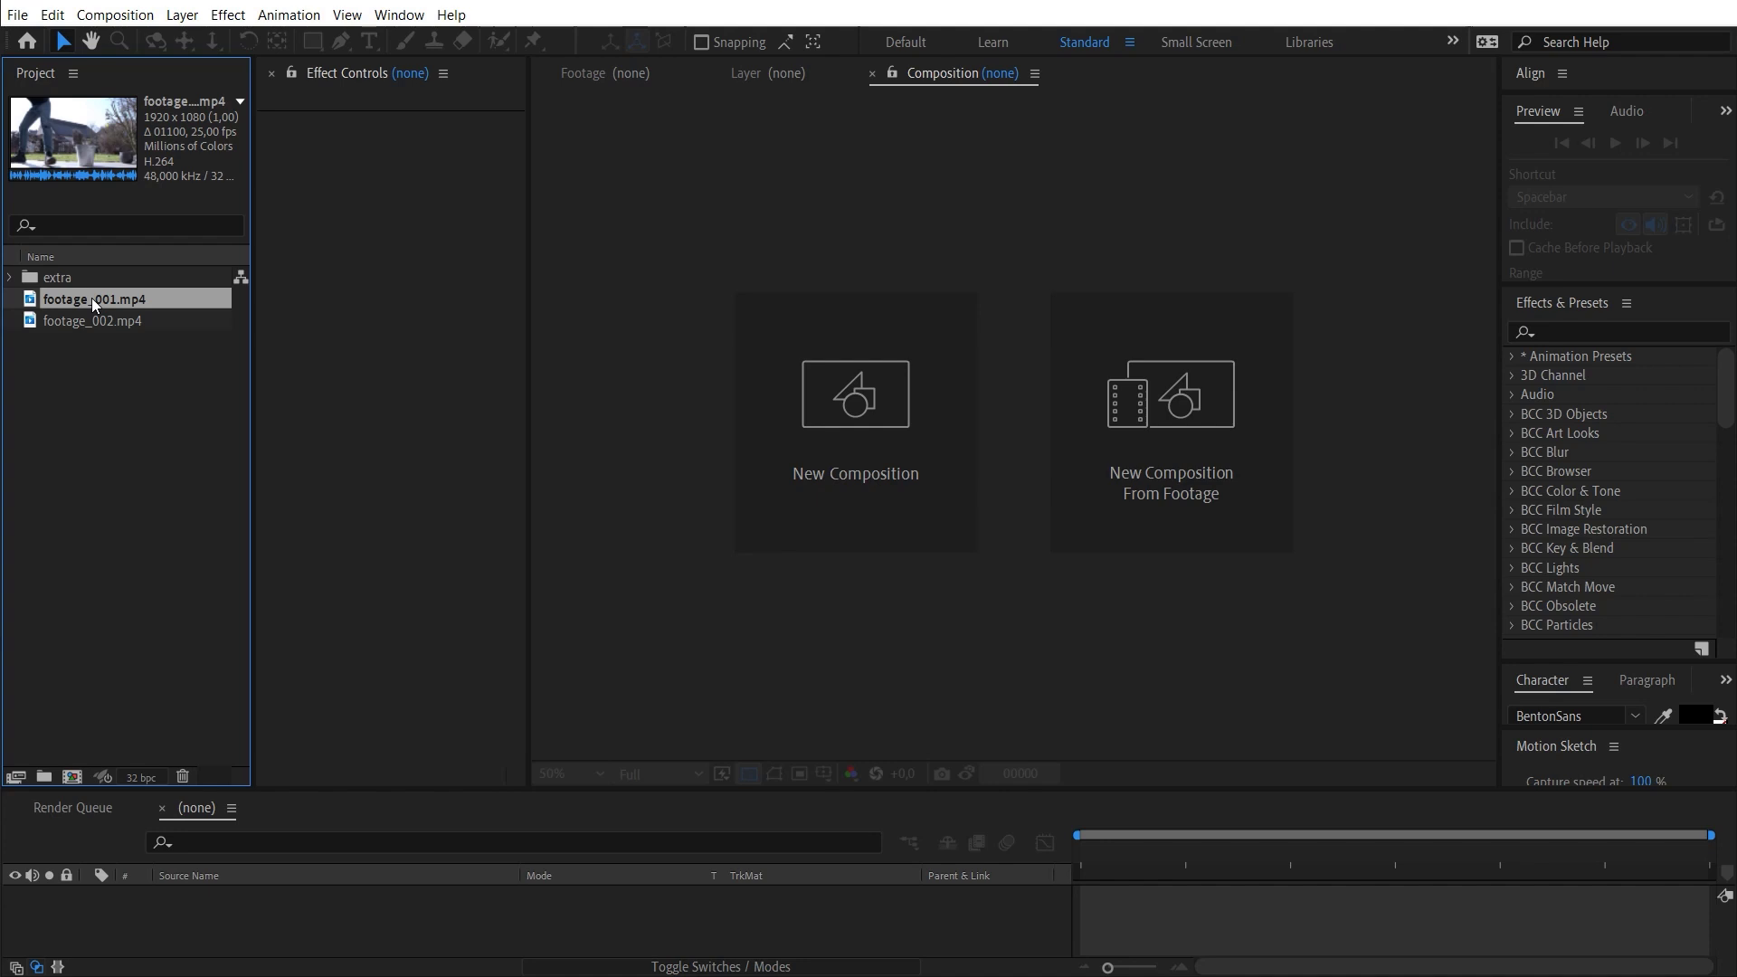
- Create a composition from footage_001.mp4 and set the viewer to 50% magnification at Full resolution
{"action": "left_click", "coordinate": [129, 382]}
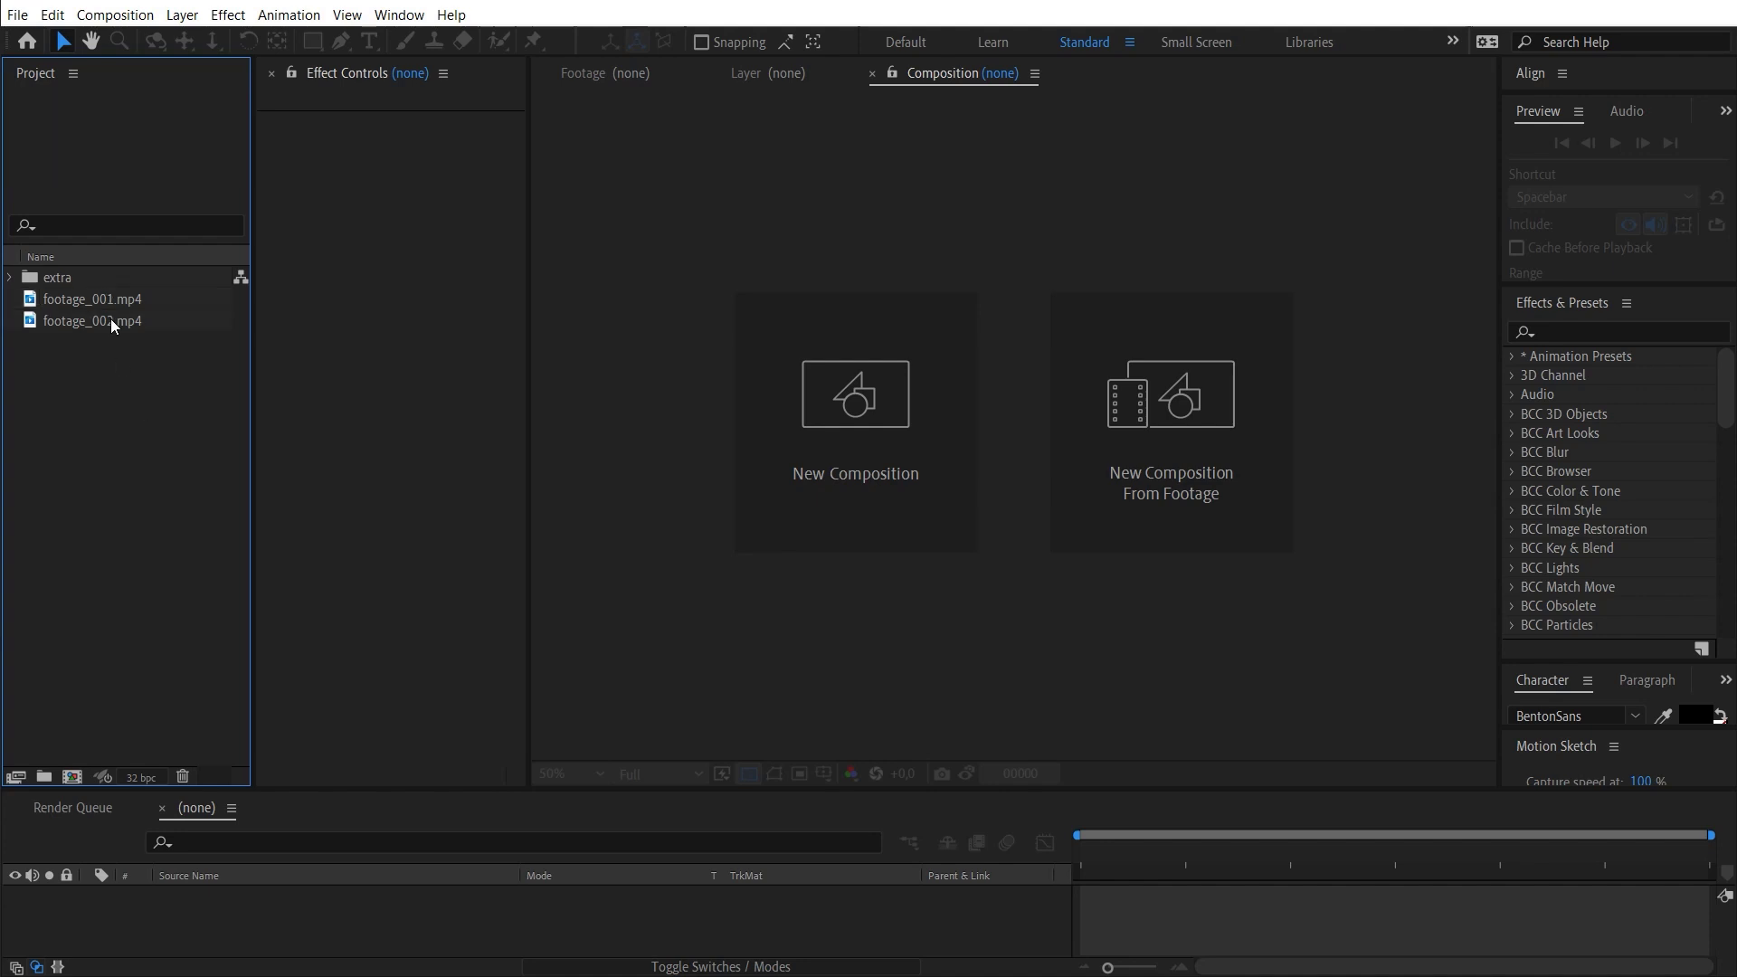
{"action": "left_click_drag", "start_coordinate": [111, 306], "coordinate": [76, 786]}
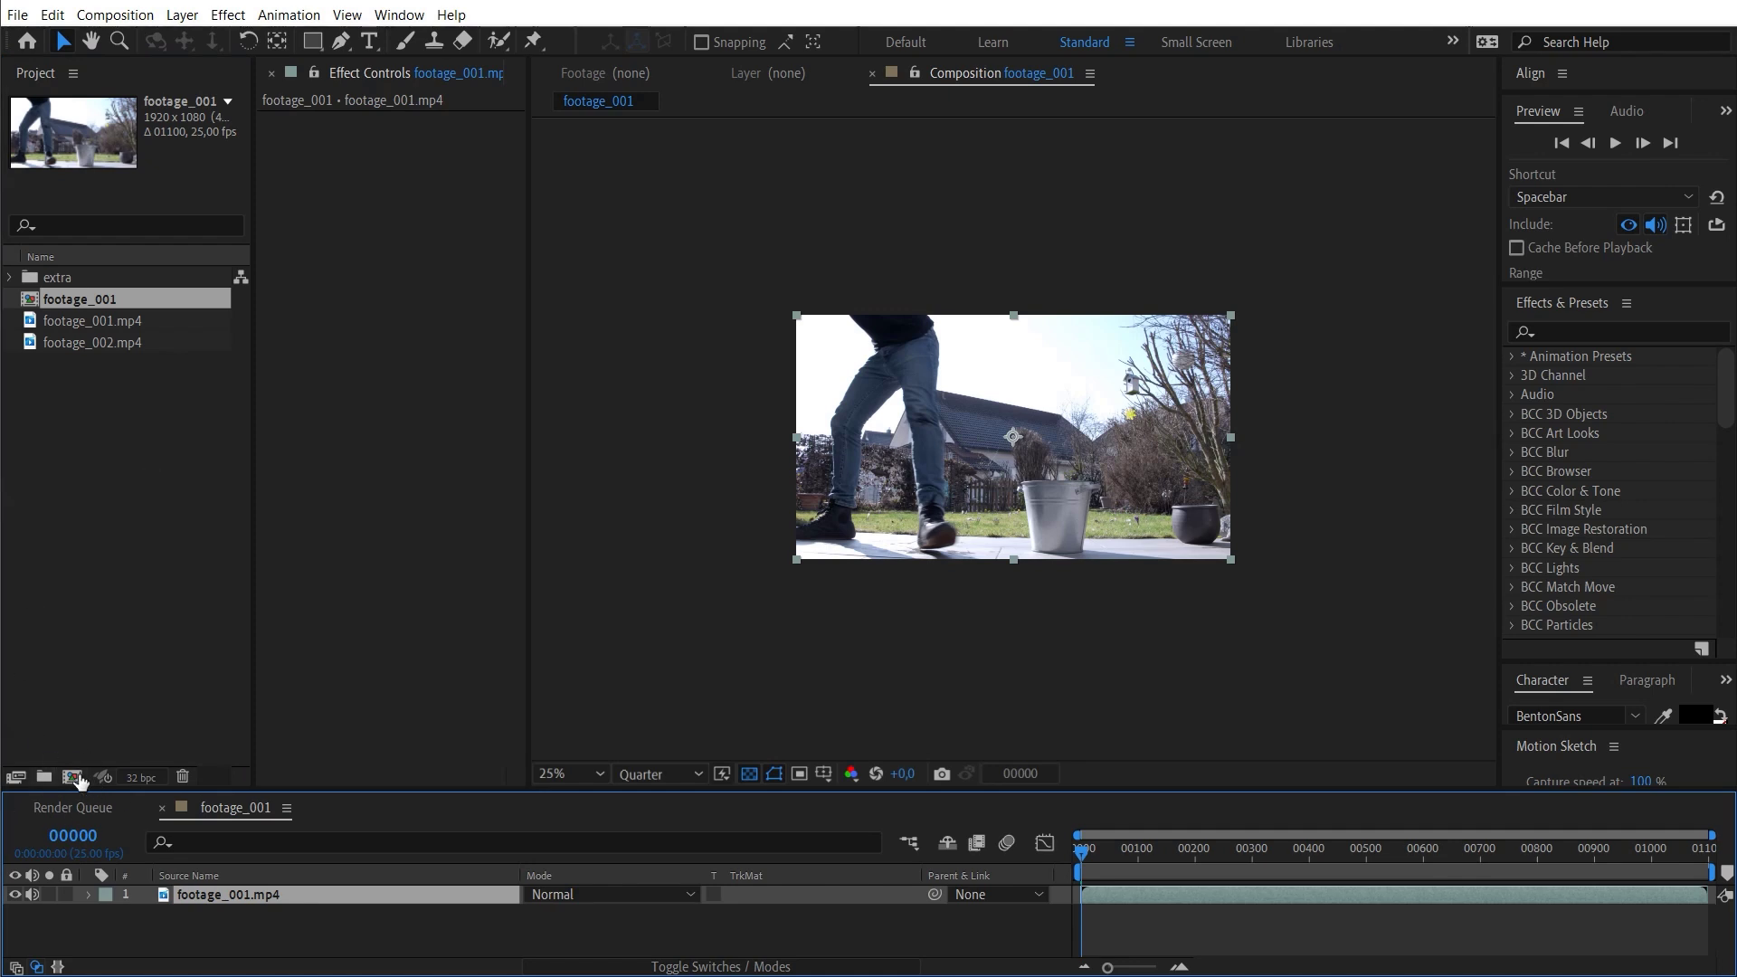
{"action": "key", "text": "period"}
{"action": "left_click", "coordinate": [698, 774]}
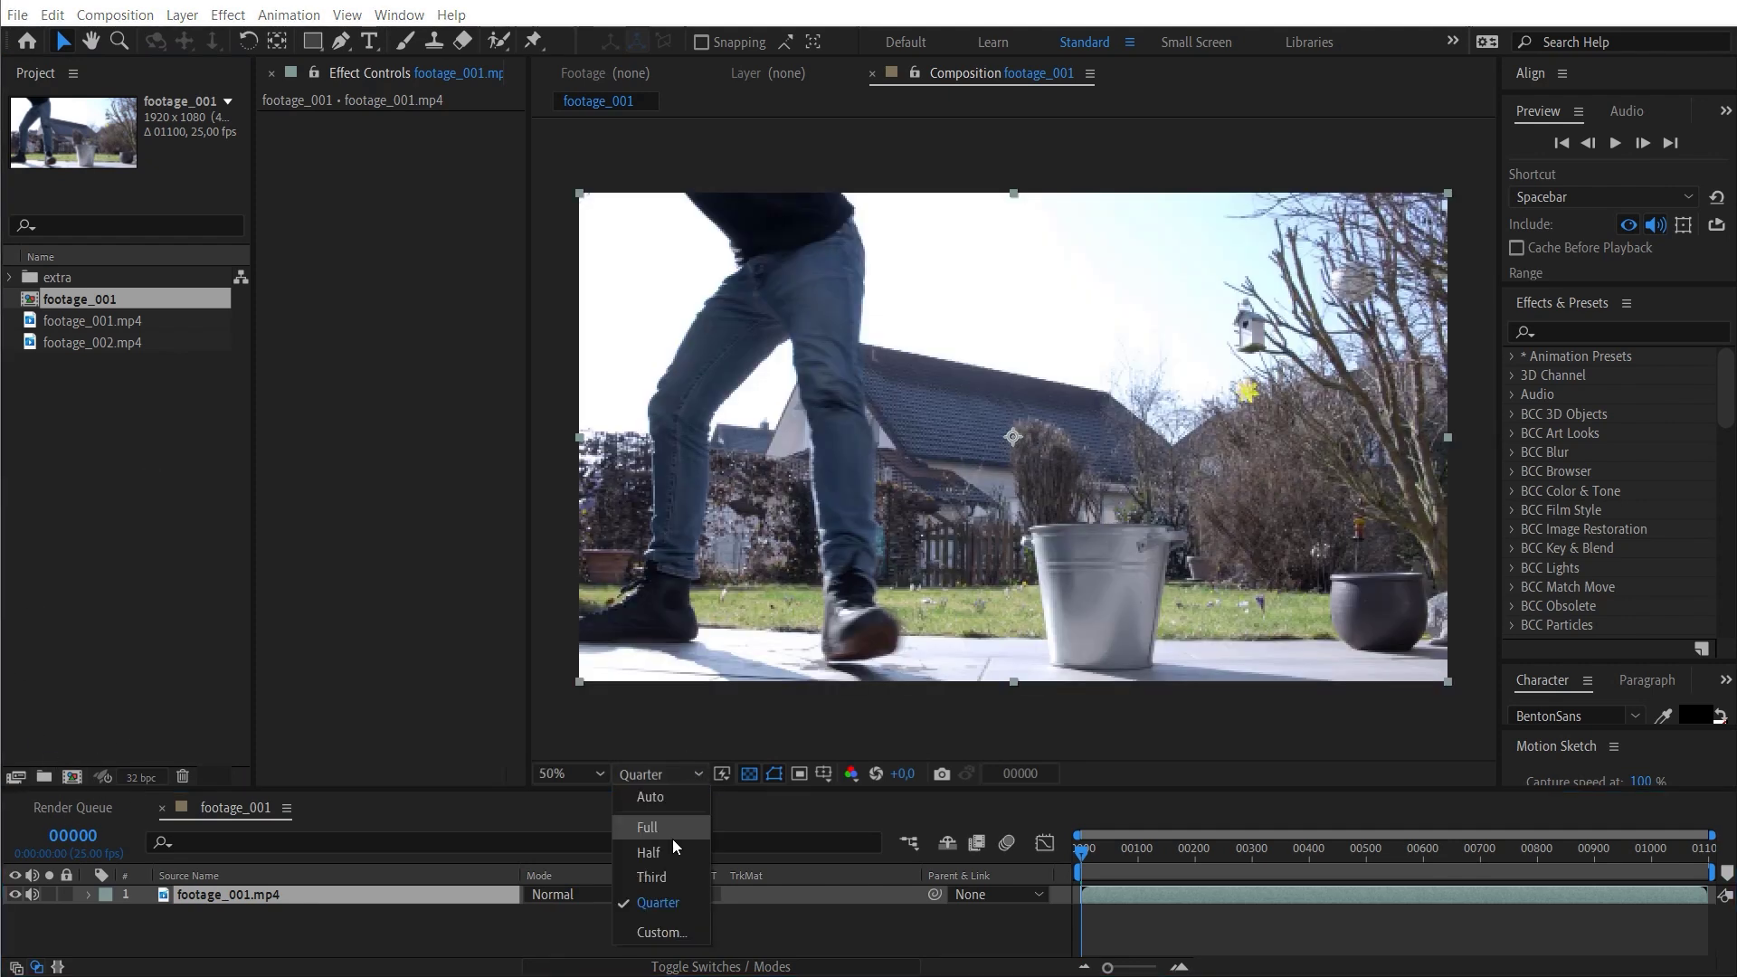
{"action": "left_click", "coordinate": [668, 826]}
- Play and scrub through the footage_001 composition to review the ladder jump and the water splash
{"action": "left_click", "coordinate": [1084, 853]}
{"action": "key", "text": "space"}
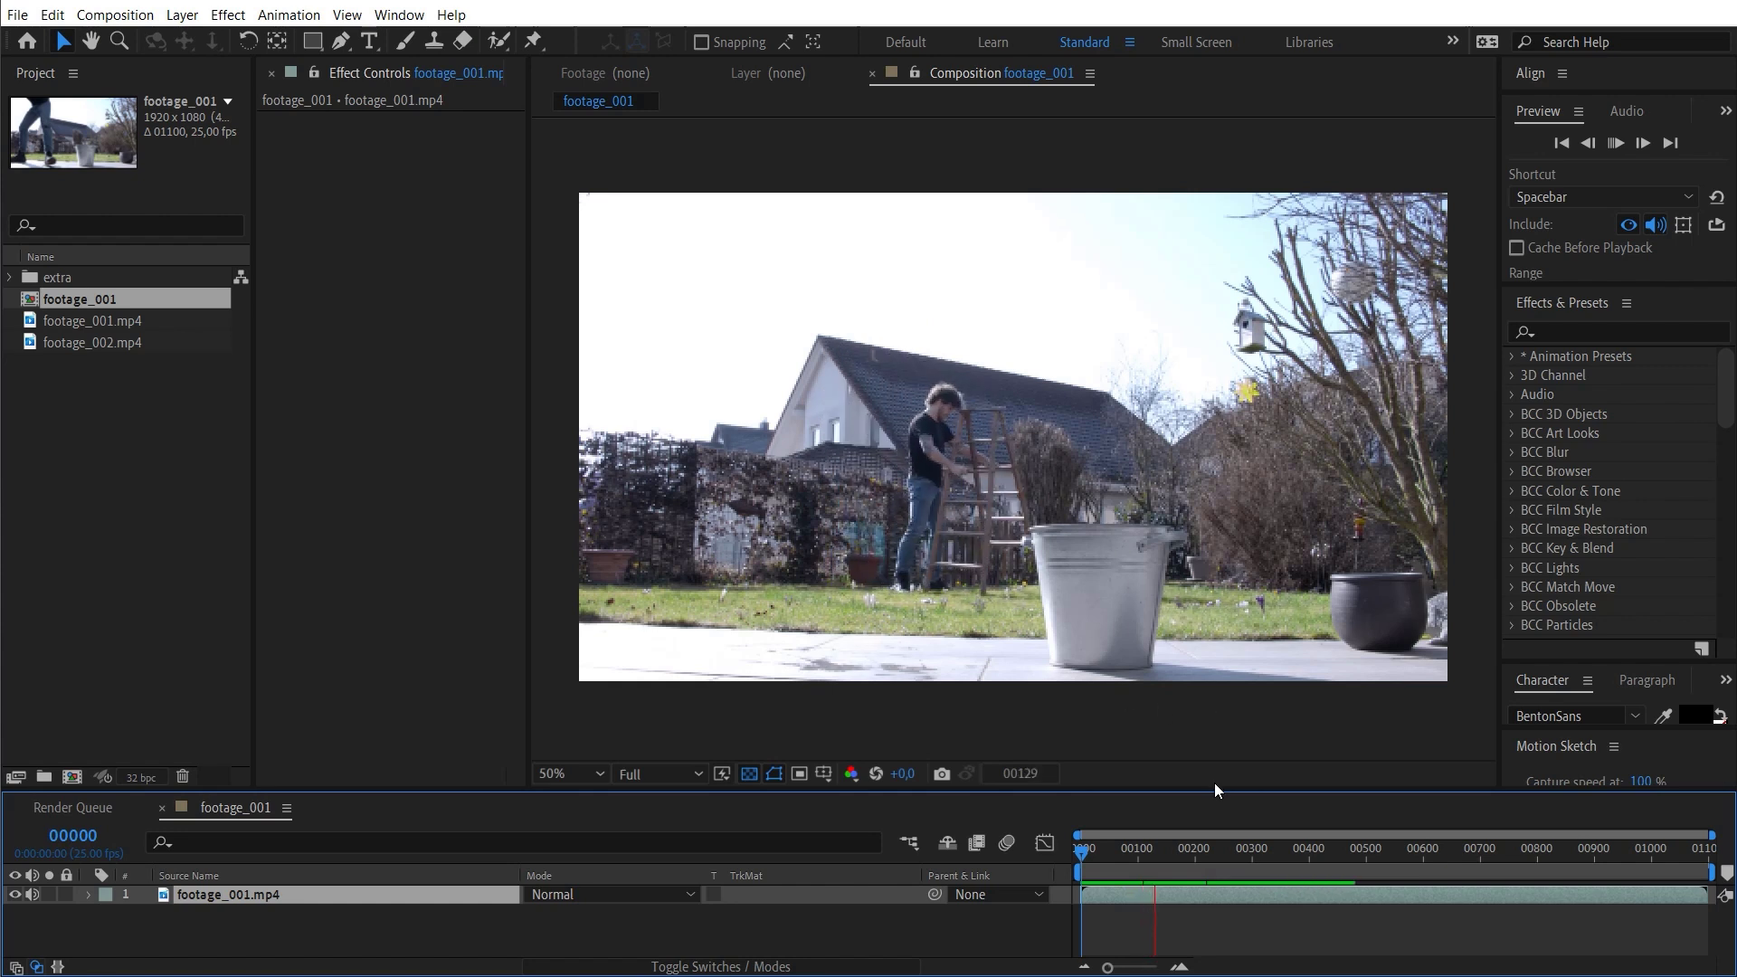
{"action": "left_click", "coordinate": [1183, 863]}
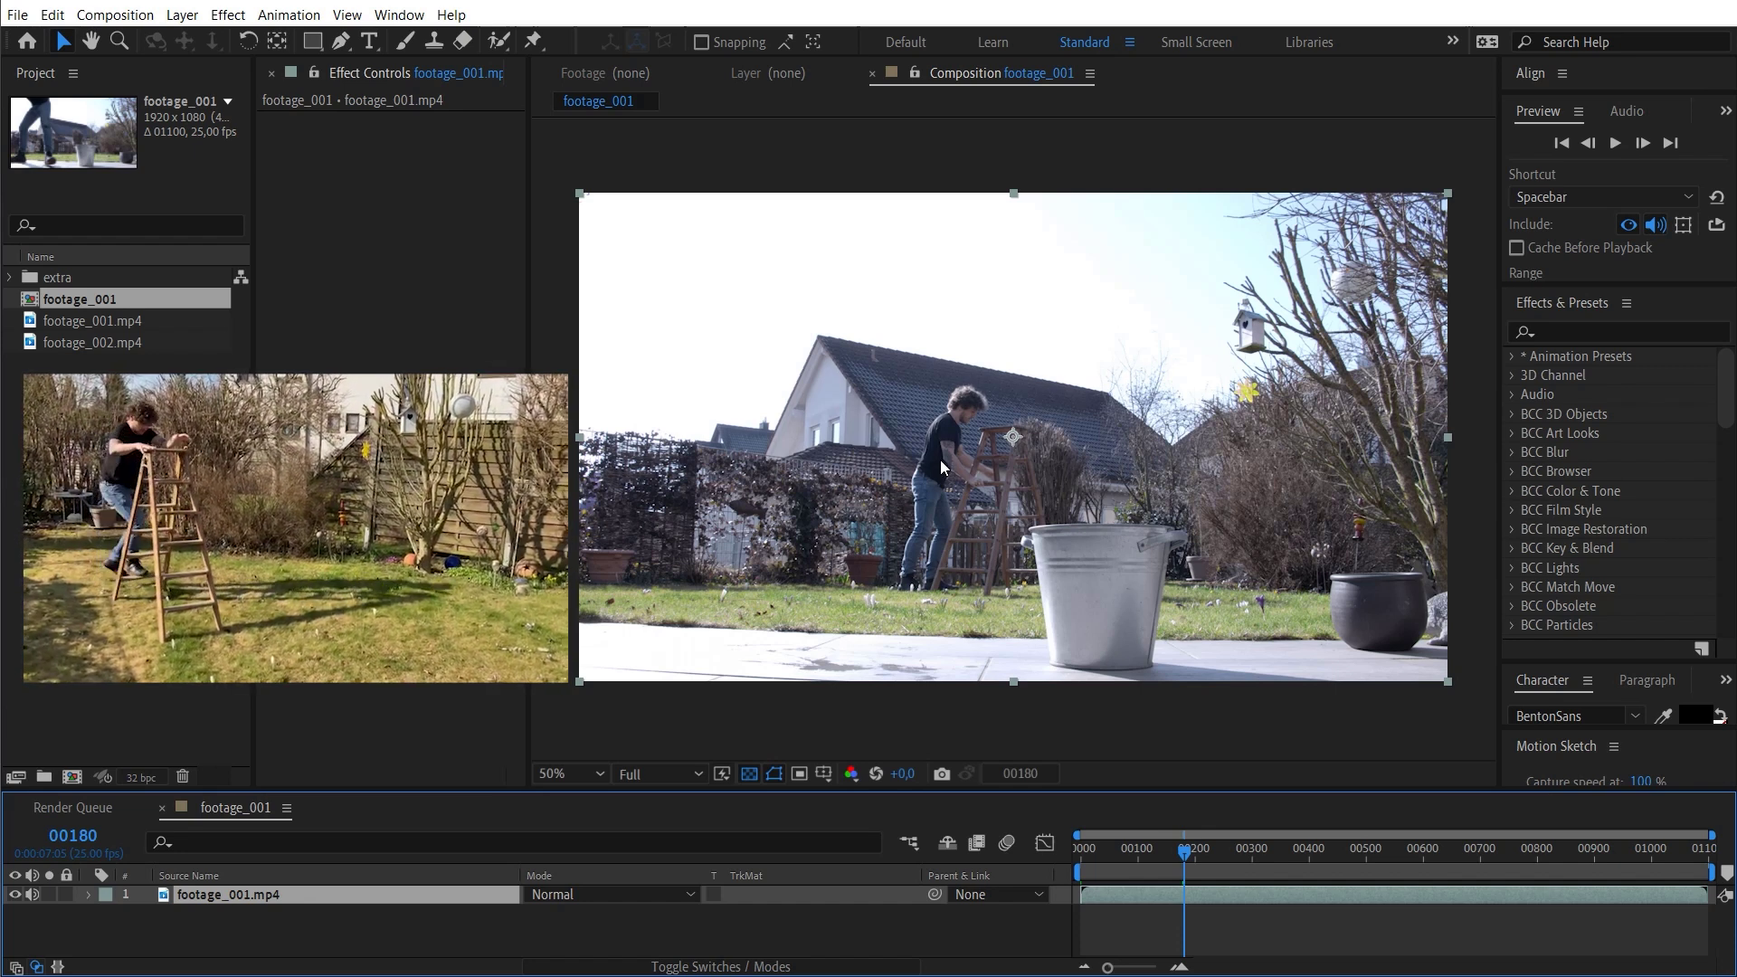
{"action": "key", "text": "space"}
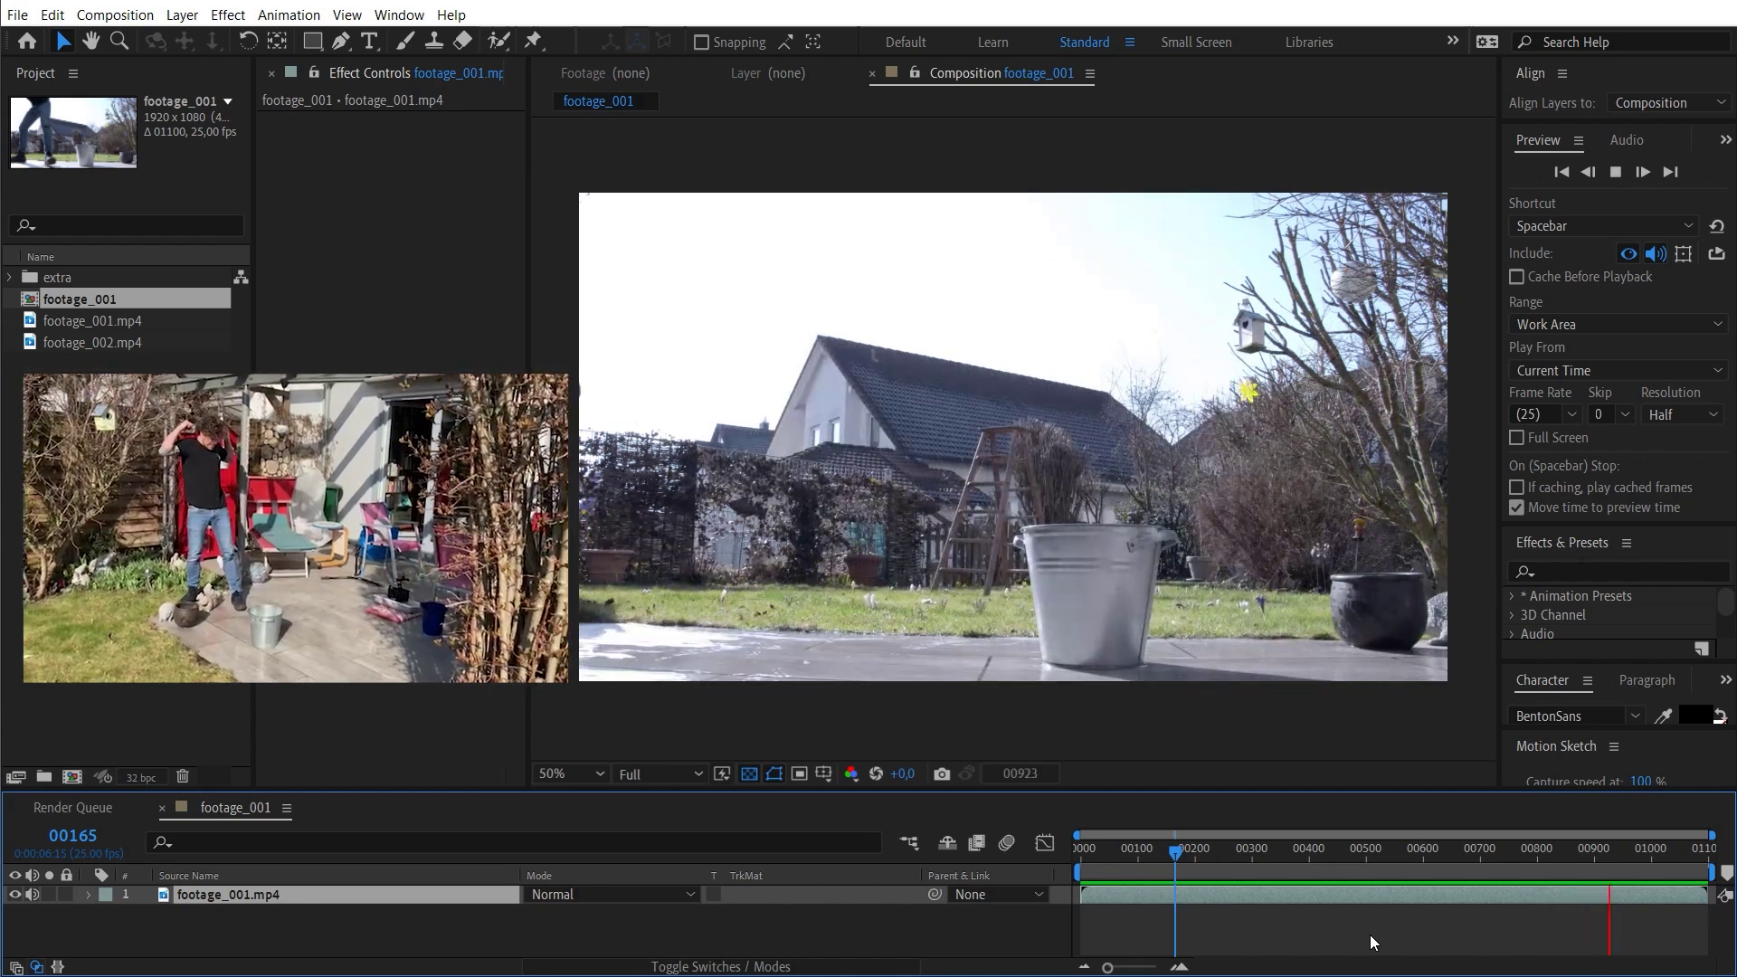
{"action": "mouse_move", "coordinate": [1578, 859]}
{"action": "left_mouse_down"}
{"action": "mouse_move", "coordinate": [1528, 866]}
{"action": "mouse_move", "coordinate": [1580, 882]}
{"action": "left_mouse_up"}
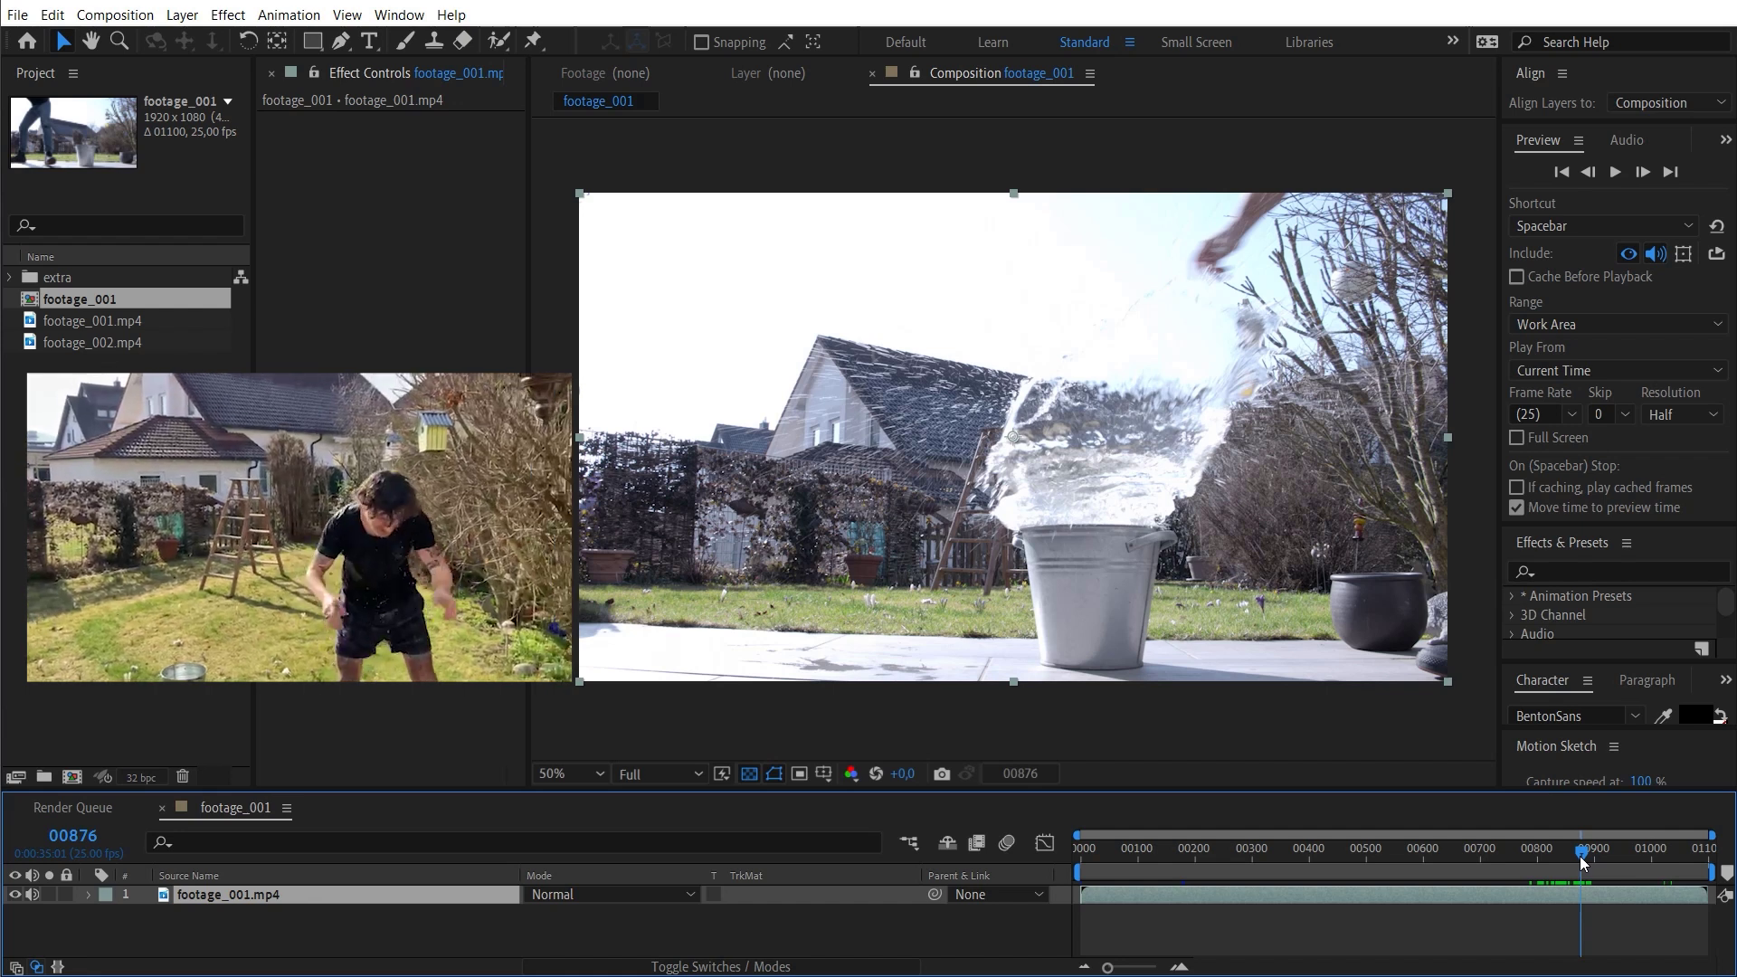
- Create a composition from footage_002.mp4, preview it and close its timeline
{"action": "left_click_drag", "start_coordinate": [92, 342], "coordinate": [78, 775]}
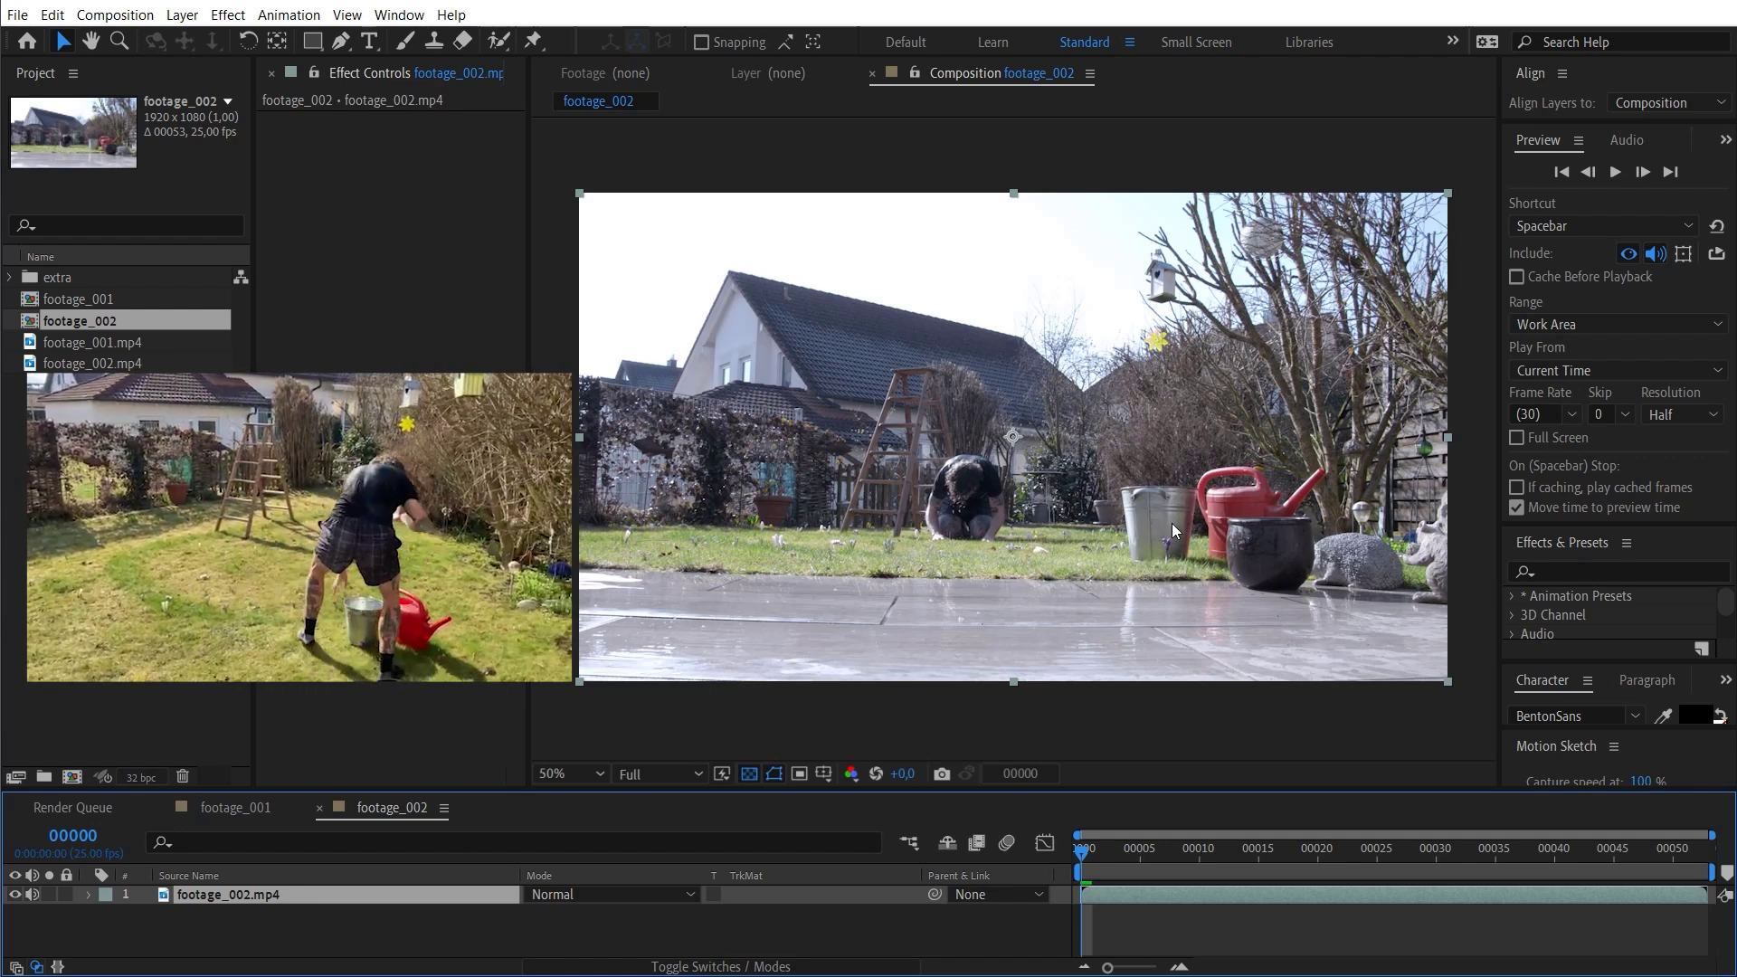
{"action": "key", "text": "space"}
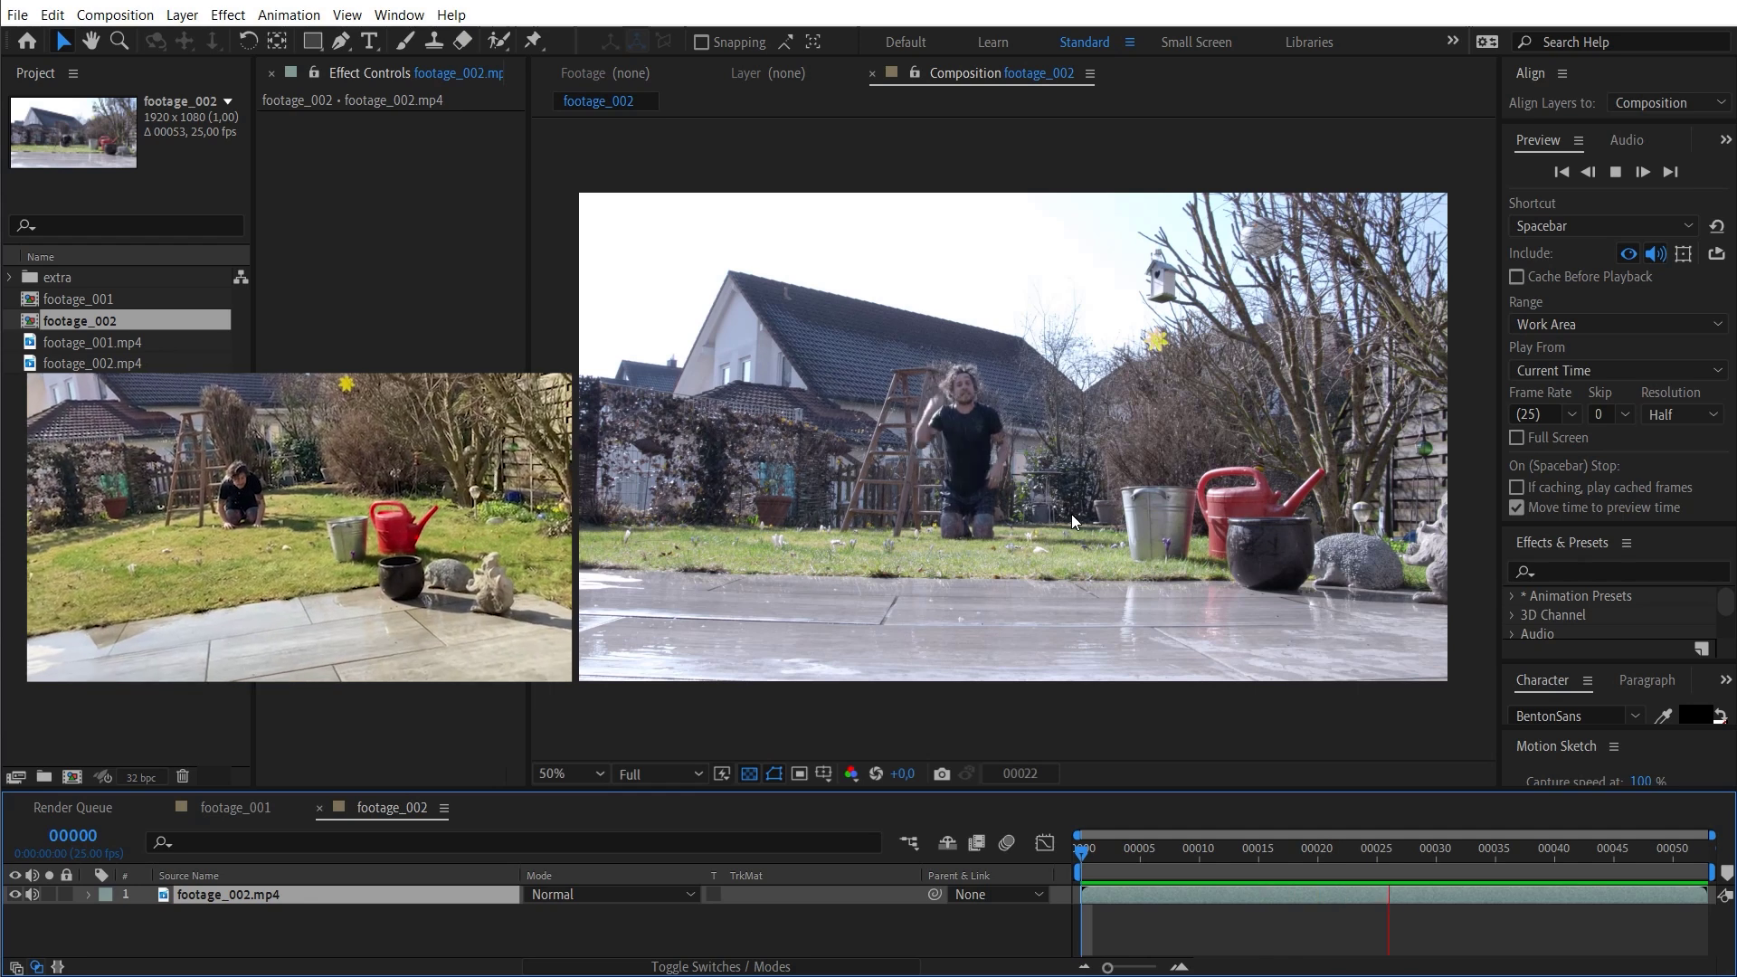
{"action": "key", "text": "space"}
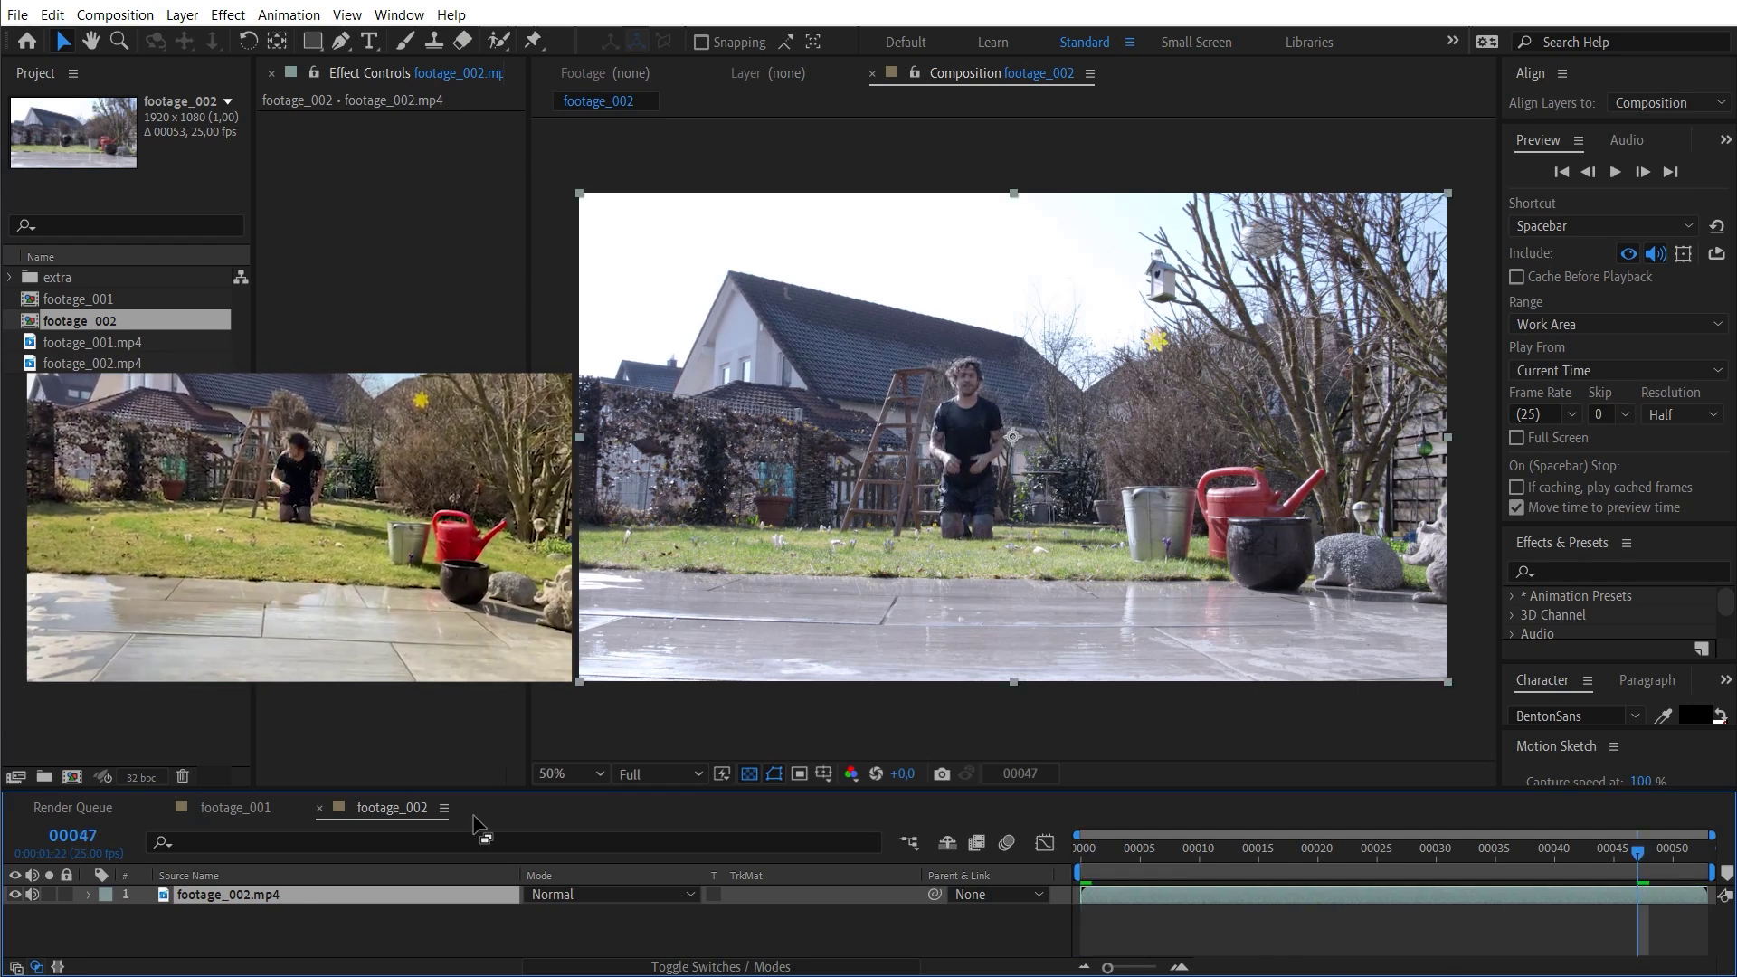
{"action": "left_click", "coordinate": [319, 808]}
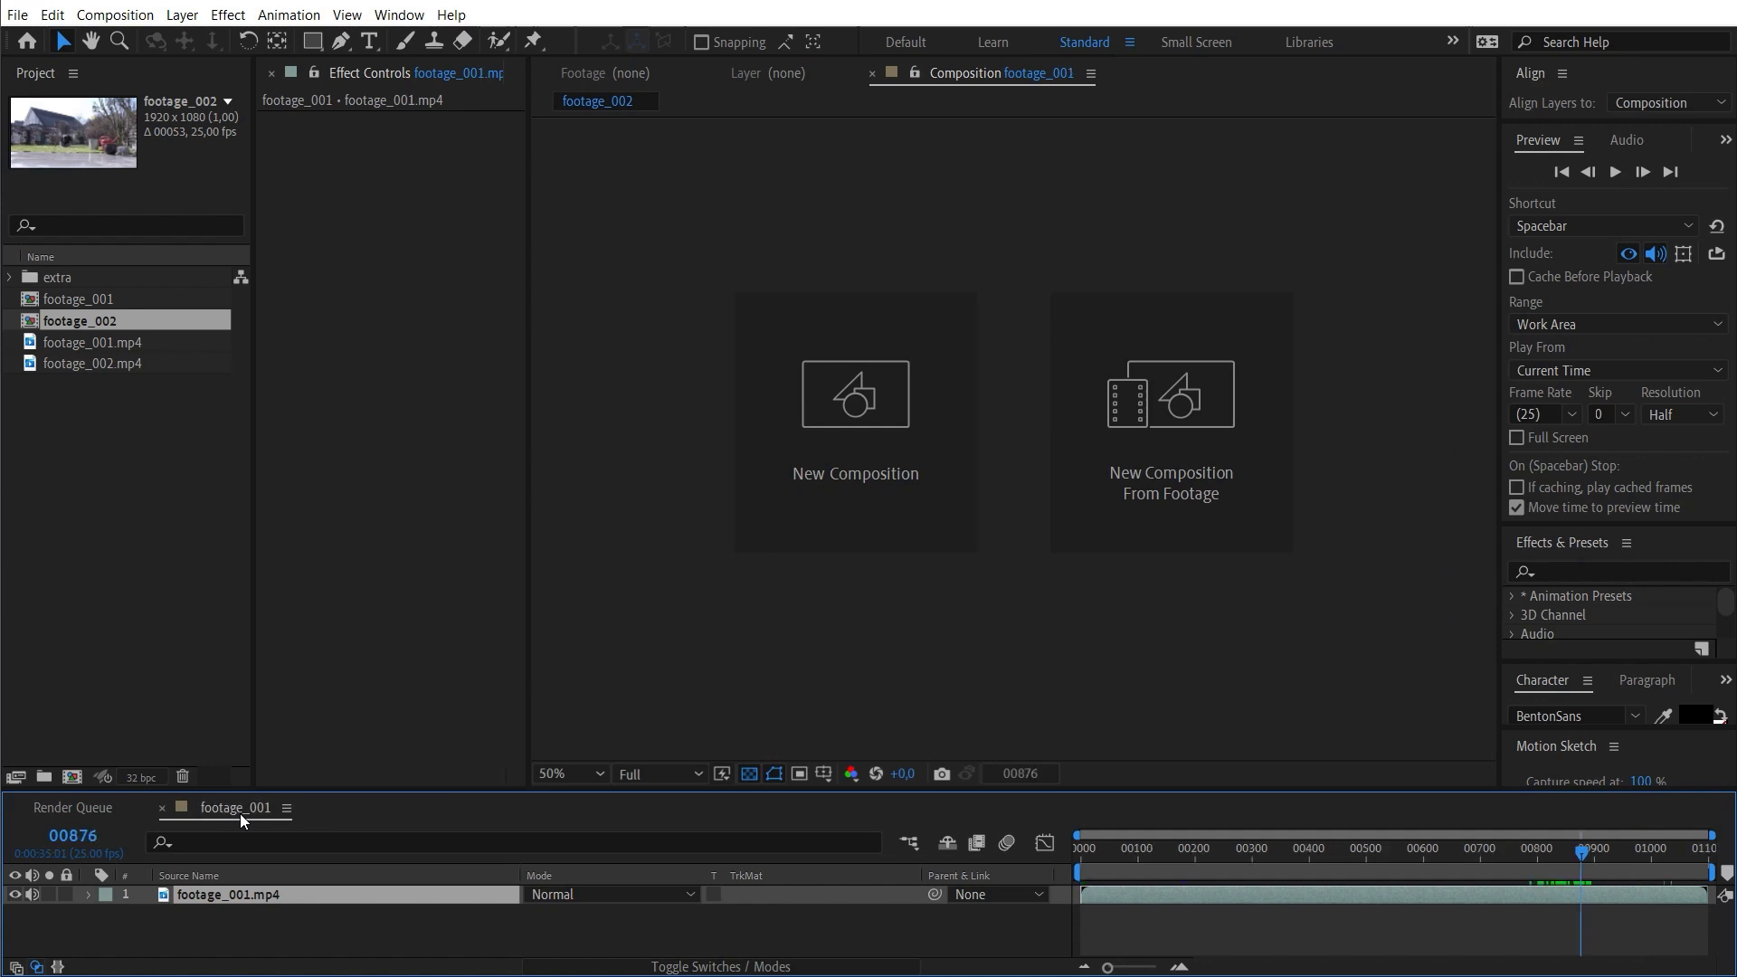
- In the footage_001 composition, mark frame 439, where the jumper sinks behind the bucket, with a layer marker and a composition marker
{"action": "left_click", "coordinate": [240, 811]}
{"action": "left_click_drag", "start_coordinate": [1125, 870], "coordinate": [1333, 903]}
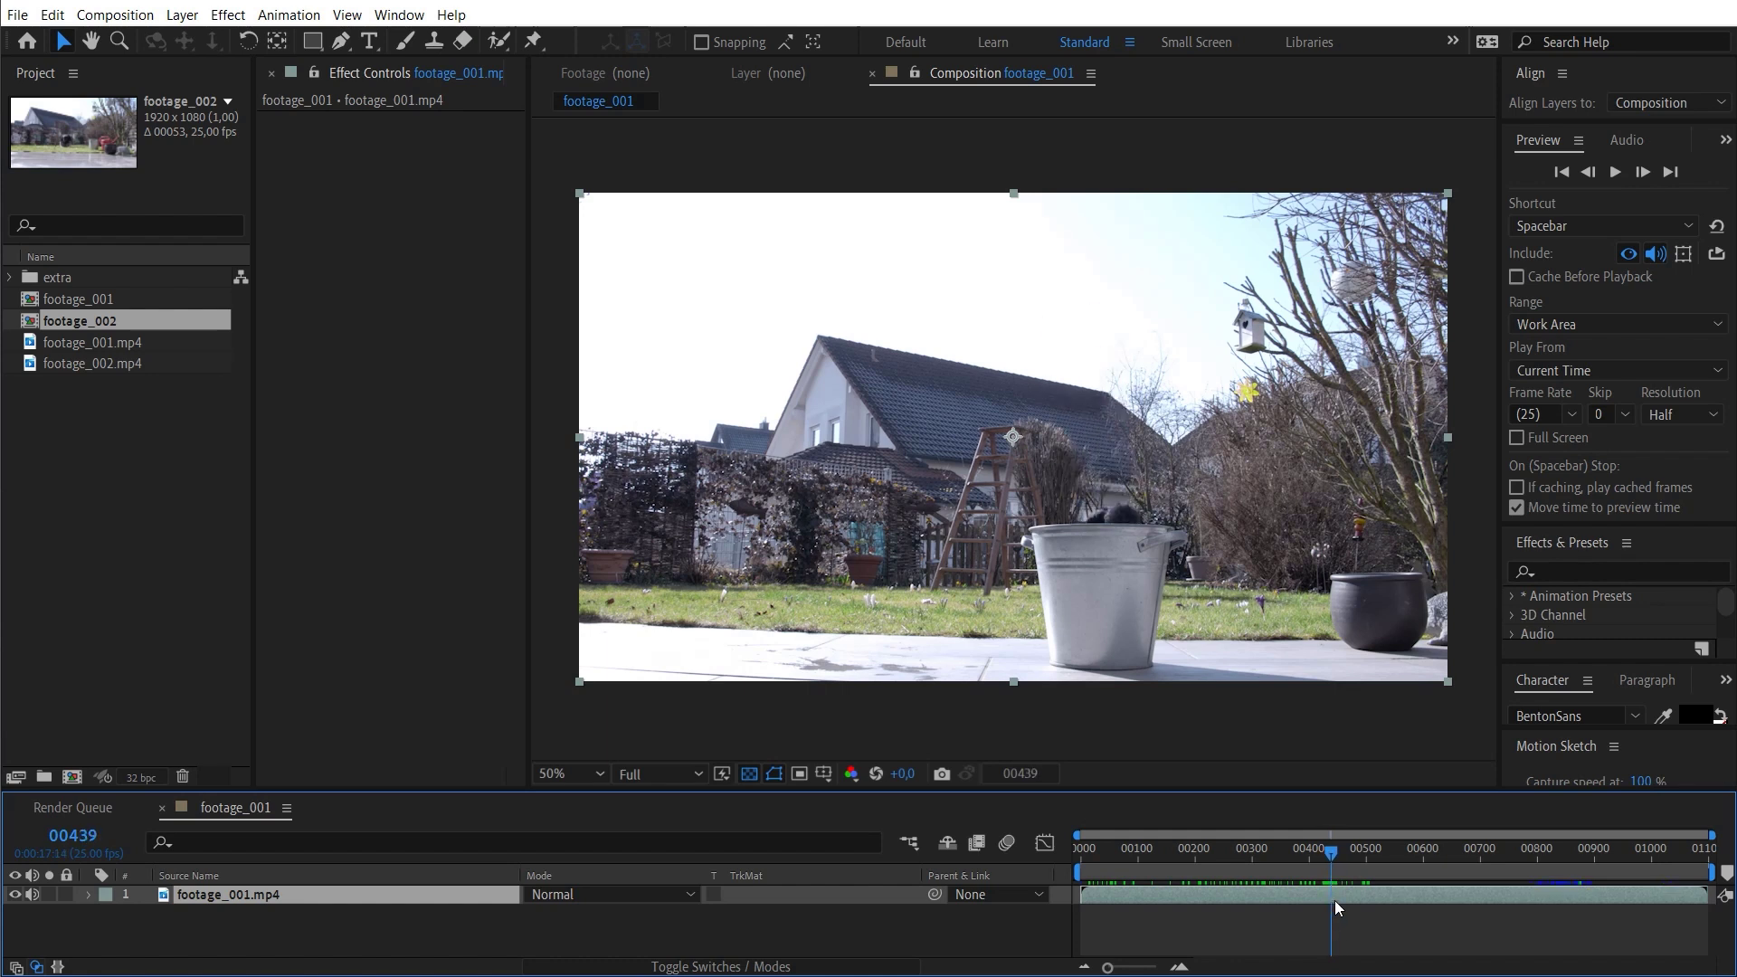
{"action": "left_click", "coordinate": [1349, 917]}
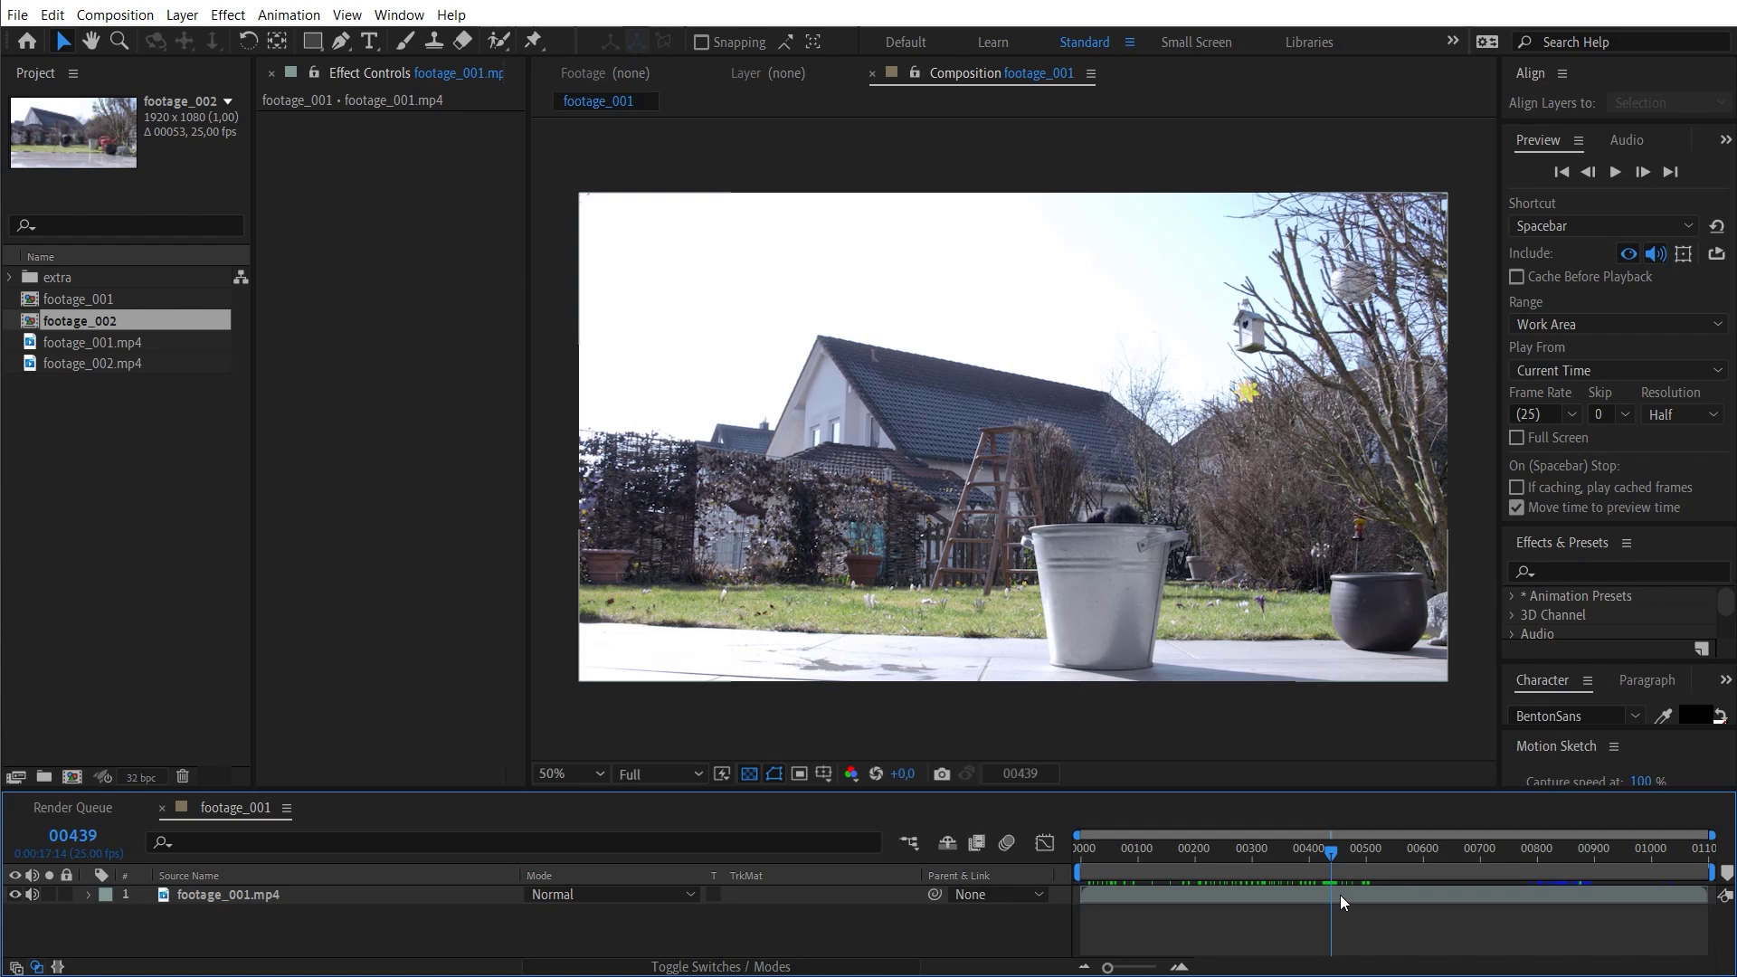
{"action": "left_click", "coordinate": [1341, 895]}
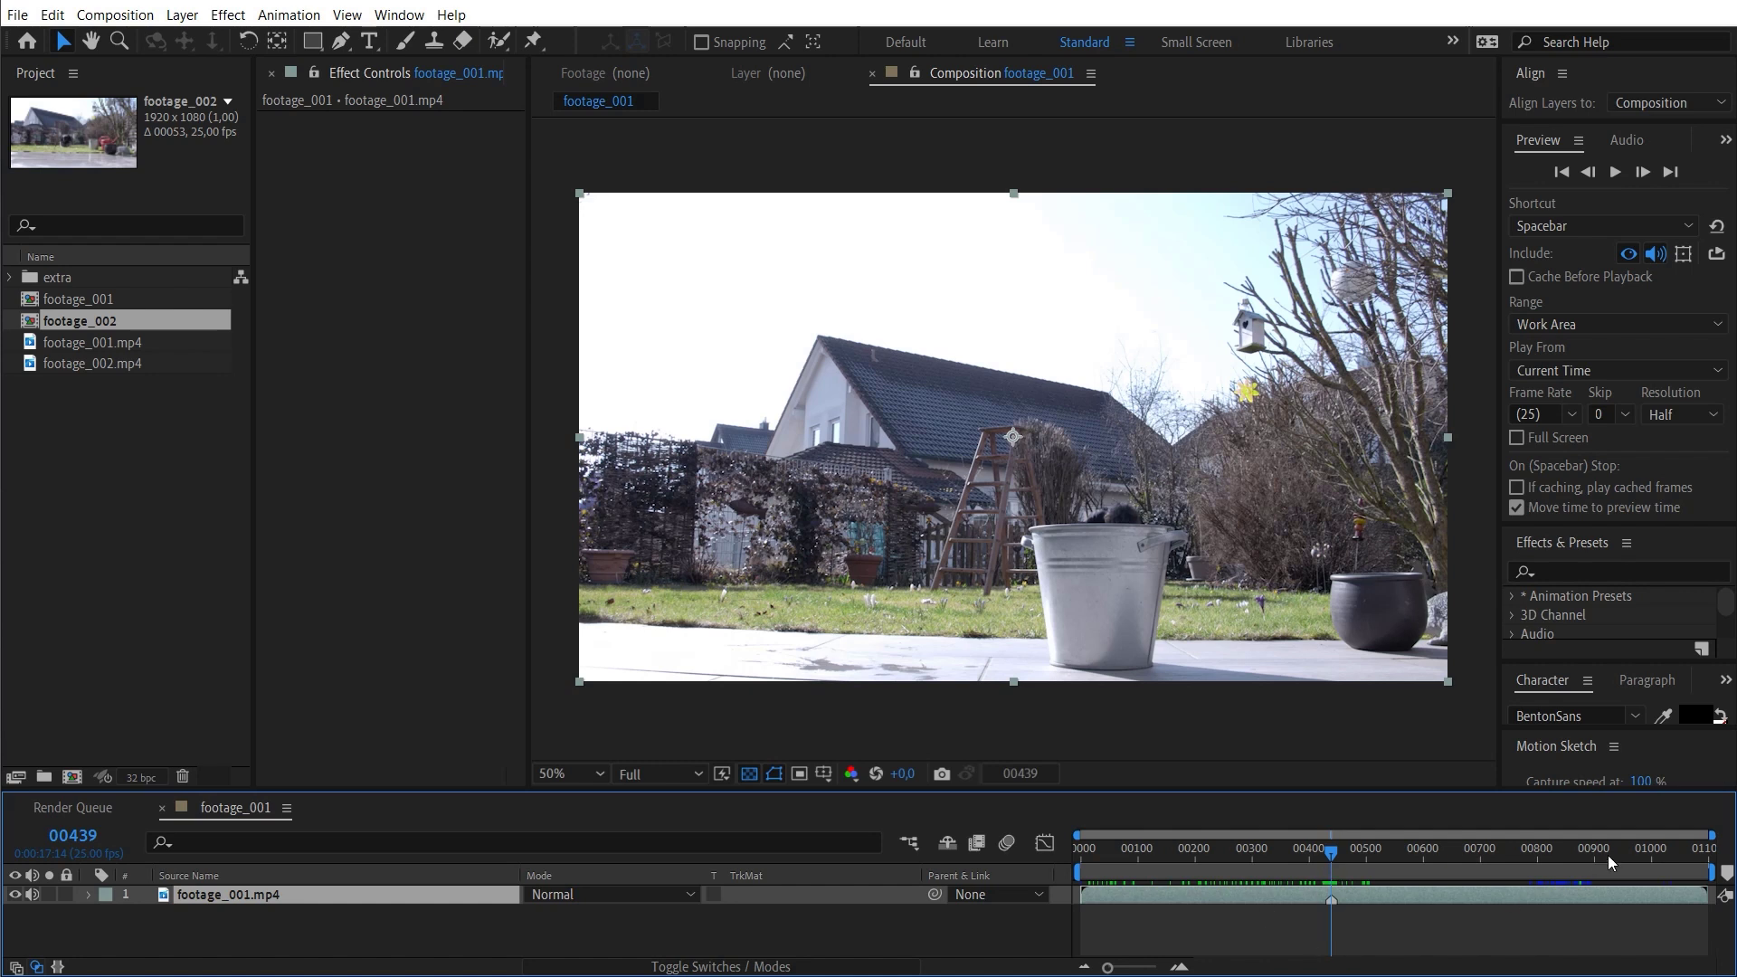
{"action": "left_click_drag", "start_coordinate": [1725, 875], "coordinate": [1311, 858]}
- Duplicate the footage_001.mp4 layer, trimming the copy to start at the splash on frame 871 and aligning it with the frame 439 marker
{"action": "key", "text": "ctrl+d"}
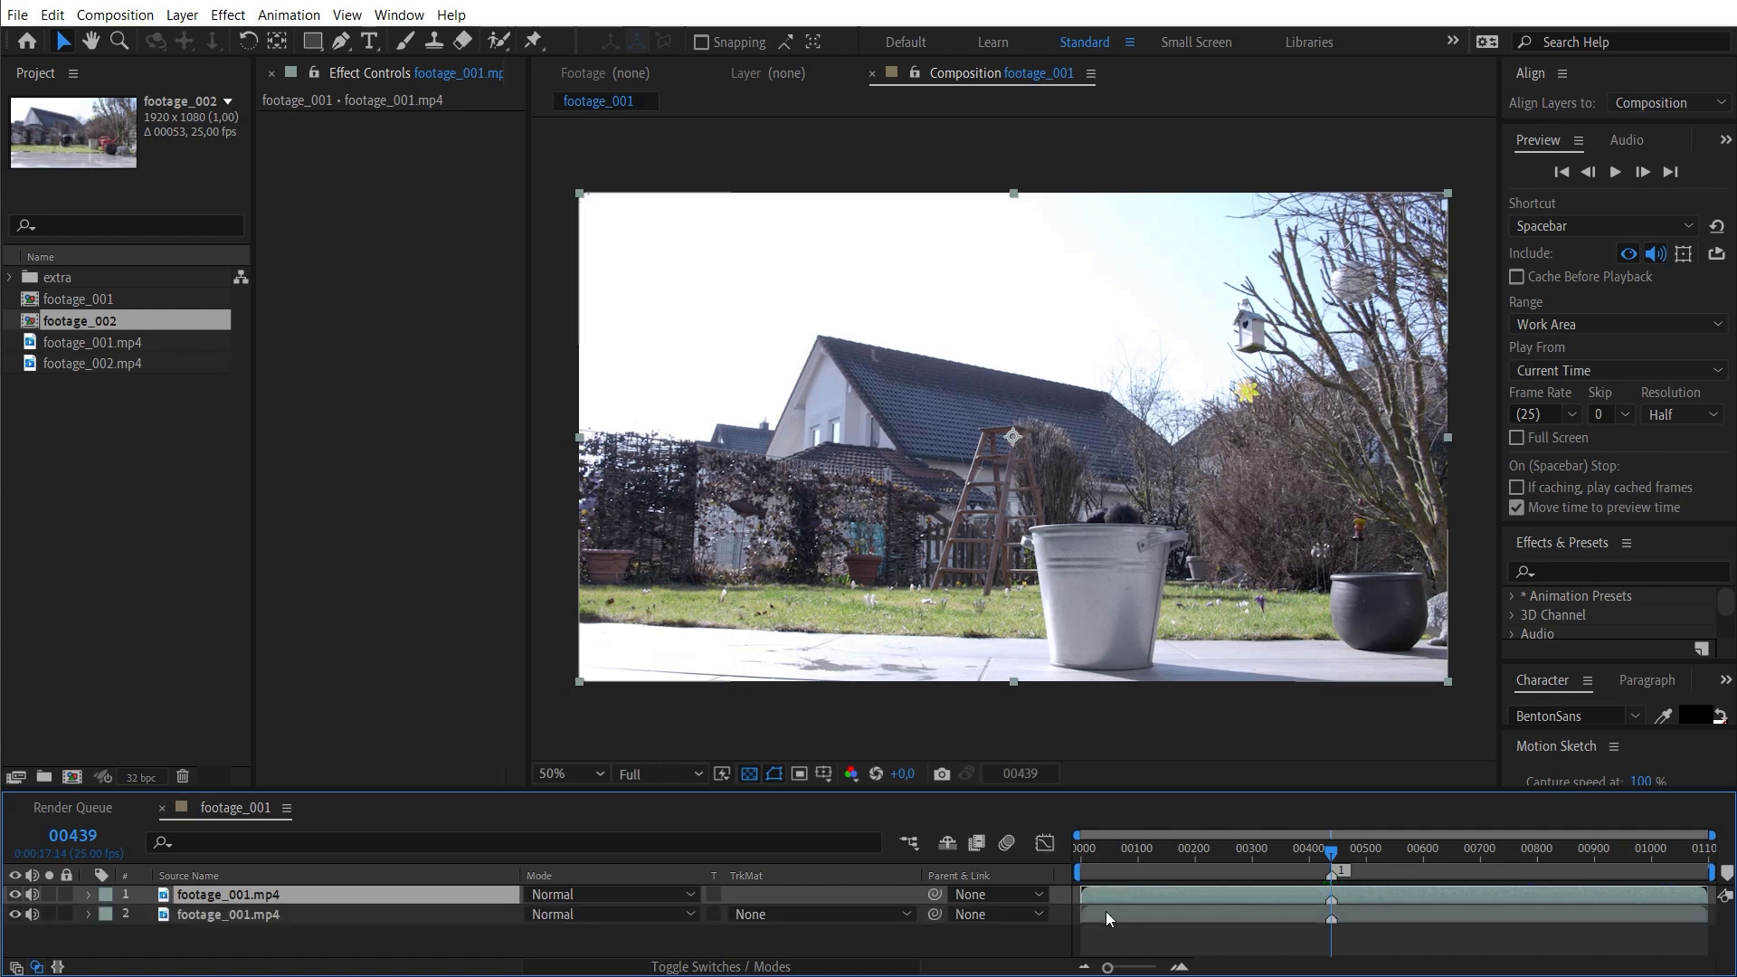
{"action": "left_click_drag", "start_coordinate": [1096, 896], "coordinate": [1581, 883]}
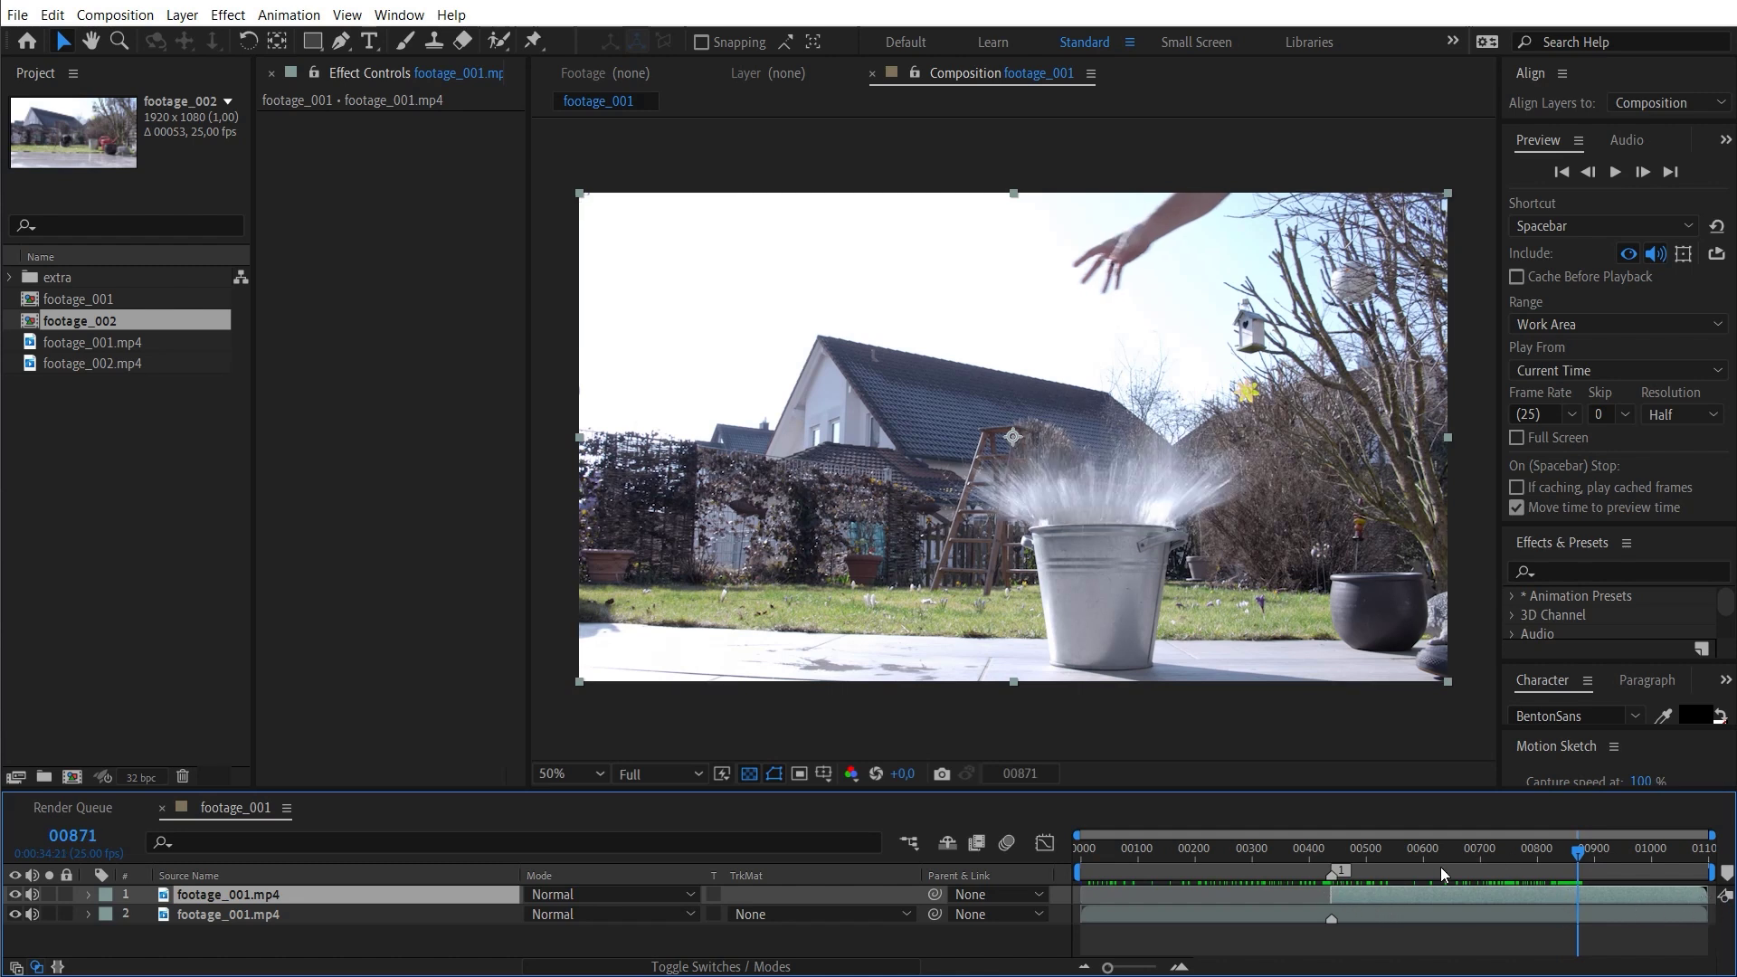
{"action": "left_click_drag", "start_coordinate": [1327, 894], "coordinate": [1578, 895]}
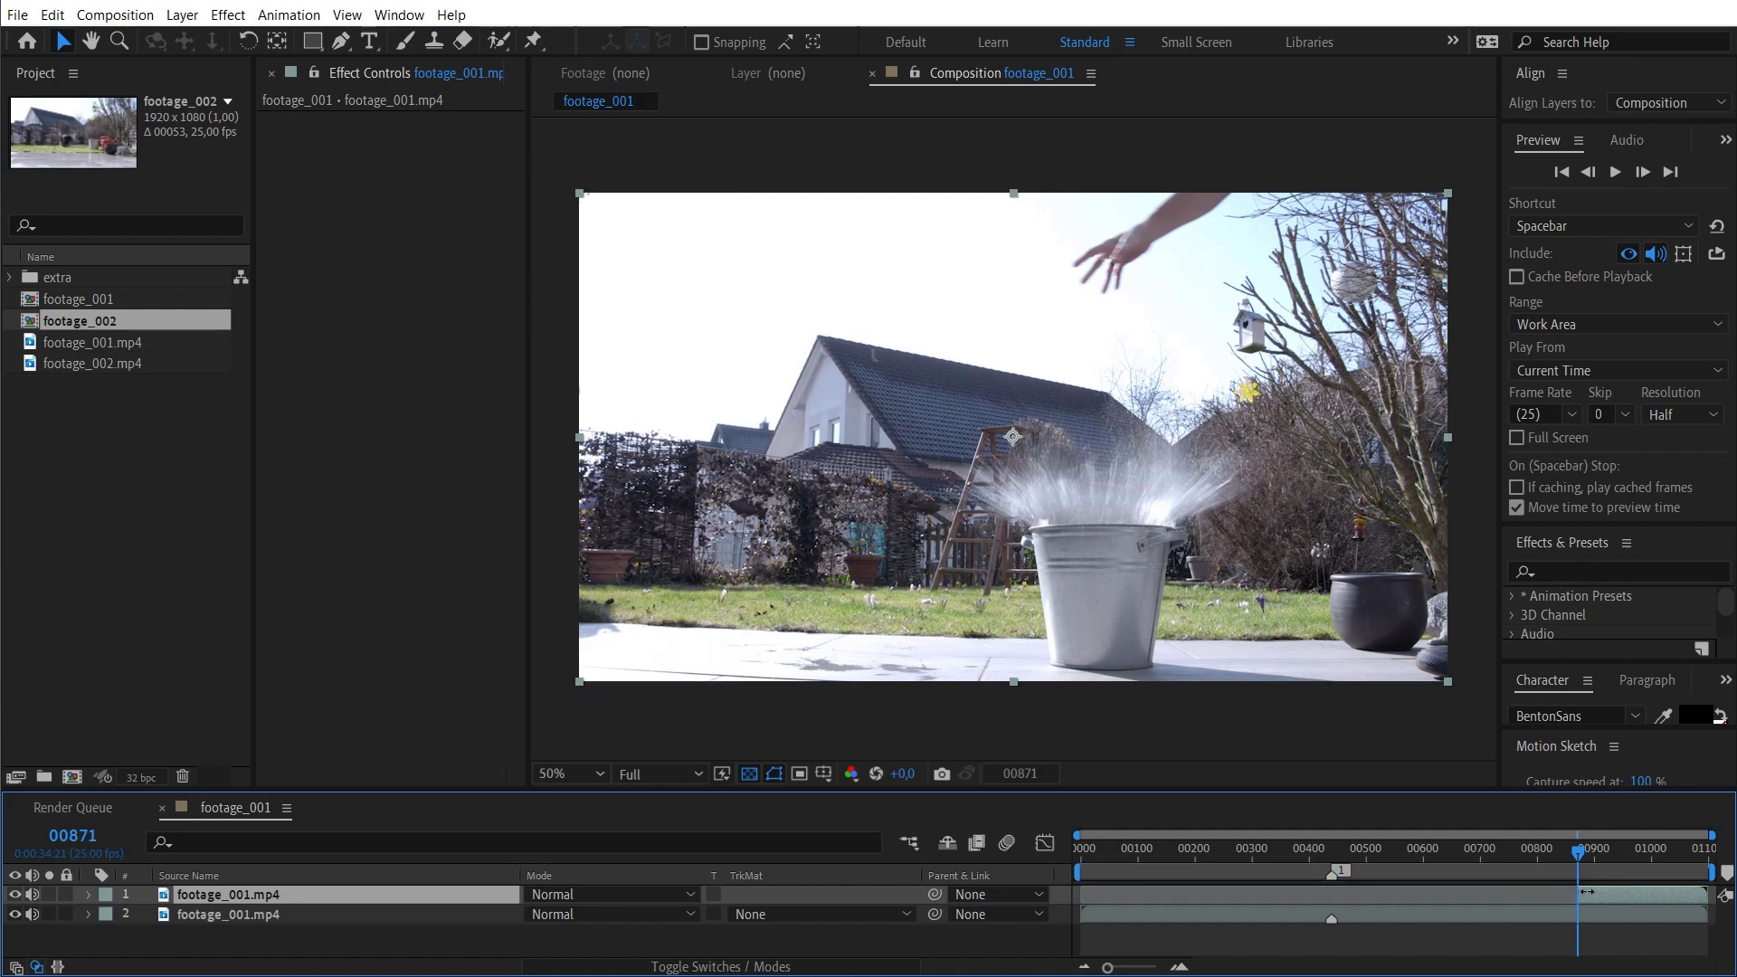
{"action": "left_click_drag", "start_coordinate": [1543, 896], "coordinate": [1330, 905]}
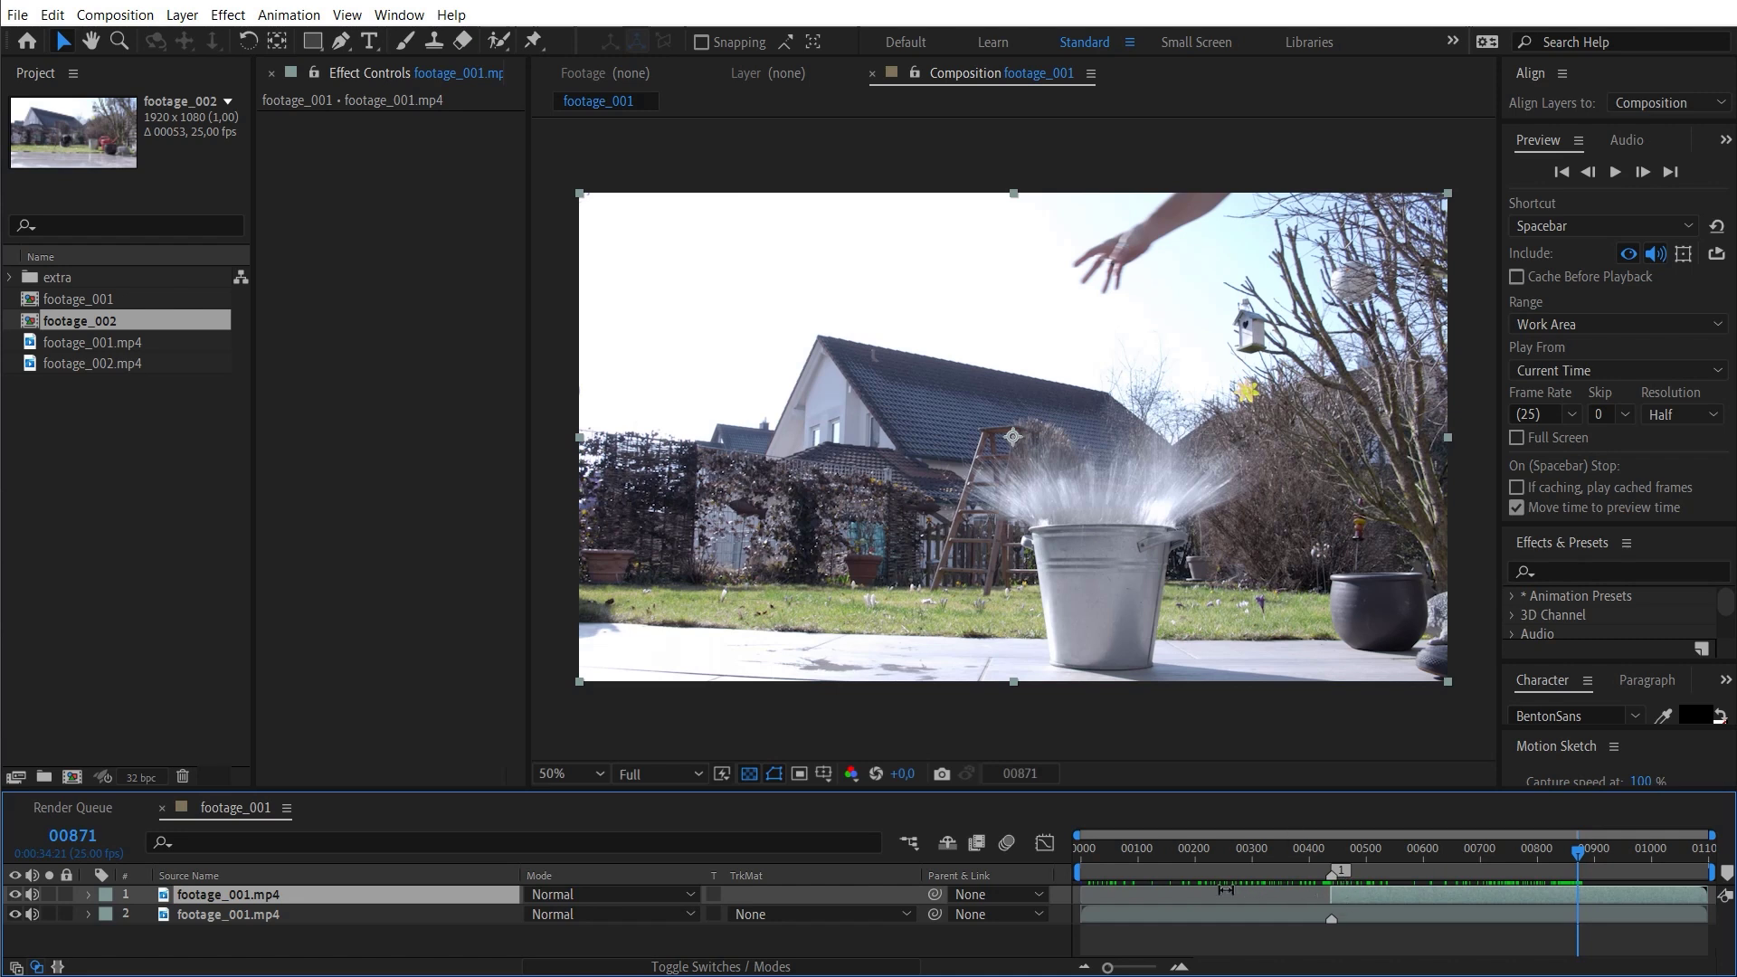
{"action": "left_click_drag", "start_coordinate": [1411, 893], "coordinate": [1609, 902]}
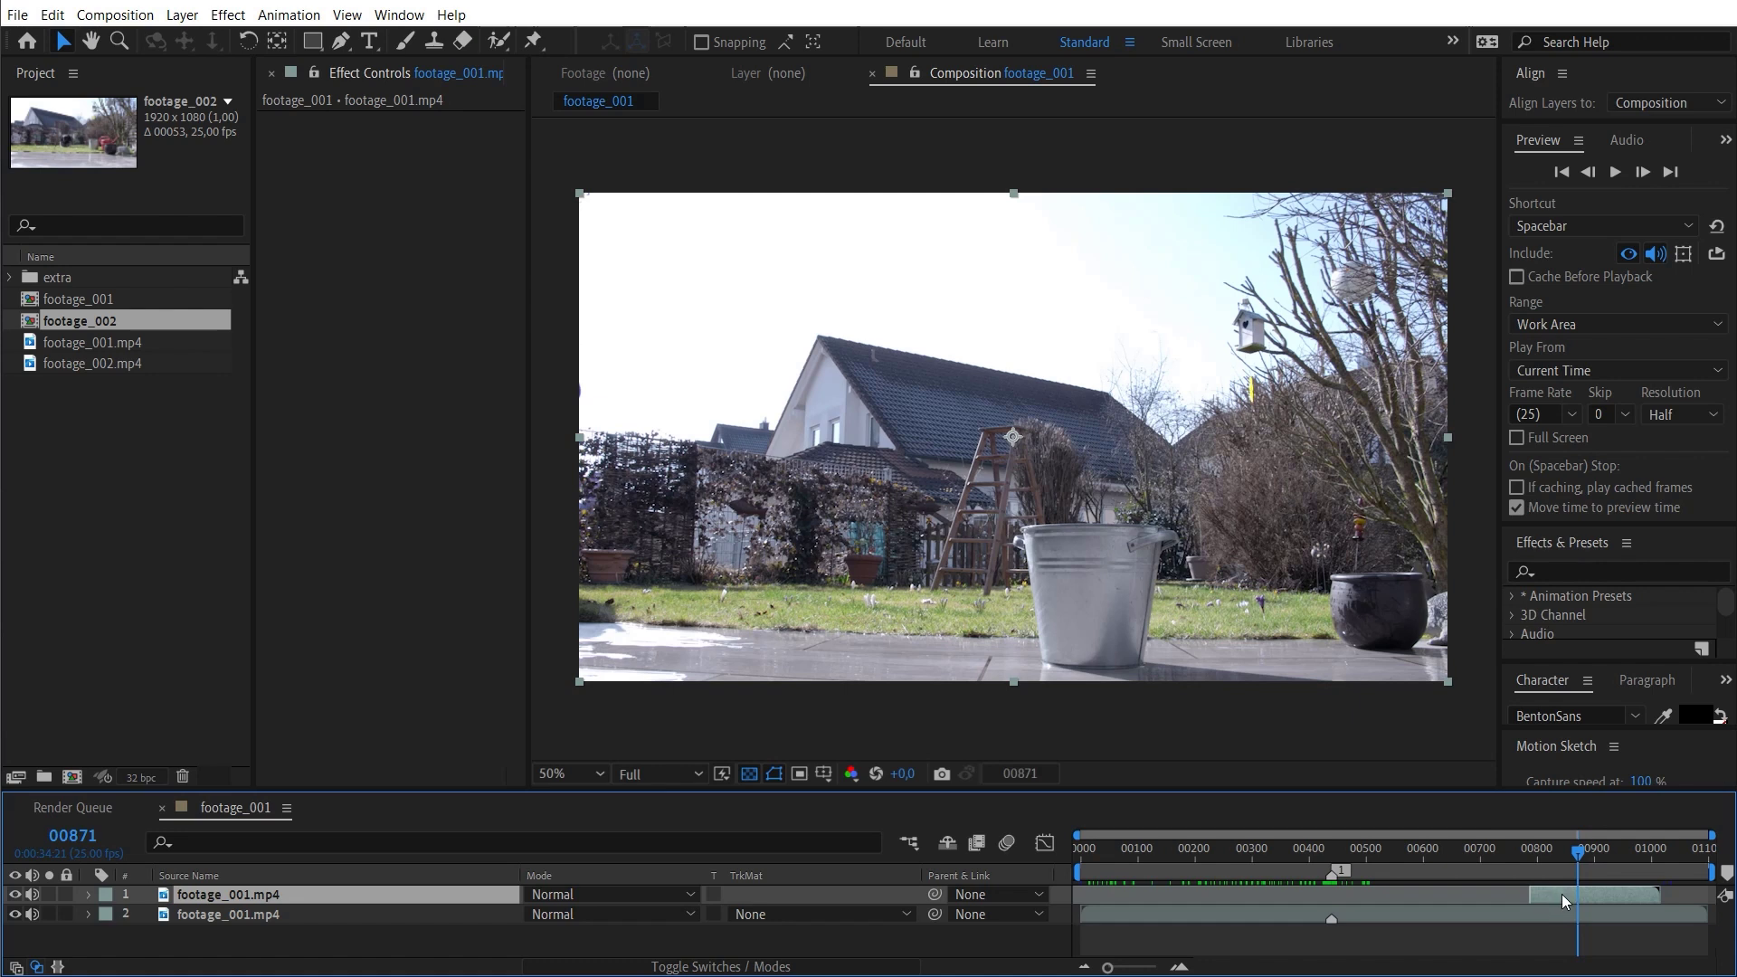
{"action": "left_click_drag", "start_coordinate": [1565, 896], "coordinate": [1375, 899]}
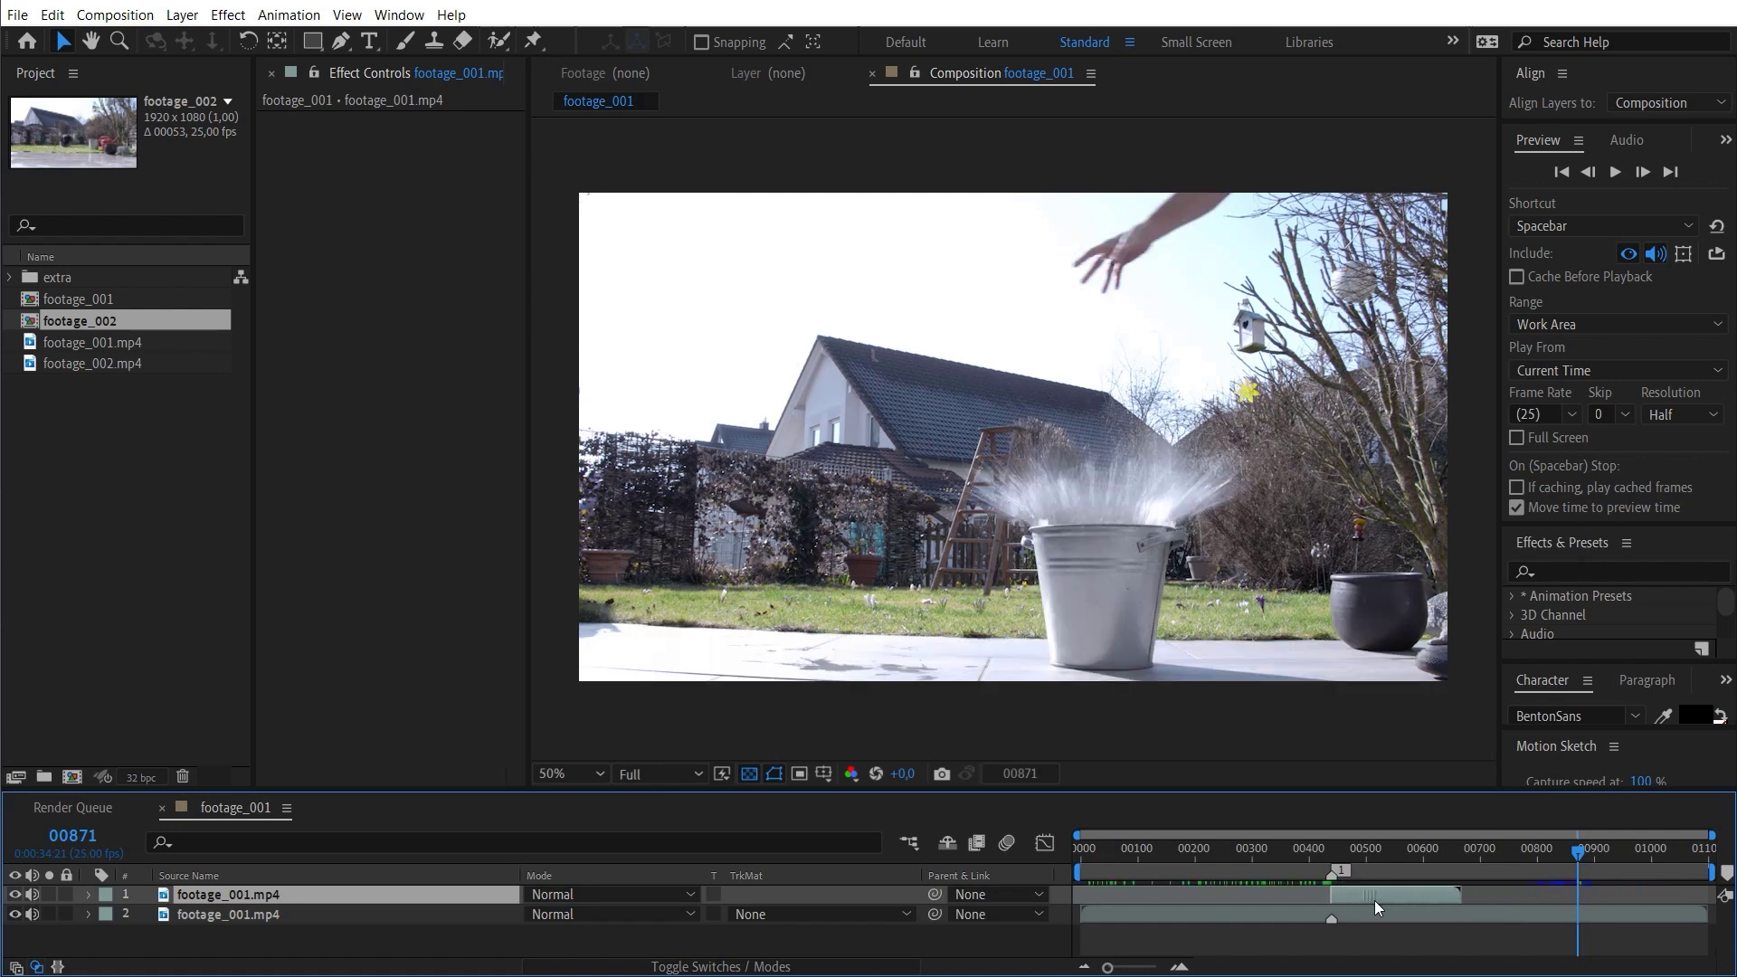
- Shift the splash copy to start at frame 428, as the jumper enters the bucket, and preview the transition
{"action": "key", "text": "space"}
{"action": "left_click", "coordinate": [1336, 855]}
{"action": "scroll", "coordinate": [1337, 854], "scroll_direction": "up", "scroll_amount": 2}
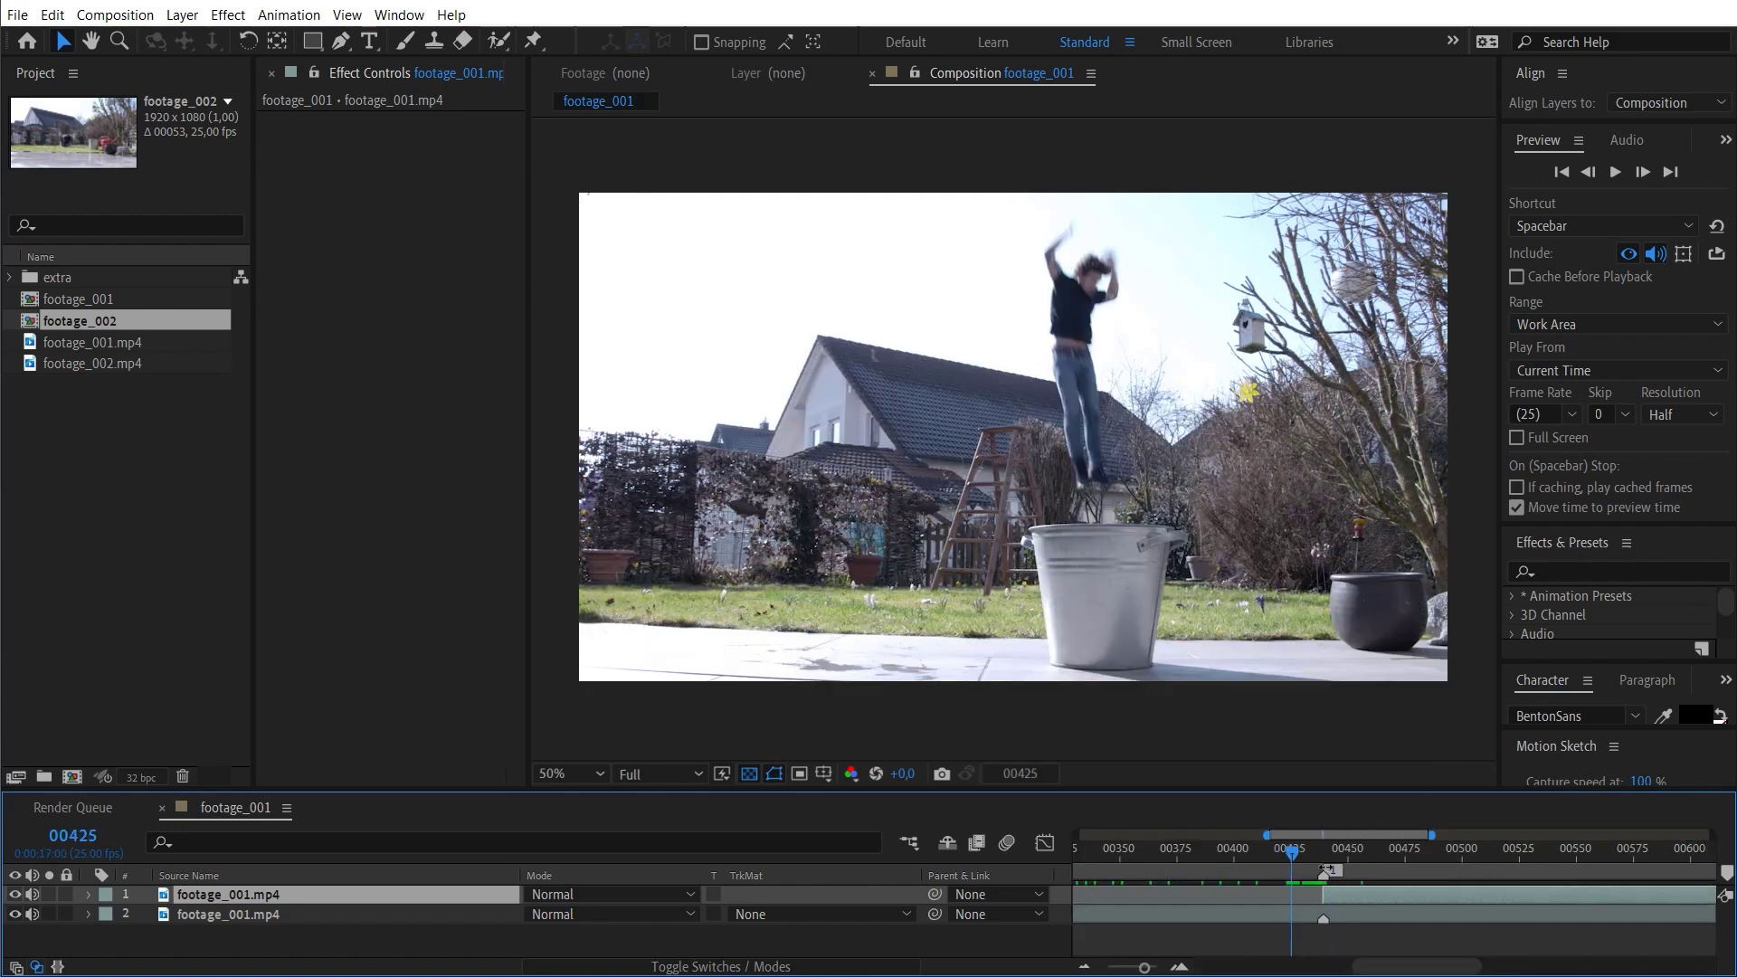
{"action": "key", "text": "Page_Down"}
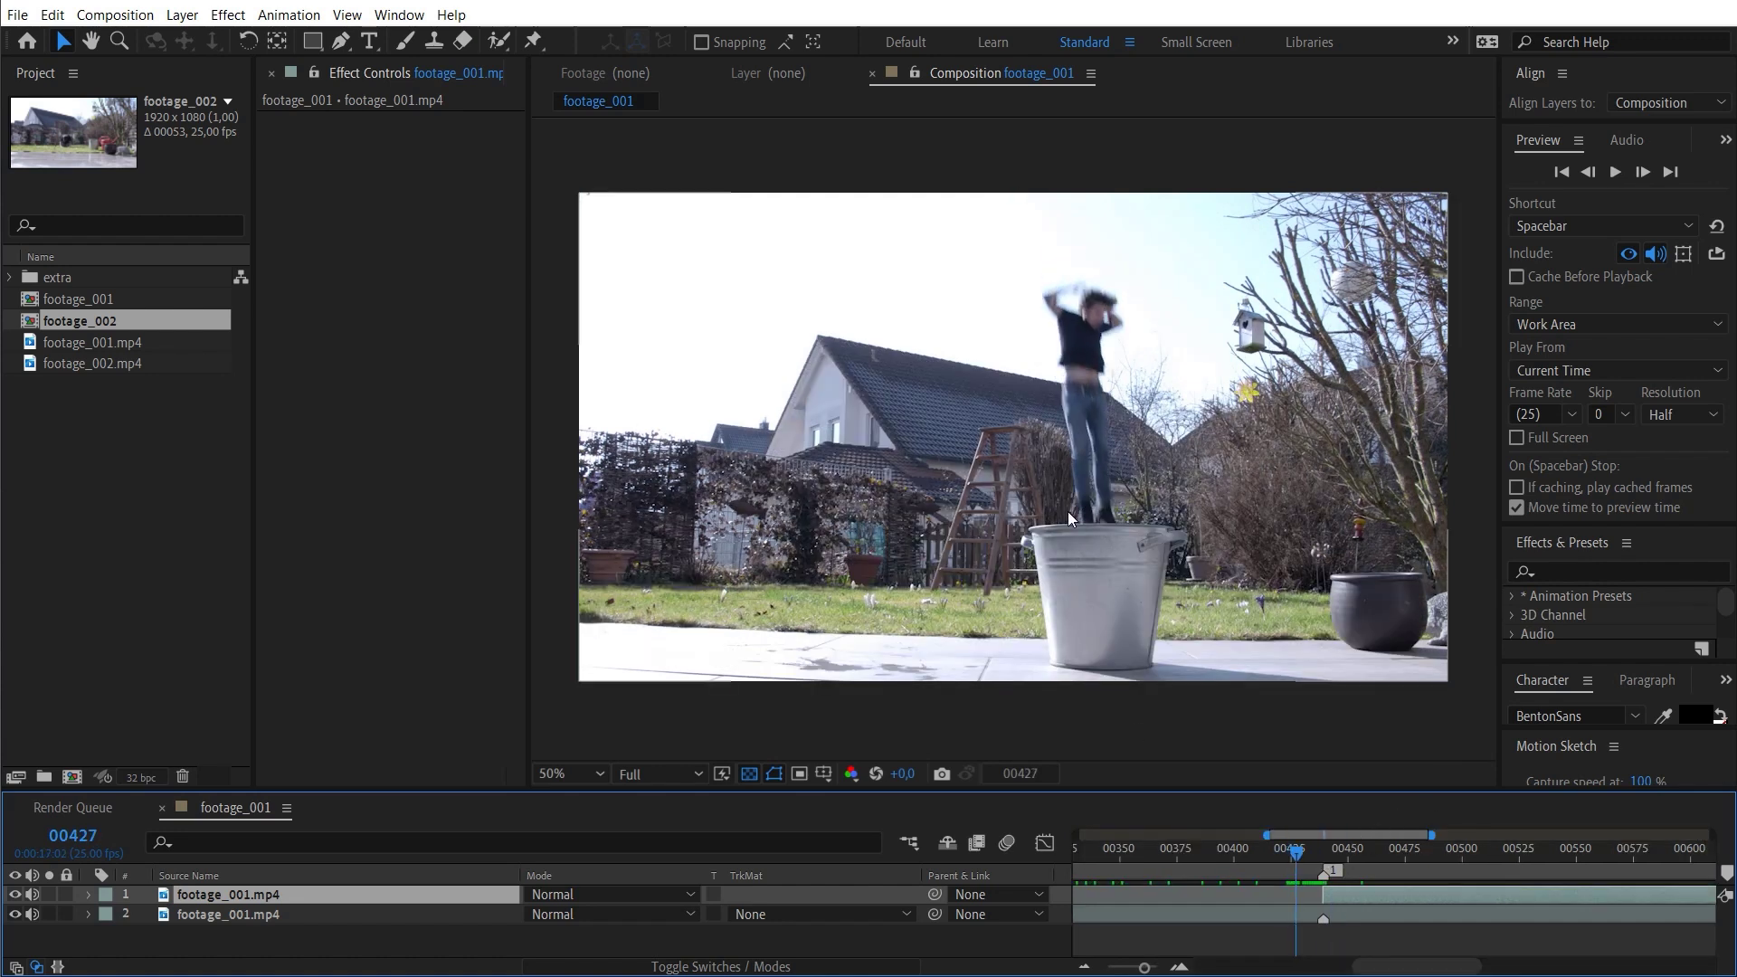
{"action": "key", "text": "Page_Down"}
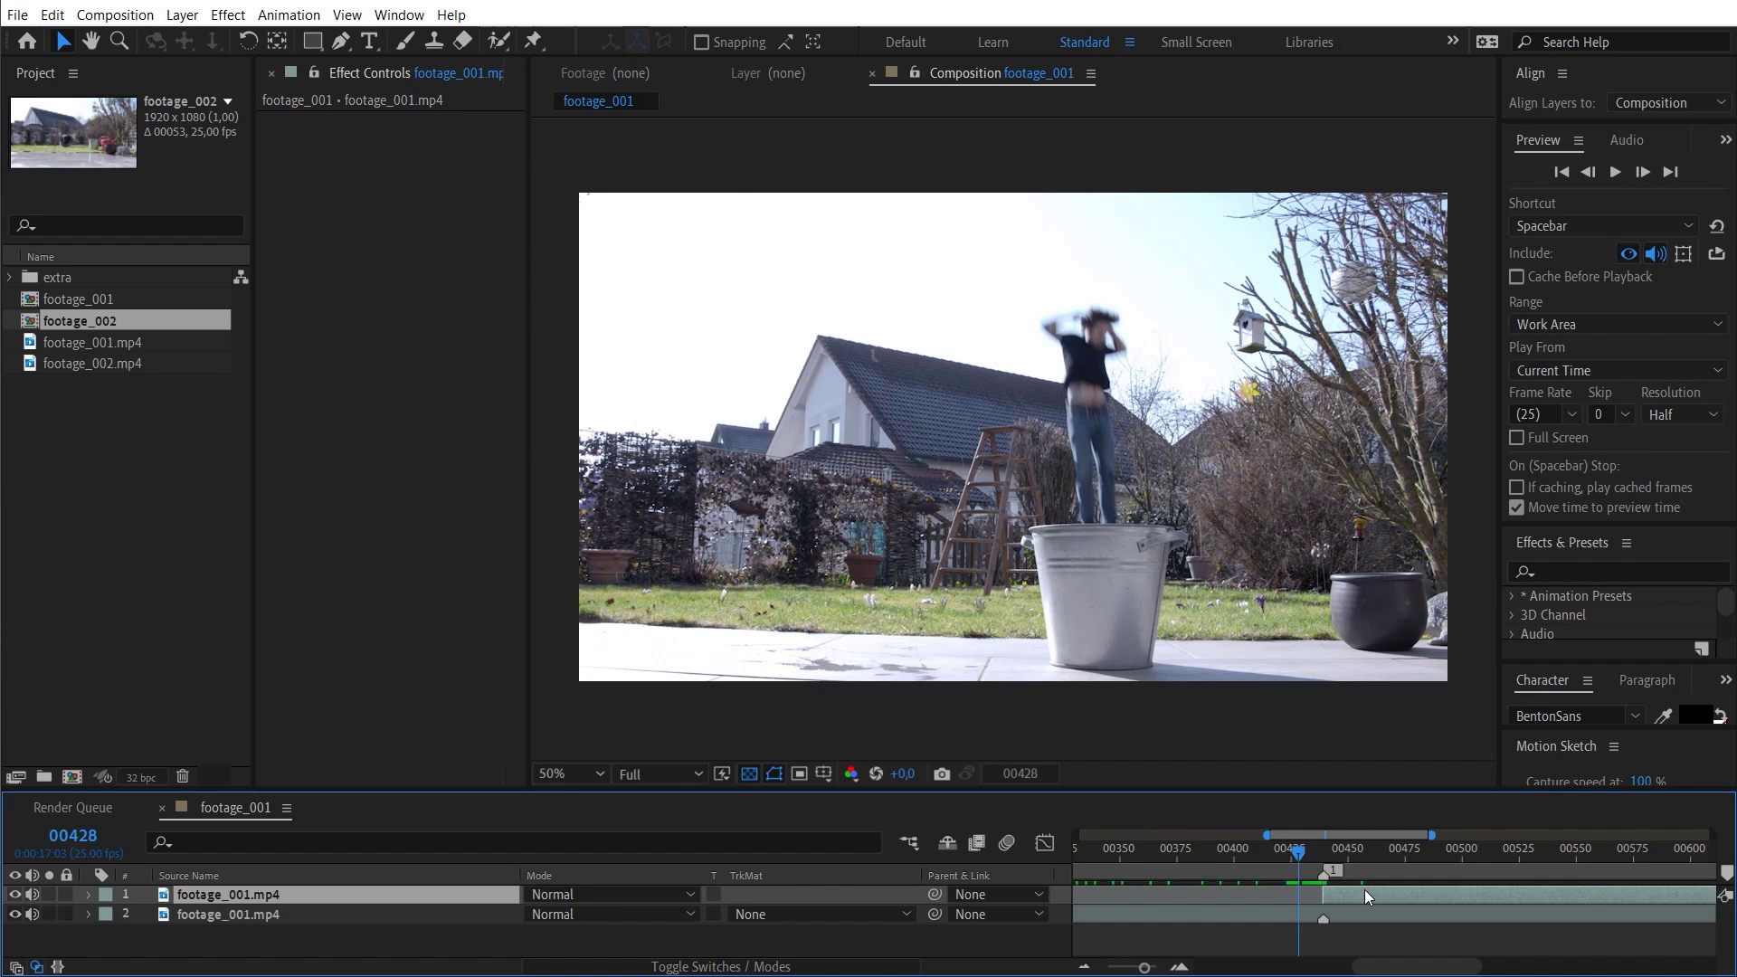
{"action": "left_click", "coordinate": [1282, 854]}
{"action": "key", "text": "space"}
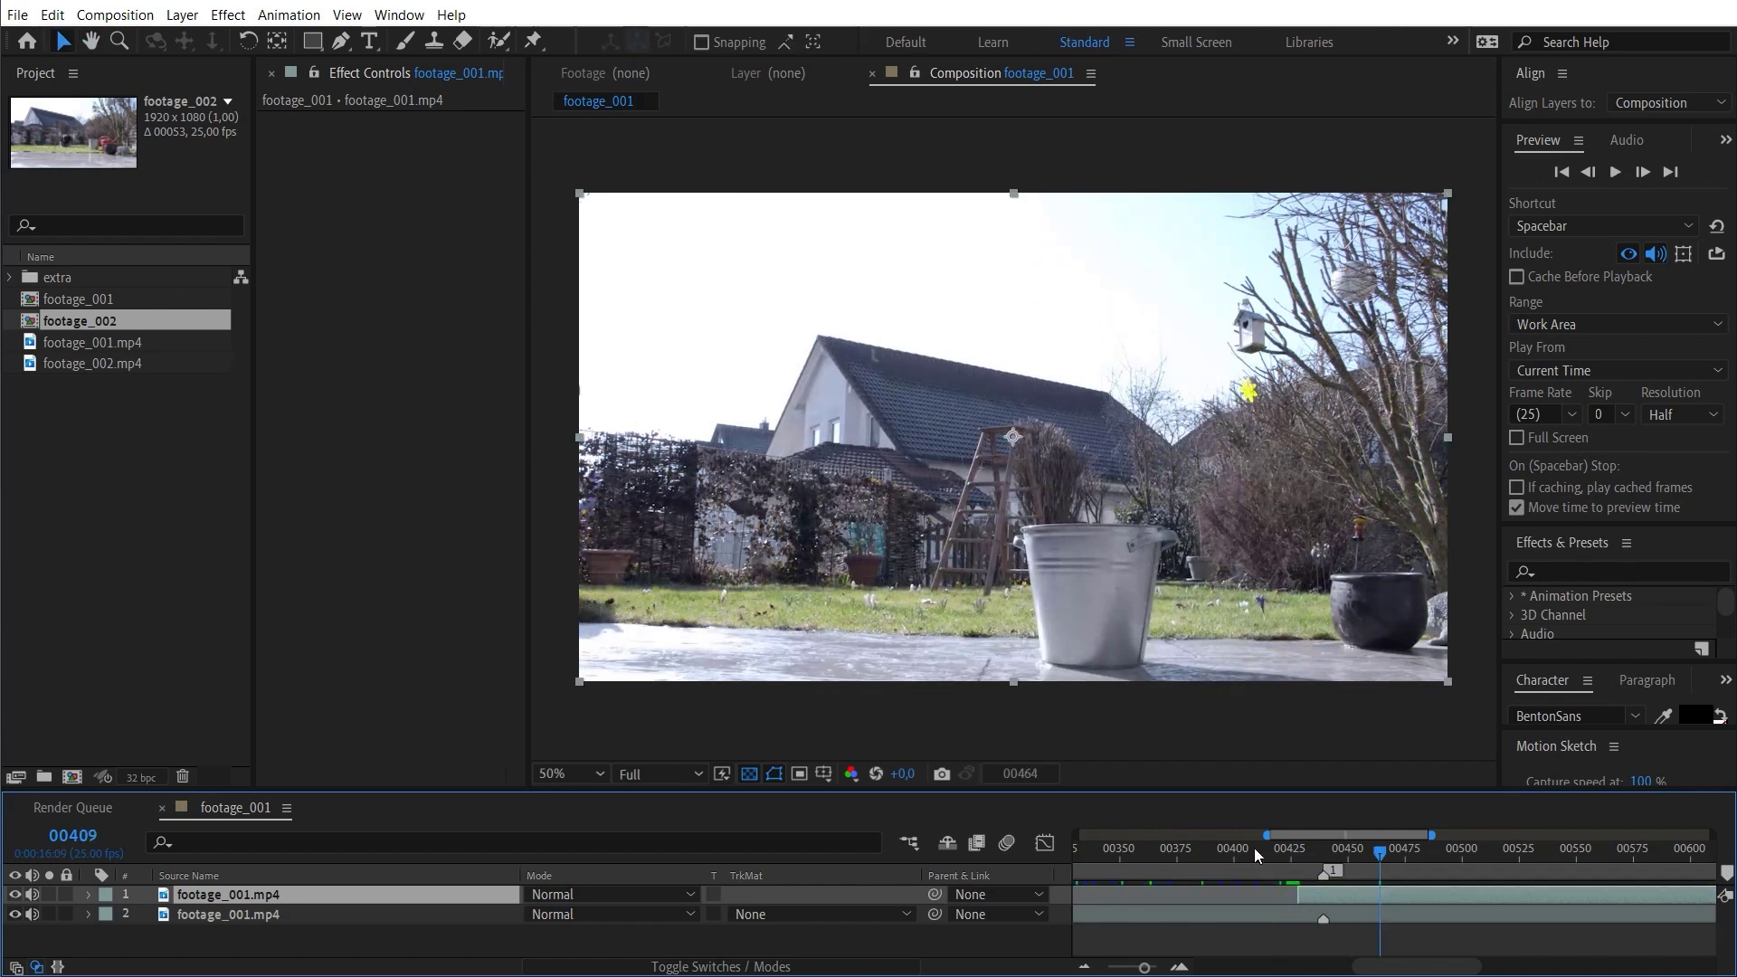
{"action": "left_click", "coordinate": [1254, 848]}
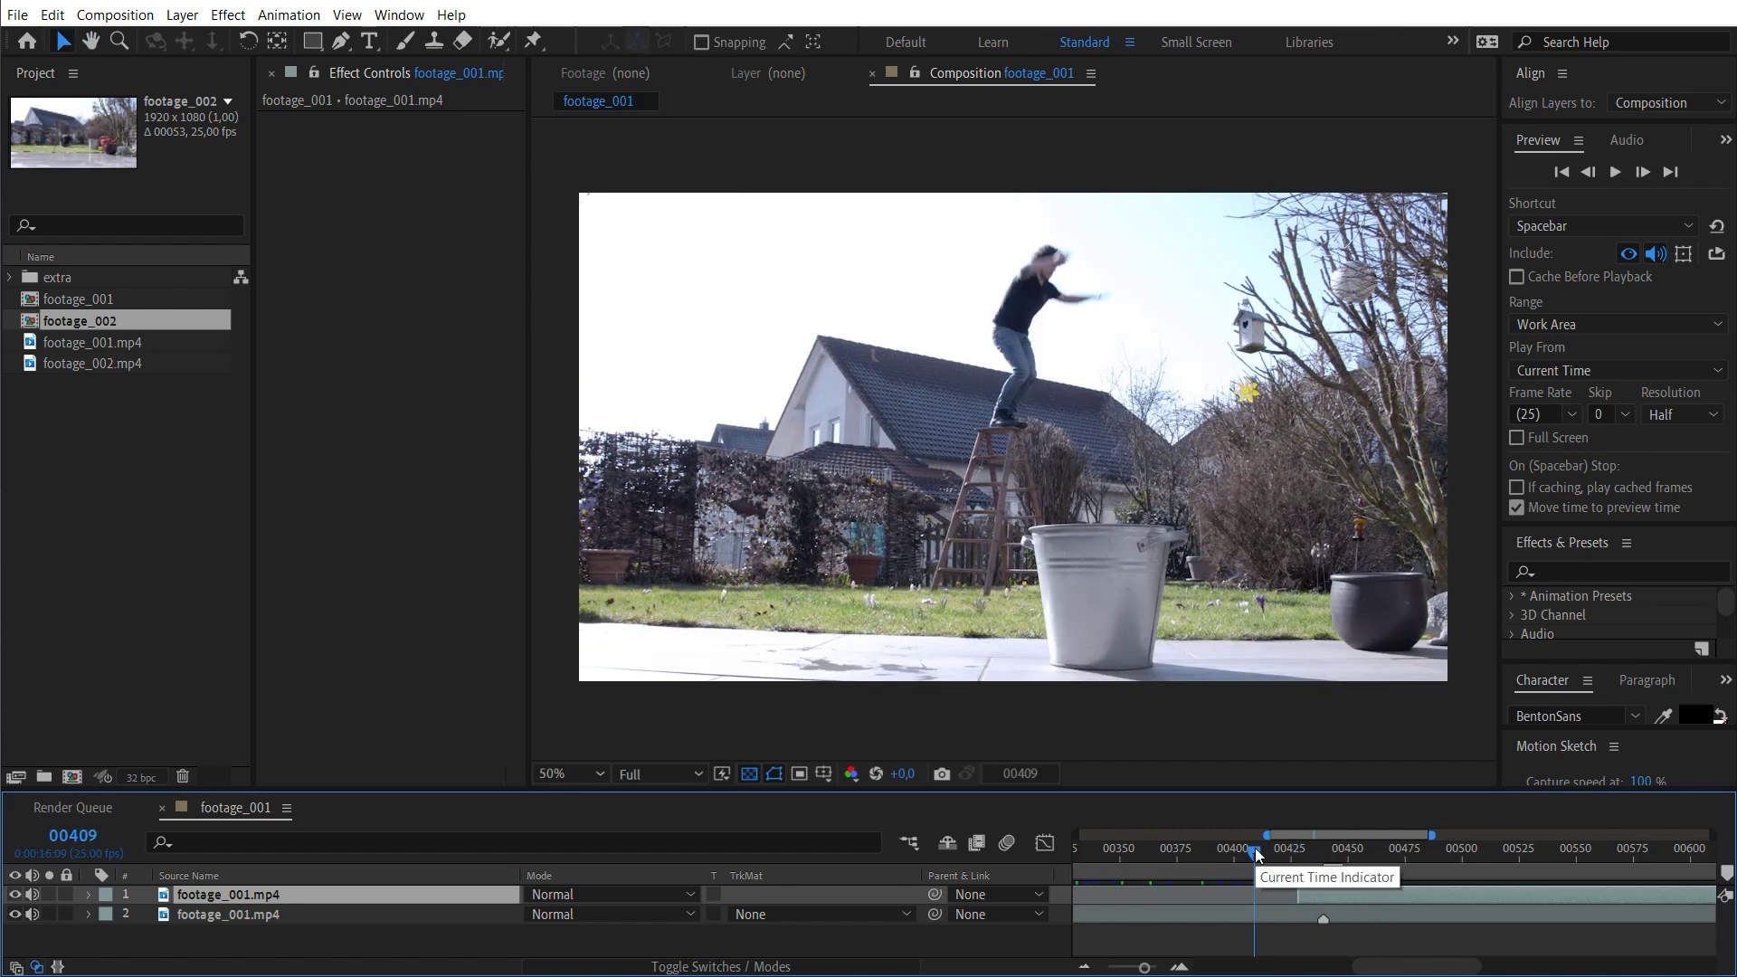
- Mute the preview audio and set the work area from frame 345 to frame 644
{"action": "left_click", "coordinate": [1656, 254]}
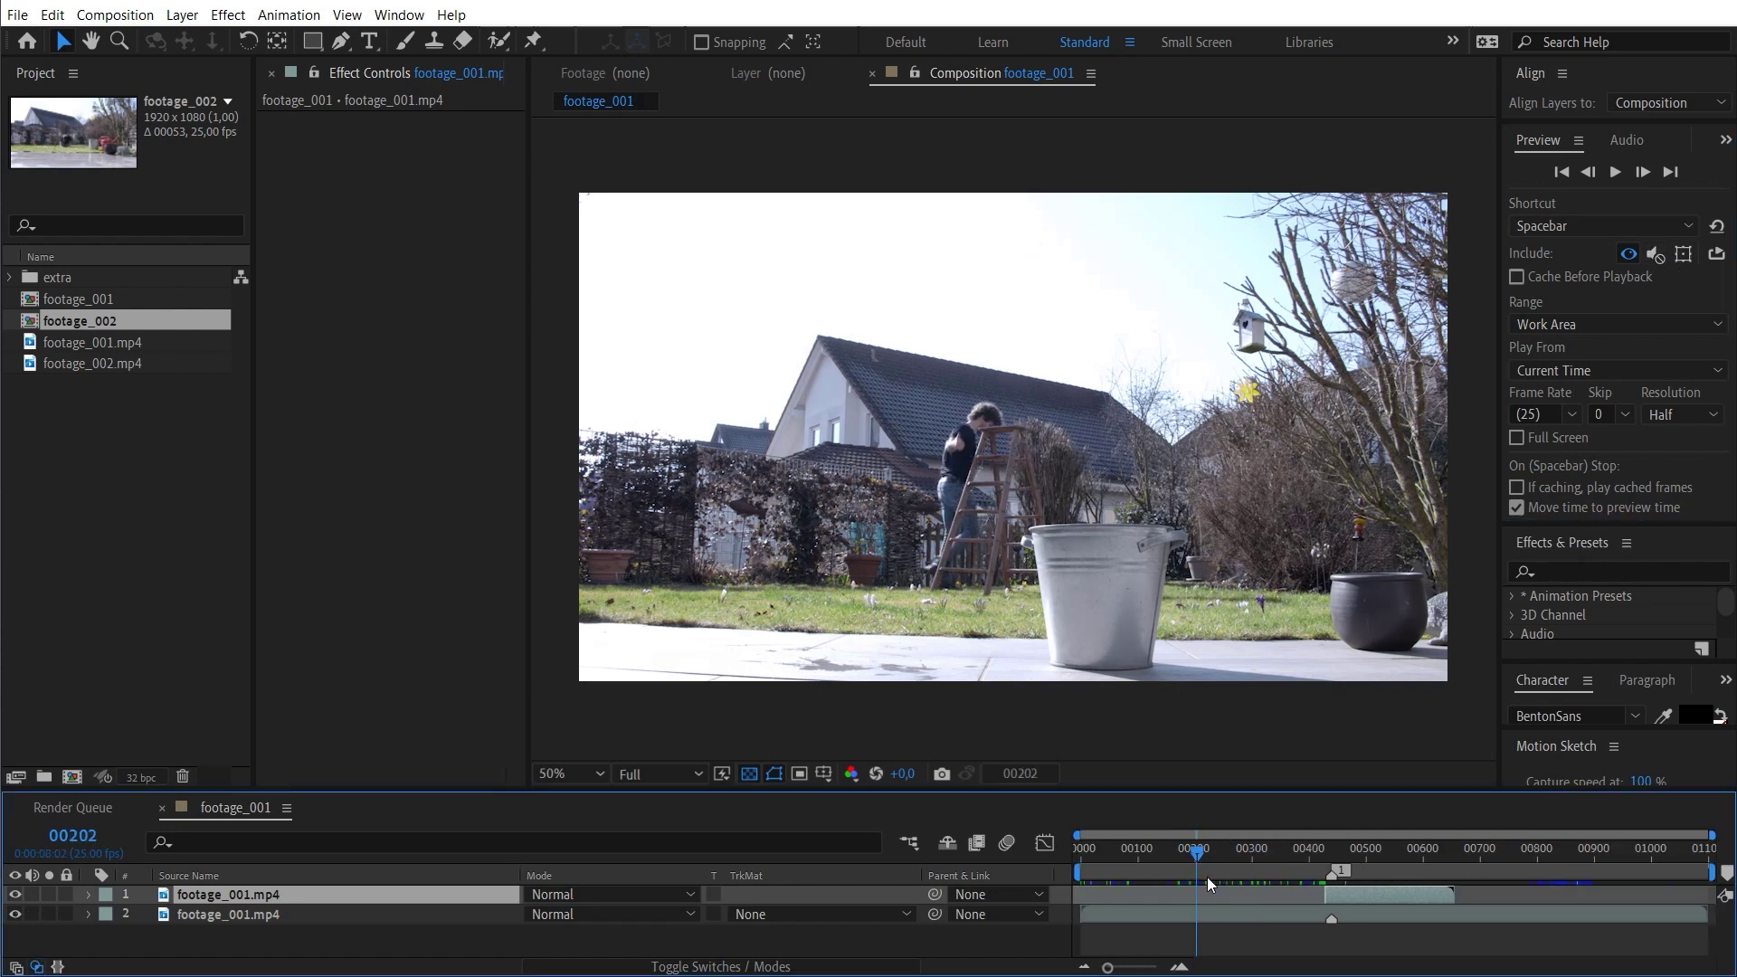
{"action": "left_click_drag", "start_coordinate": [1207, 877], "coordinate": [1276, 890]}
{"action": "key", "text": "b"}
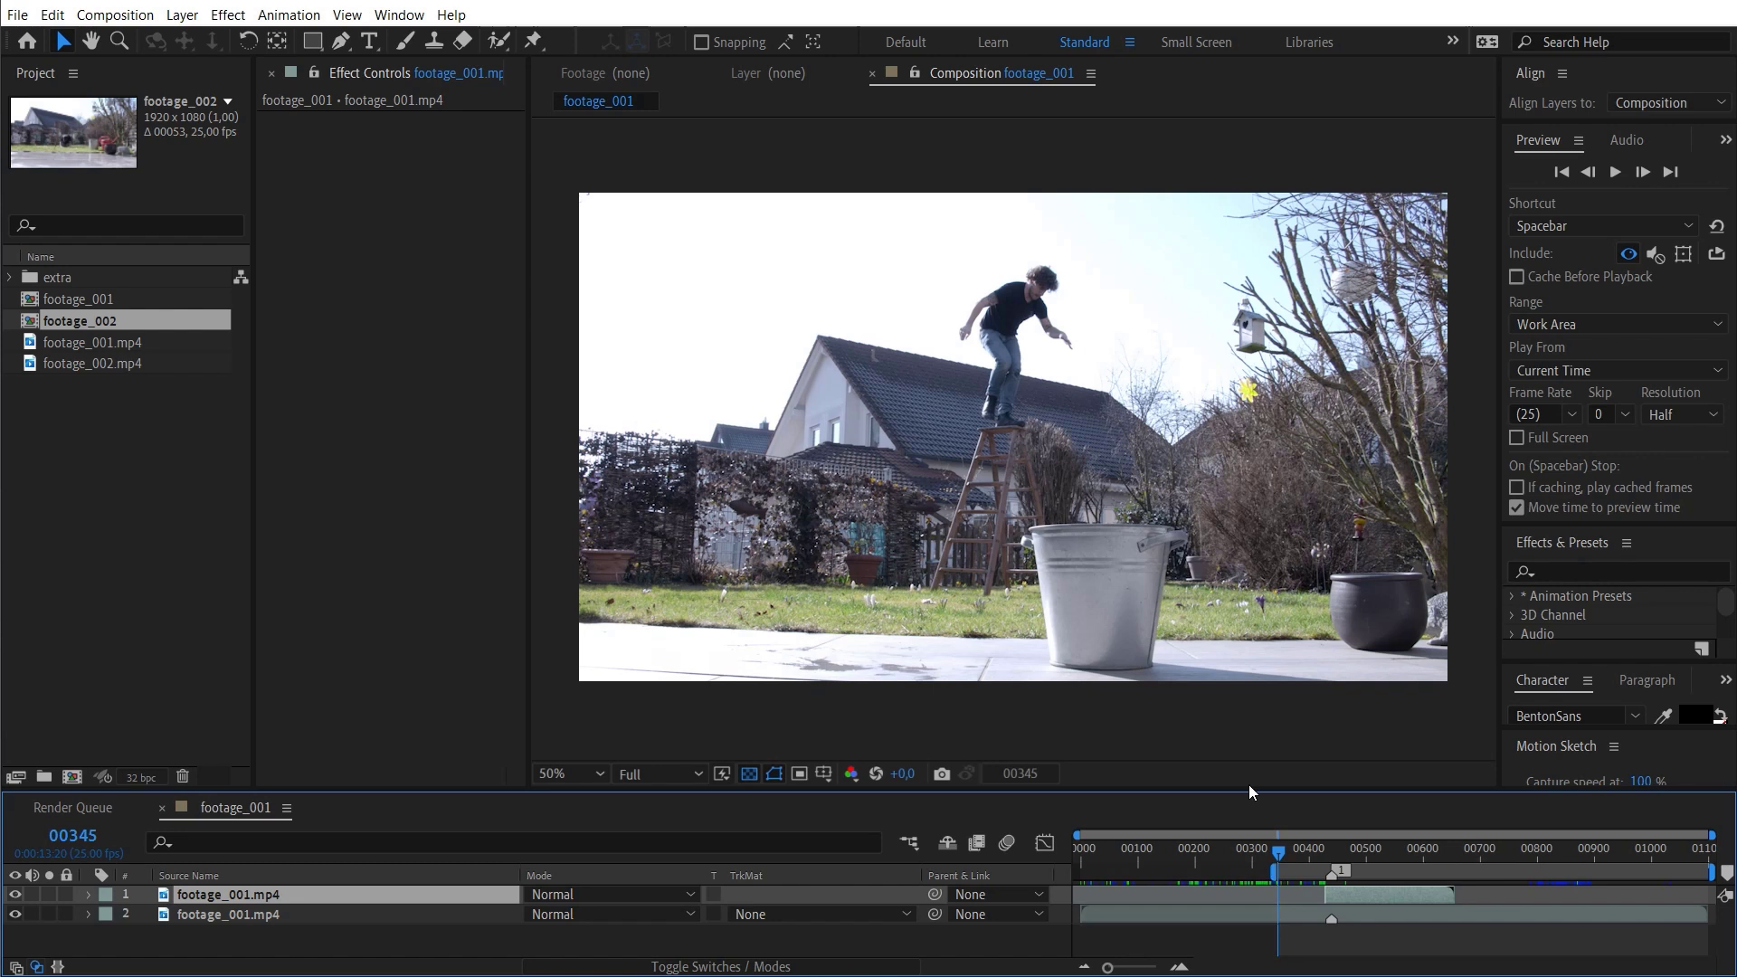
{"action": "left_click", "coordinate": [1447, 854]}
{"action": "left_click_drag", "start_coordinate": [1448, 854], "coordinate": [1449, 856]}
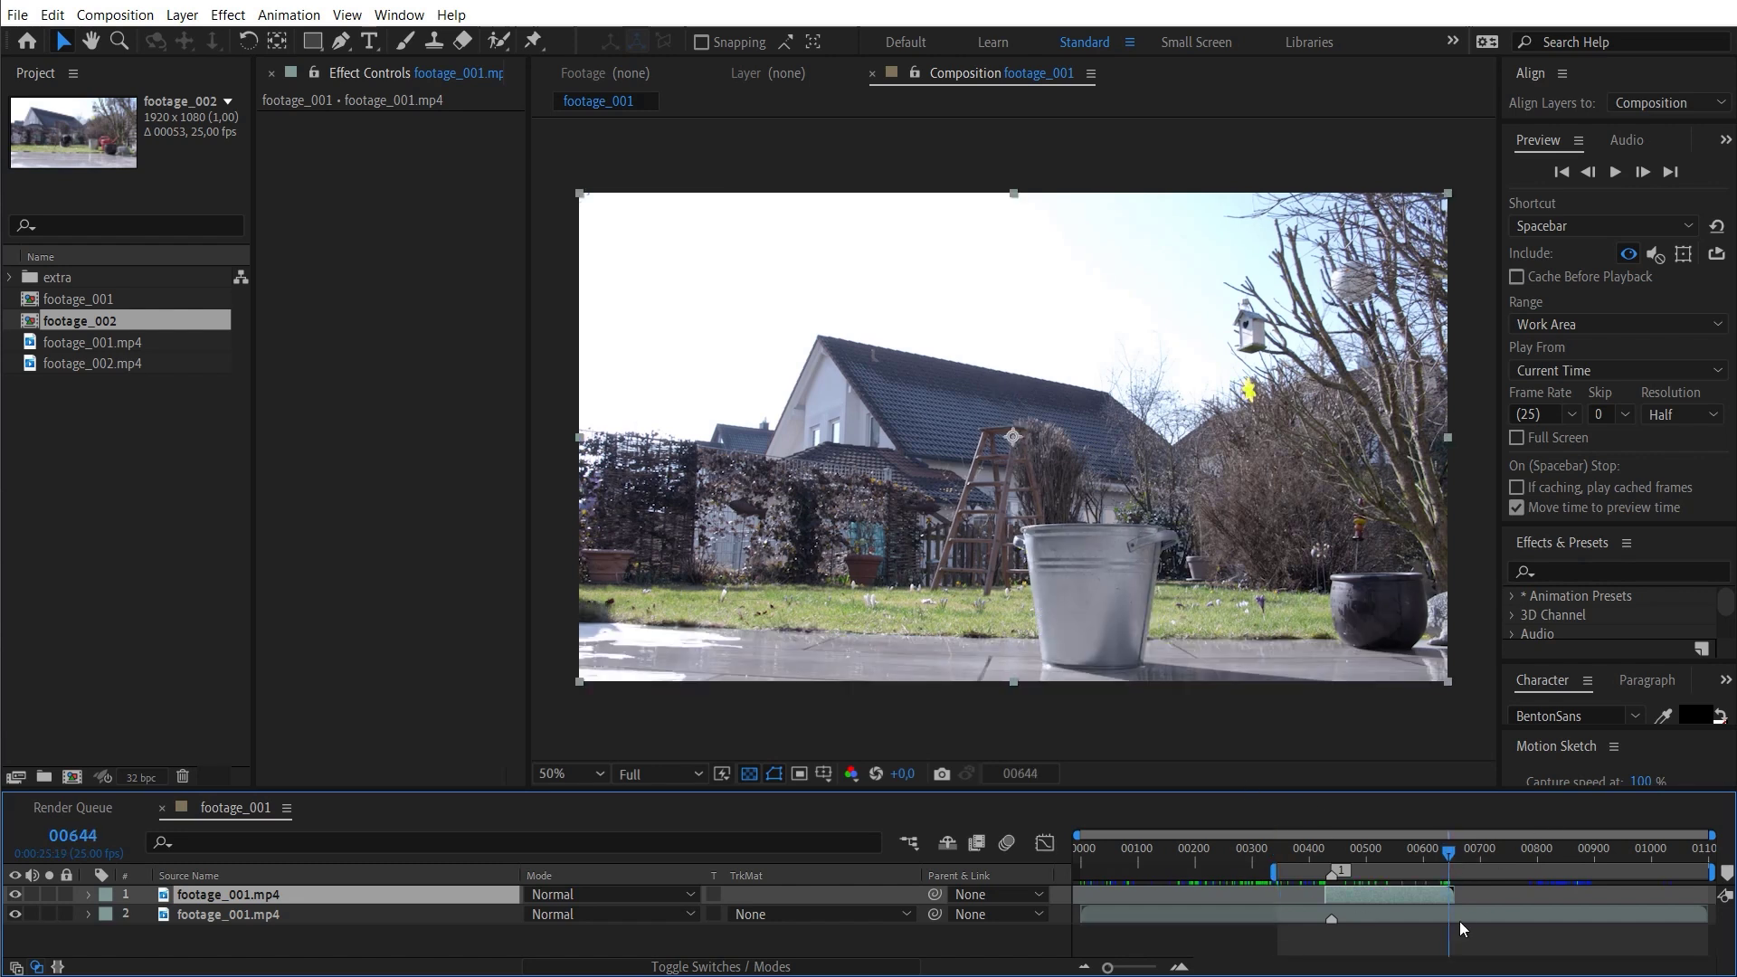
{"action": "key", "text": "n"}
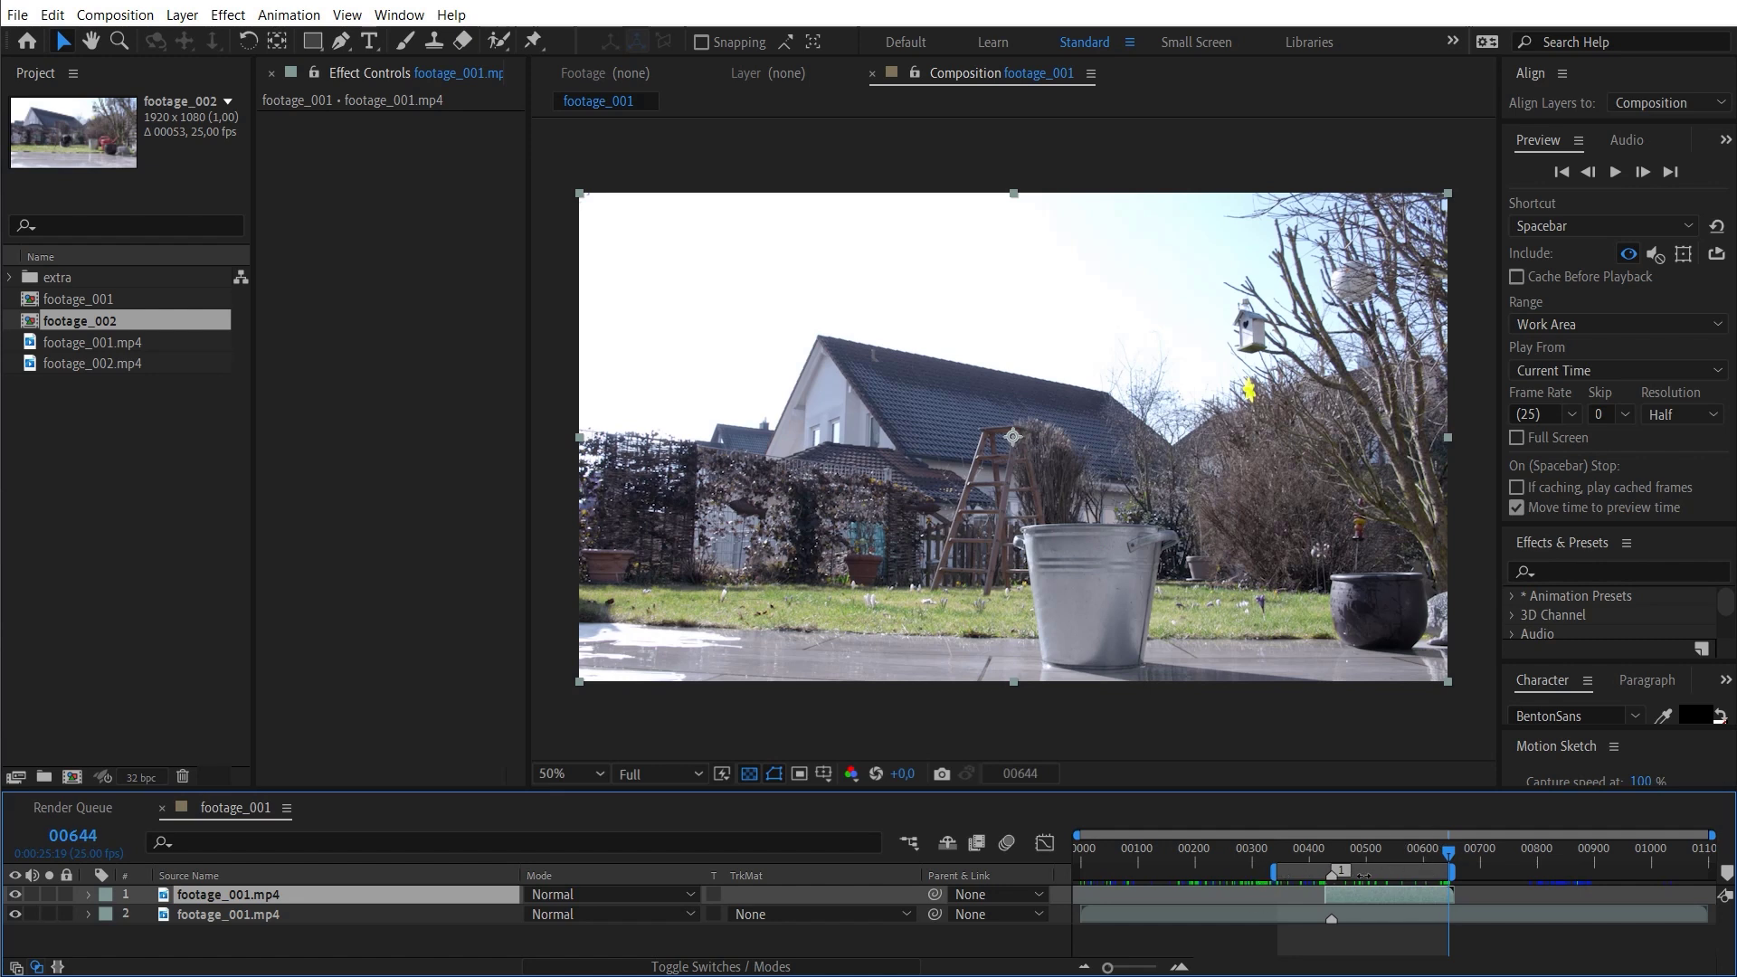
- Trim the composition to the work area and scrub to the transition at frame 427
{"action": "right_click", "coordinate": [1420, 872]}
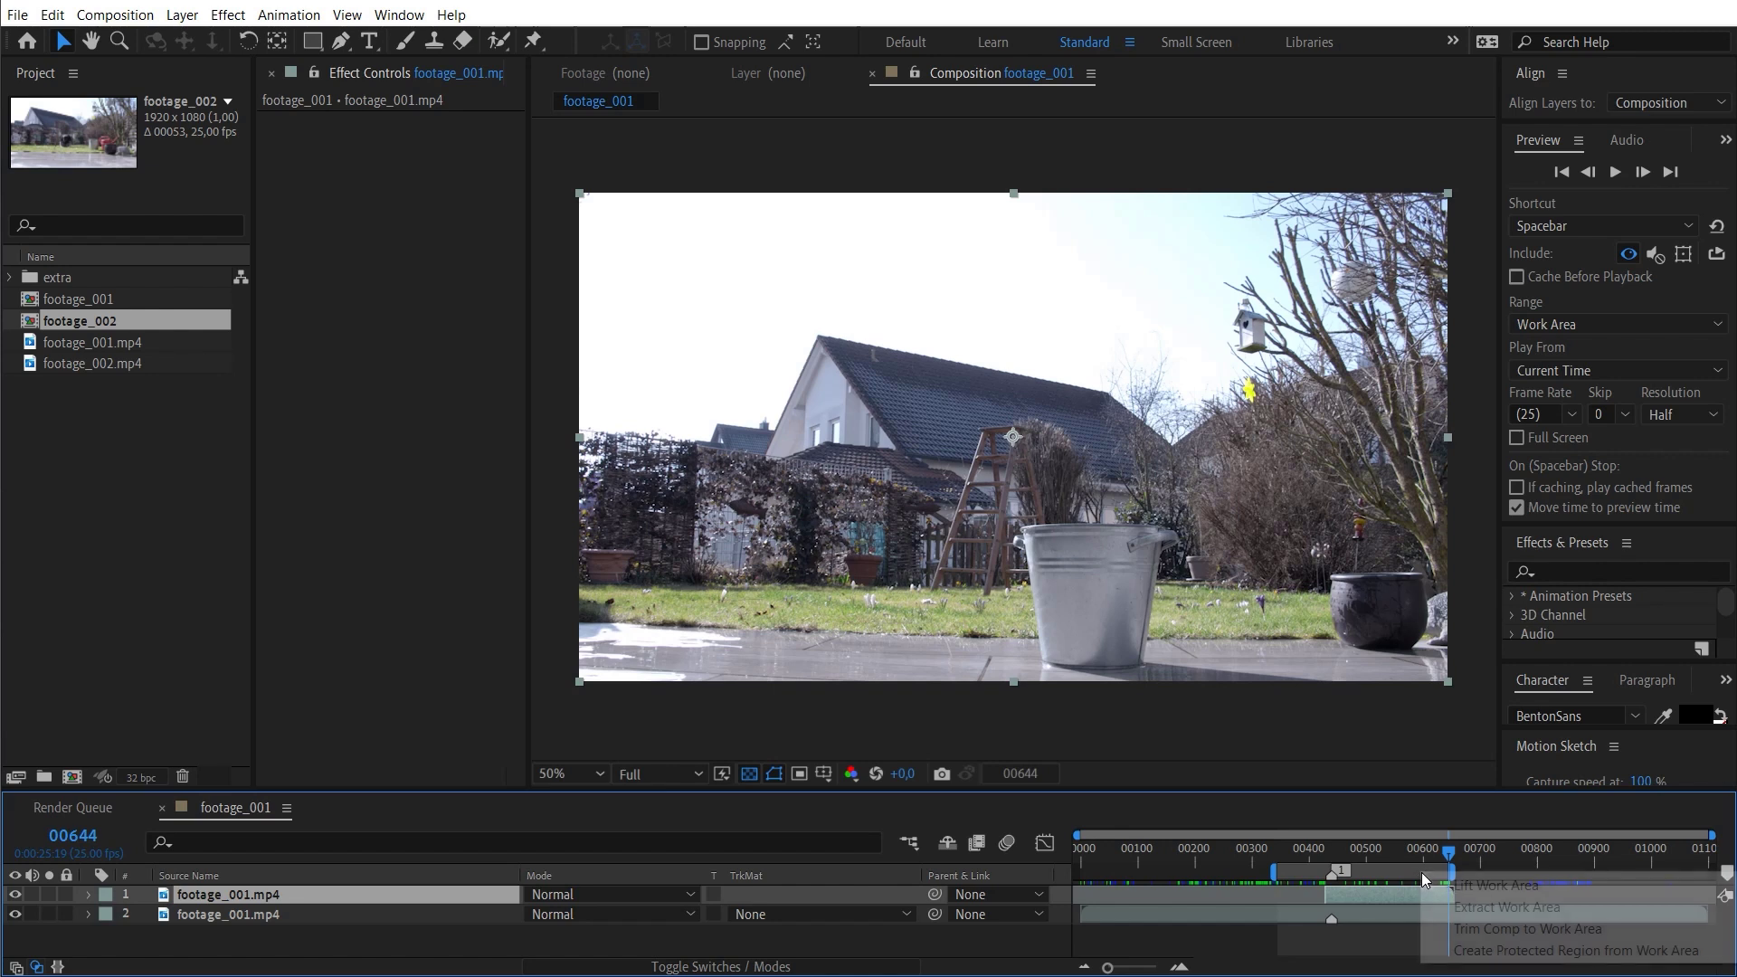
{"action": "left_click", "coordinate": [1491, 928]}
{"action": "left_click", "coordinate": [1079, 862]}
{"action": "left_click_drag", "start_coordinate": [1079, 862], "coordinate": [1257, 868]}
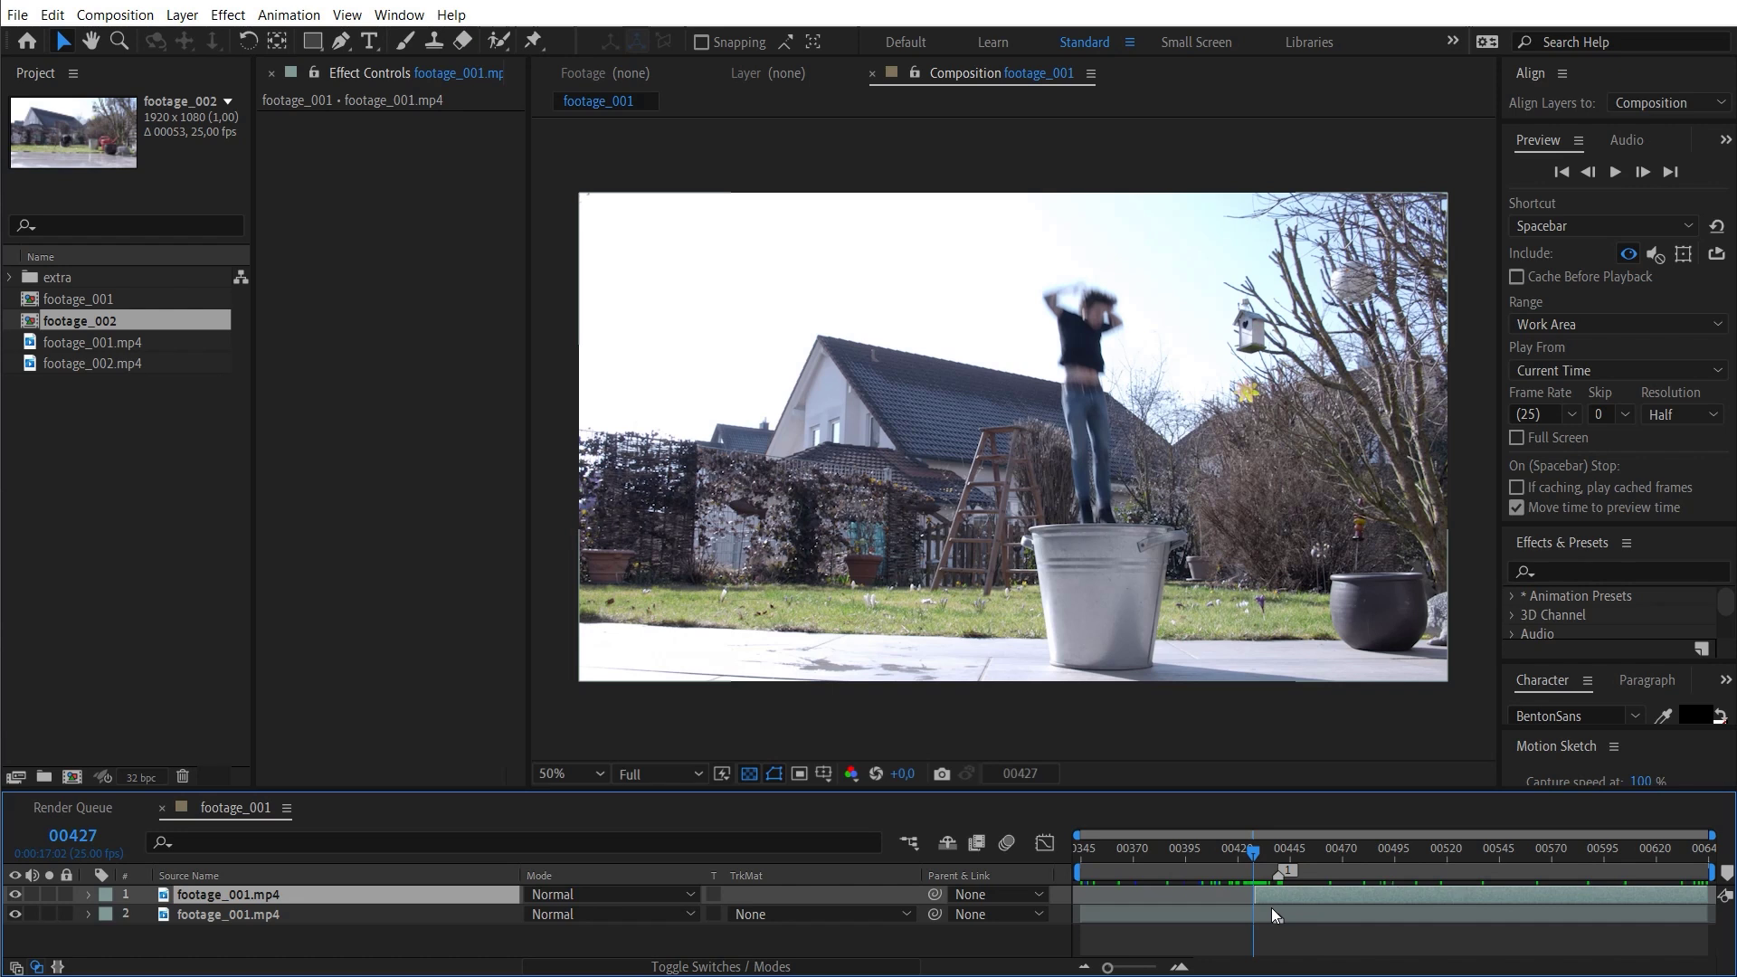
- Rename the lower footage_001.mp4 layer "jump" and the upper one "splash"
{"action": "left_click", "coordinate": [1271, 908]}
{"action": "key", "text": "Return"}
{"action": "type", "text": "jump"}
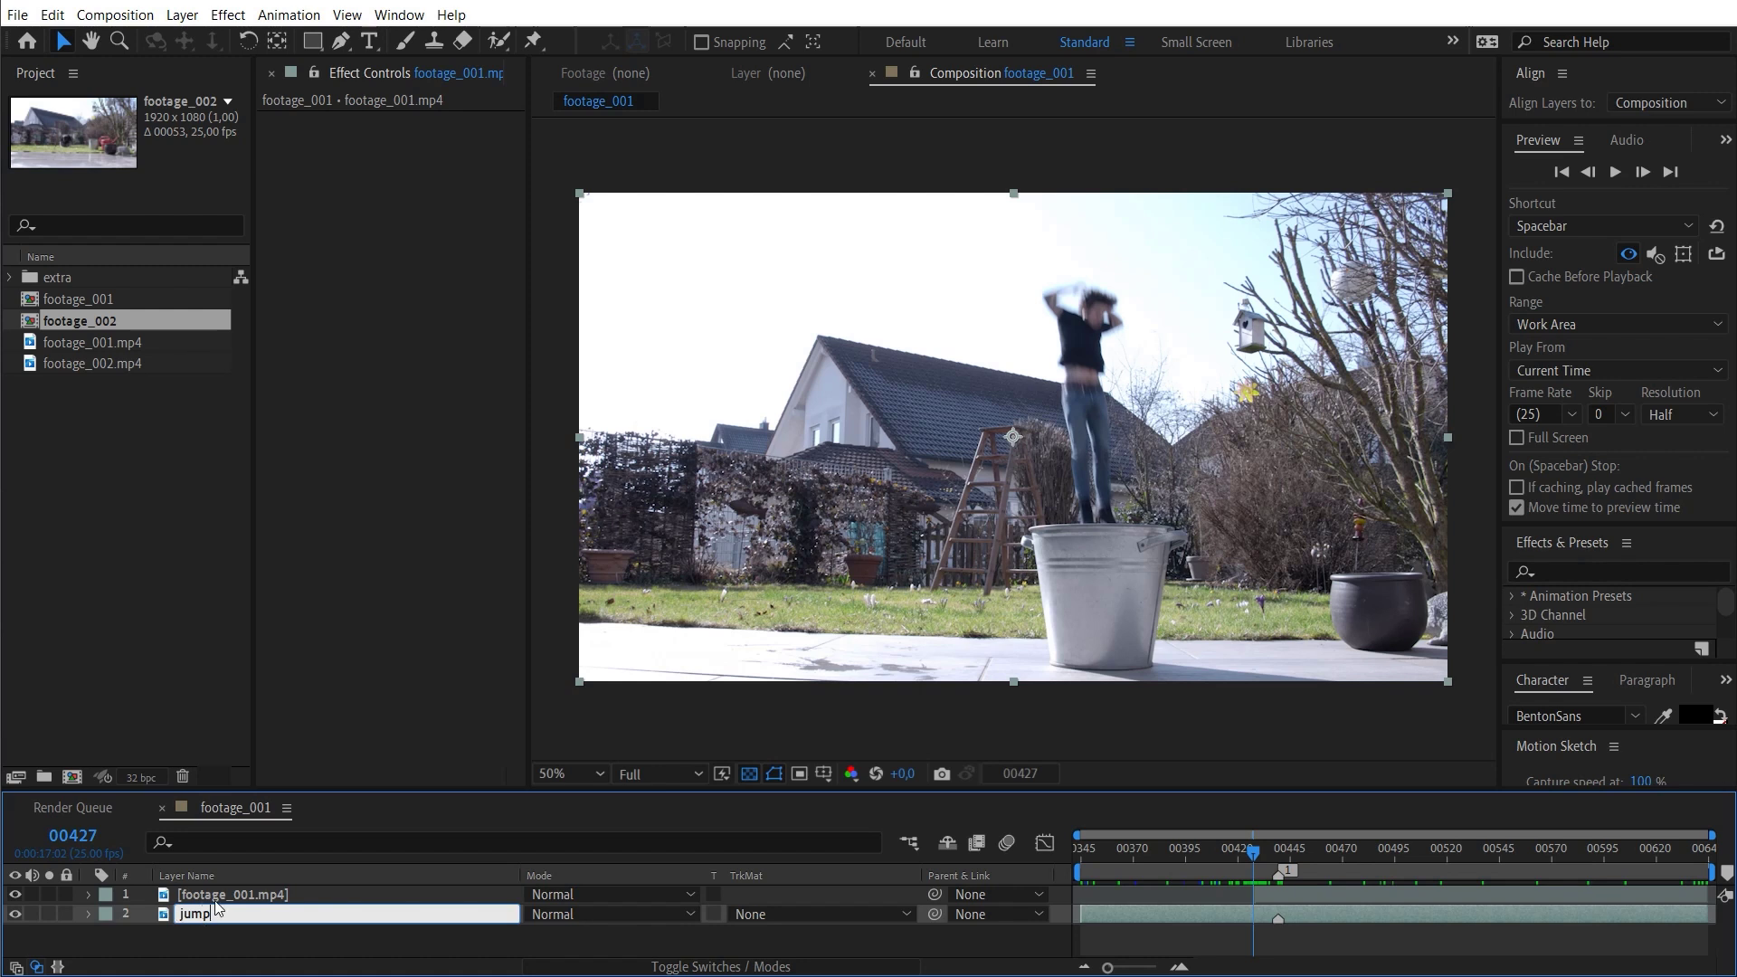
{"action": "left_click", "coordinate": [215, 899]}
{"action": "key", "text": "Return"}
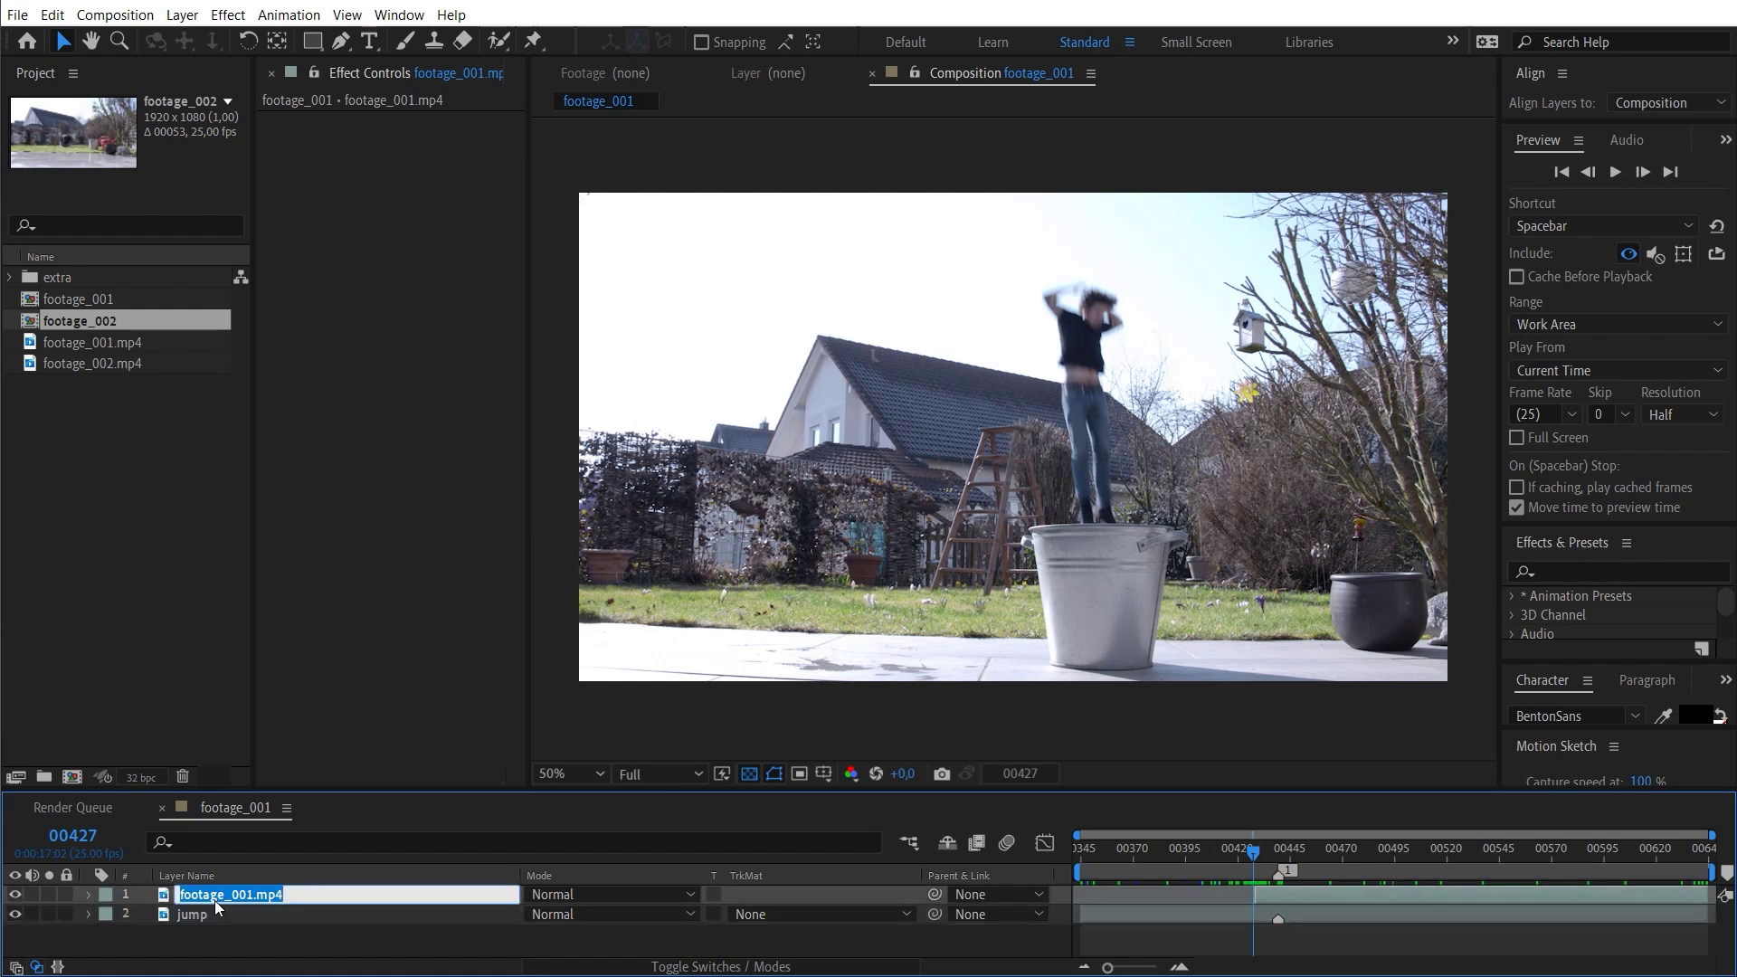
{"action": "key", "text": "BackSpace"}
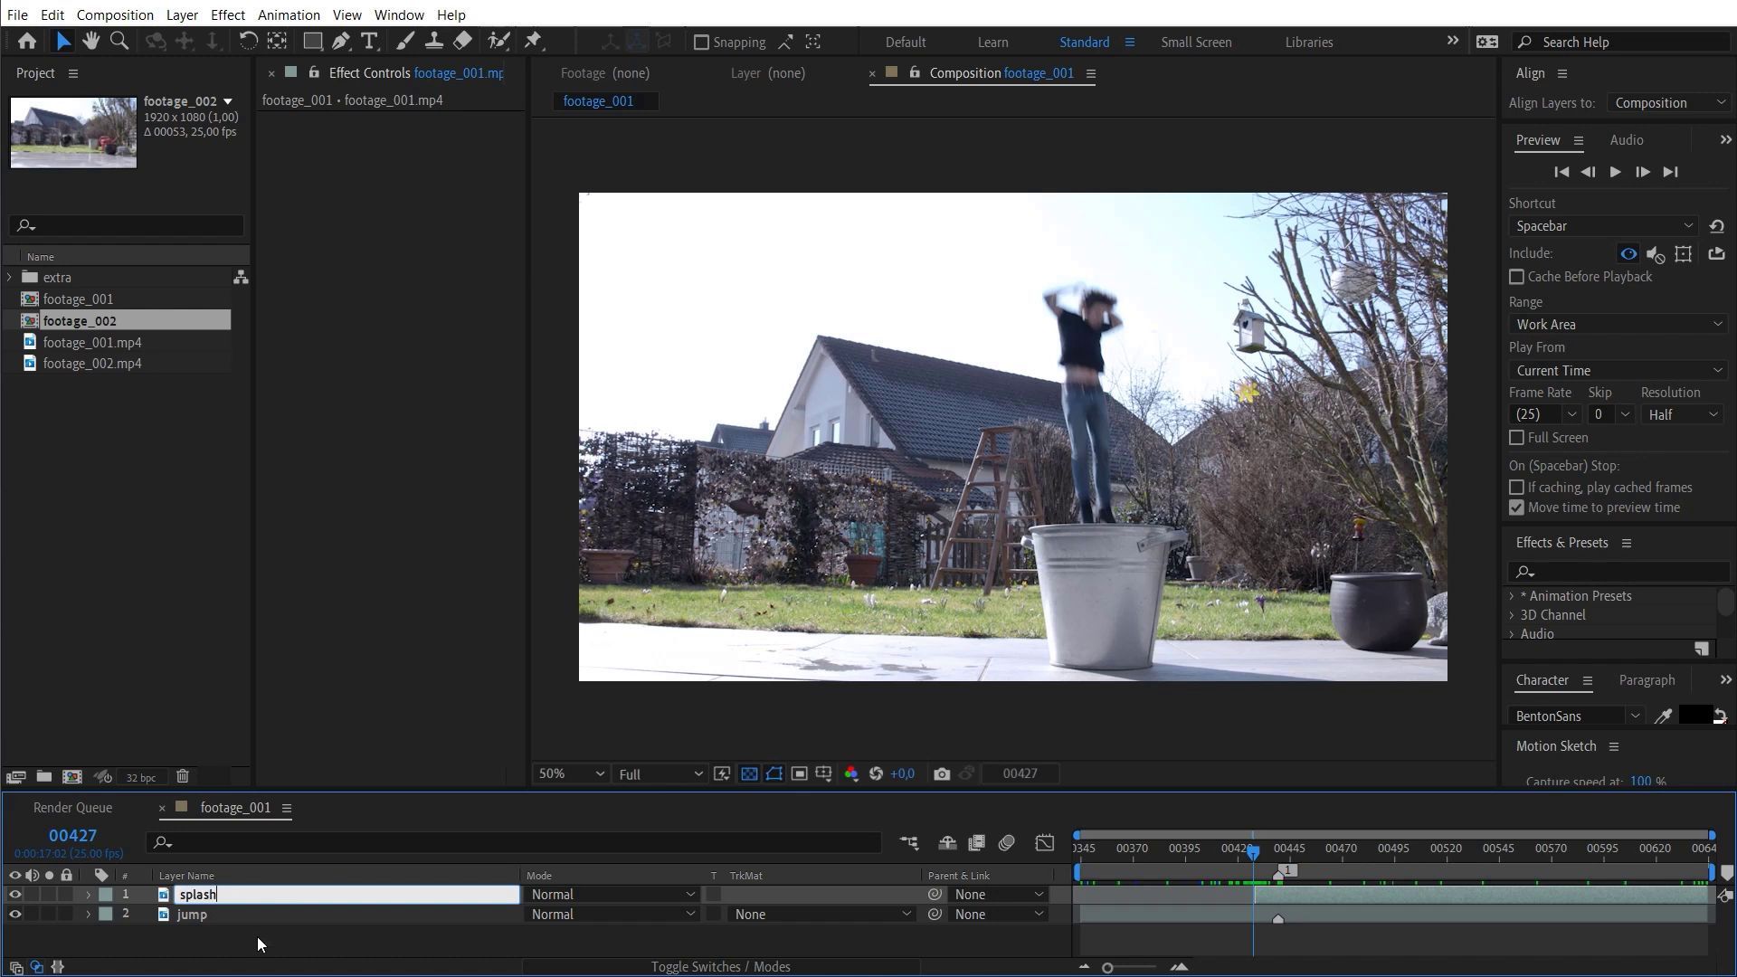
{"action": "left_click", "coordinate": [257, 936]}
- Switch the timeline's layer name column to display the source names
{"action": "left_click", "coordinate": [191, 894]}
{"action": "left_click", "coordinate": [201, 915]}
{"action": "key", "text": "ctrl+Up"}
{"action": "left_click", "coordinate": [202, 915]}
{"action": "left_click", "coordinate": [209, 874]}
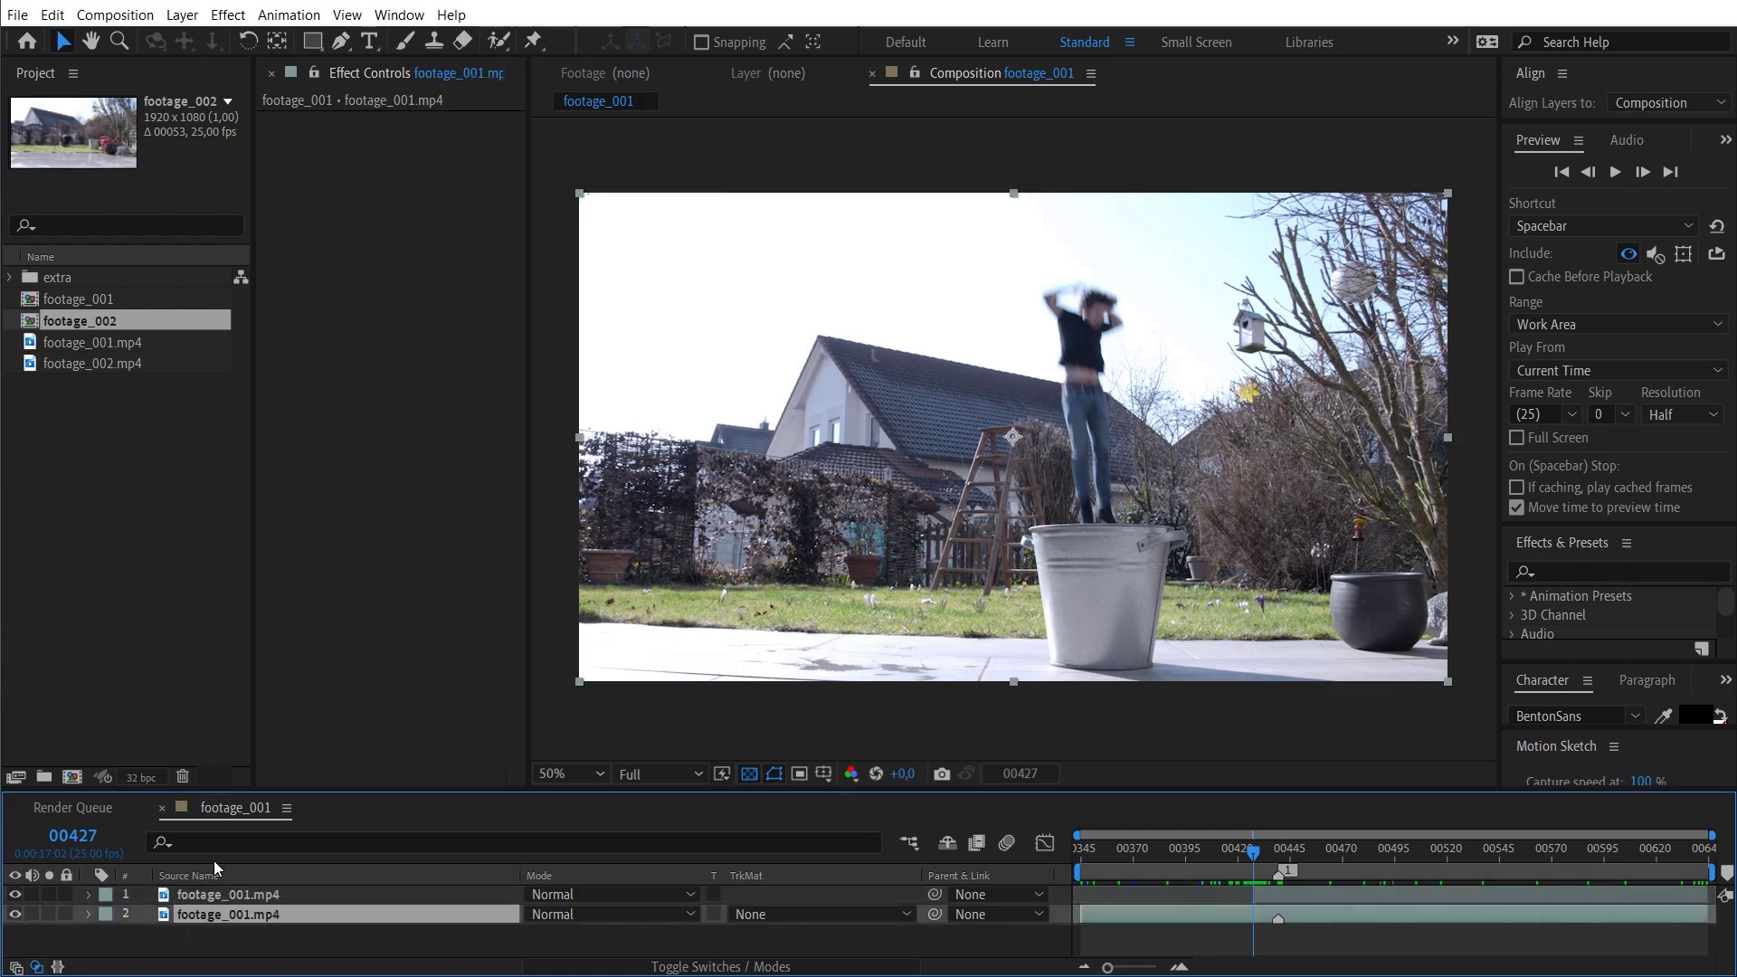
- Show layer names in the timeline and rename the footage_001.mp4 source clip in the project to "jump"
{"action": "left_click", "coordinate": [192, 874]}
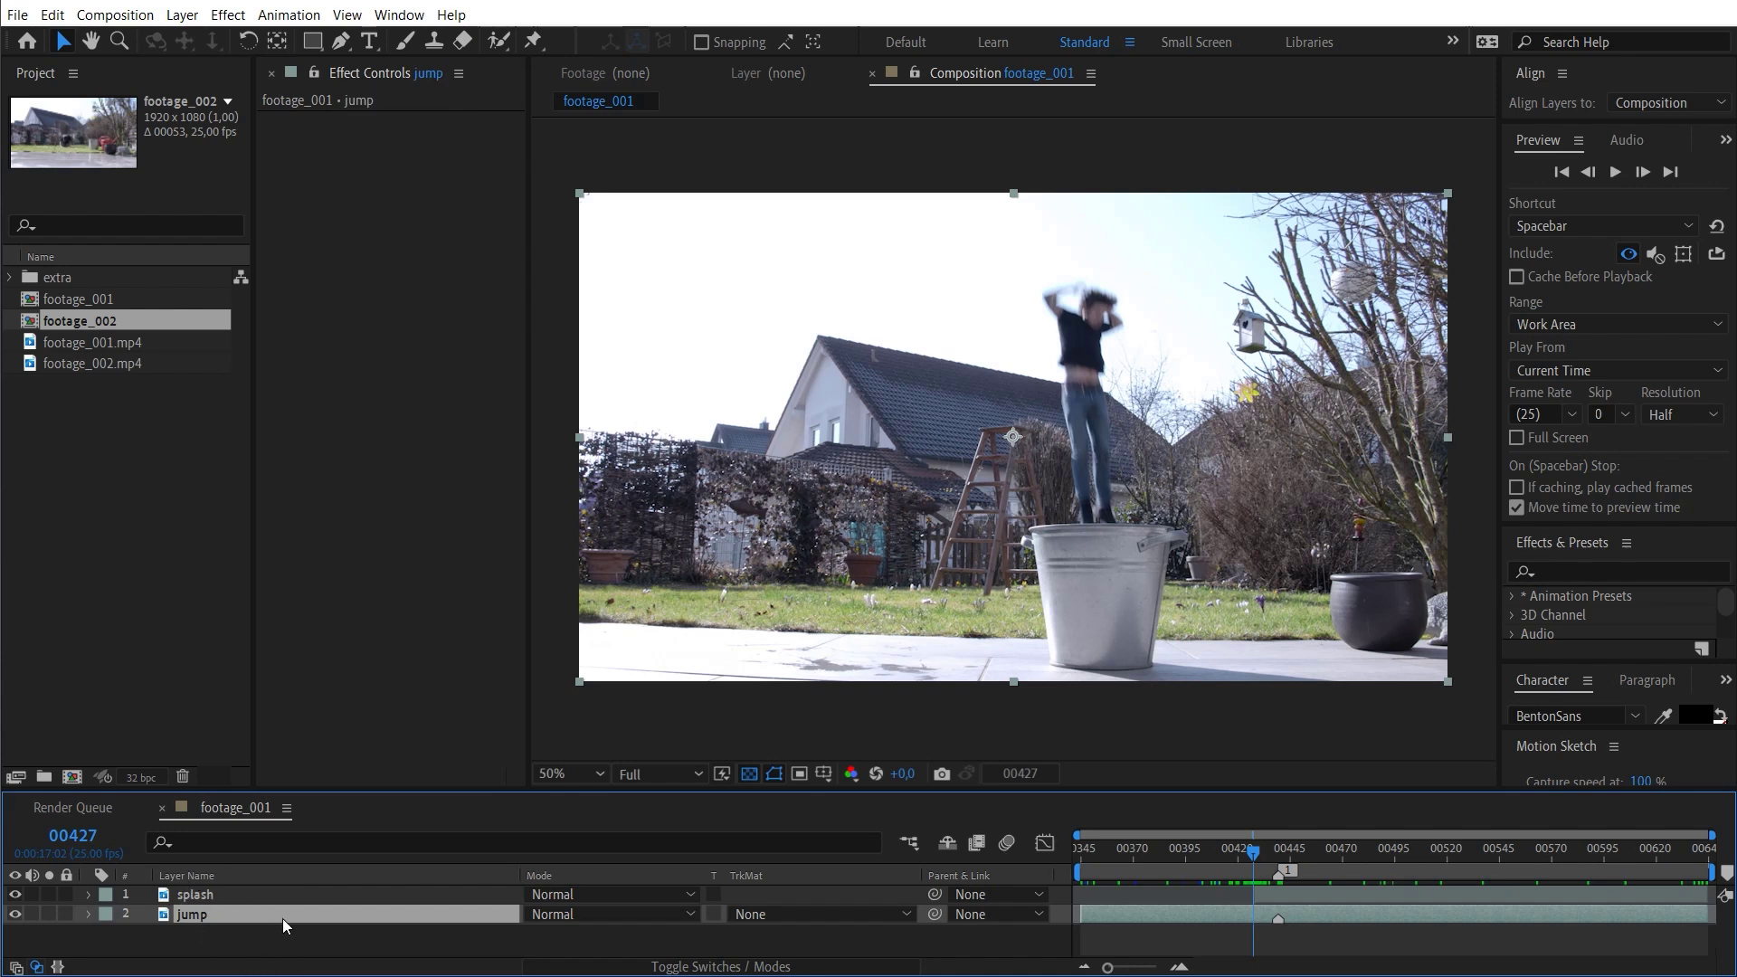
{"action": "left_click", "coordinate": [137, 342]}
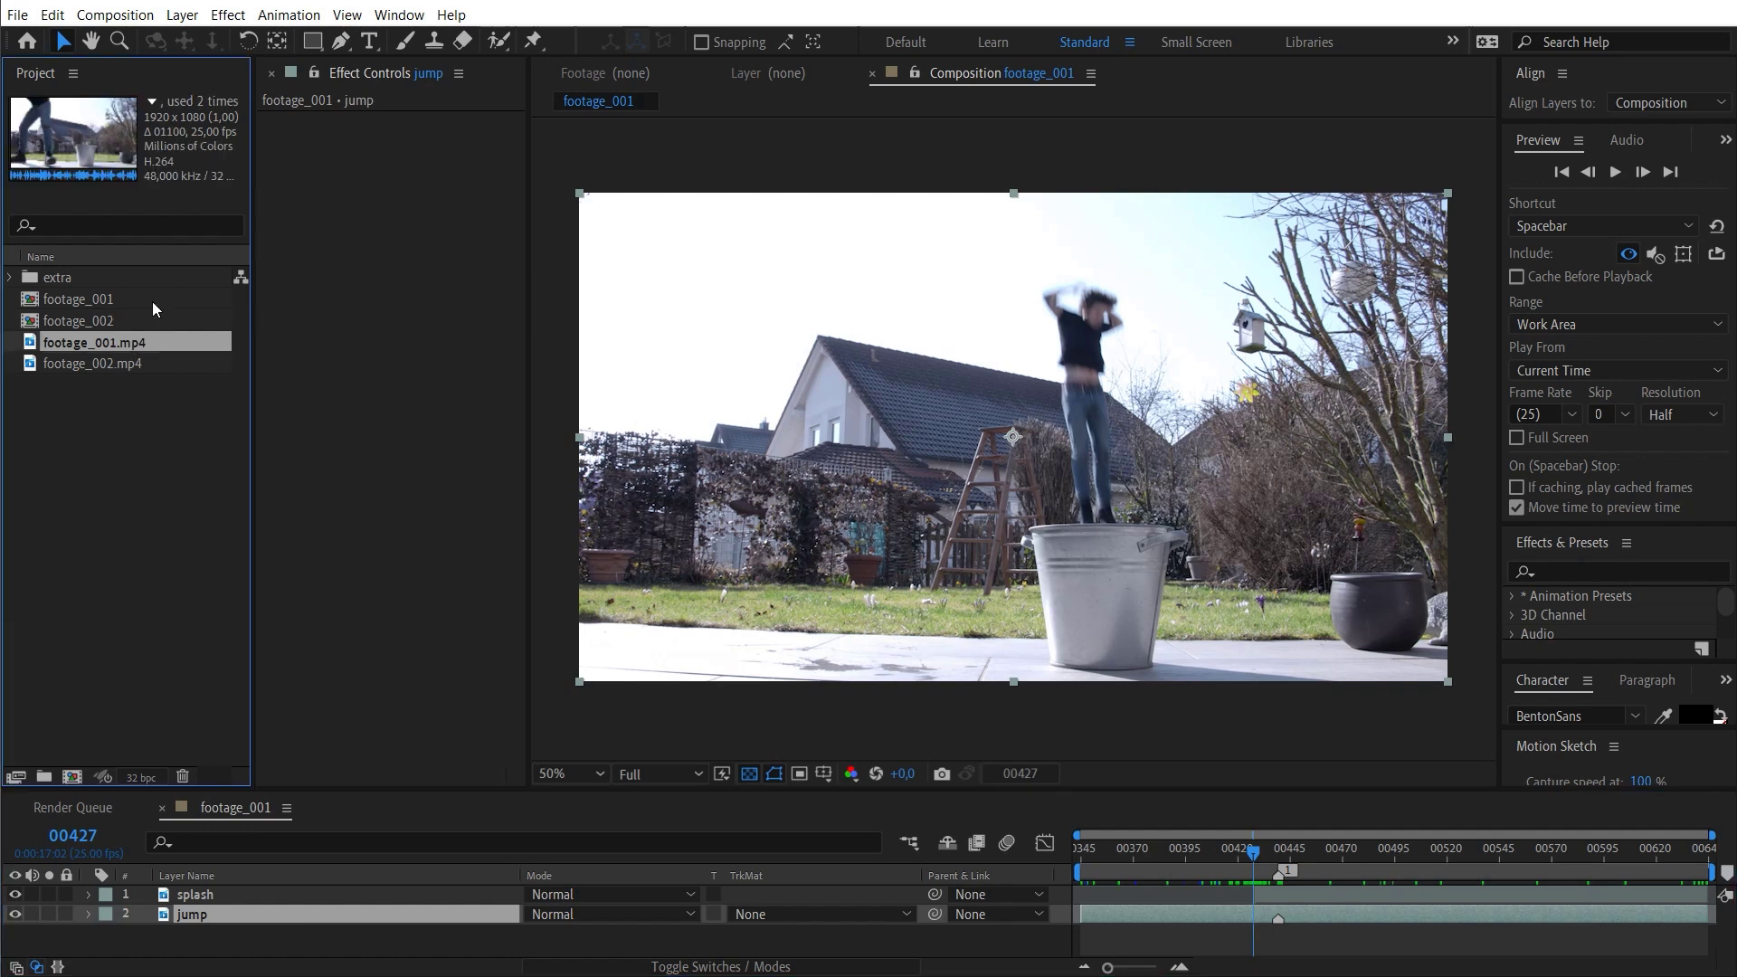
{"action": "key", "text": "Return"}
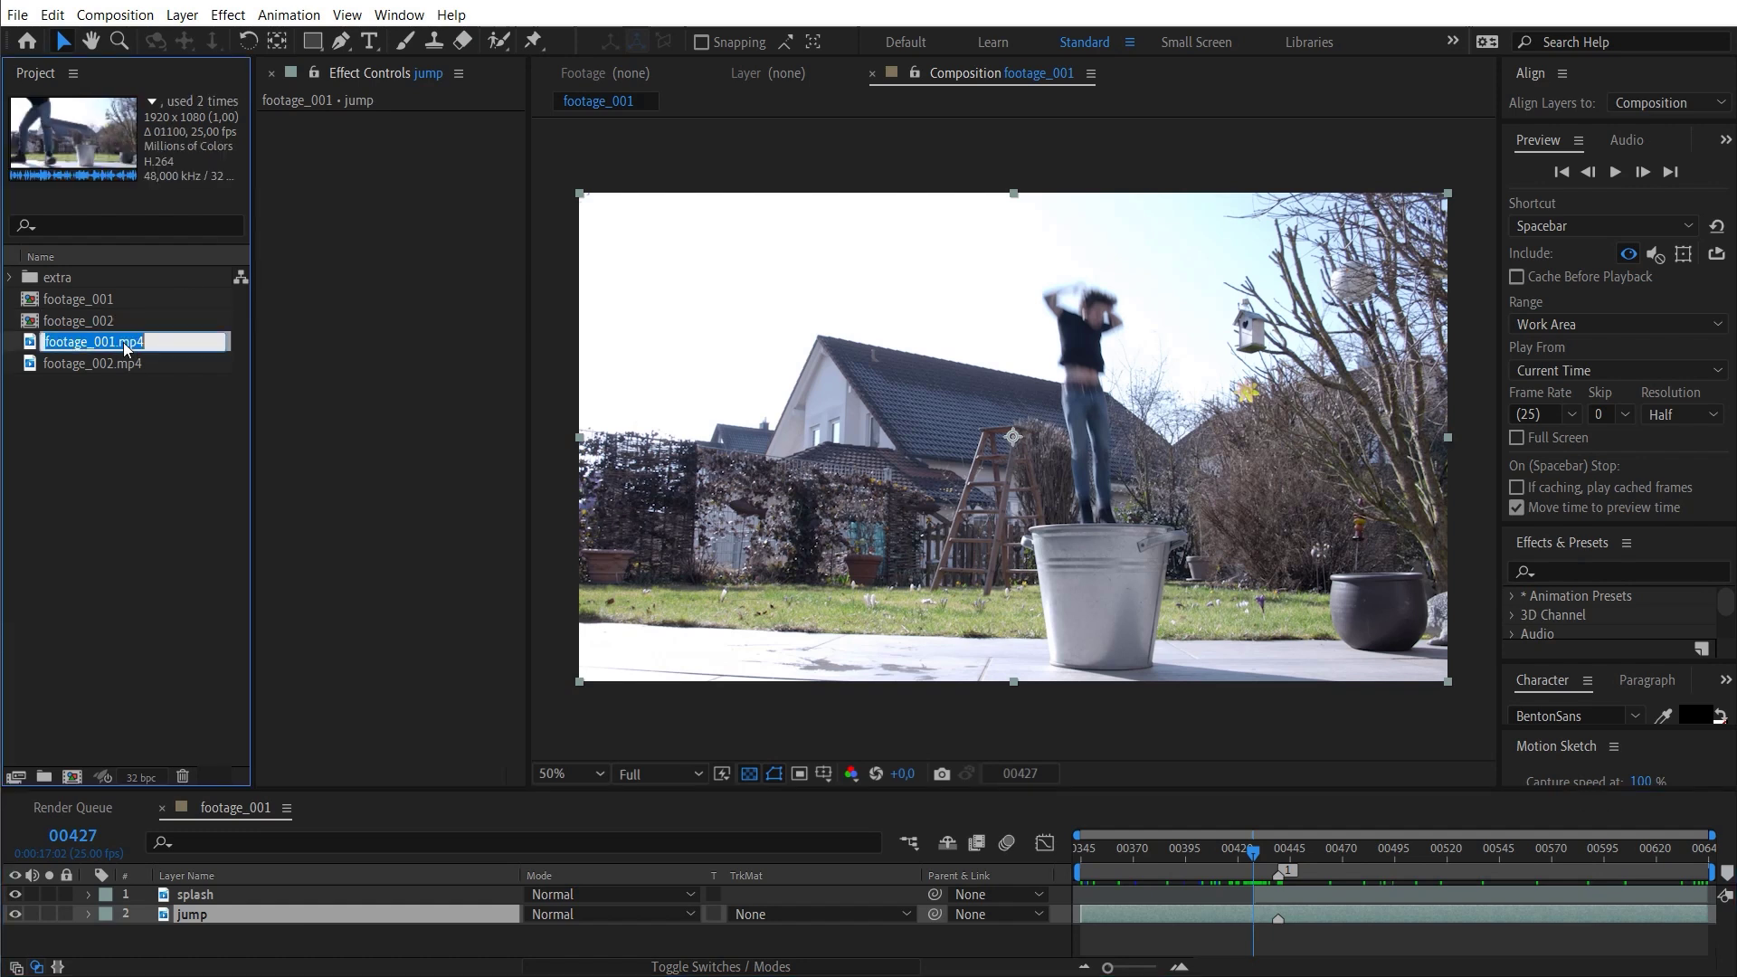
{"action": "type", "text": "jump"}
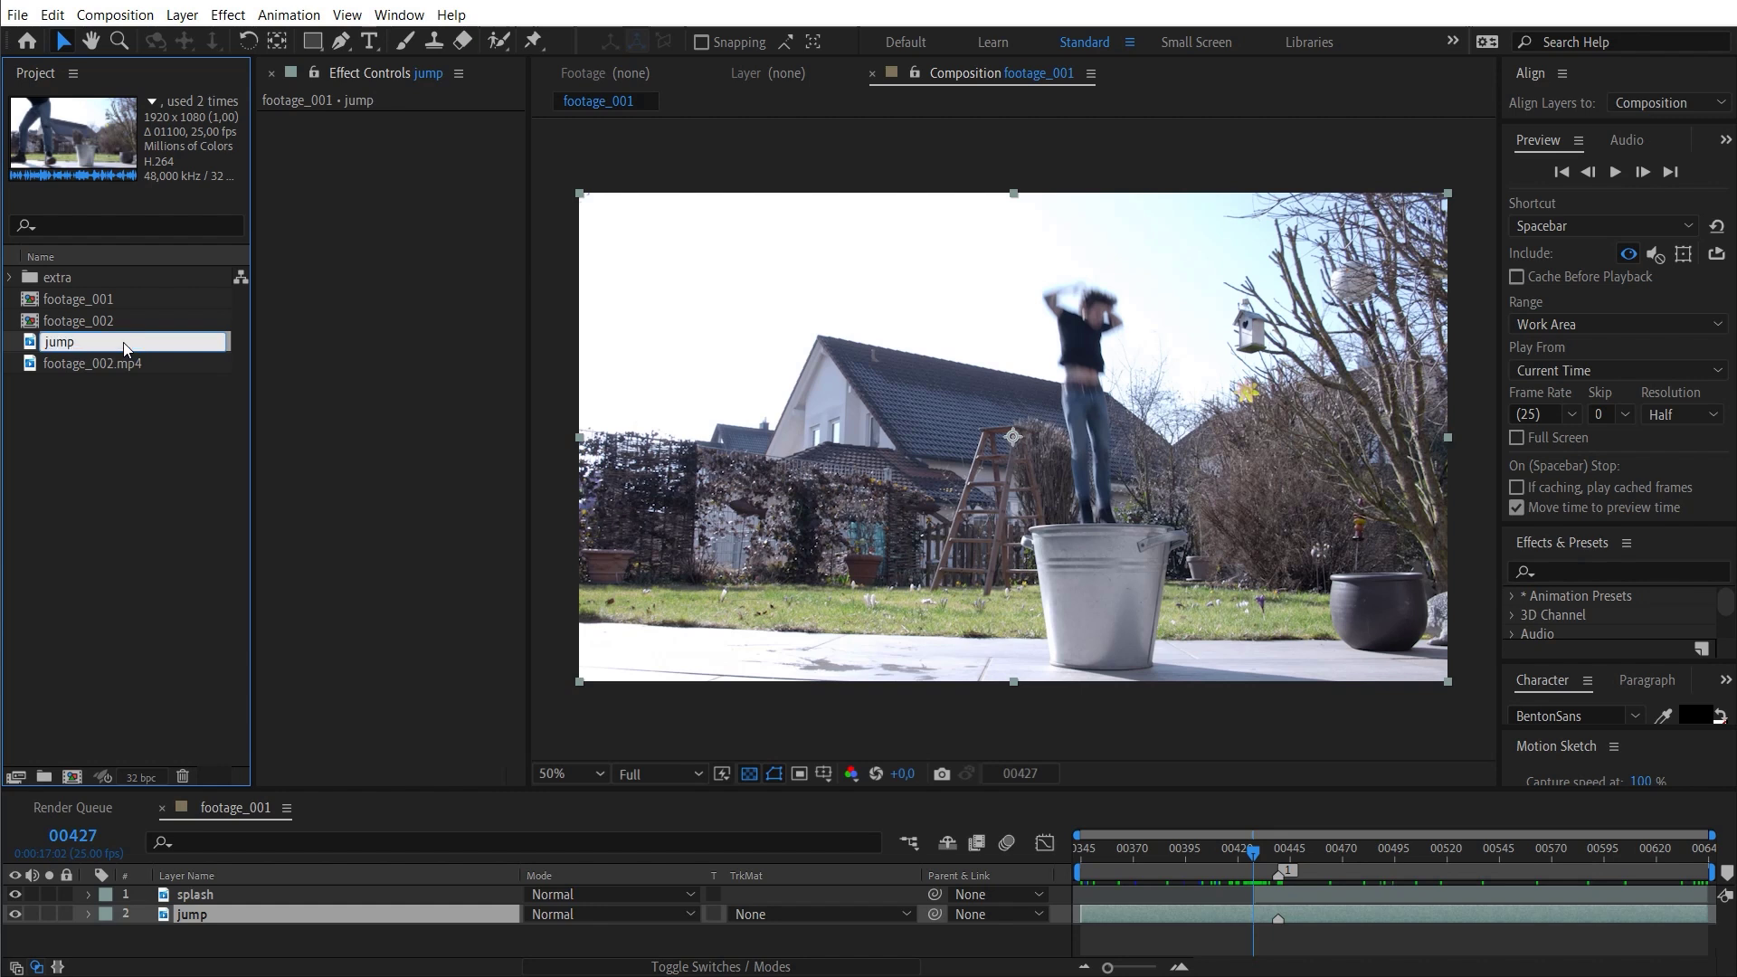
- Compare both timeline layers' source names with their layer names, returning the column to layer names
{"action": "left_click", "coordinate": [199, 915]}
{"action": "left_click", "coordinate": [203, 897]}
{"action": "left_click", "coordinate": [206, 875]}
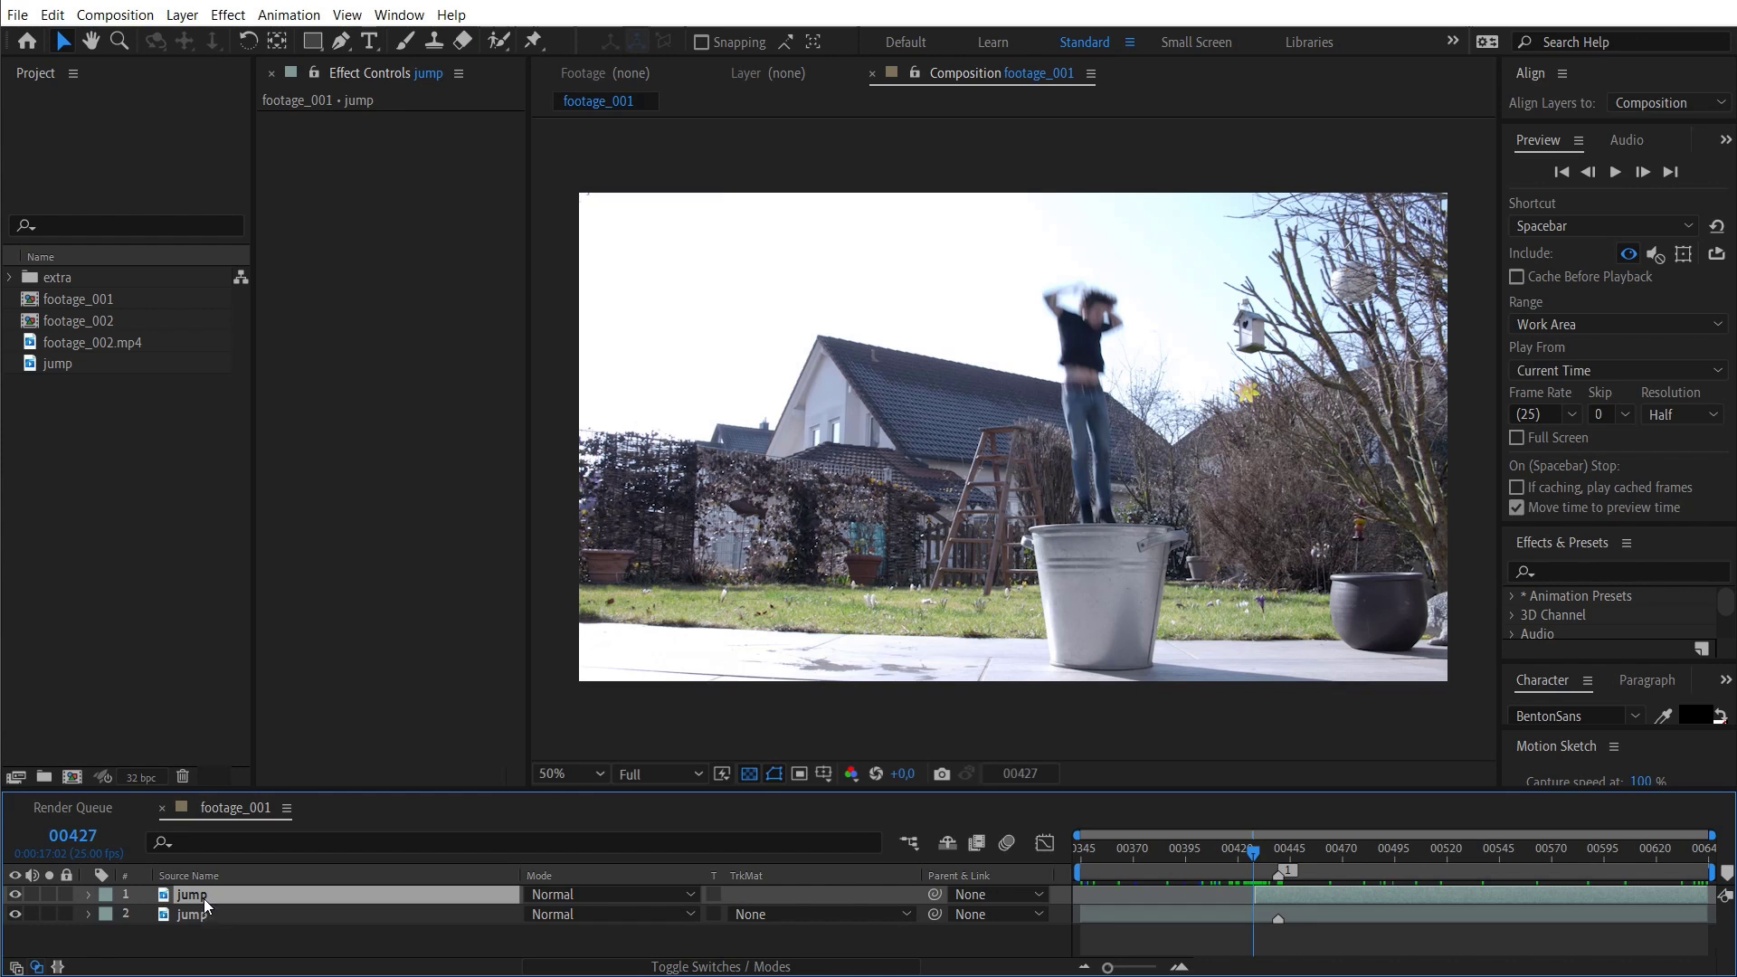
{"action": "left_click", "coordinate": [67, 360]}
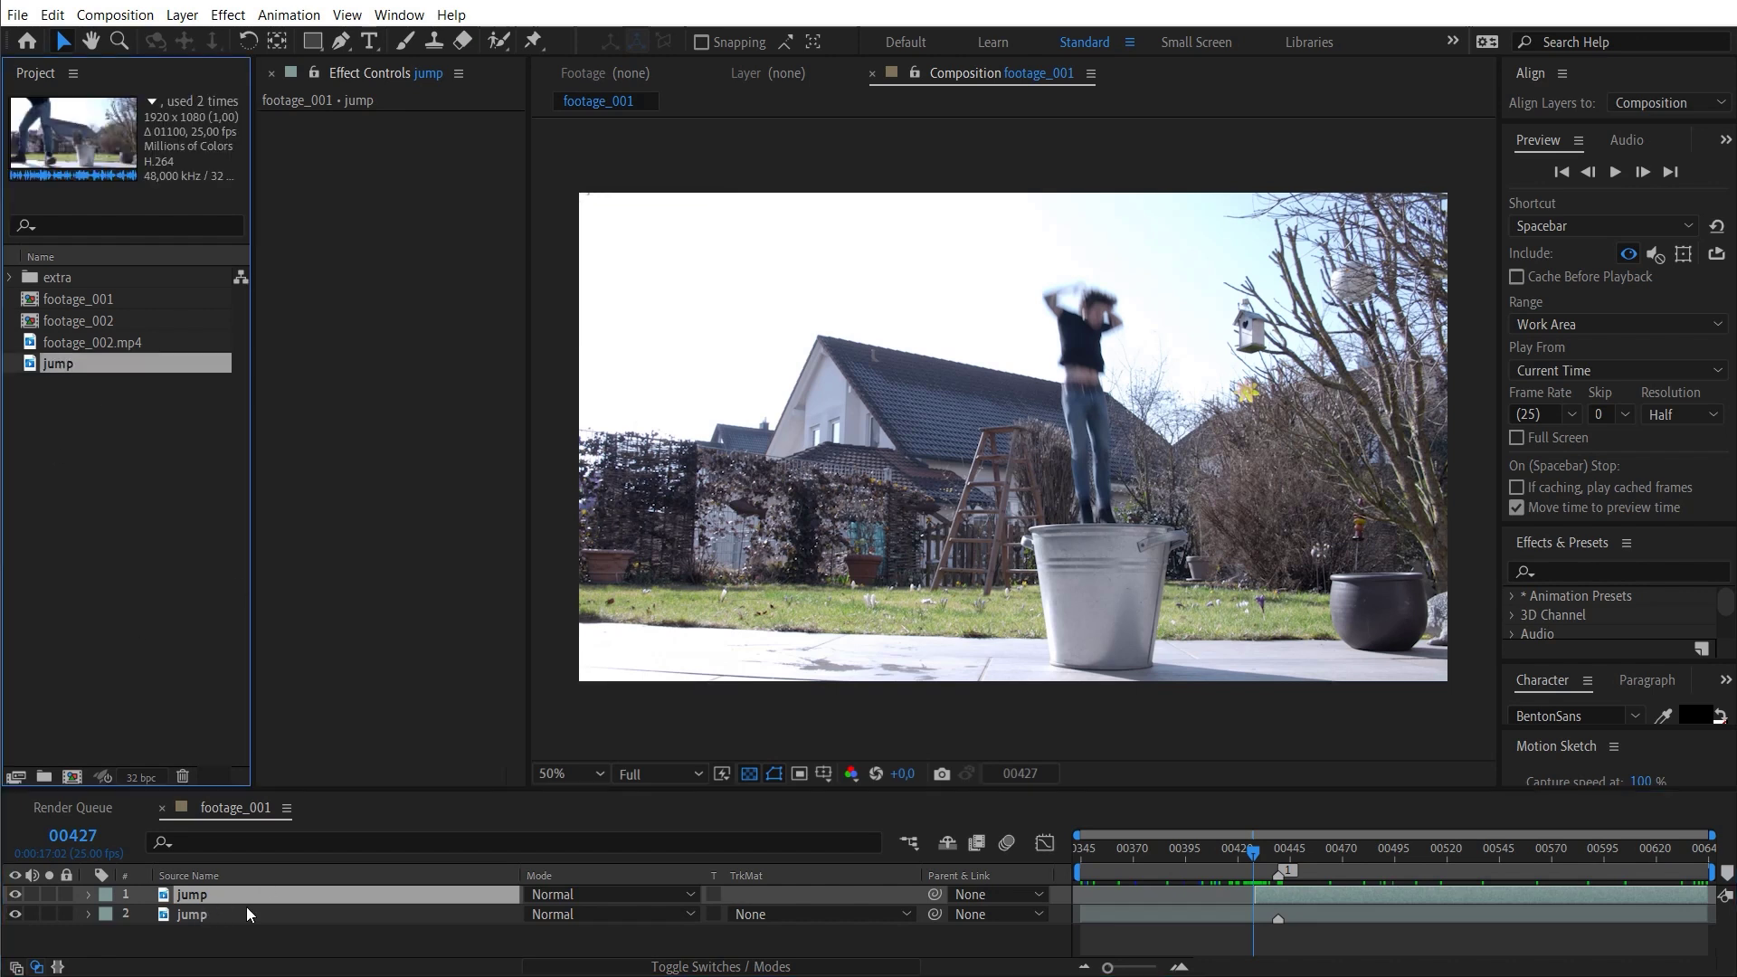
{"action": "left_click", "coordinate": [218, 912]}
{"action": "left_click", "coordinate": [208, 928]}
{"action": "left_click", "coordinate": [193, 919]}
{"action": "left_click", "coordinate": [210, 892]}
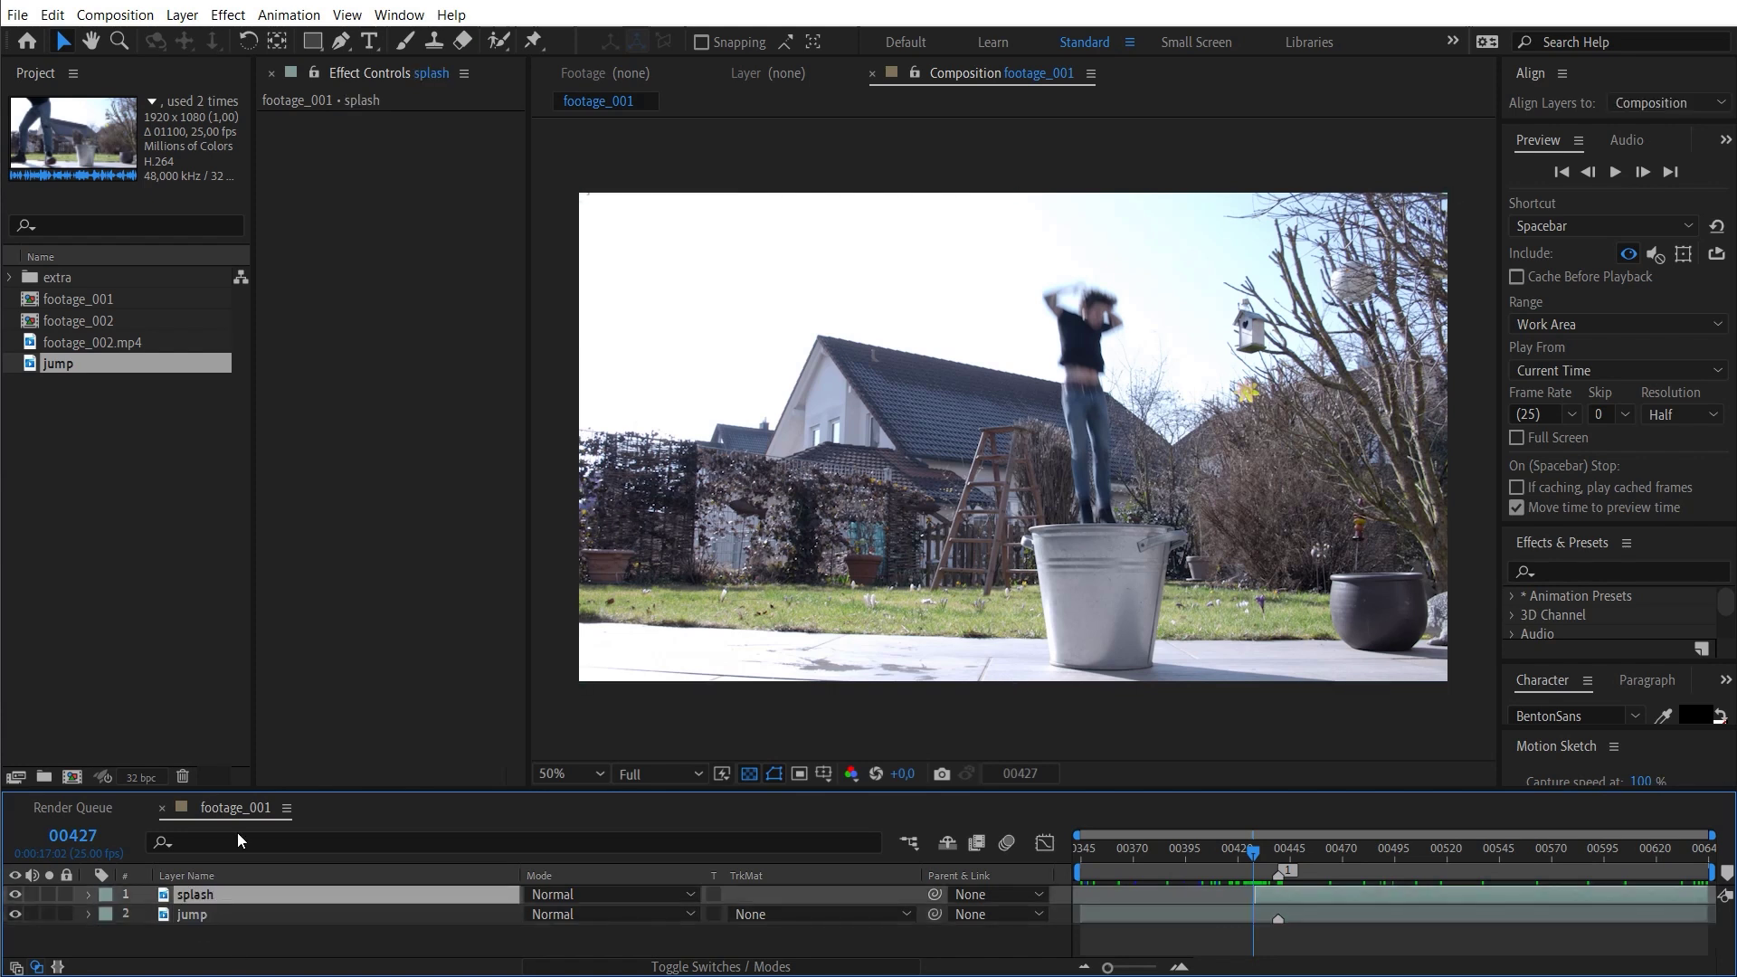
- Rename the "jump" source clip in the project to "footage_001"
{"action": "left_click", "coordinate": [67, 365]}
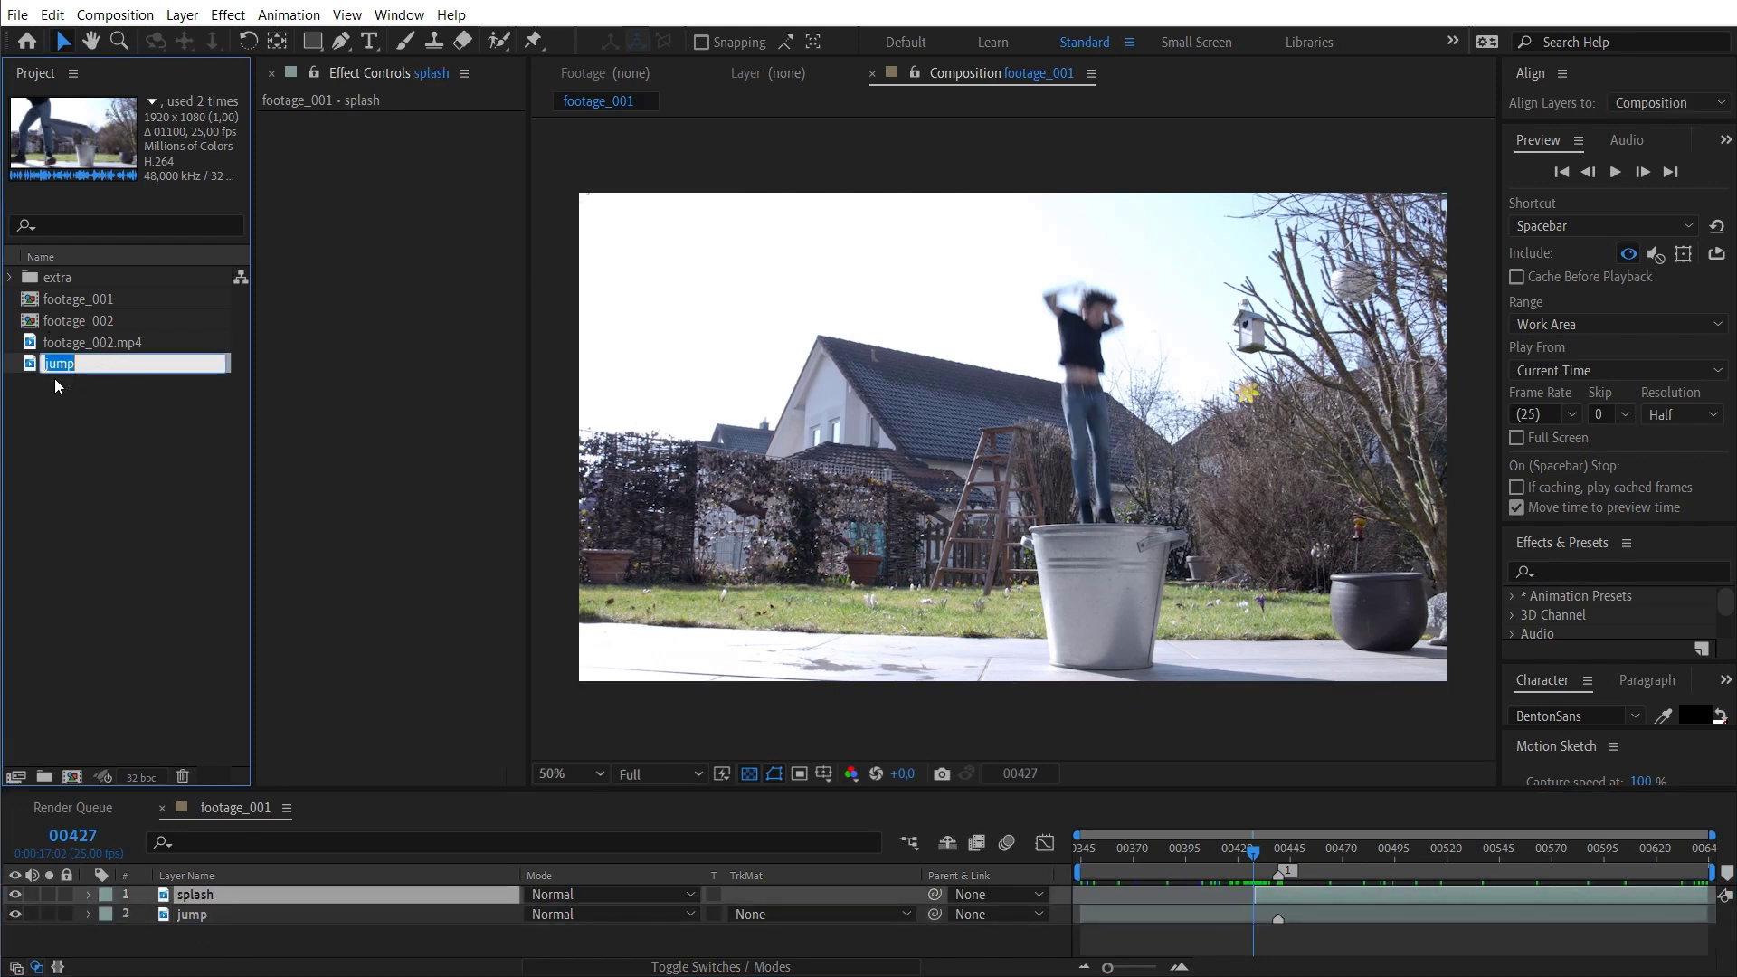
{"action": "left_click", "coordinate": [95, 437]}
{"action": "left_click", "coordinate": [69, 366]}
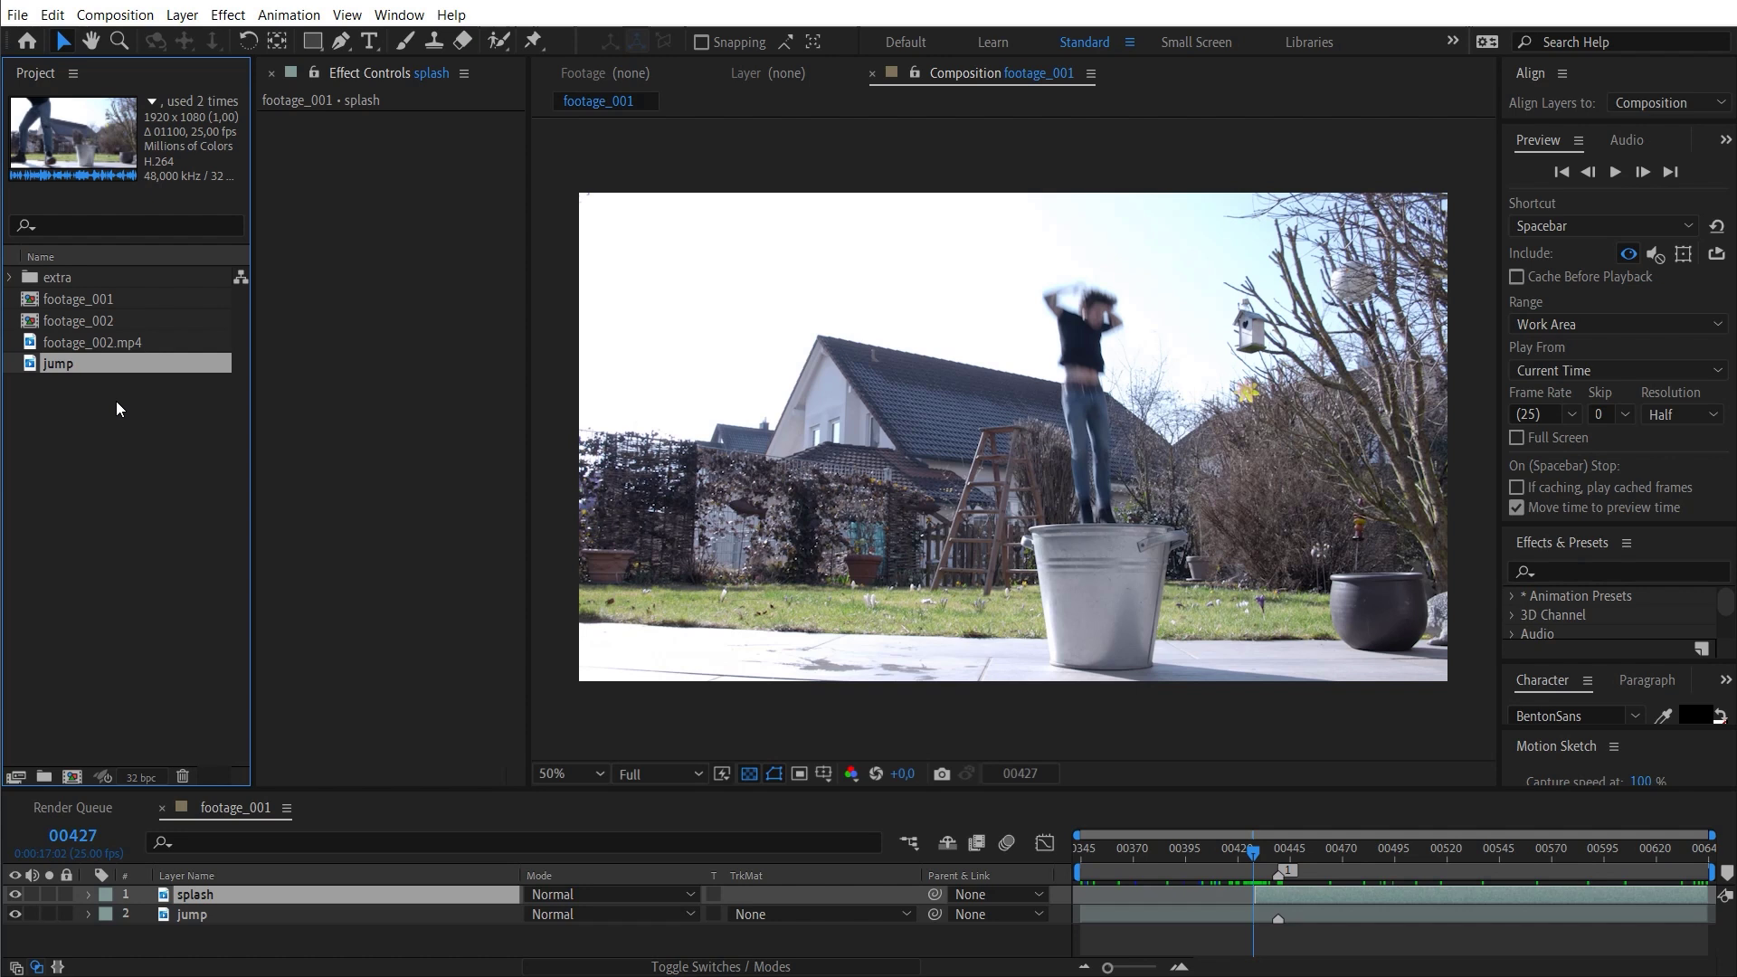
{"action": "key", "text": "Return"}
{"action": "type", "text": "footage_001"}
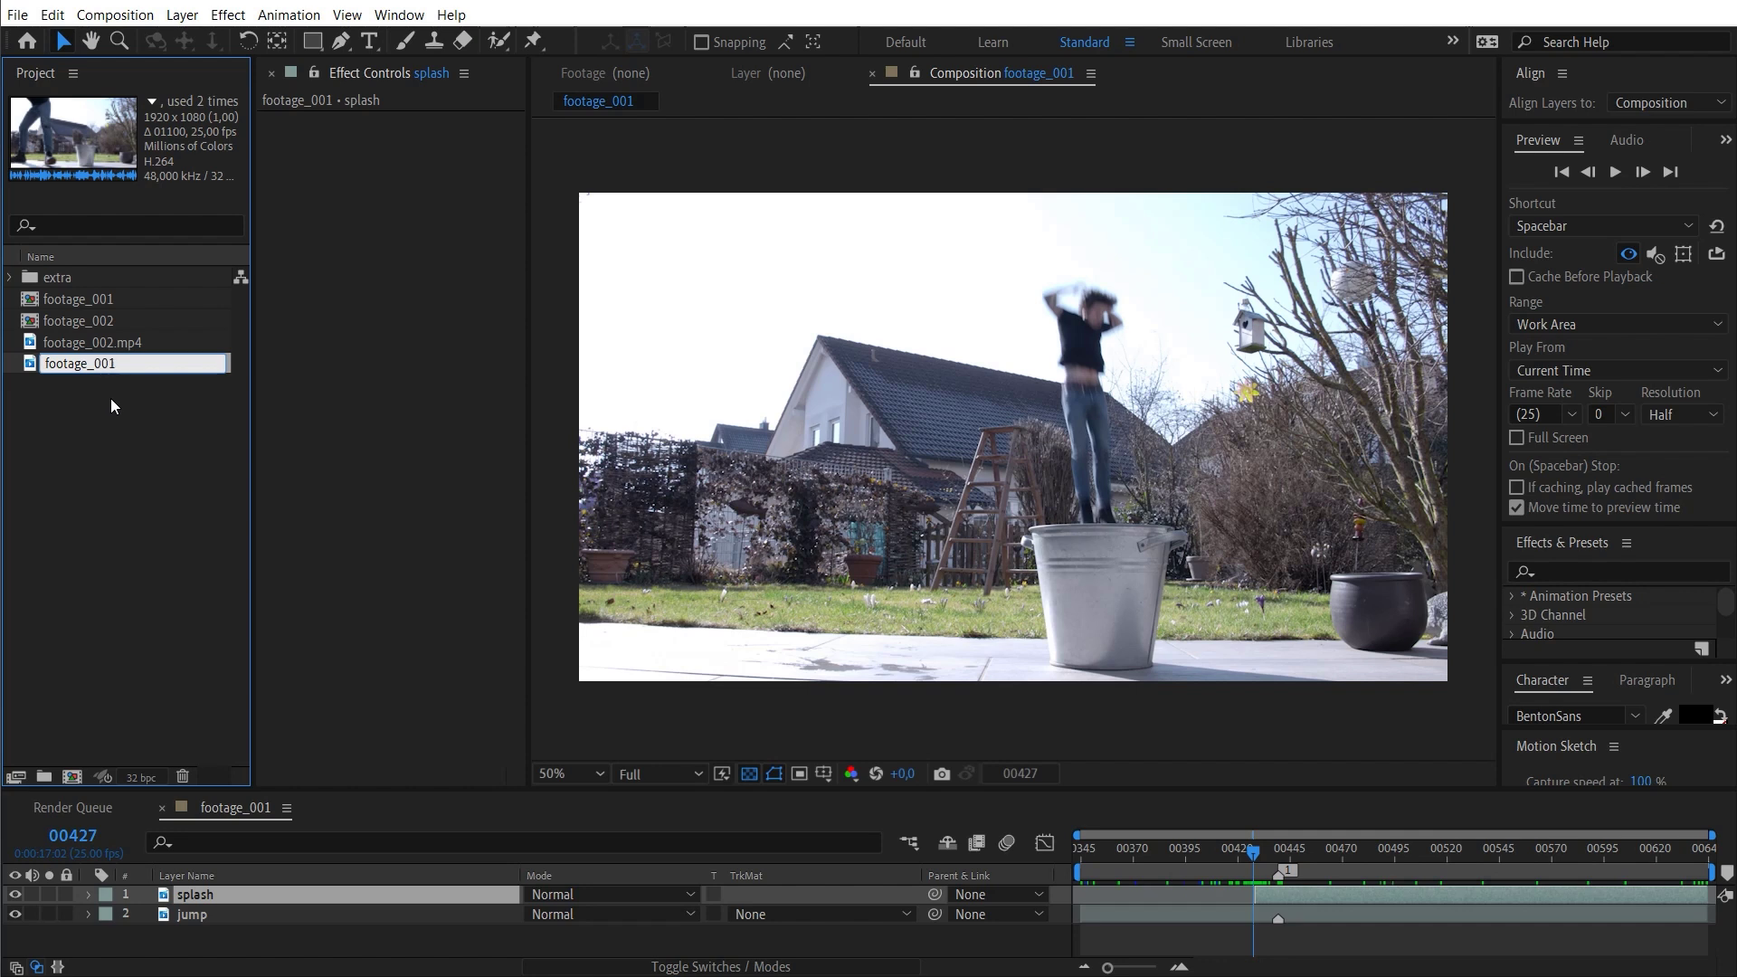
{"action": "left_click", "coordinate": [111, 398]}
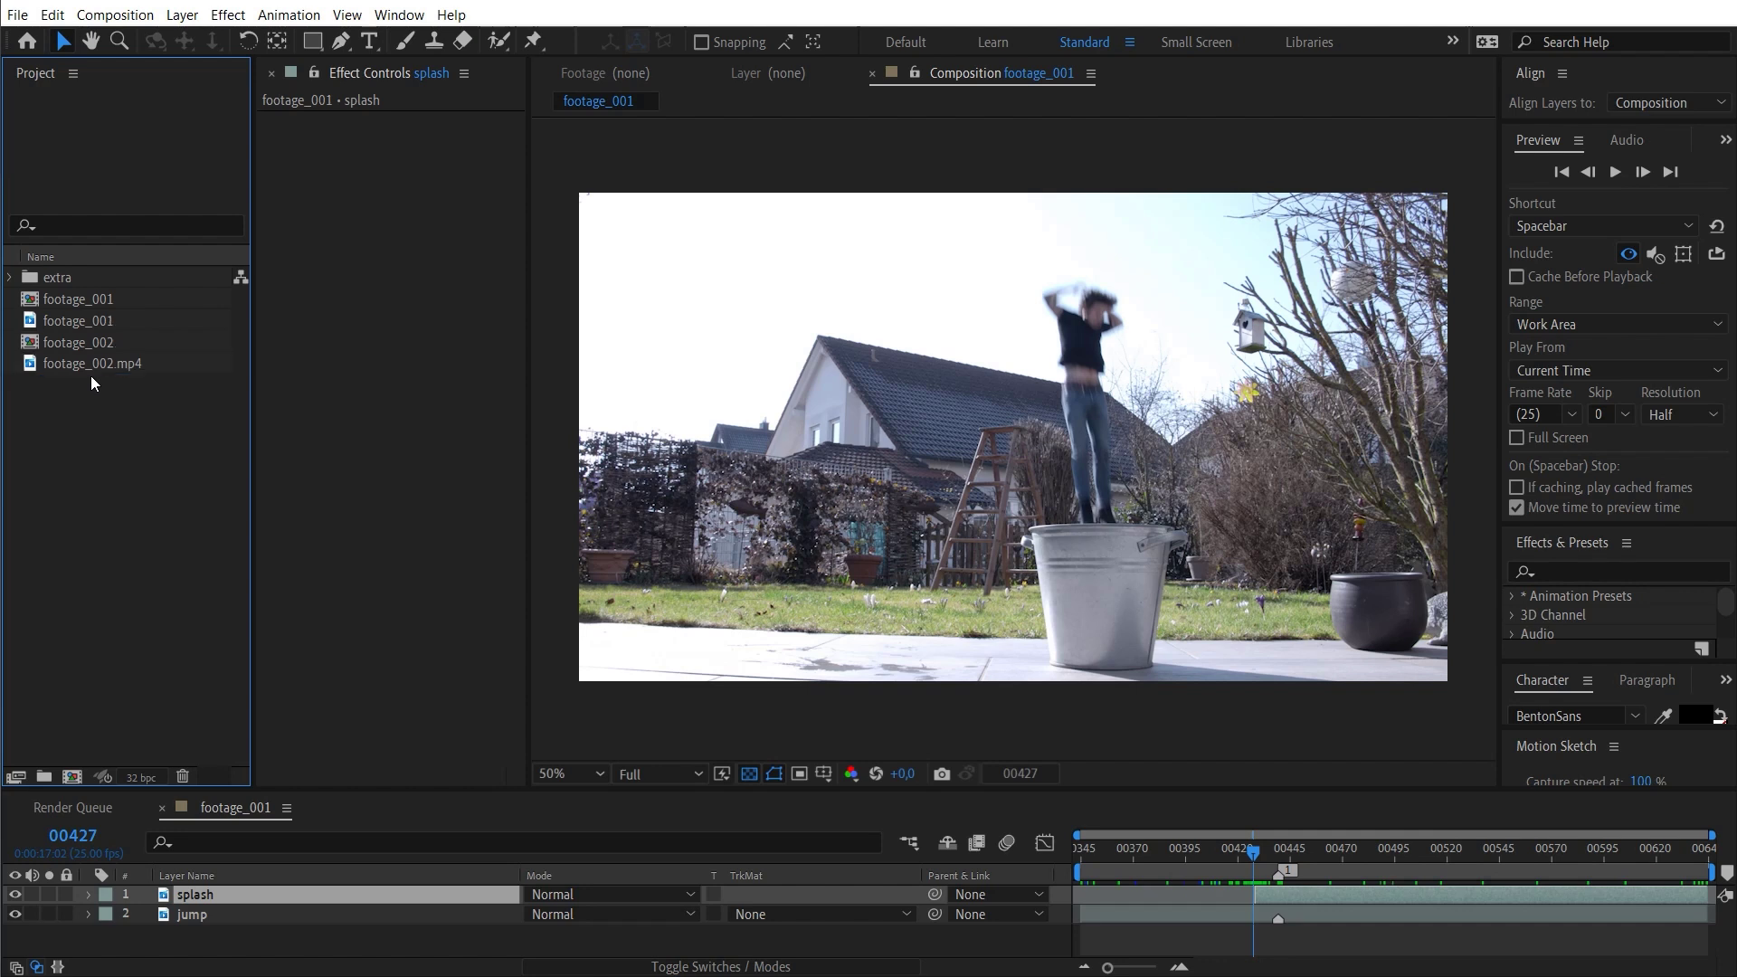
- Check the source names and layer names of both timeline layers, ending with layer names shown and the splash layer selected
{"action": "left_click", "coordinate": [85, 324]}
{"action": "left_click", "coordinate": [205, 872]}
{"action": "key", "text": "ctrl+Down"}
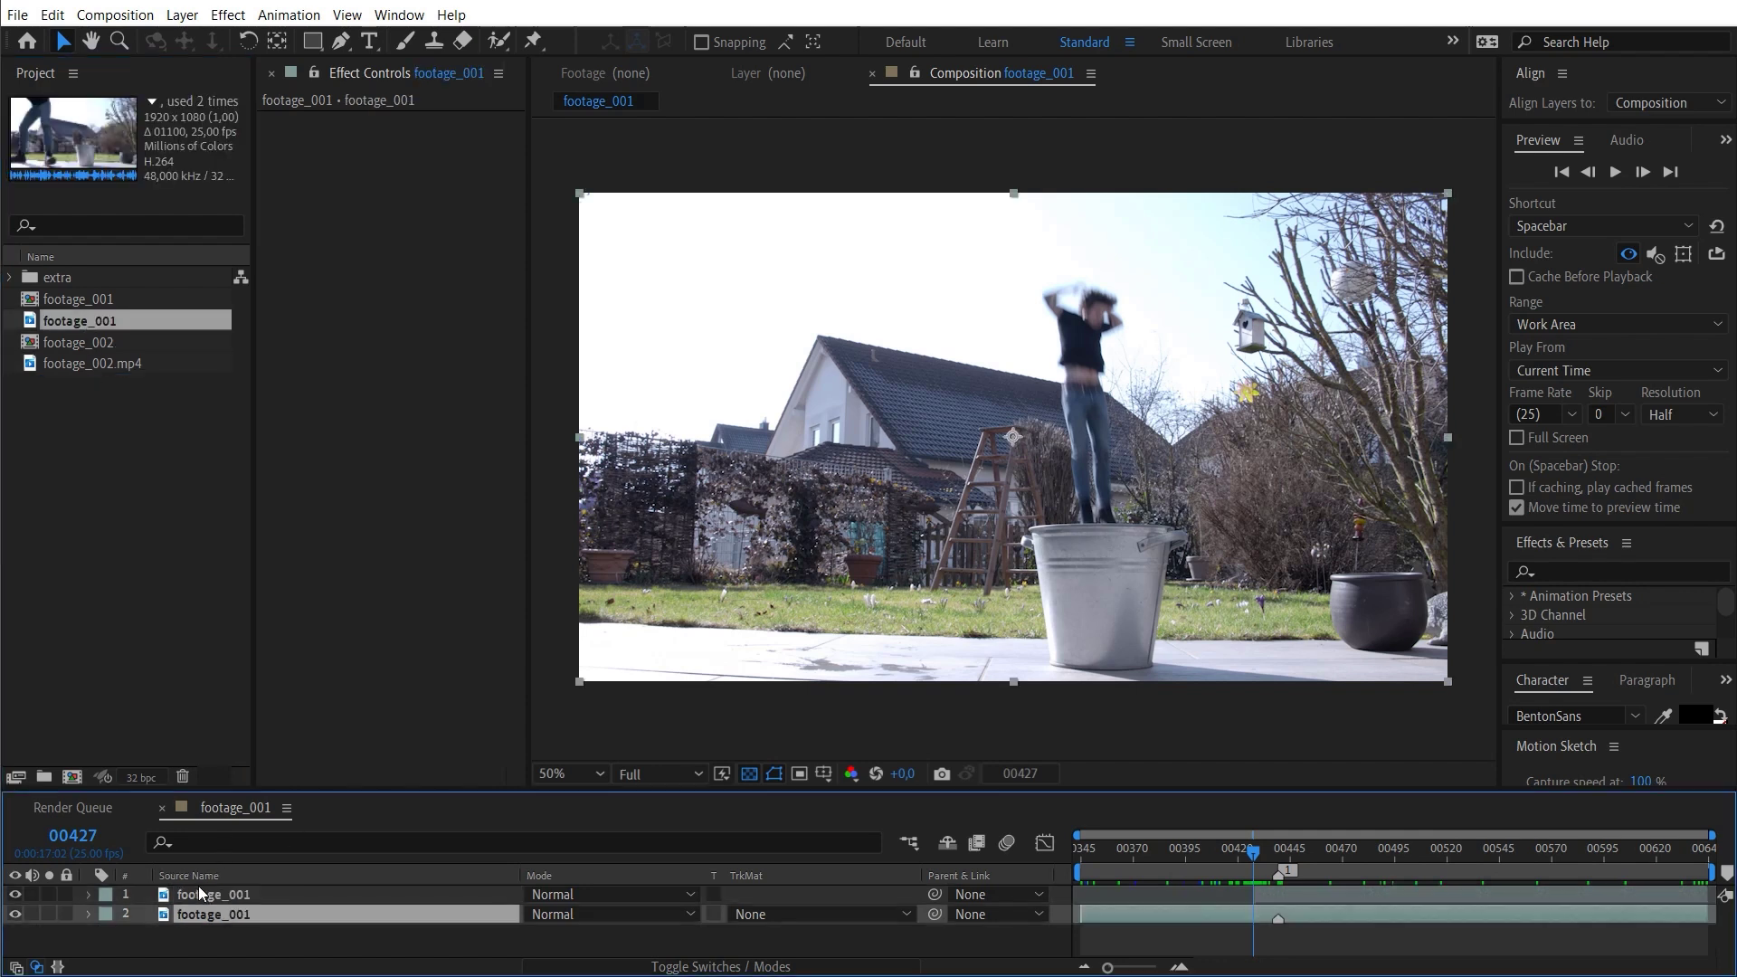
{"action": "left_click", "coordinate": [204, 875]}
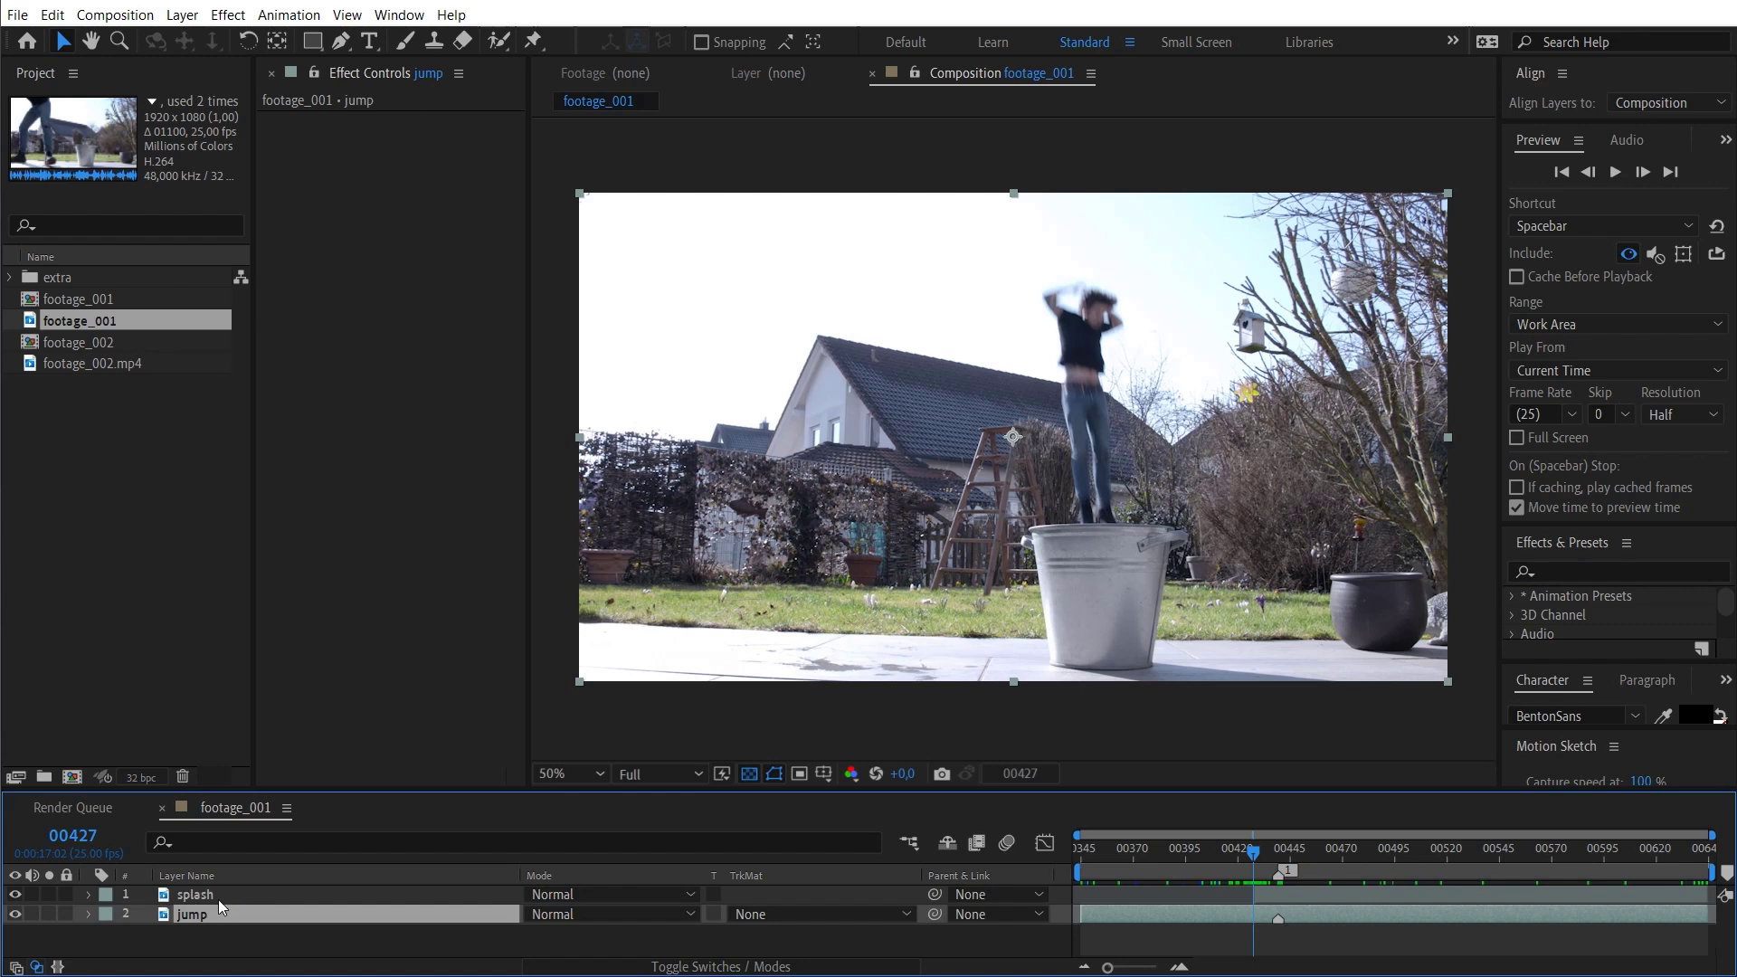
{"action": "left_click", "coordinate": [219, 899]}
{"action": "left_click", "coordinate": [213, 919]}
{"action": "left_click", "coordinate": [210, 897]}
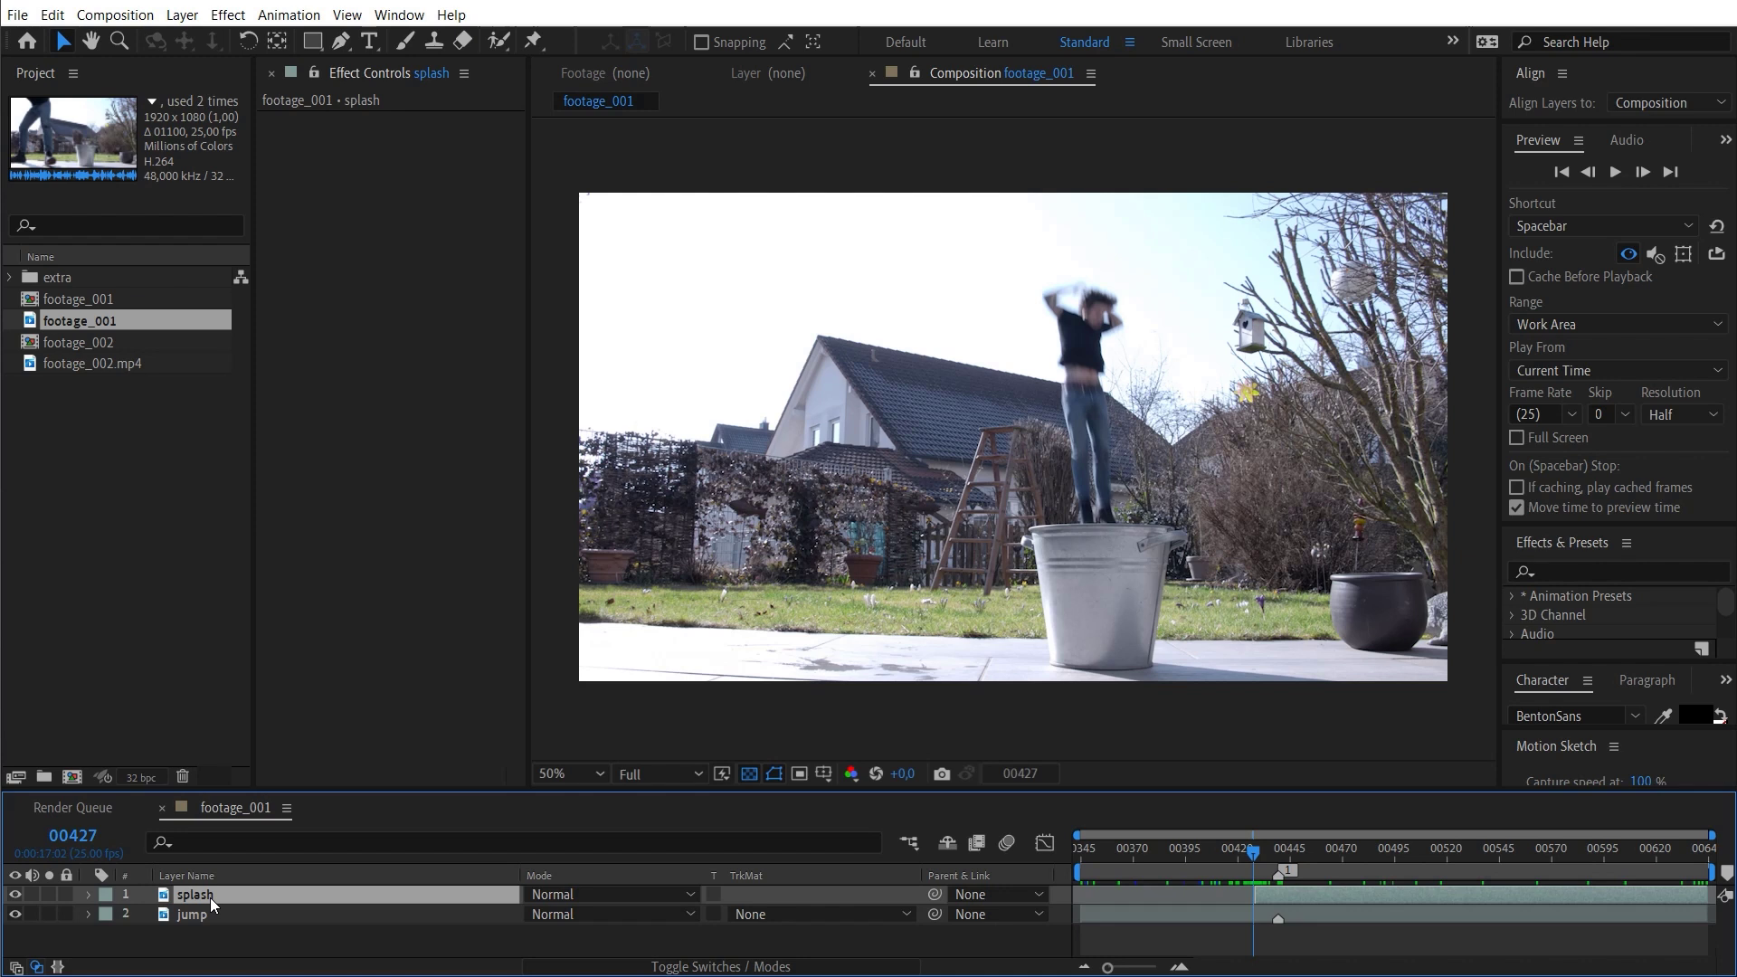
{"action": "left_click", "coordinate": [204, 876]}
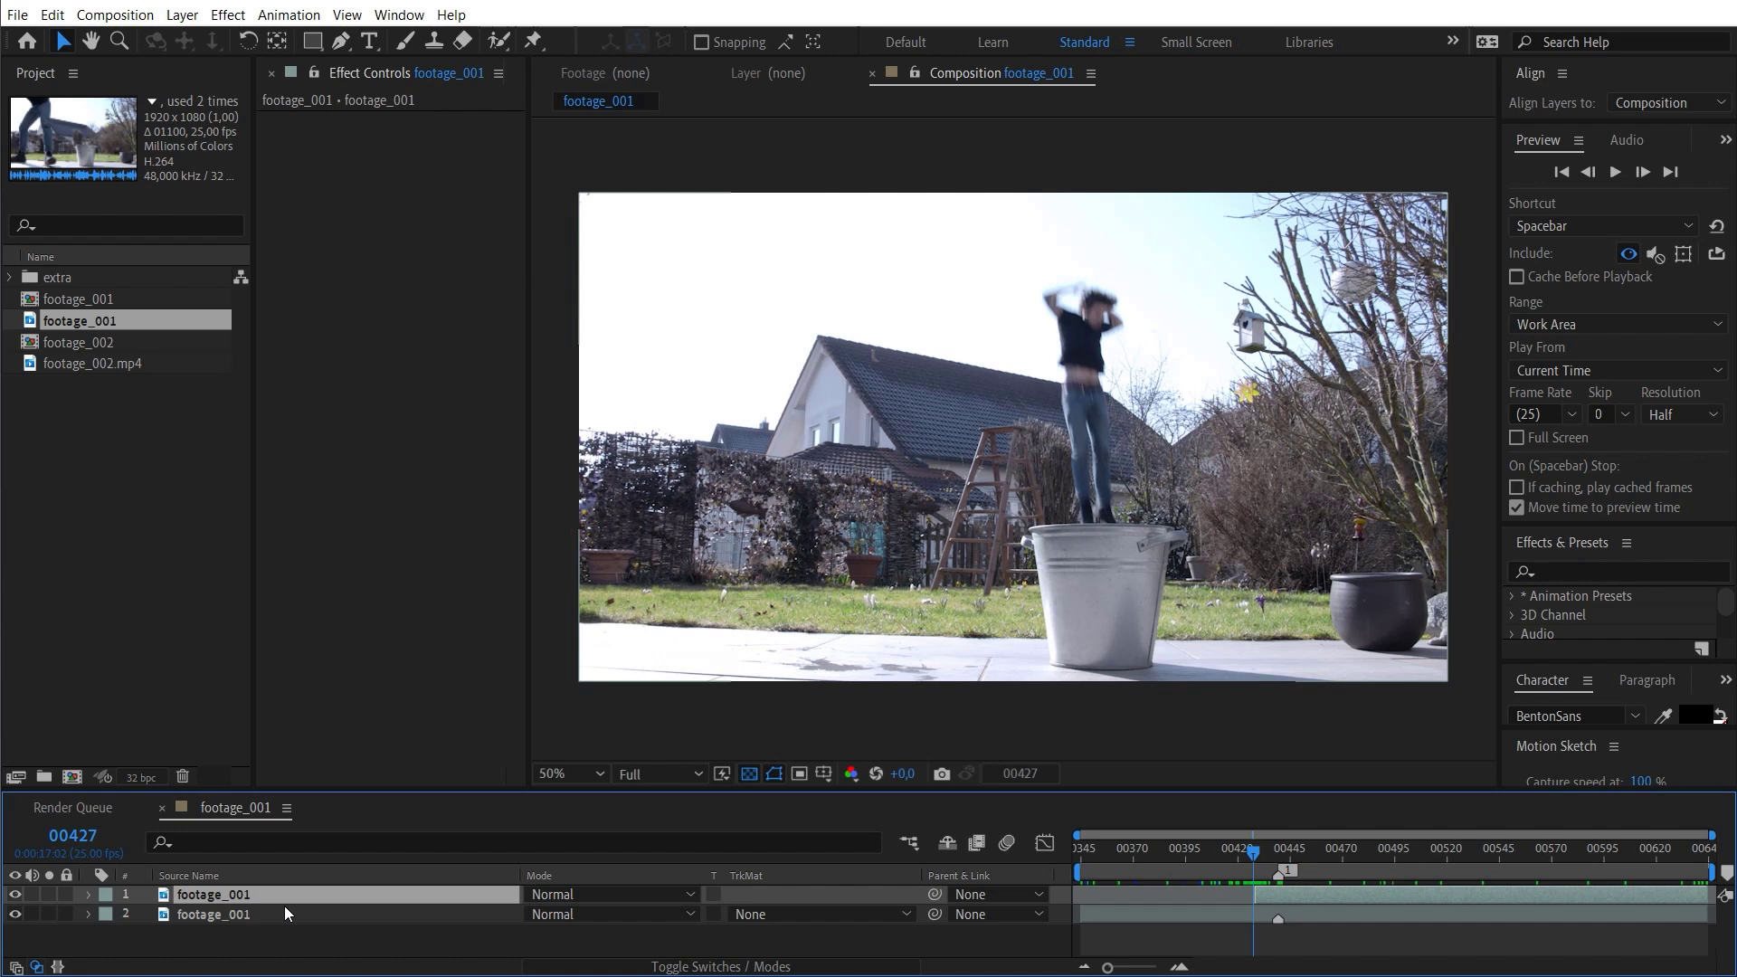
{"action": "left_click", "coordinate": [202, 875]}
- At frame 428, draw a closed Pen mask around the bucket and splash on the soloed splash layer and keyframe its Mask Path
{"action": "key", "text": "Page_Down"}
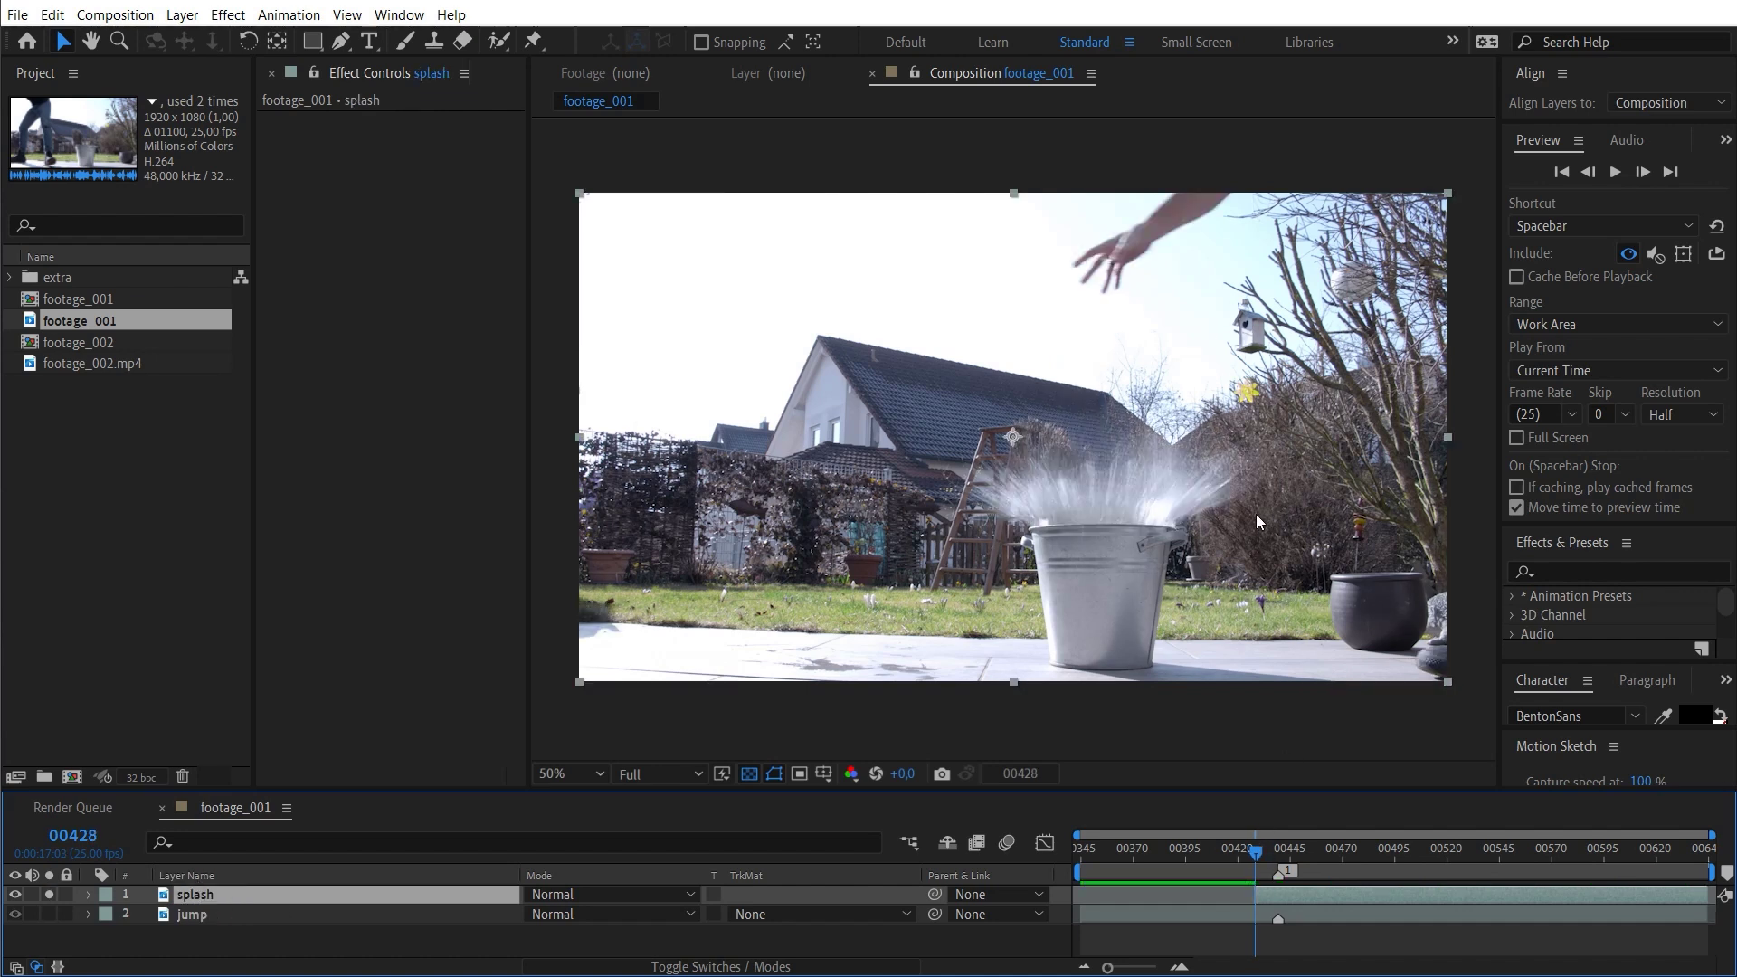
{"action": "key", "text": "period"}
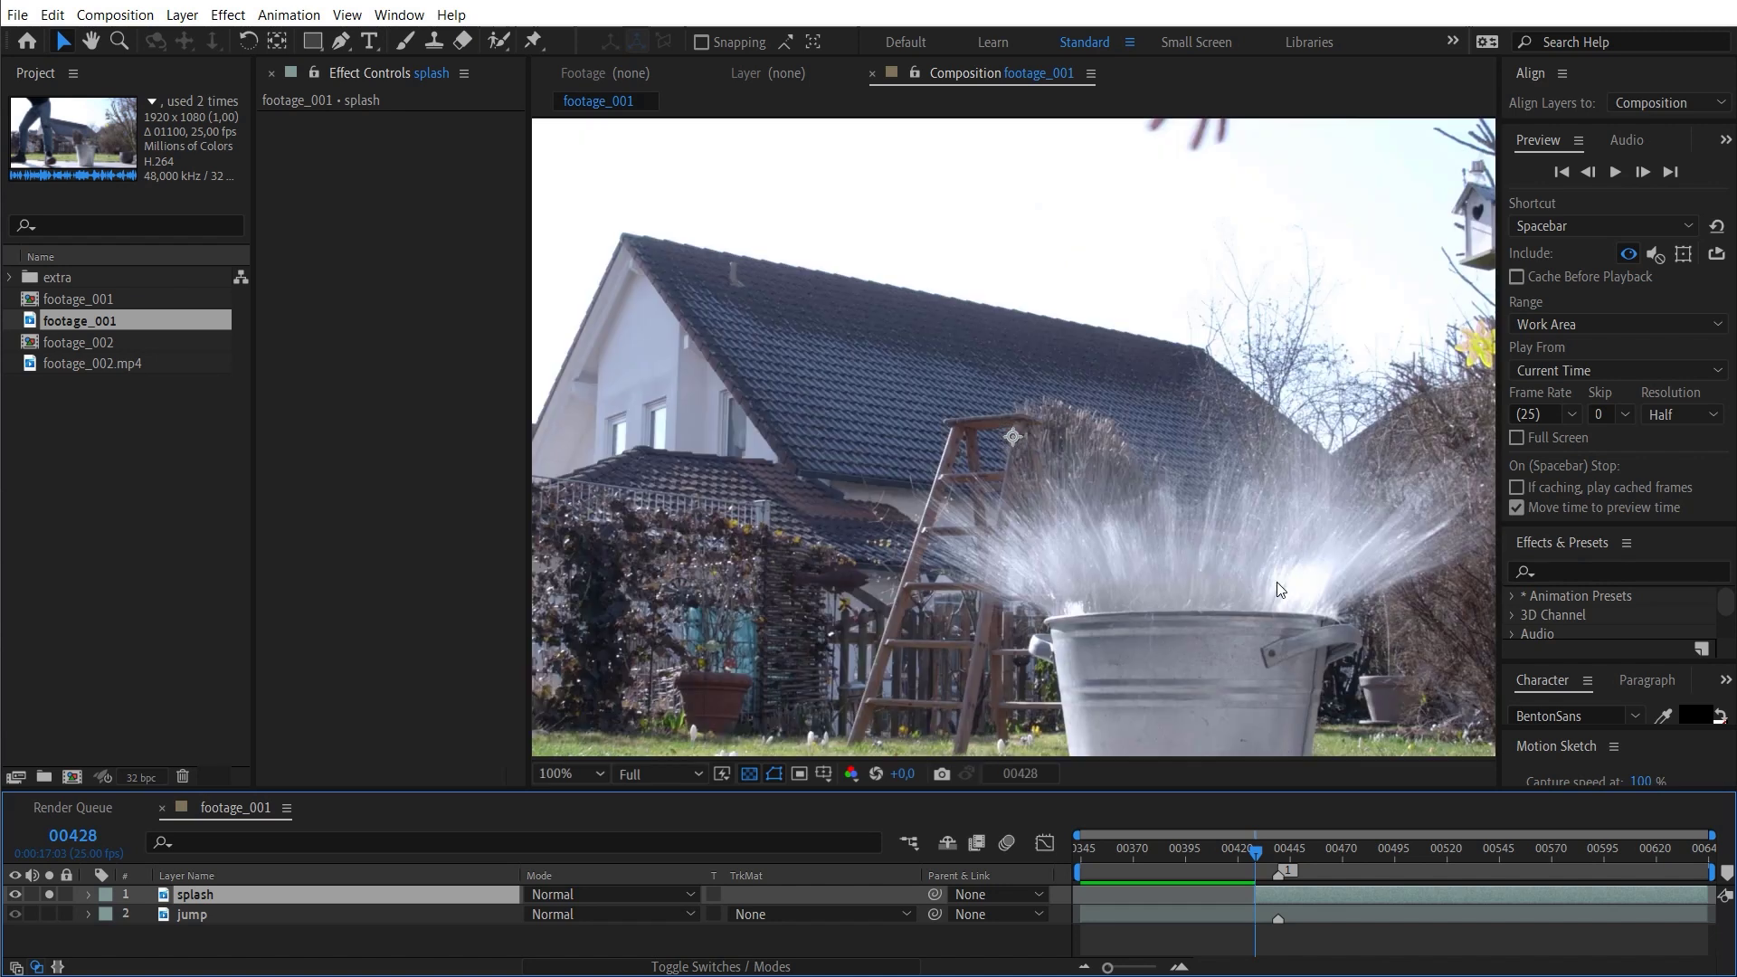
{"action": "key", "text": "comma"}
{"action": "key", "text": "g"}
{"action": "left_click", "coordinate": [816, 282]}
{"action": "left_click", "coordinate": [1046, 261]}
{"action": "left_click_drag", "start_coordinate": [1162, 232], "coordinate": [1212, 240]}
{"action": "left_click", "coordinate": [1278, 272]}
{"action": "left_click_drag", "start_coordinate": [1265, 538], "coordinate": [1247, 565]}
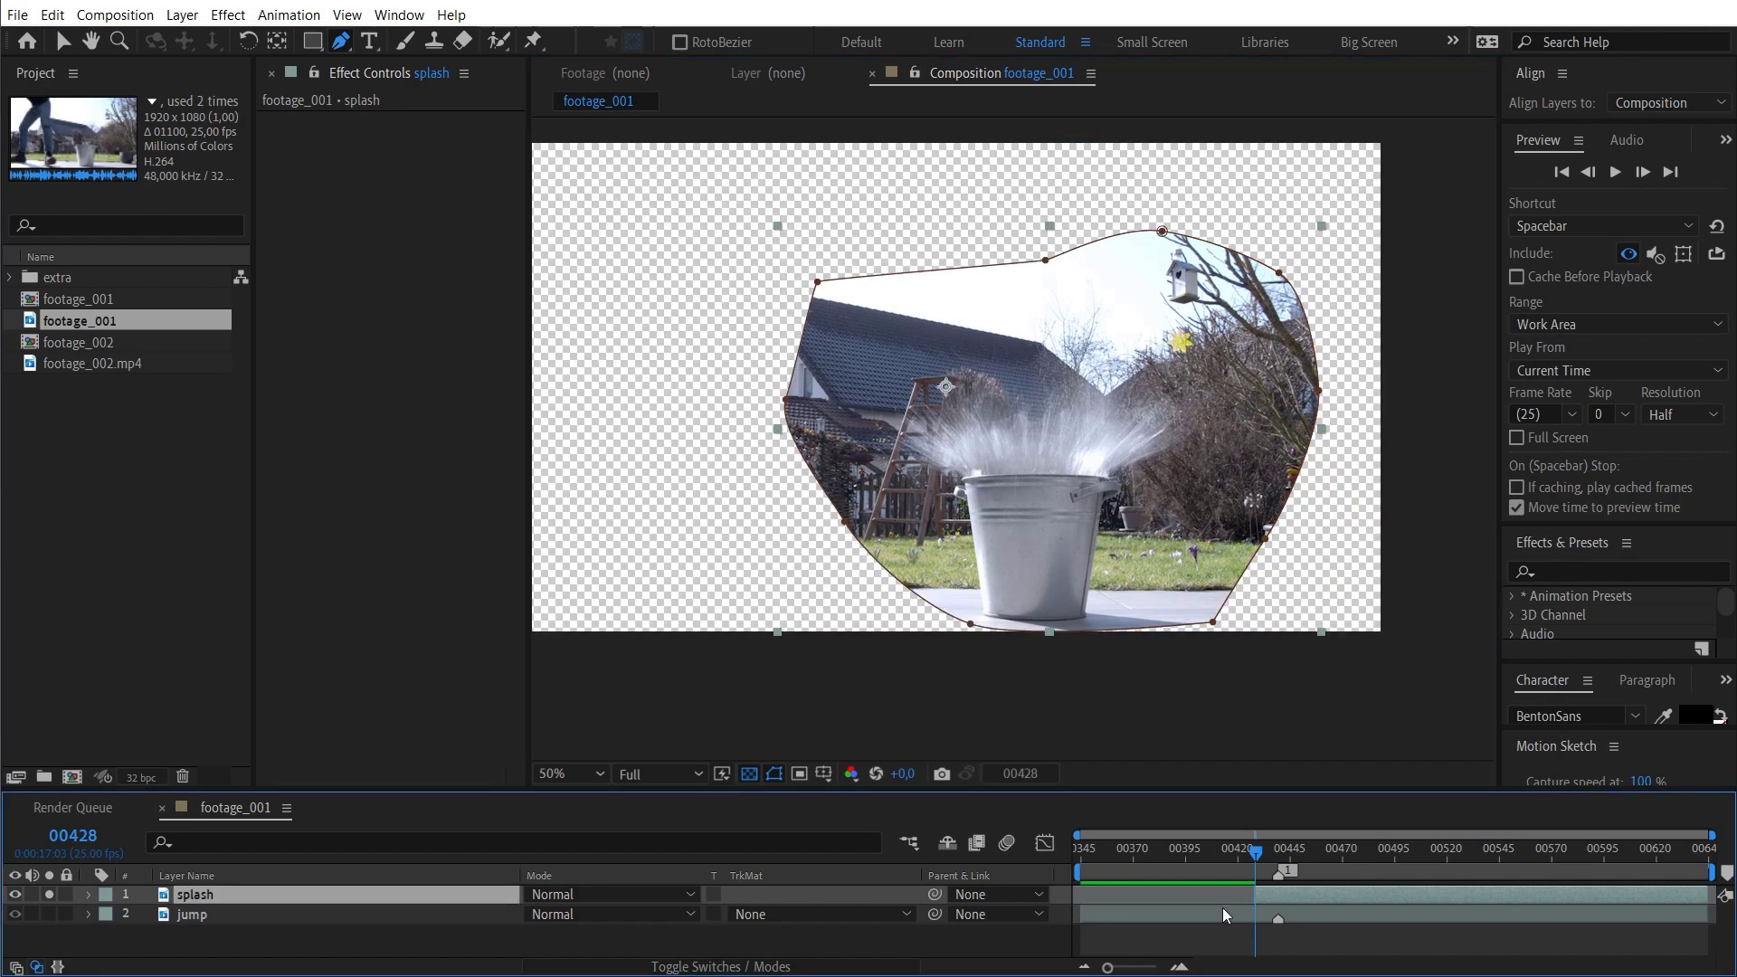
{"action": "key", "text": "m"}
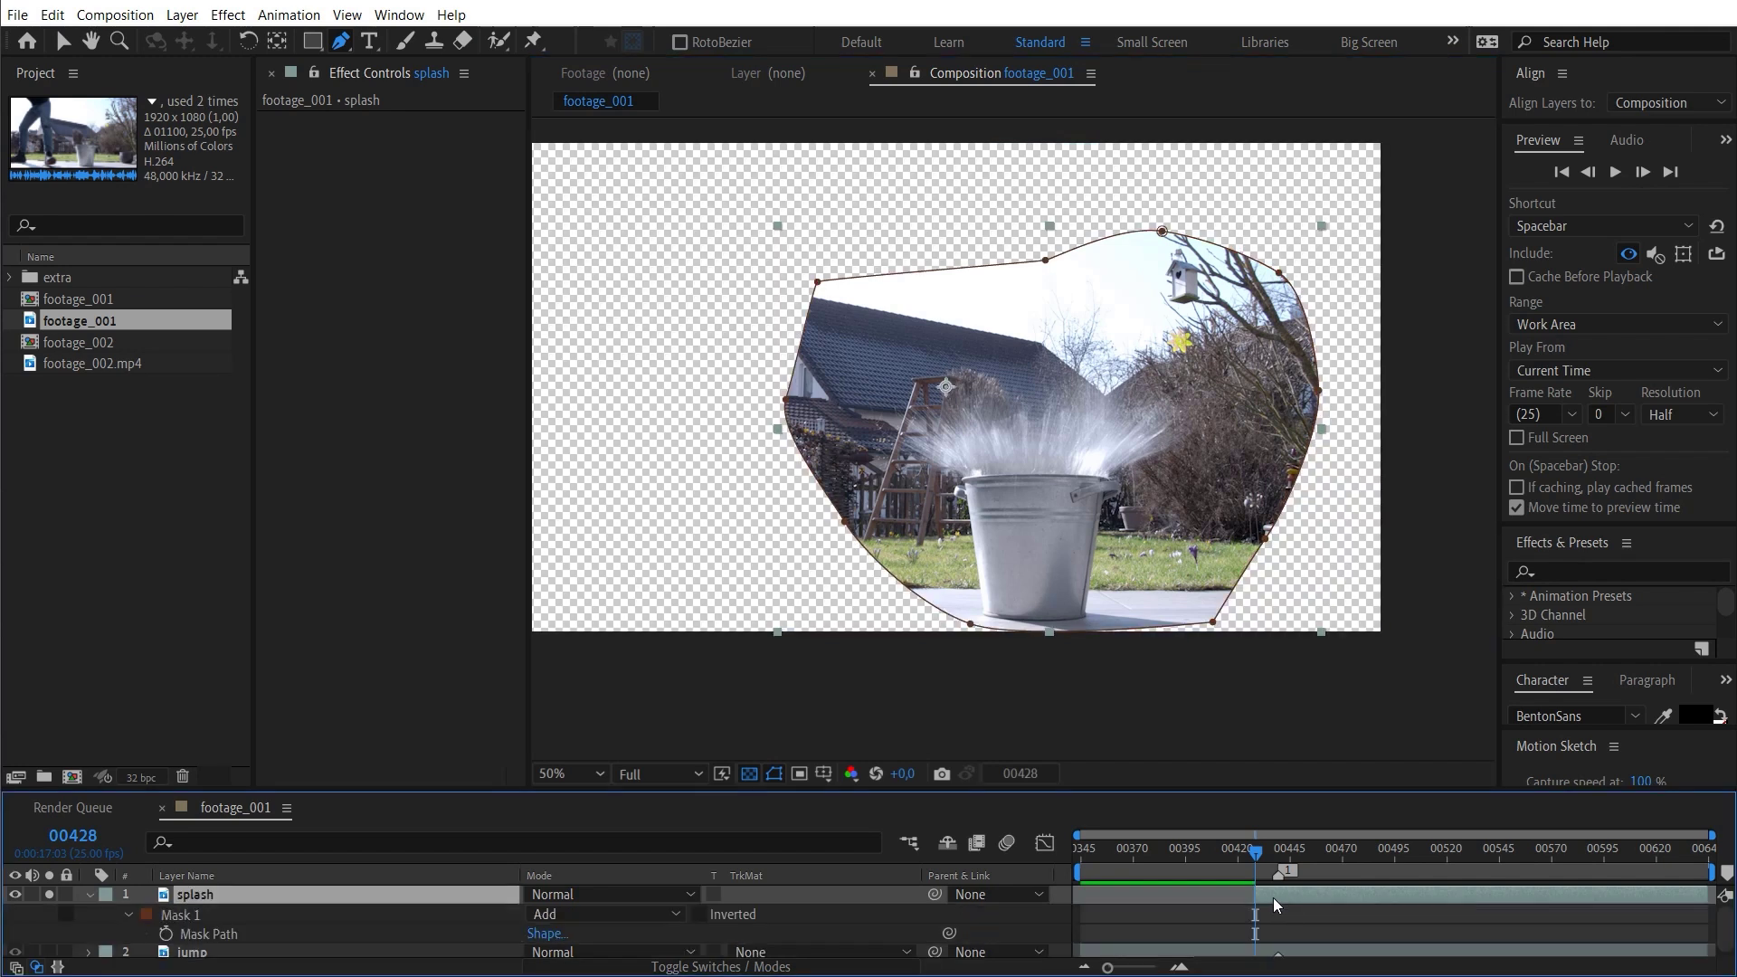
{"action": "left_click", "coordinate": [167, 935]}
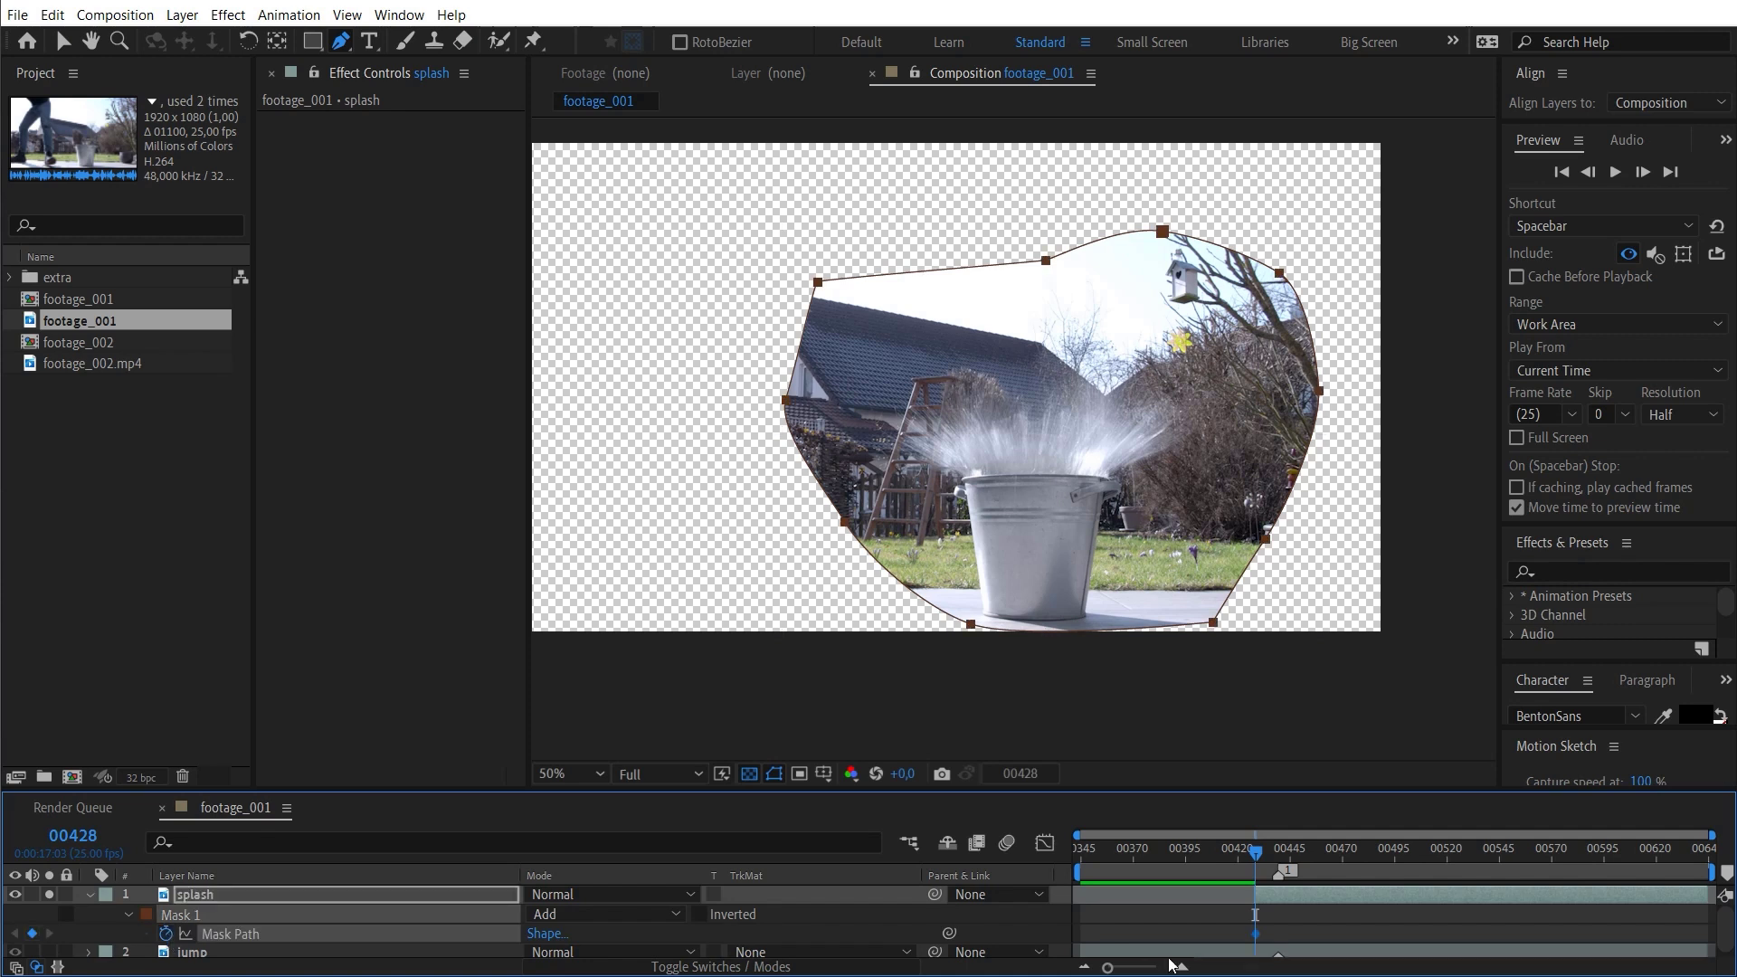
- Reshape the splash mask at frame 435, widening it outward to enclose the whole water splash
{"action": "left_click_drag", "start_coordinate": [1255, 853], "coordinate": [1269, 857]}
{"action": "key", "text": "v"}
{"action": "key", "text": "comma"}
{"action": "left_click_drag", "start_coordinate": [912, 361], "coordinate": [816, 325]}
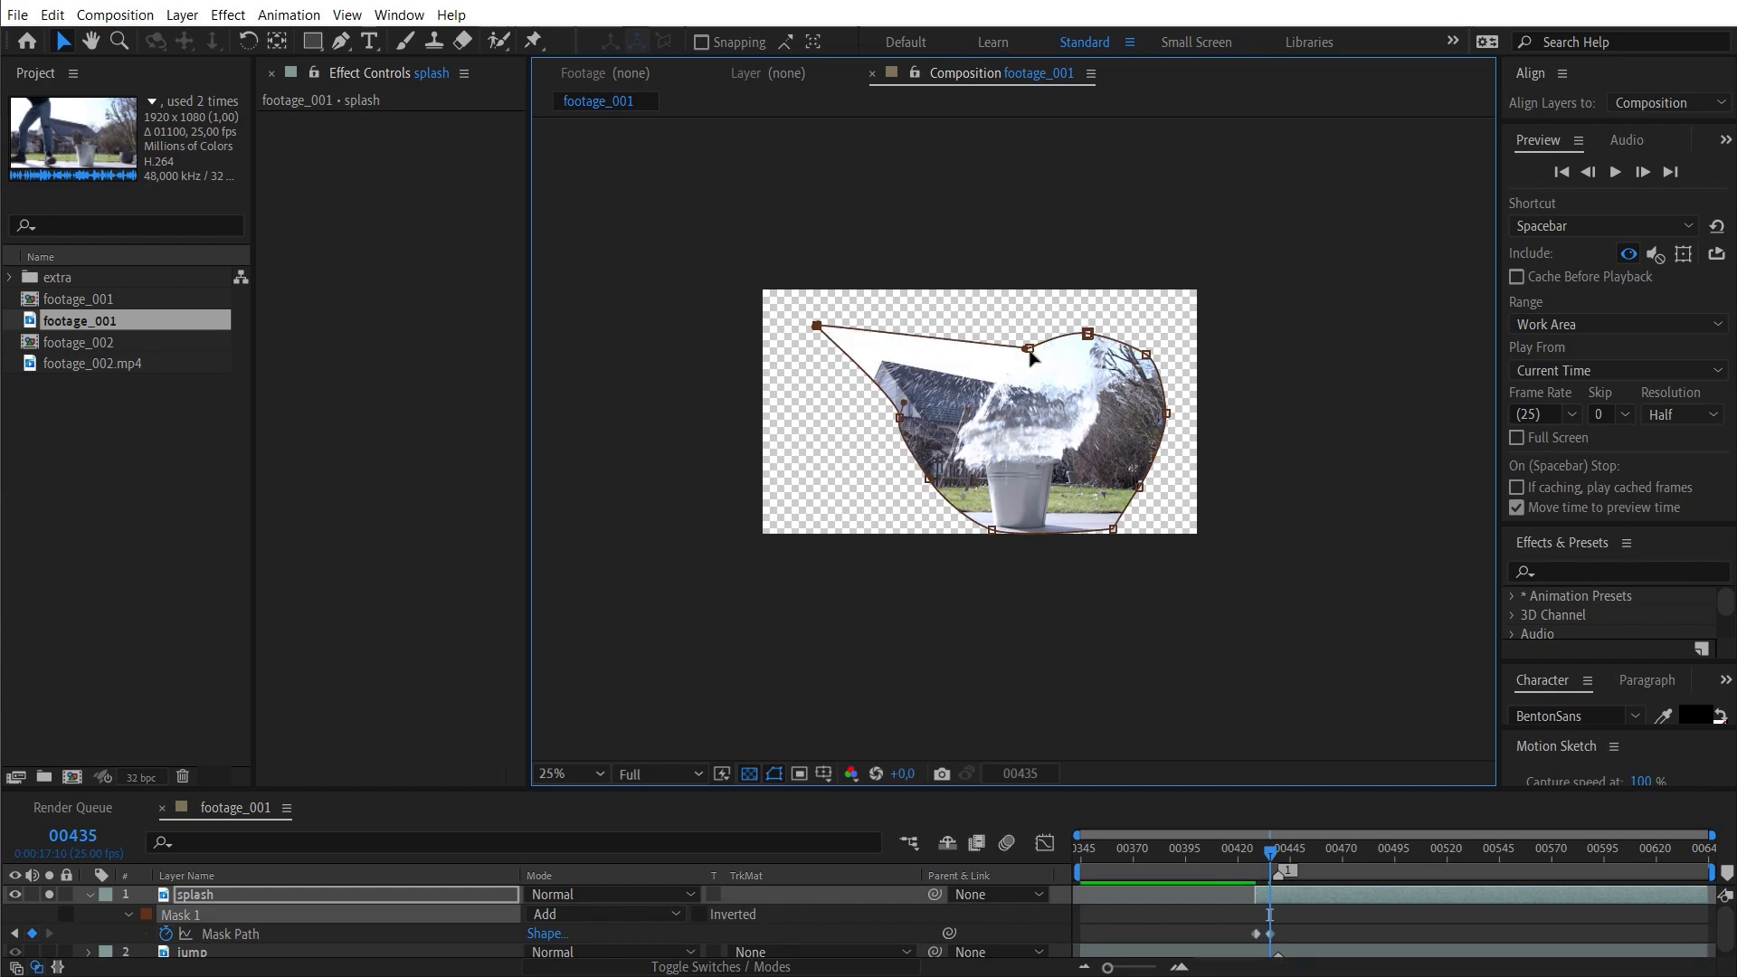
{"action": "left_click_drag", "start_coordinate": [1028, 349], "coordinate": [1032, 270]}
{"action": "scroll", "coordinate": [1045, 597], "scroll_direction": "up", "scroll_amount": 2}
{"action": "left_click_drag", "start_coordinate": [1355, 489], "coordinate": [1275, 463]}
{"action": "scroll", "coordinate": [1175, 542], "scroll_direction": "down", "scroll_amount": 2}
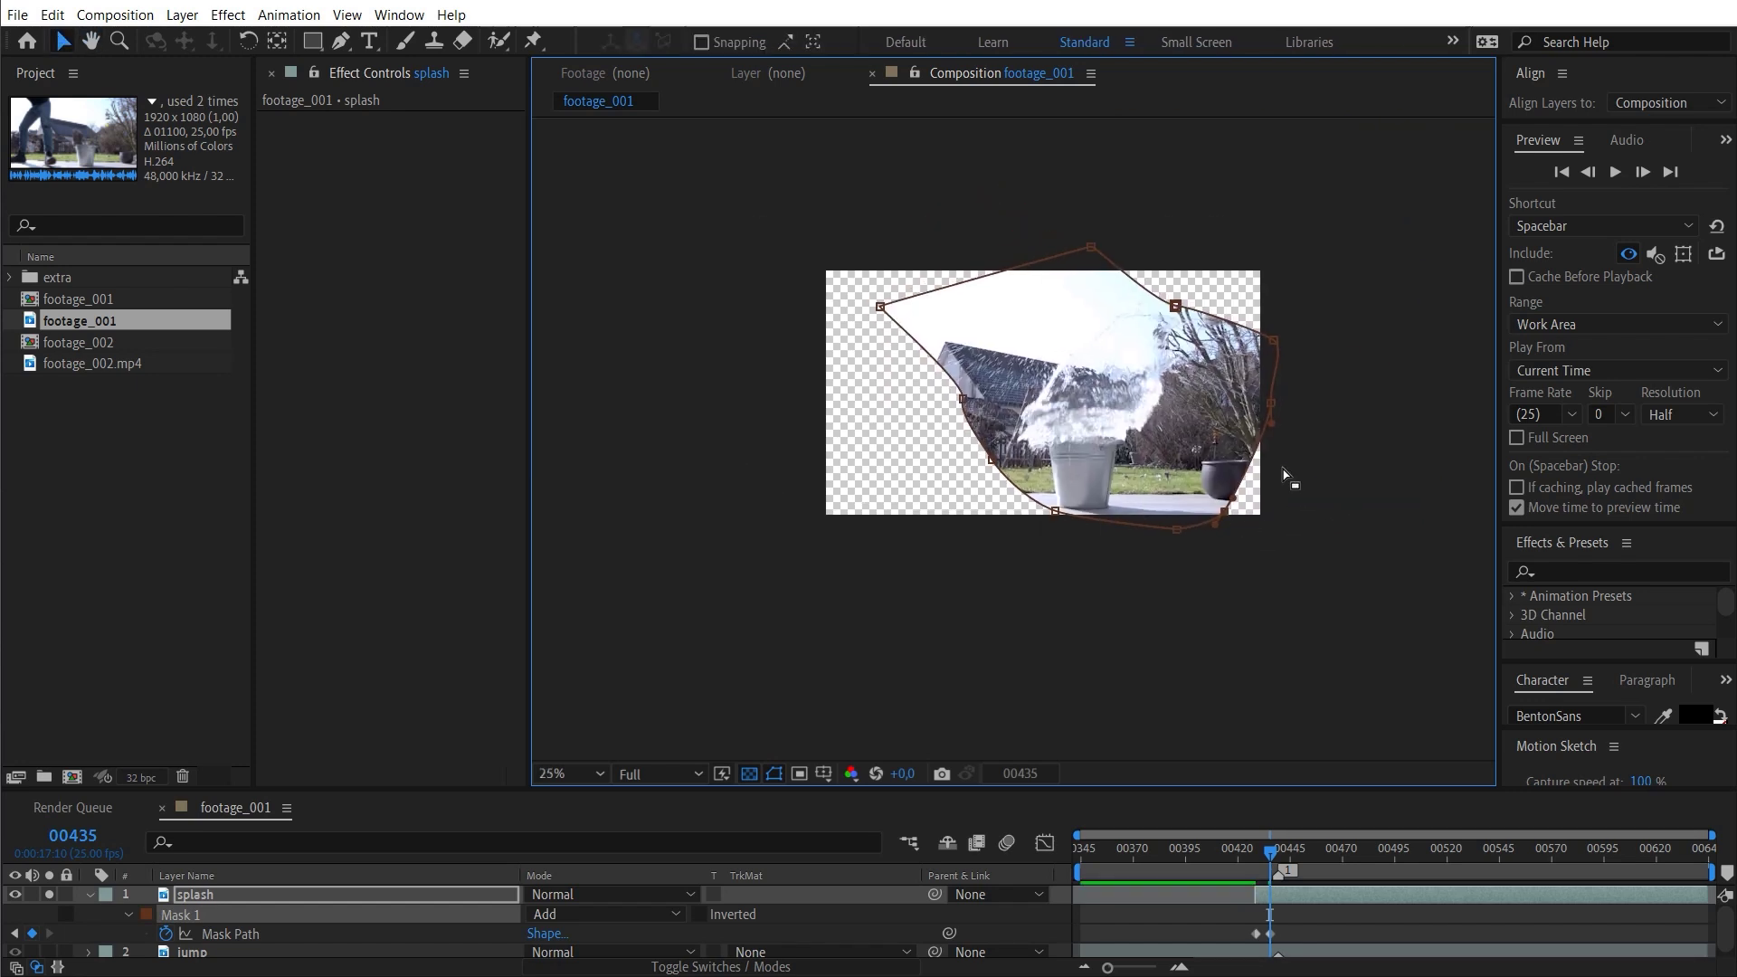
{"action": "scroll", "coordinate": [1166, 507], "scroll_direction": "up", "scroll_amount": 2}
{"action": "key", "text": "v"}
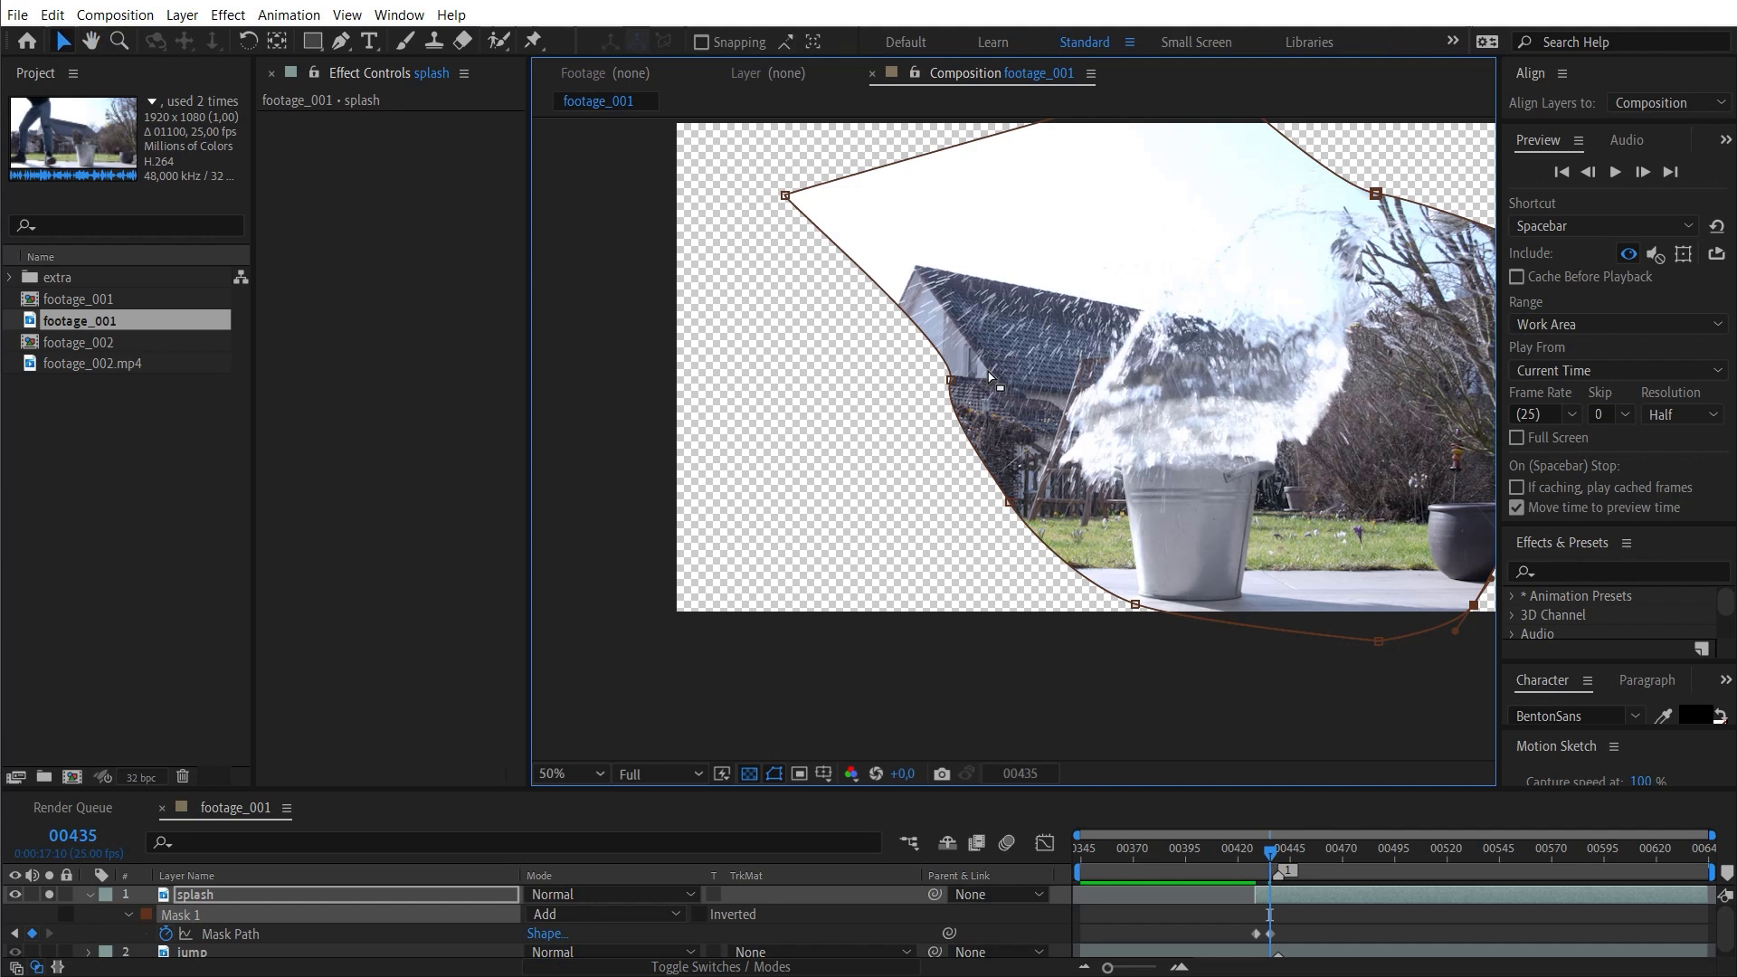
{"action": "left_click_drag", "start_coordinate": [950, 380], "coordinate": [631, 197]}
{"action": "scroll", "coordinate": [995, 452], "scroll_direction": "down", "scroll_amount": 2}
- Adjust the splash mask's upper edge at frame 433, pulling it in closer to the water
{"action": "left_click_drag", "start_coordinate": [1269, 850], "coordinate": [1265, 856]}
{"action": "scroll", "coordinate": [1267, 361], "scroll_direction": "up", "scroll_amount": 2}
{"action": "left_click_drag", "start_coordinate": [1315, 362], "coordinate": [1272, 356]}
{"action": "key", "text": "v"}
{"action": "left_click_drag", "start_coordinate": [1301, 290], "coordinate": [1240, 313]}
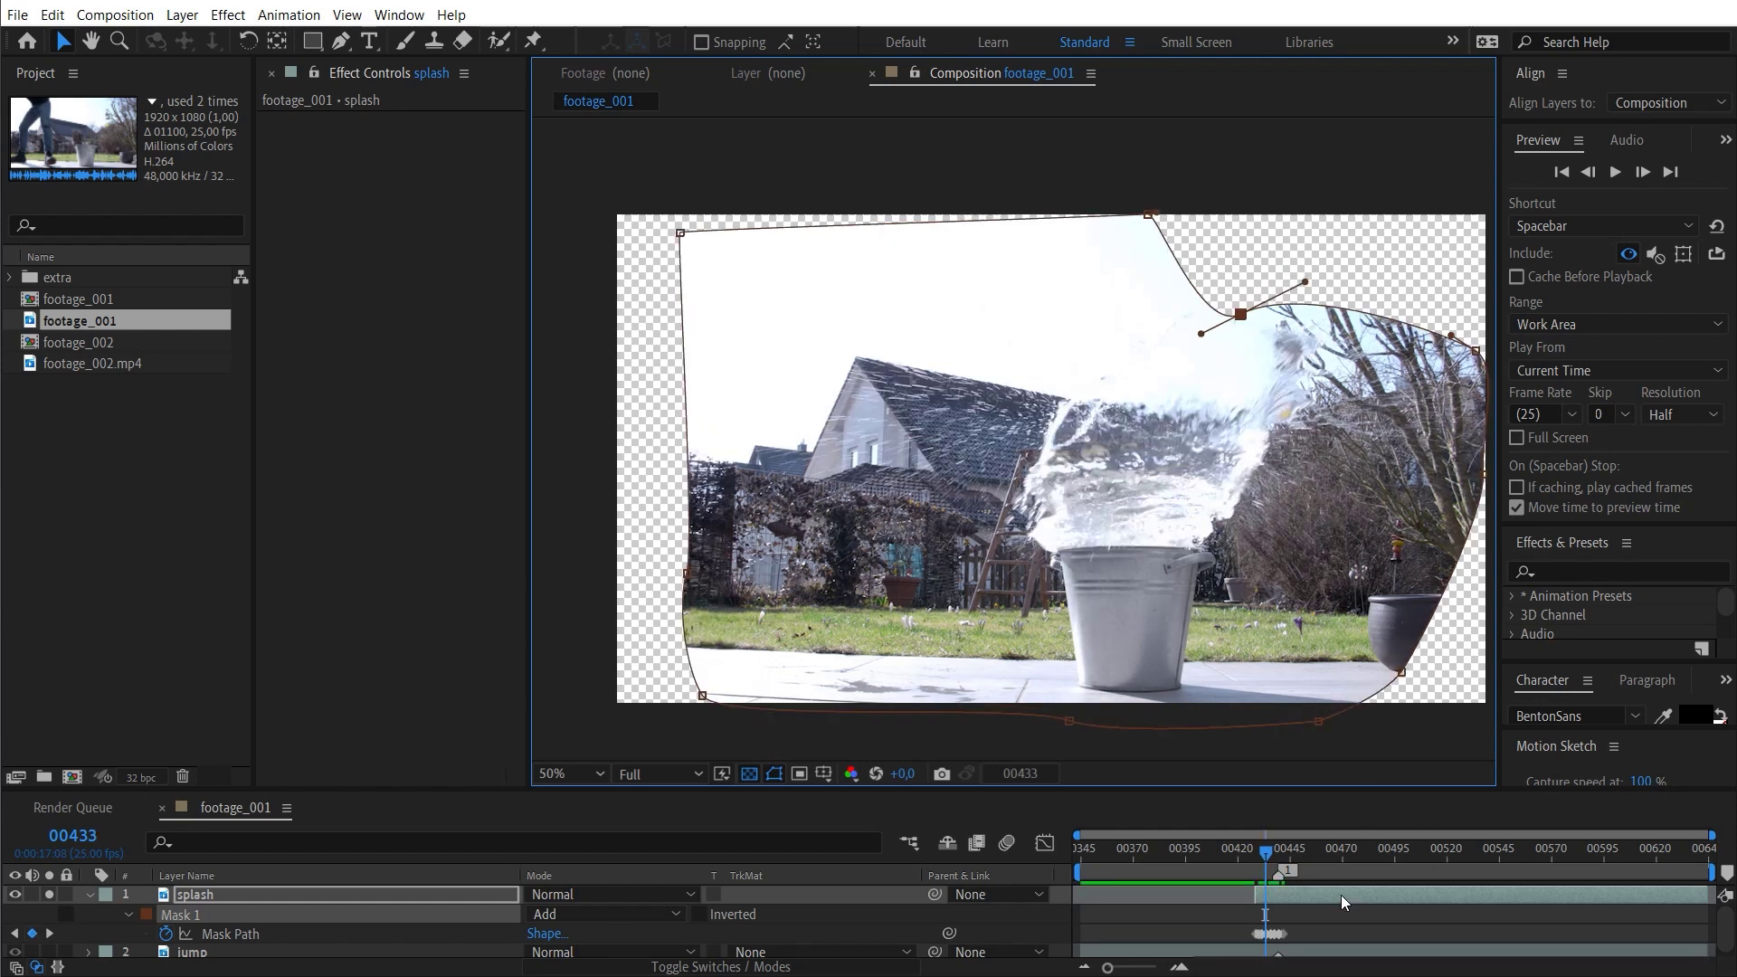
- Set the splash mask's feather to 31 pixels and turn off the splash layer's solo
{"action": "left_click", "coordinate": [218, 899]}
{"action": "key", "text": "f"}
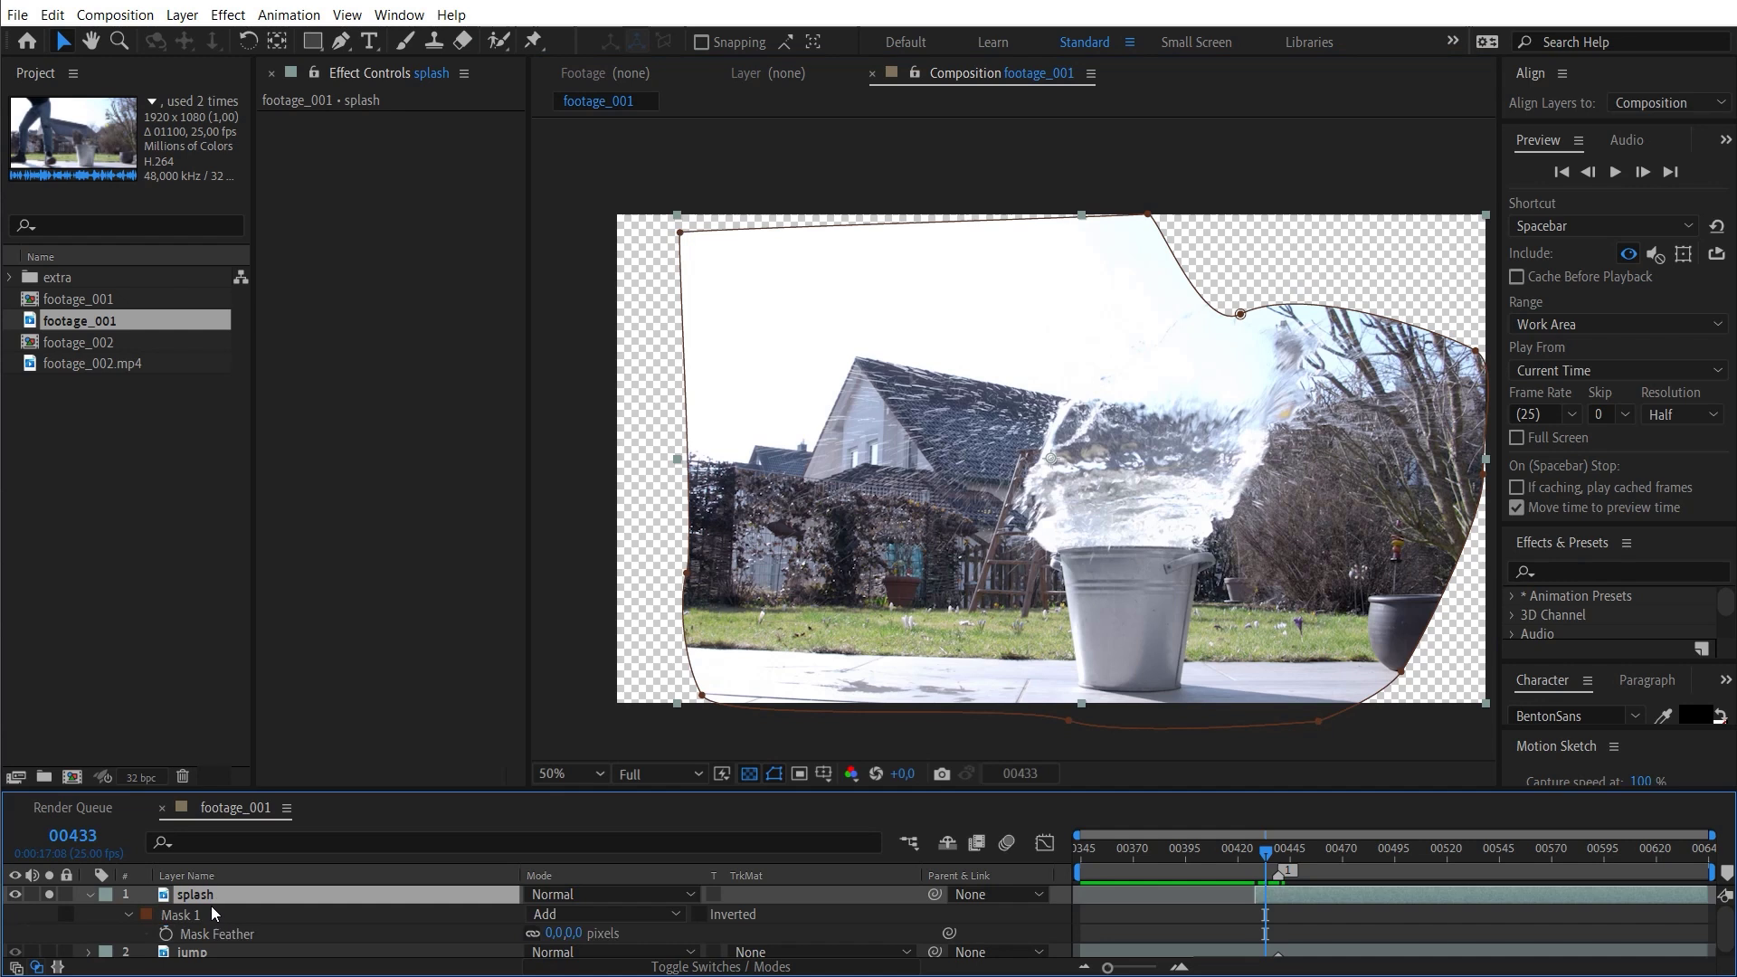
{"action": "left_click_drag", "start_coordinate": [565, 932], "coordinate": [607, 937]}
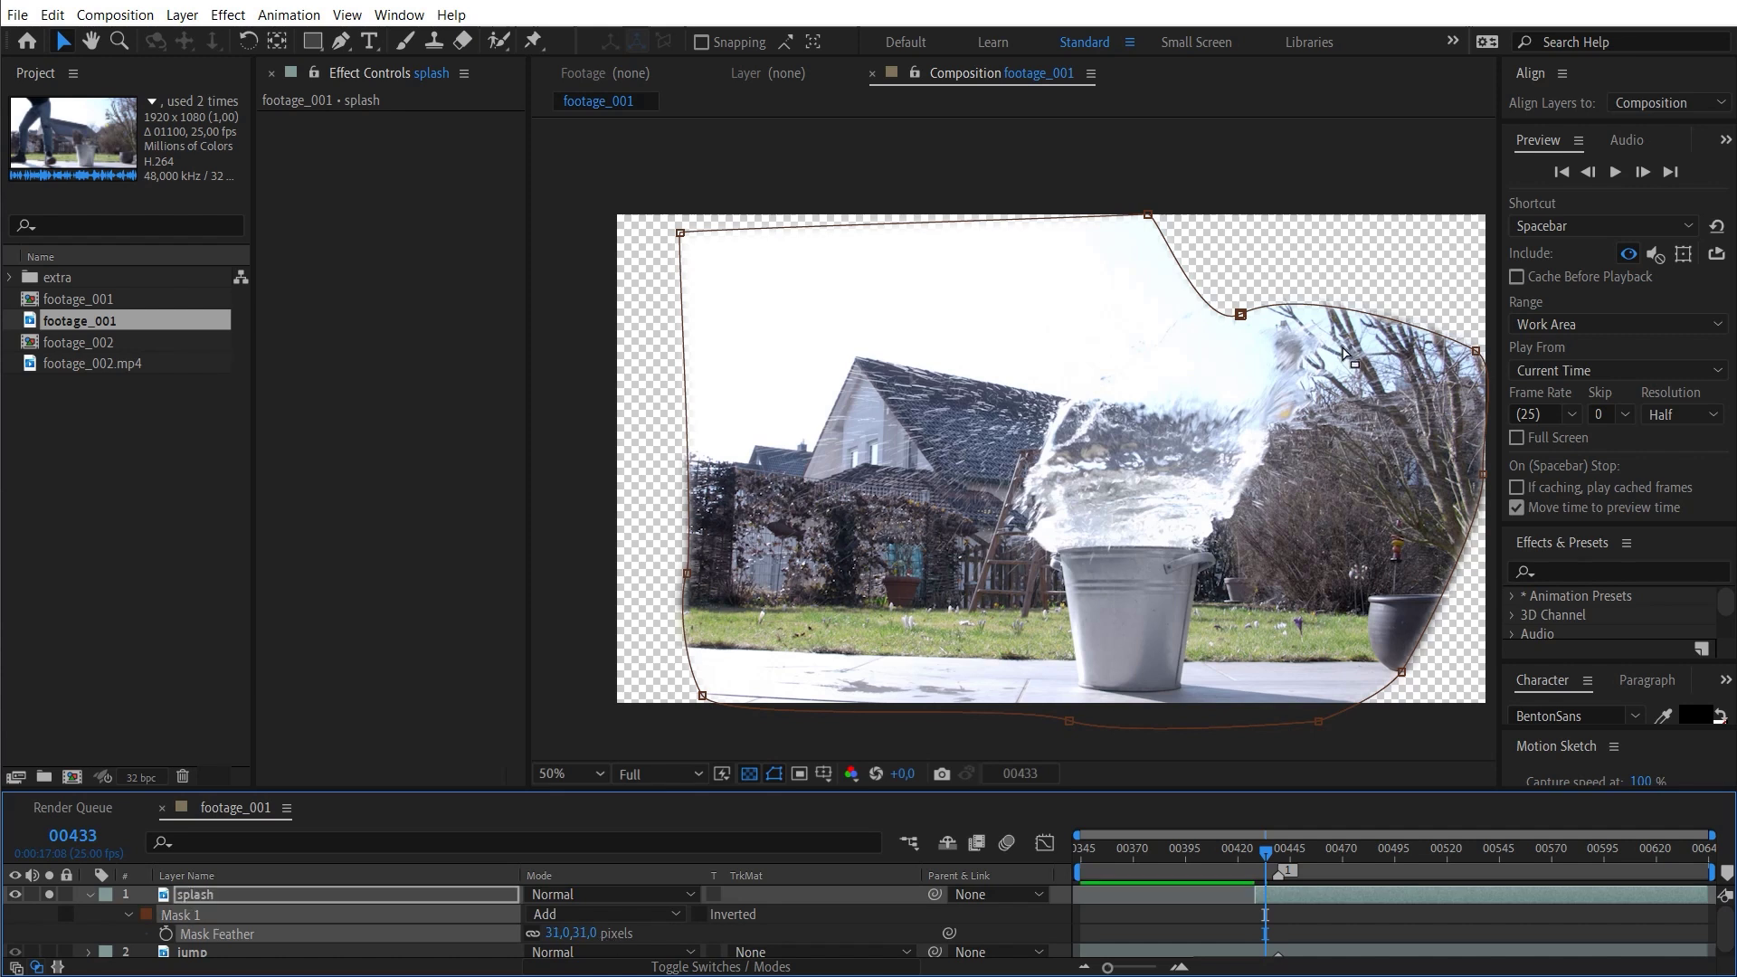
{"action": "left_click", "coordinate": [90, 893]}
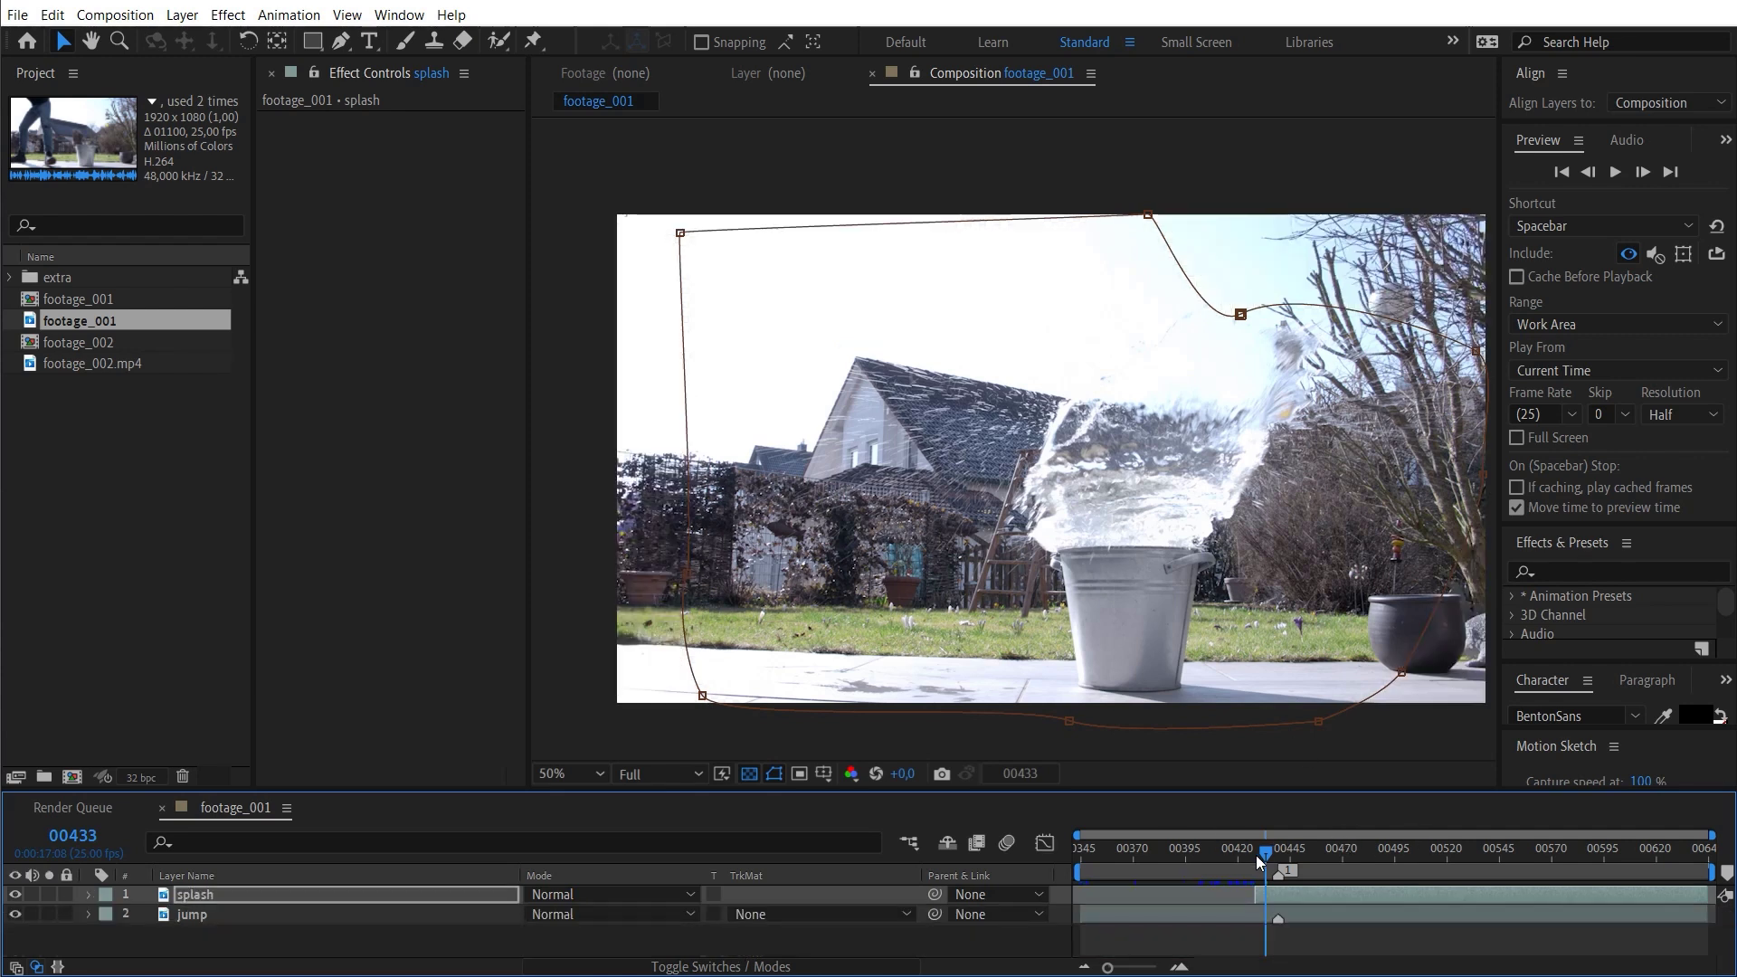
- Preview the transition from frame 410 and compare frames 427 and 428 at the cut
{"action": "left_click_drag", "start_coordinate": [1256, 855], "coordinate": [1217, 855]}
{"action": "key", "text": "space"}
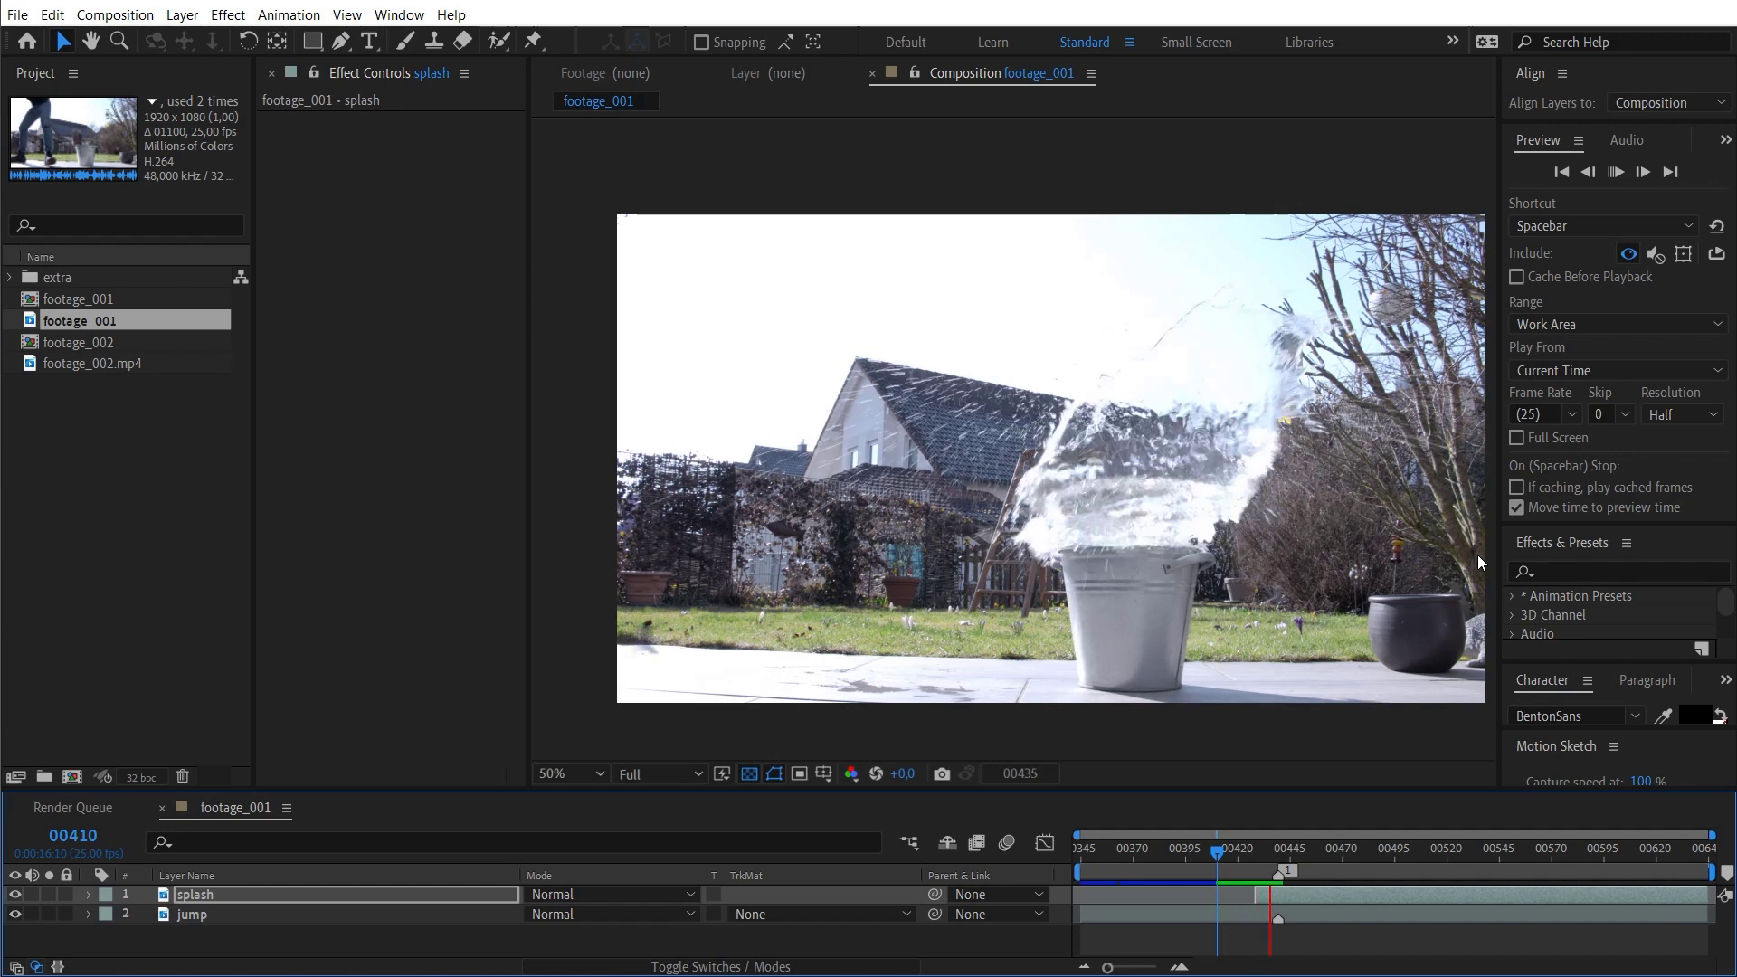
{"action": "key", "text": "space"}
{"action": "key", "text": "="}
{"action": "key", "text": "Page_Down"}
{"action": "key", "text": "Page_Up"}
{"action": "key", "text": "Page_Down"}
{"action": "key", "text": "Page_Up"}
{"action": "key", "text": "Page_Down"}
{"action": "key", "text": "Page_Up"}
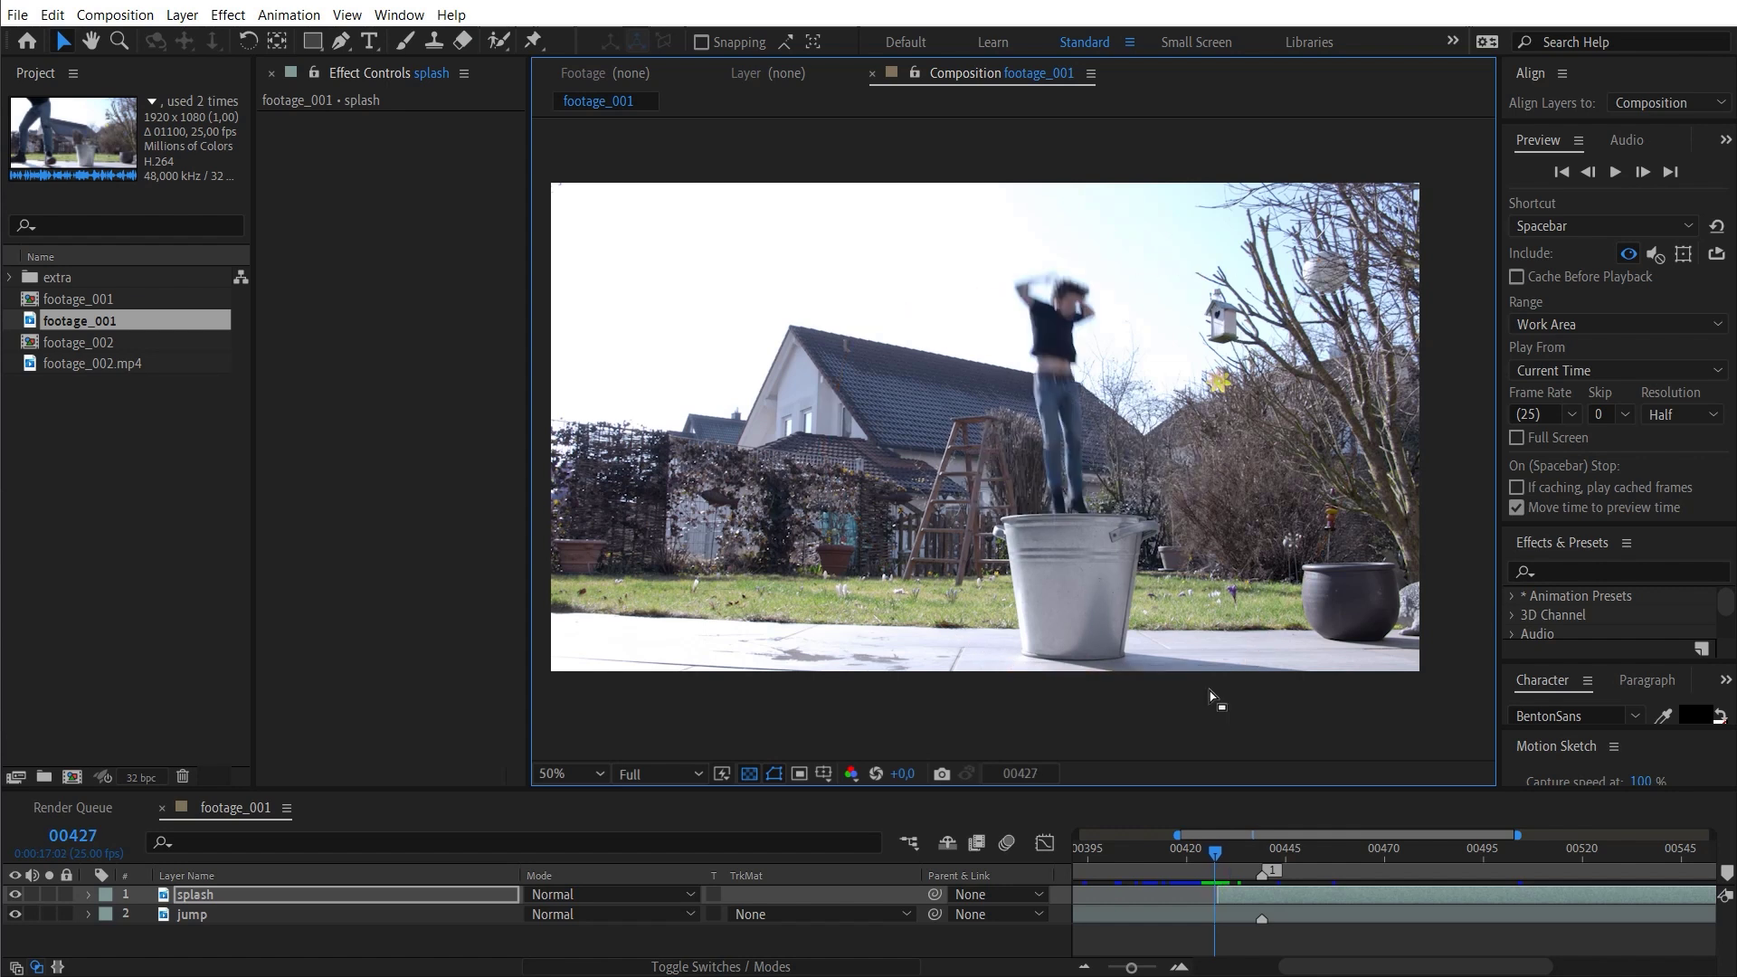
{"action": "key", "text": "Page_Down"}
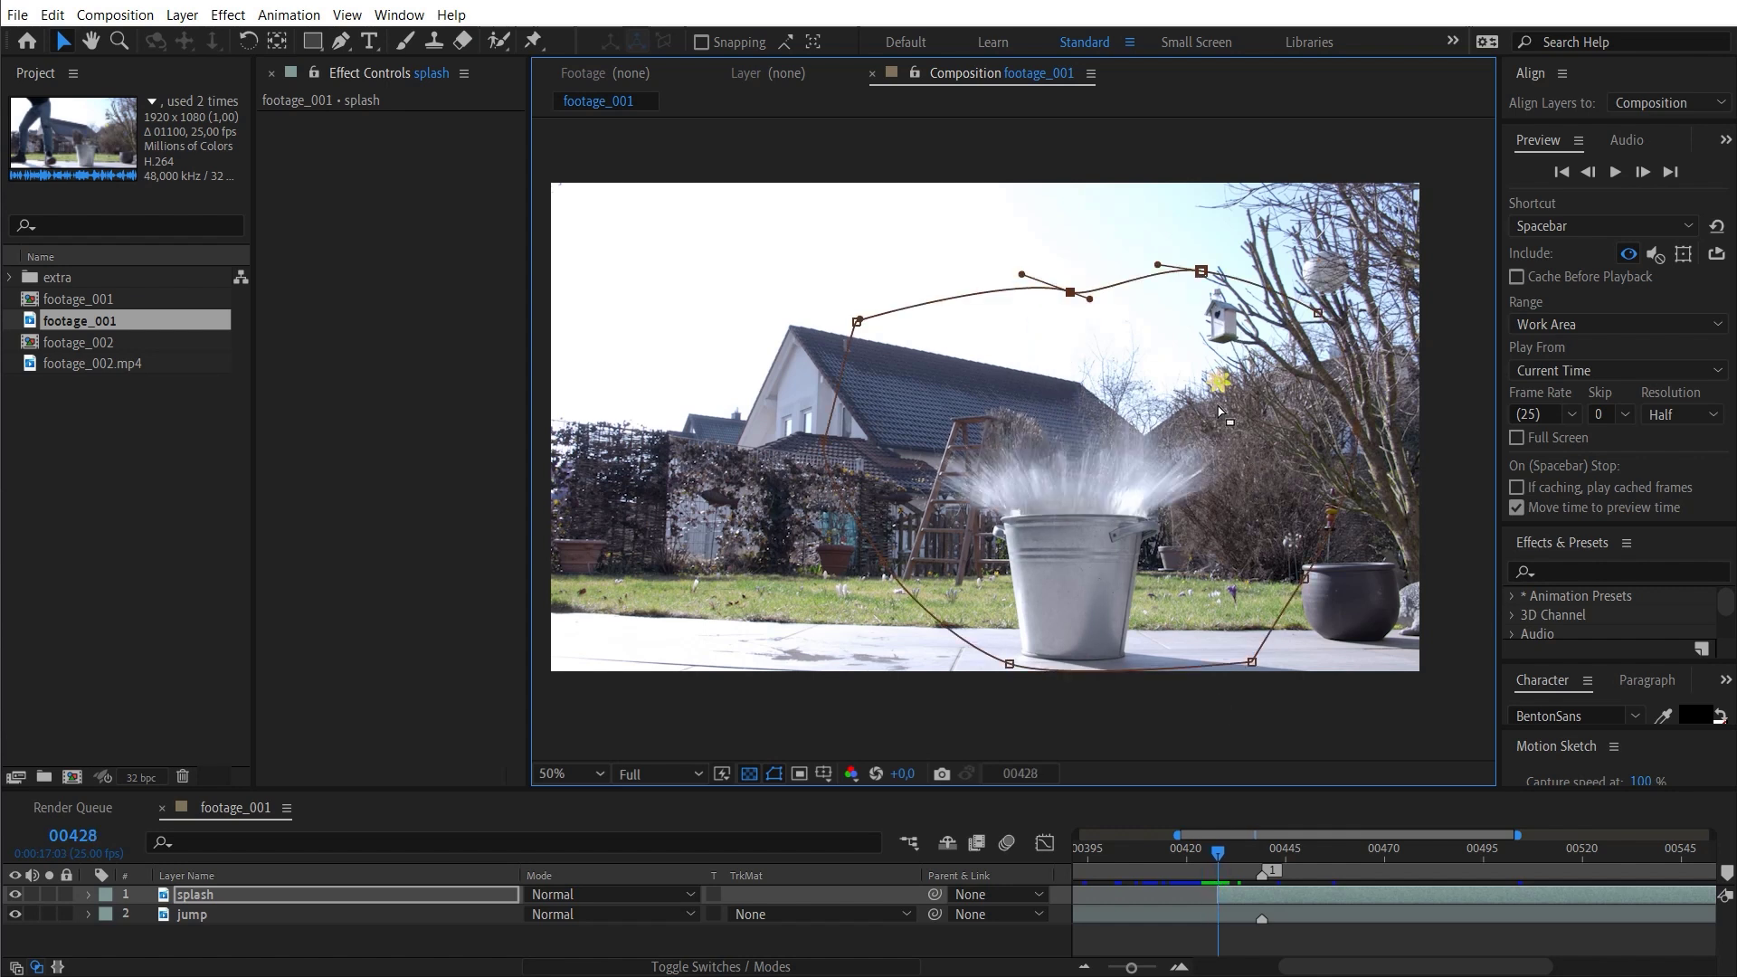
- Lower the splash mask's upper edge from frame 428 so the jumper shows above the water, and check through frame 430
{"action": "left_click_drag", "start_coordinate": [1073, 291], "coordinate": [1042, 388]}
{"action": "key", "text": "Page_Down"}
{"action": "key", "text": "Page_Down"}
{"action": "key", "text": "Page_Down"}
{"action": "left_click", "coordinate": [1219, 850]}
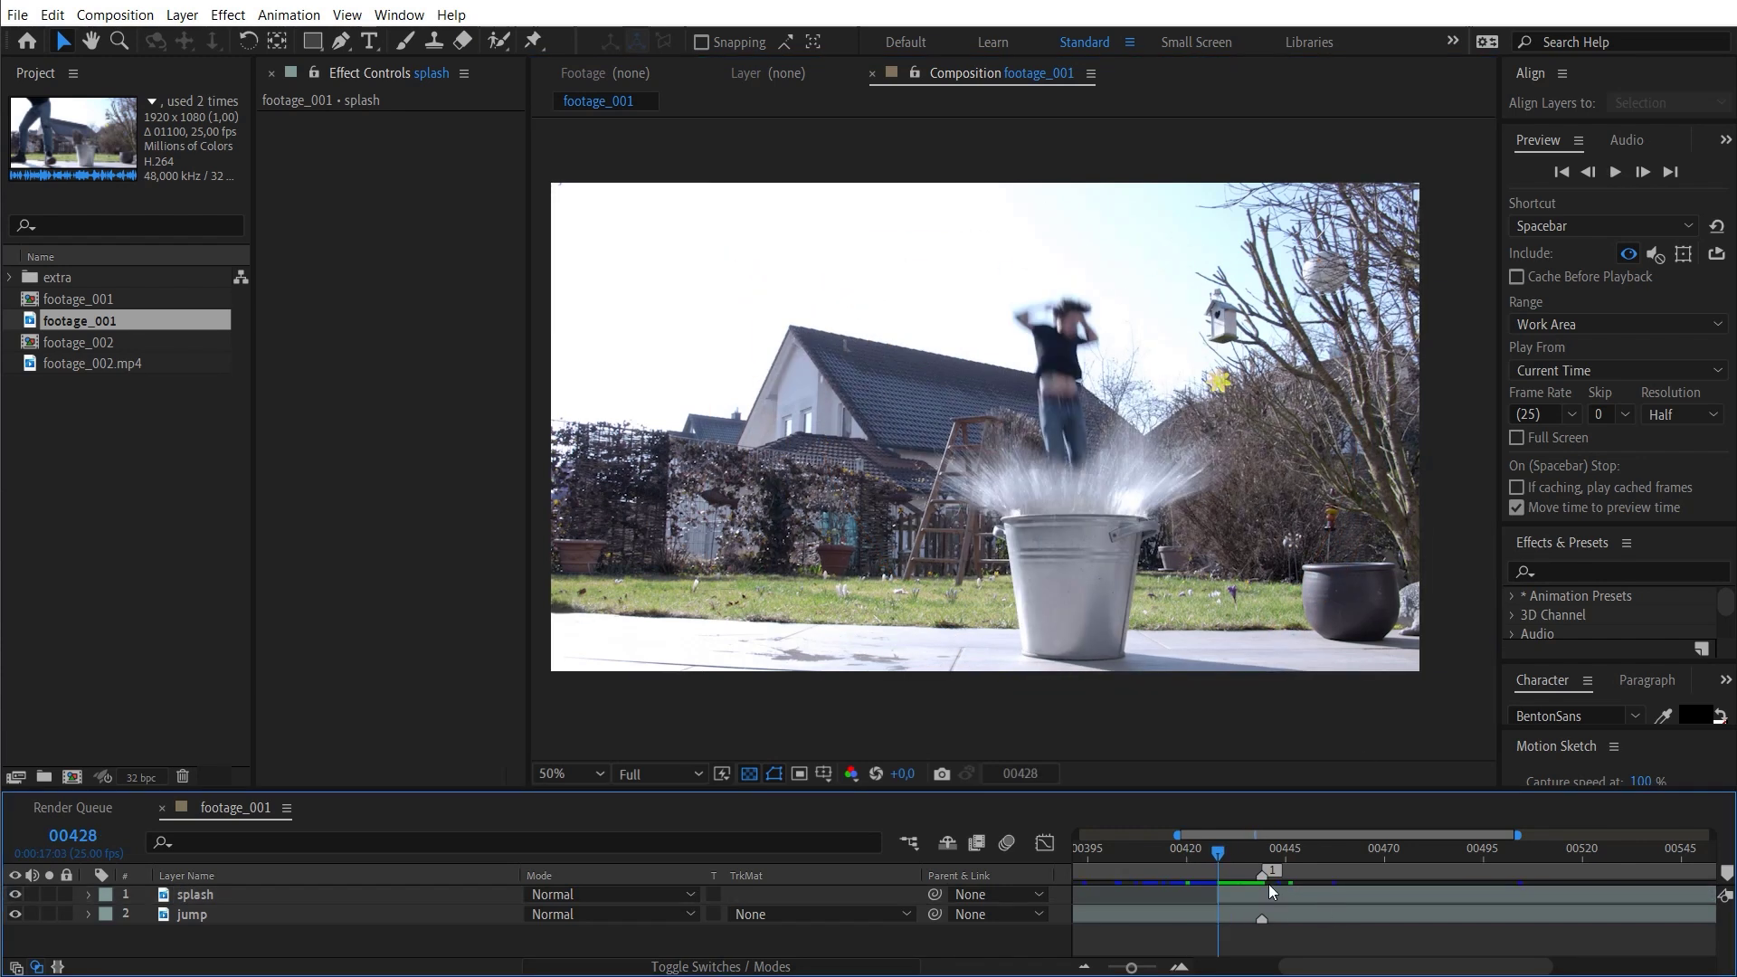
{"action": "key", "text": "Page_Down"}
{"action": "key", "text": "Page_Down"}
{"action": "left_click", "coordinate": [1012, 411]}
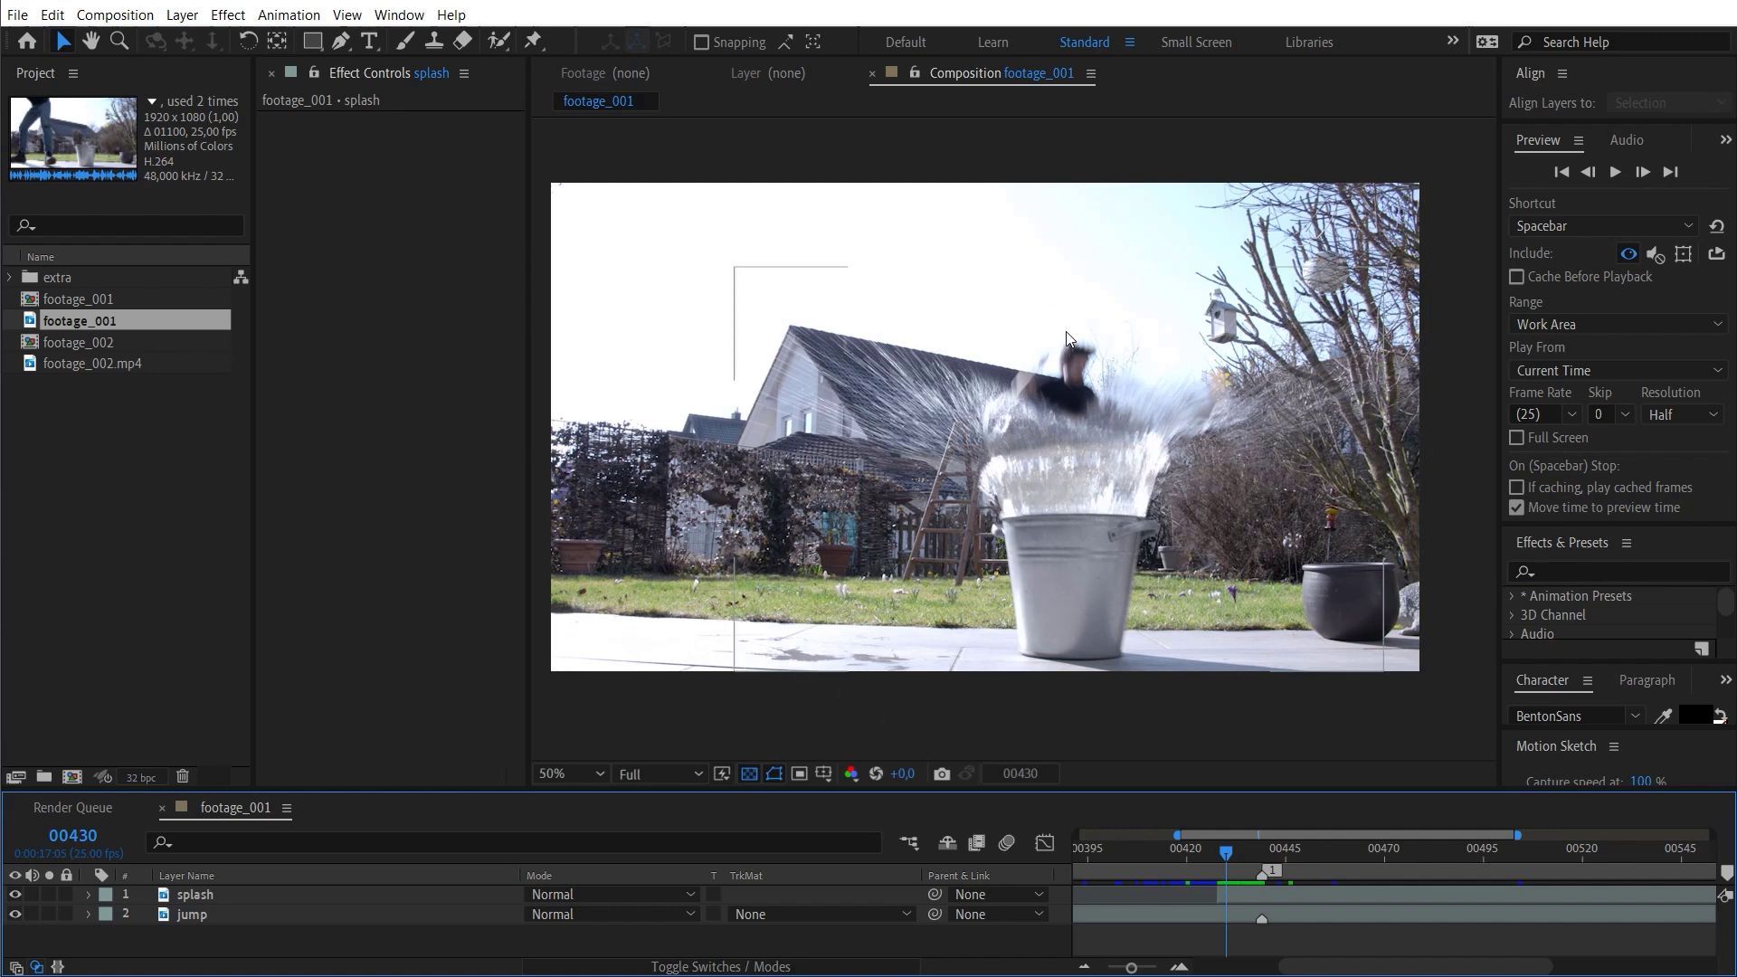
- Duplicate the jump layer, place the copy above the splash layer, and set its opacity to 27%
{"action": "left_click", "coordinate": [1241, 913]}
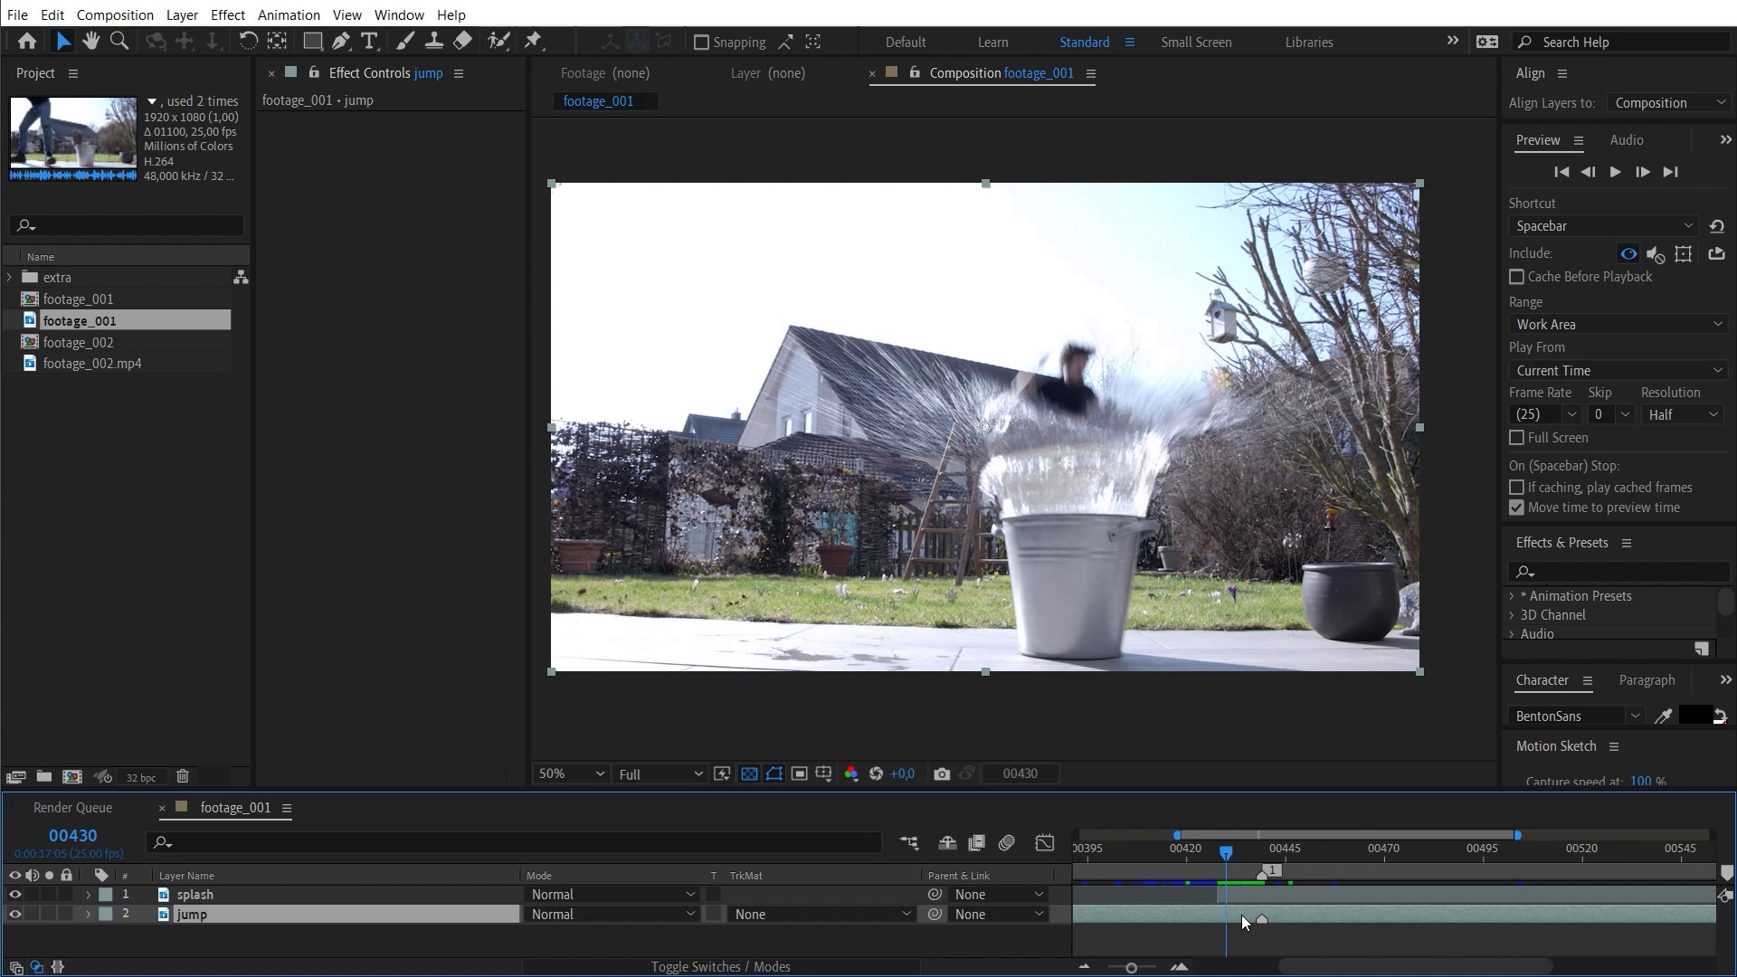
{"action": "key", "text": "ctrl+d"}
{"action": "left_click_drag", "start_coordinate": [224, 901], "coordinate": [220, 888]}
{"action": "key", "text": "t"}
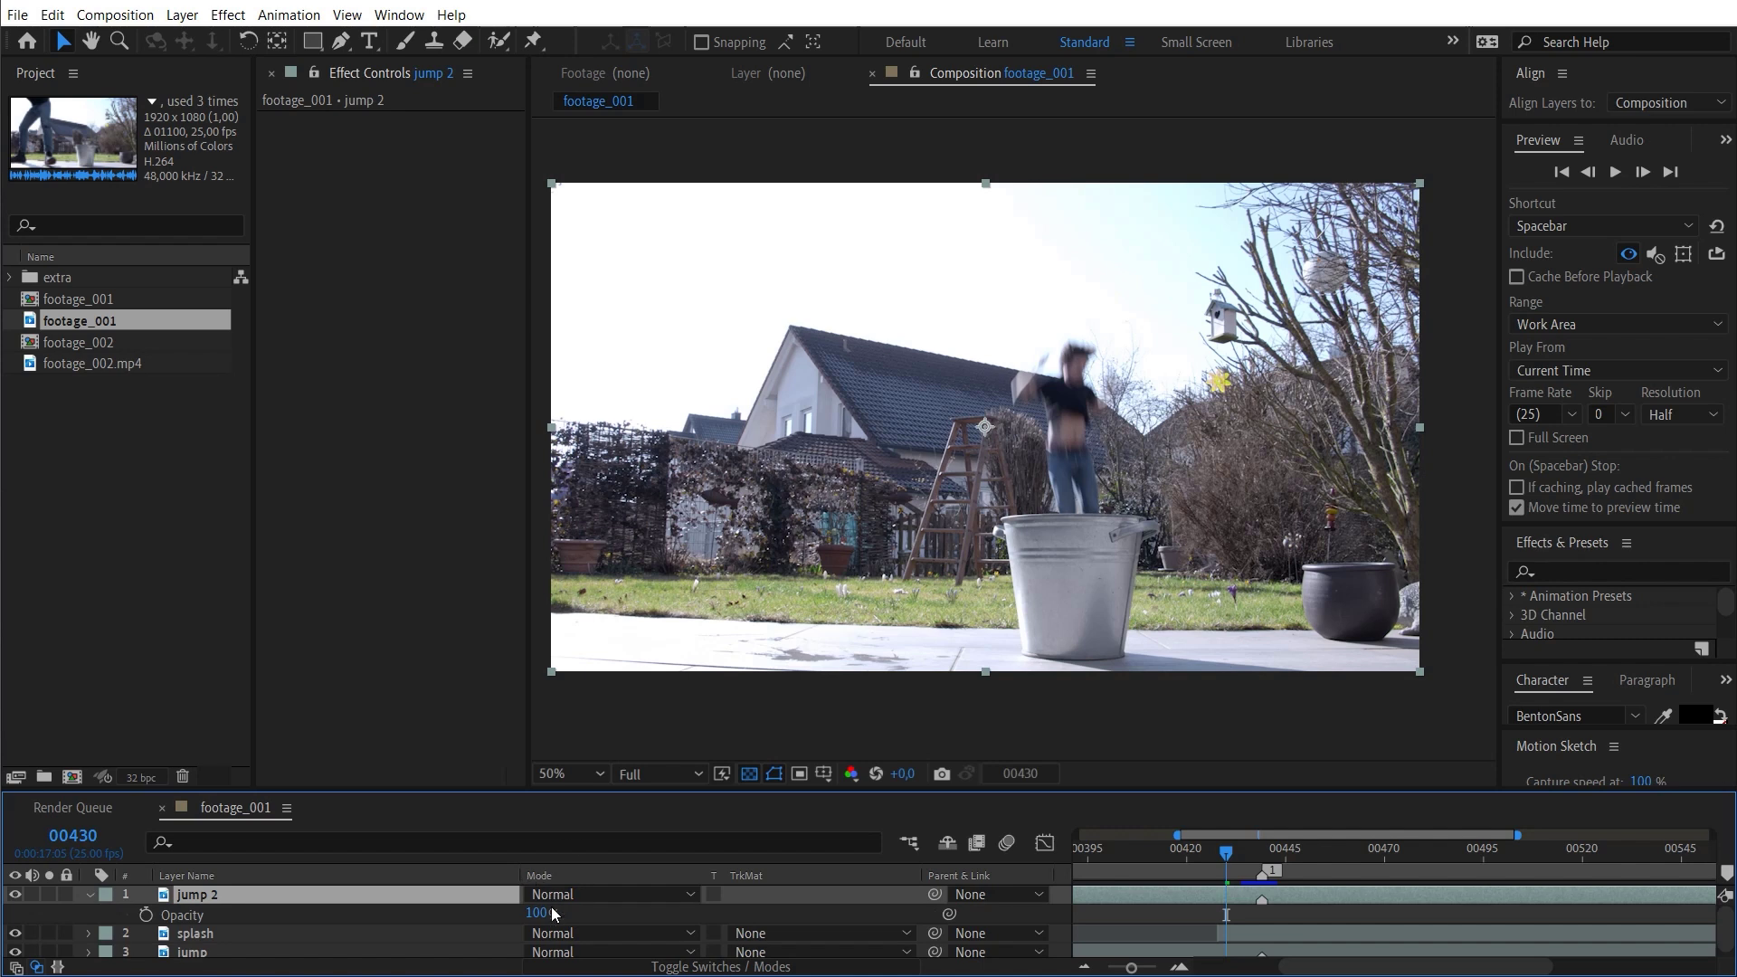
{"action": "left_click_drag", "start_coordinate": [535, 914], "coordinate": [469, 912]}
{"action": "key", "text": "space"}
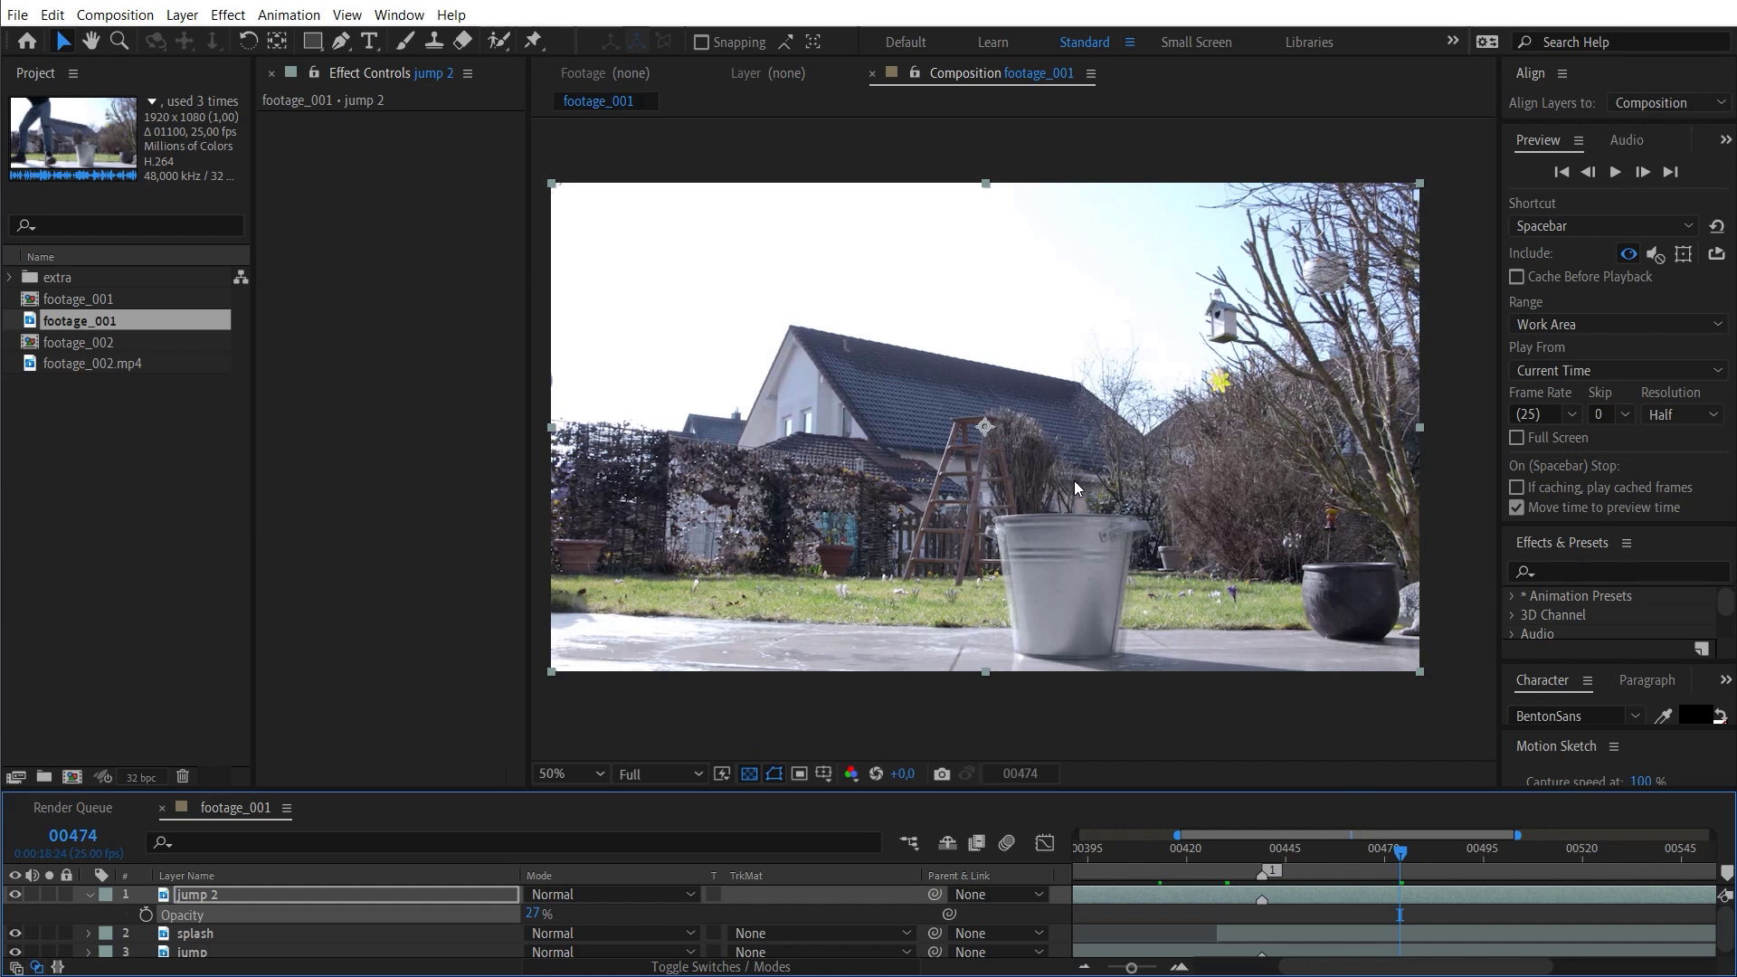
- Trim the end of the jump 2 layer to frame 439 and preview the transition
{"action": "left_click", "coordinate": [1341, 855]}
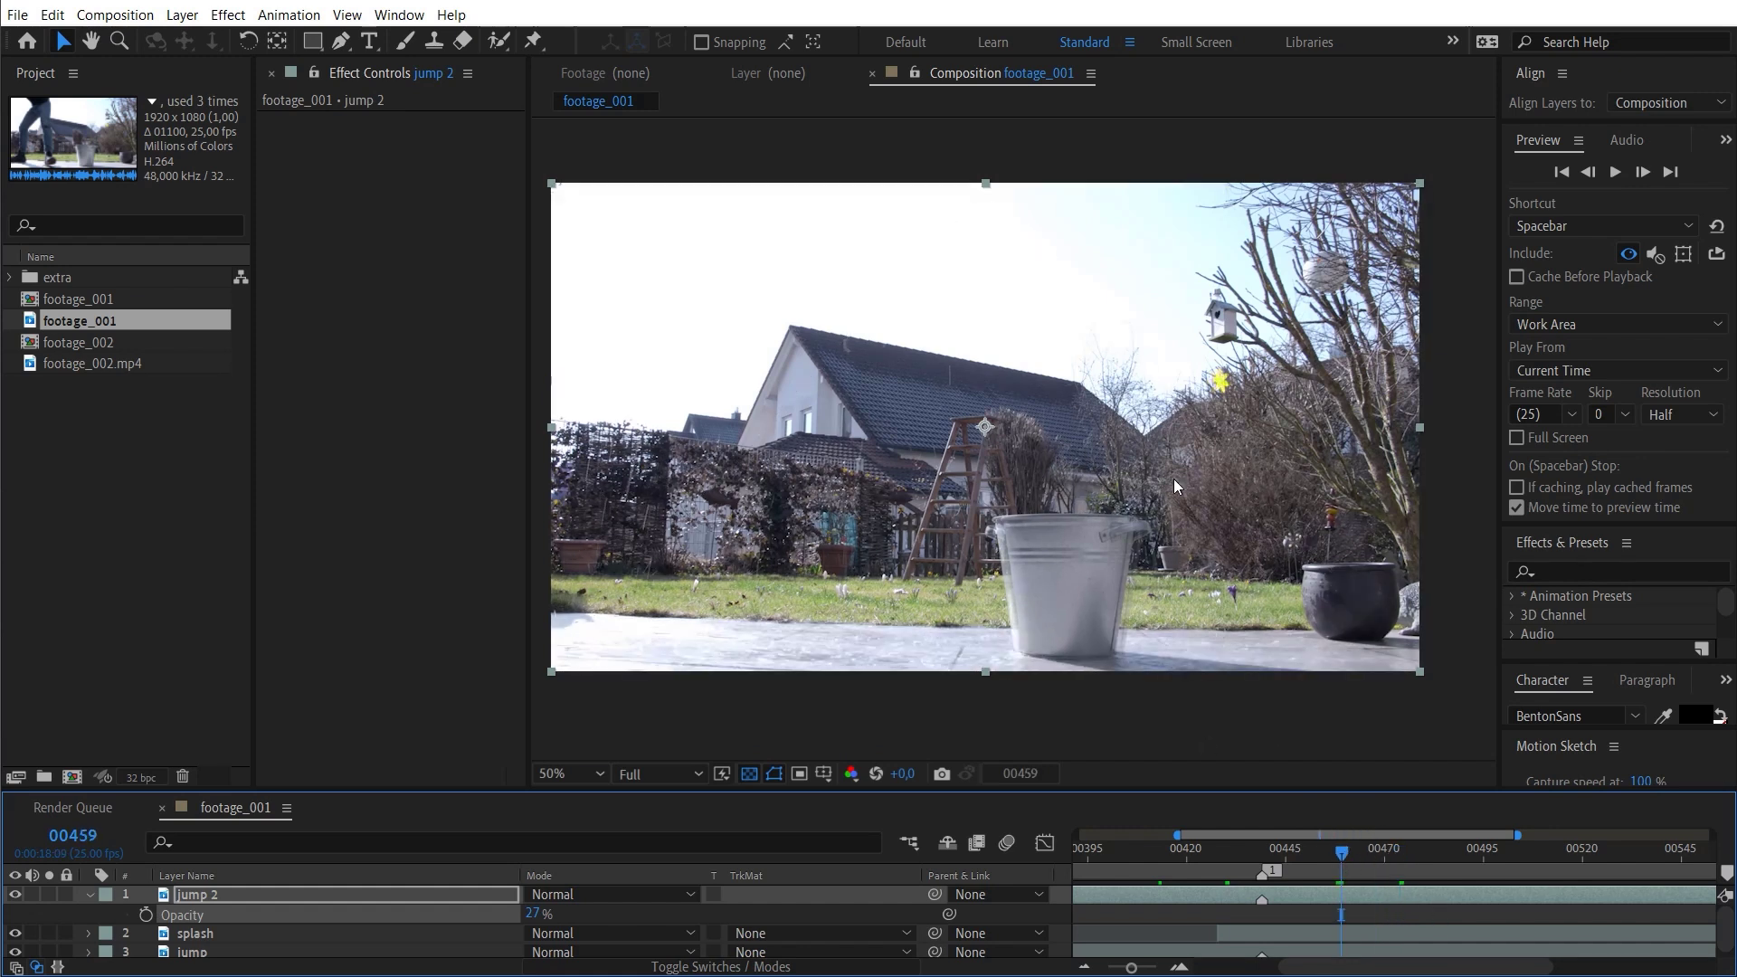
{"action": "left_click", "coordinate": [1262, 864]}
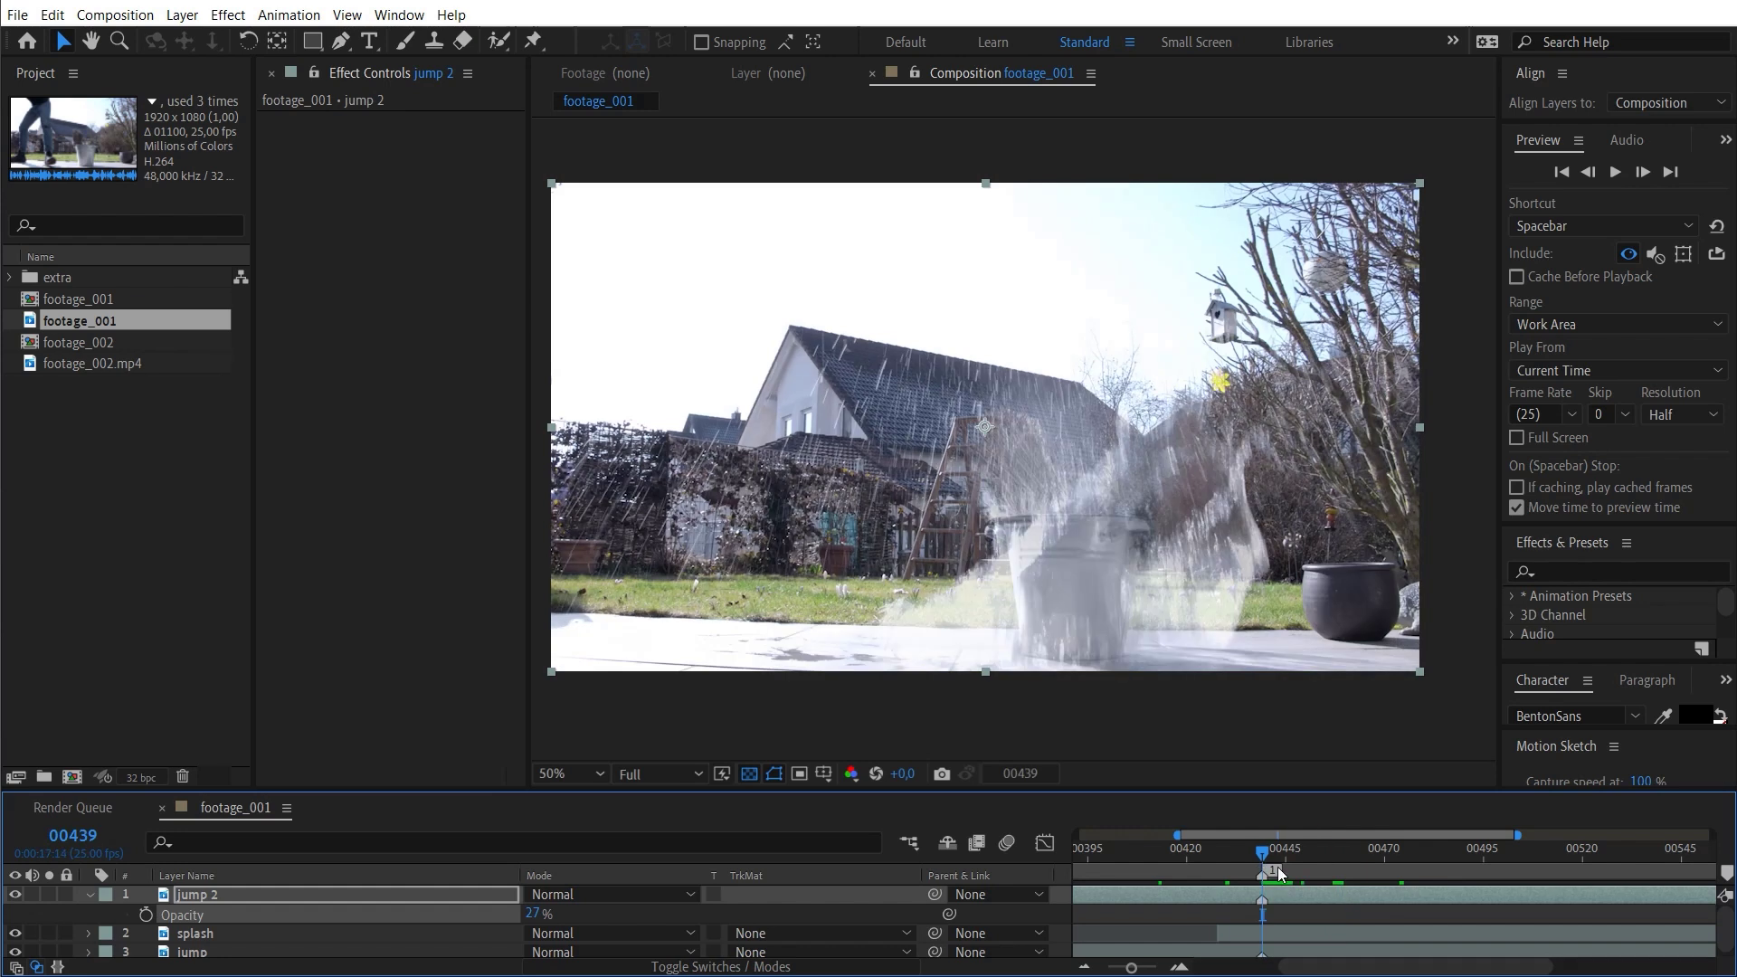
{"action": "key", "text": "minus"}
{"action": "left_click_drag", "start_coordinate": [1709, 895], "coordinate": [1305, 914]}
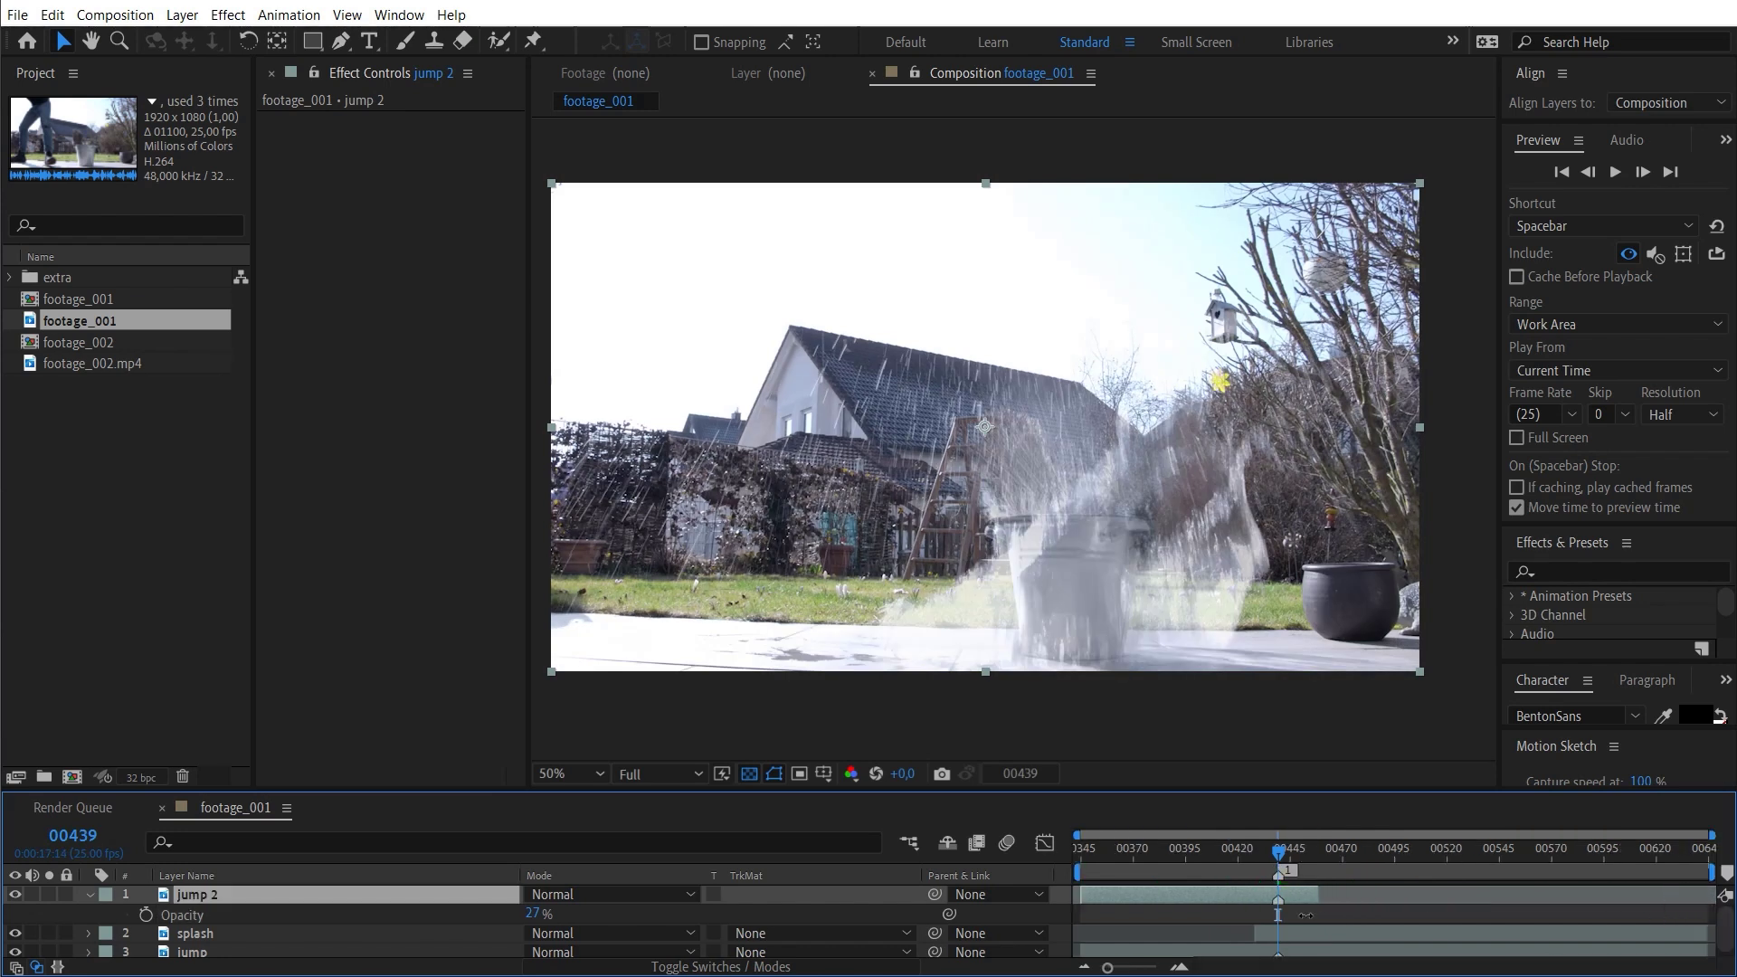
{"action": "left_click", "coordinate": [1250, 859]}
{"action": "key", "text": "space"}
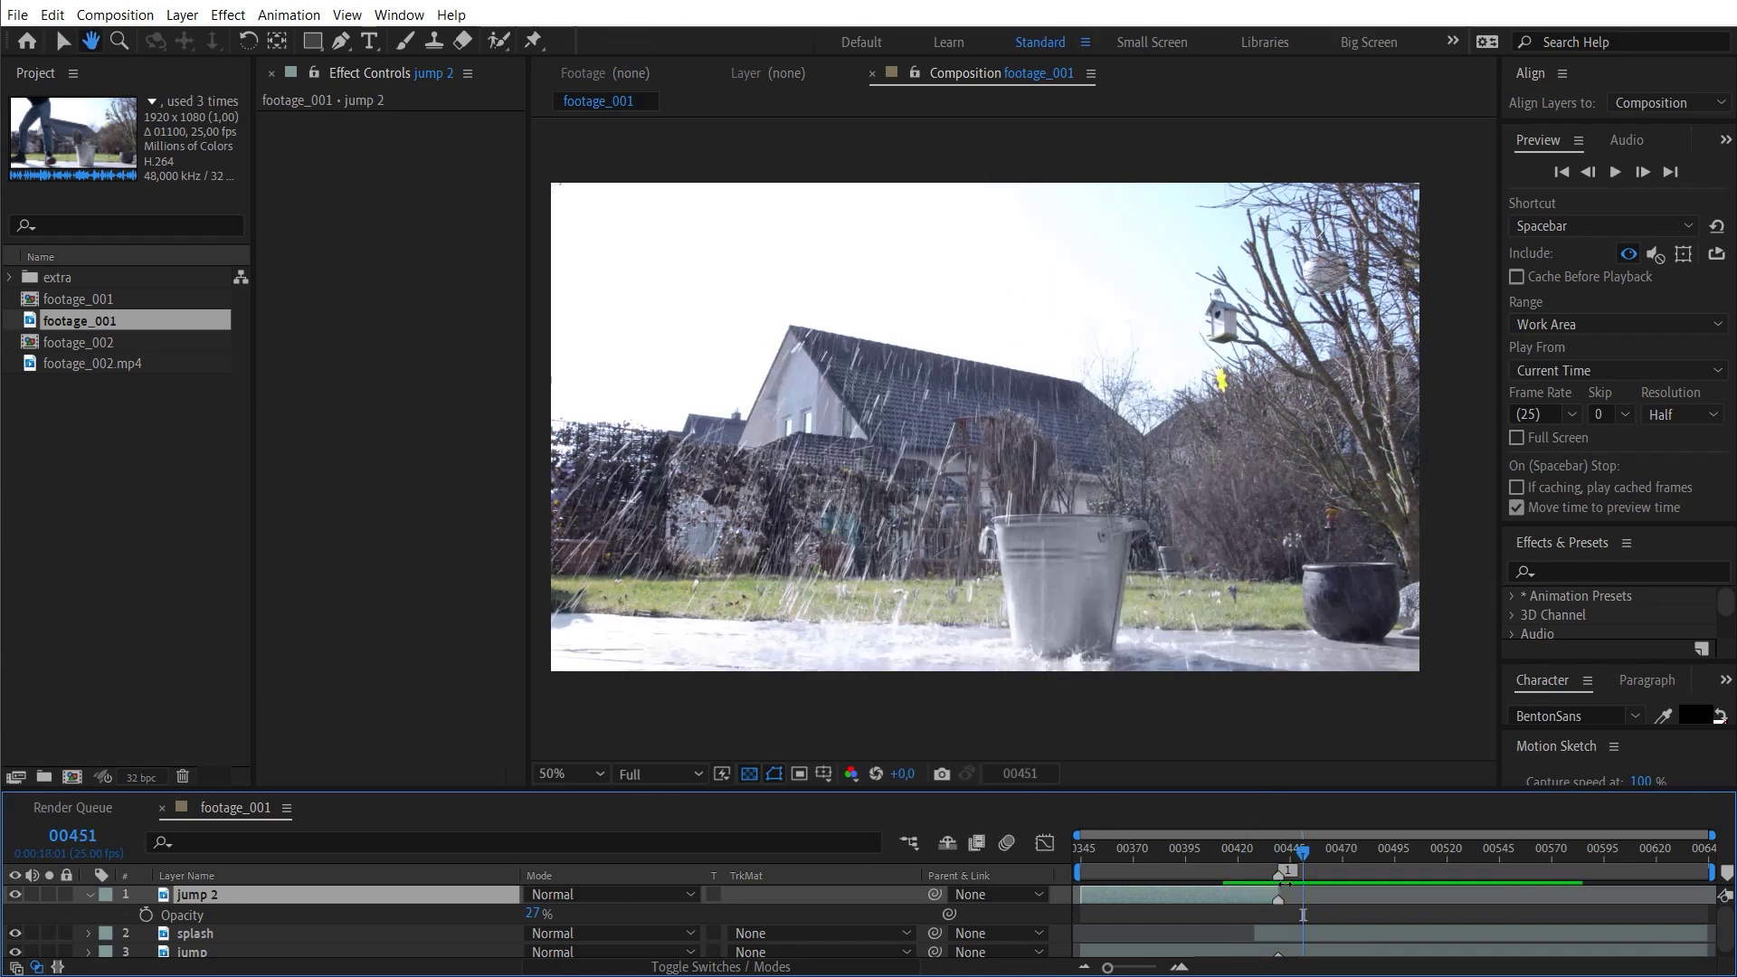
{"action": "left_click", "coordinate": [1256, 859]}
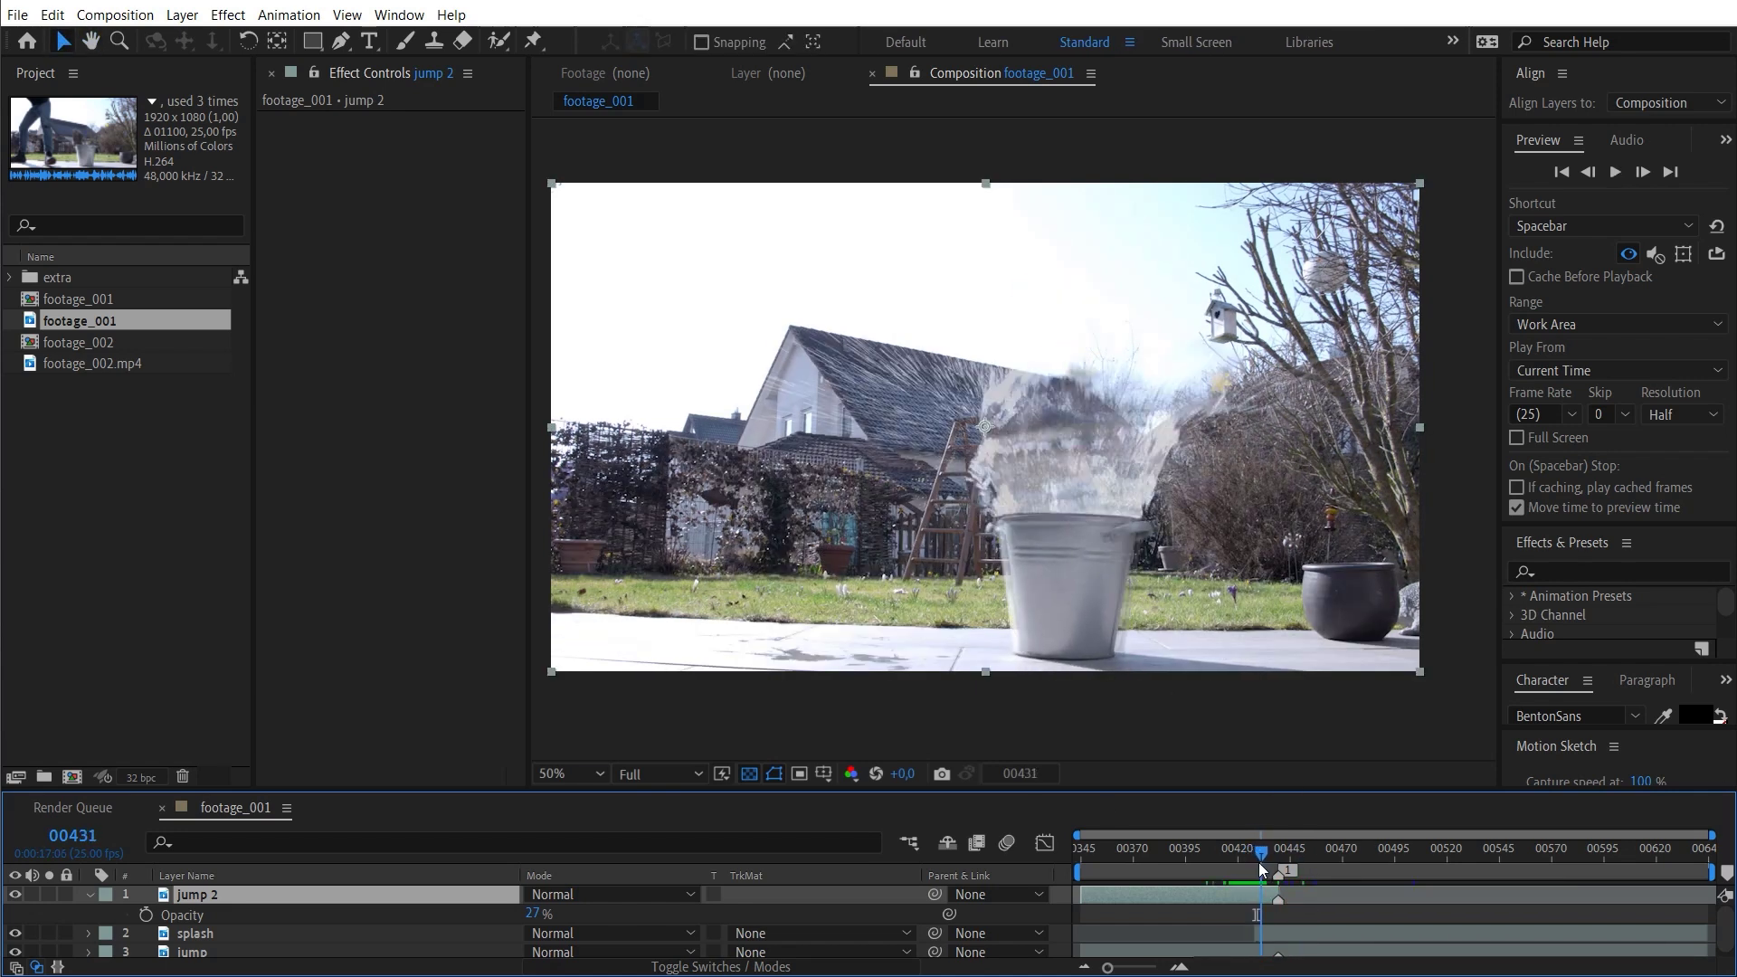
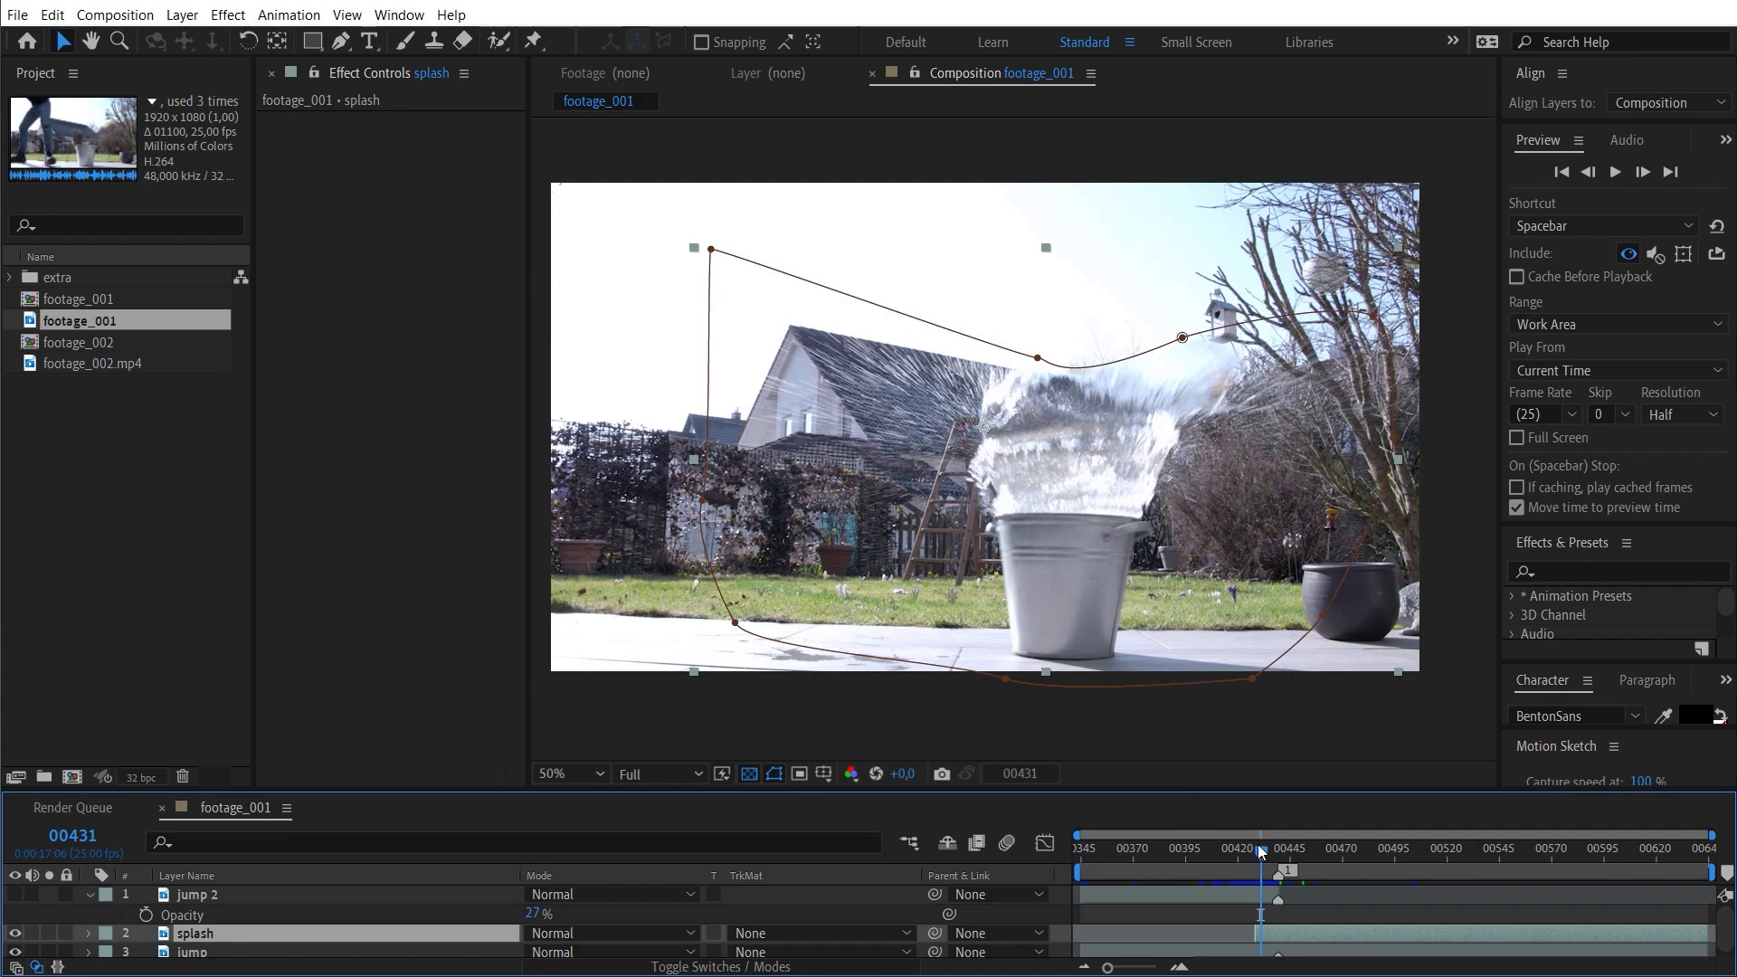
- With jump 2 hidden, solo the splash layer at frame 432 and apply the Extract keying effect to it
{"action": "left_click", "coordinate": [48, 933]}
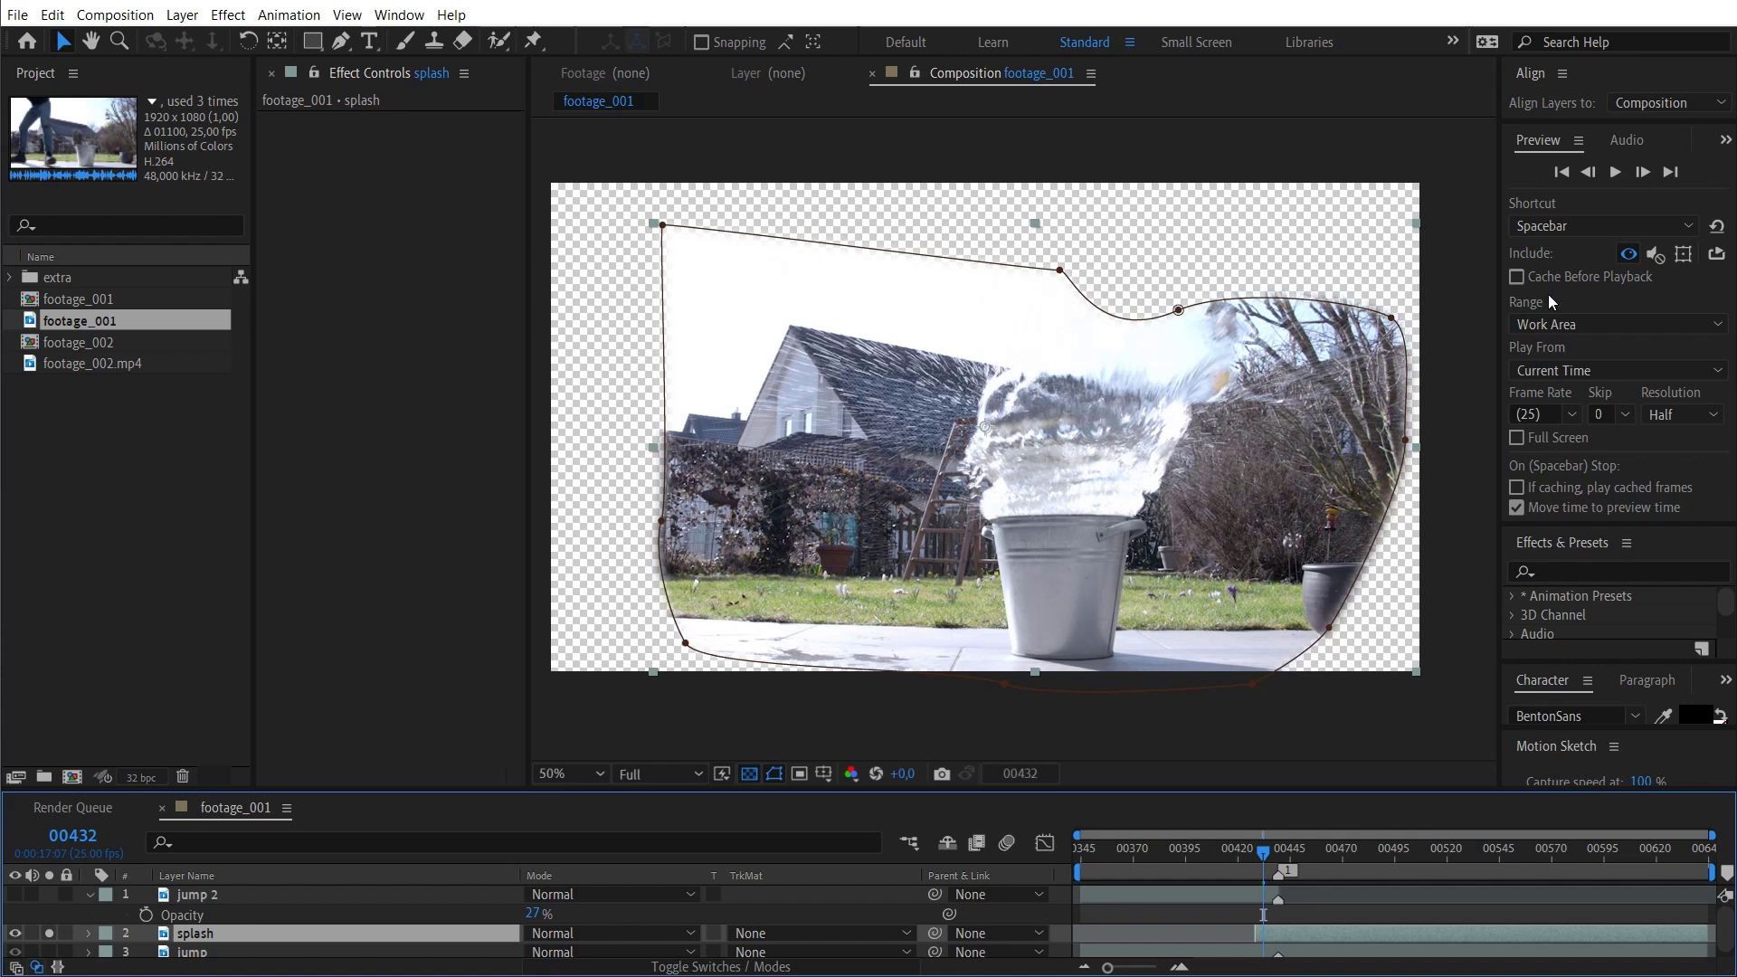
{"action": "left_click", "coordinate": [1580, 572]}
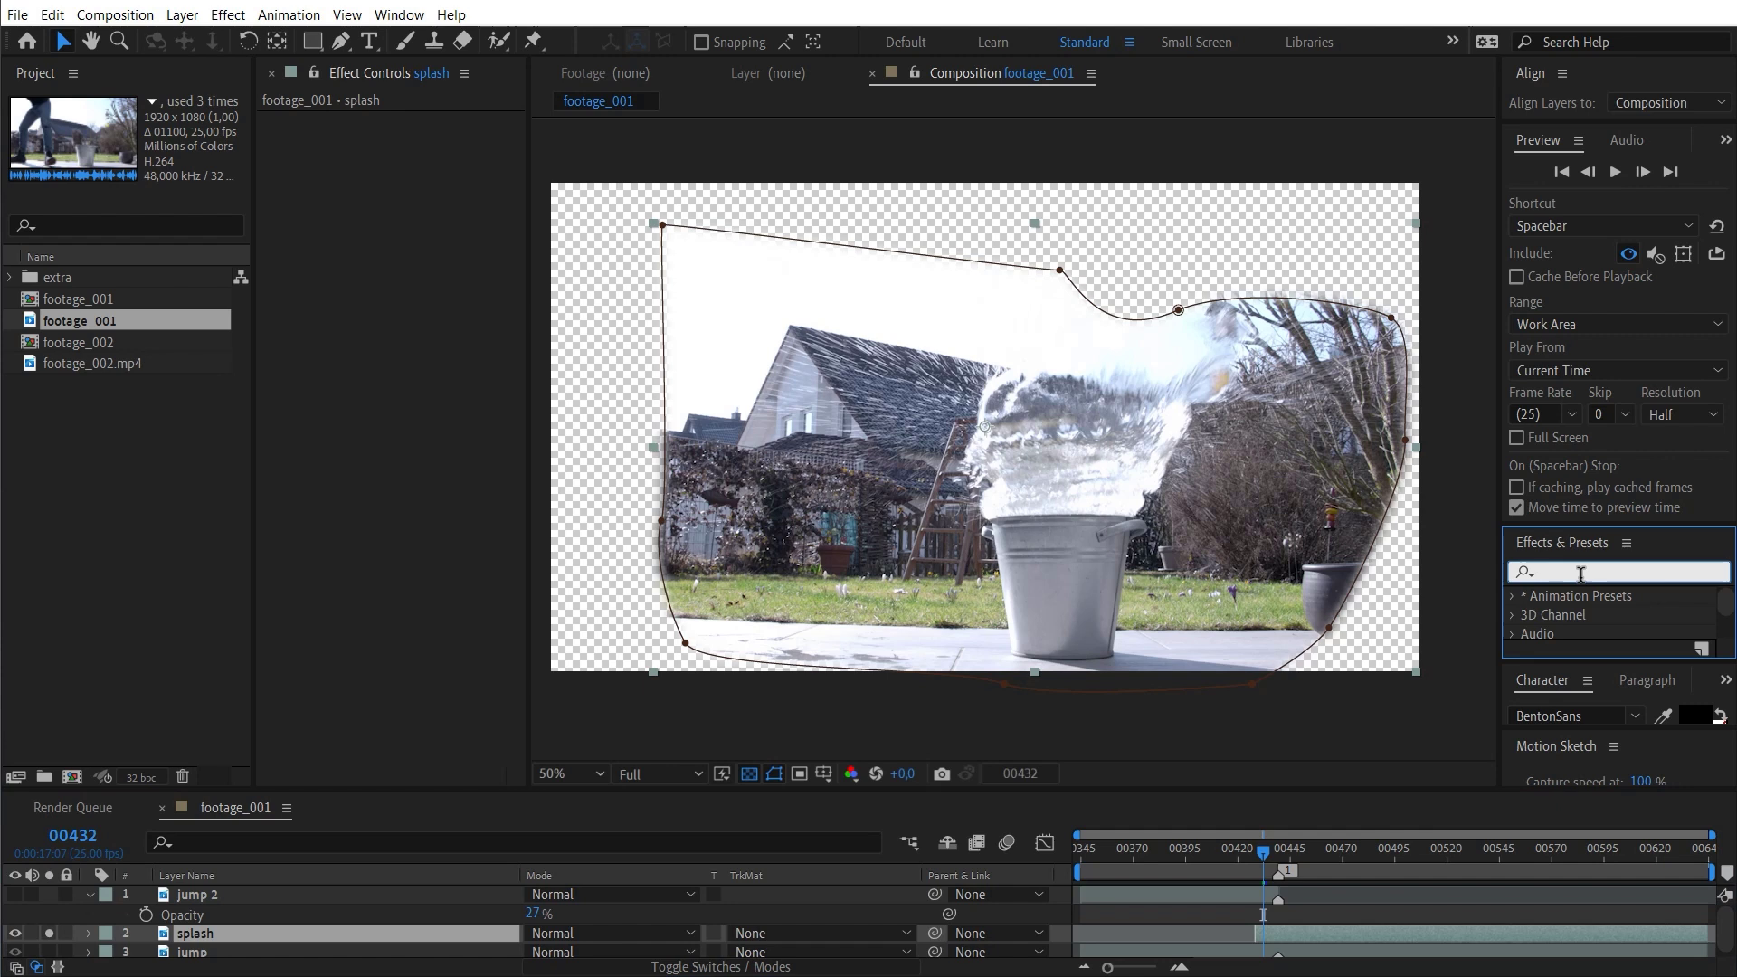
{"action": "type", "text": "ex"}
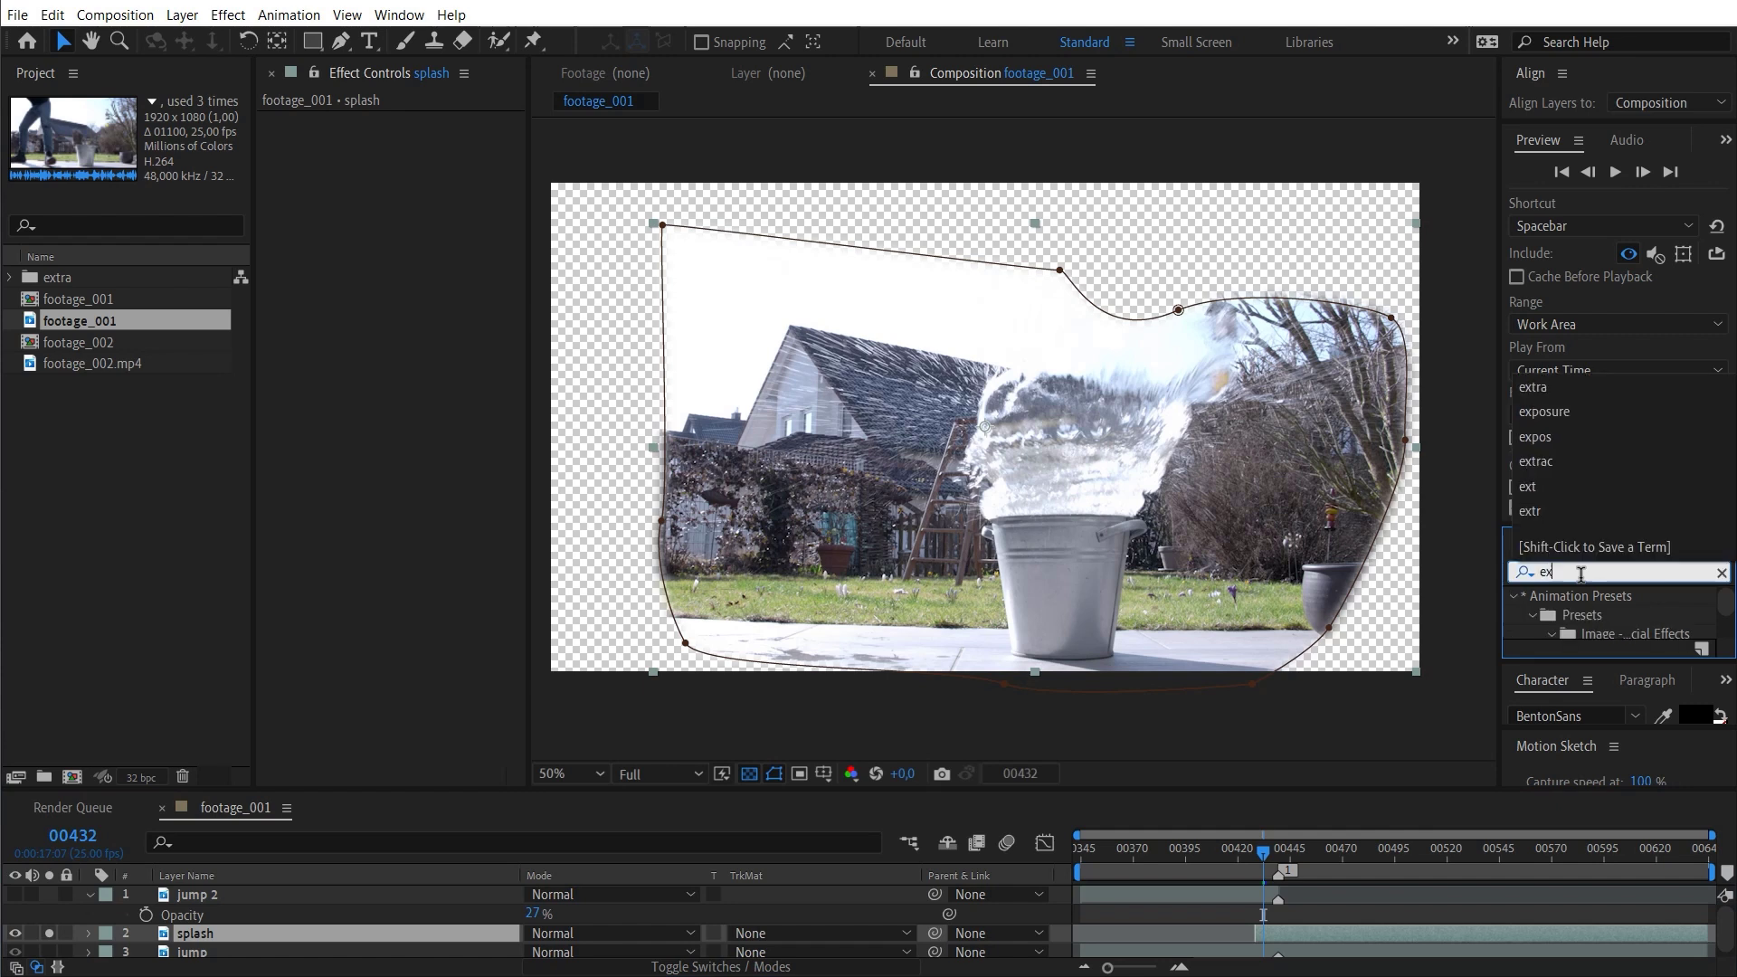
{"action": "type", "text": "trac"}
{"action": "left_click", "coordinate": [1581, 616]}
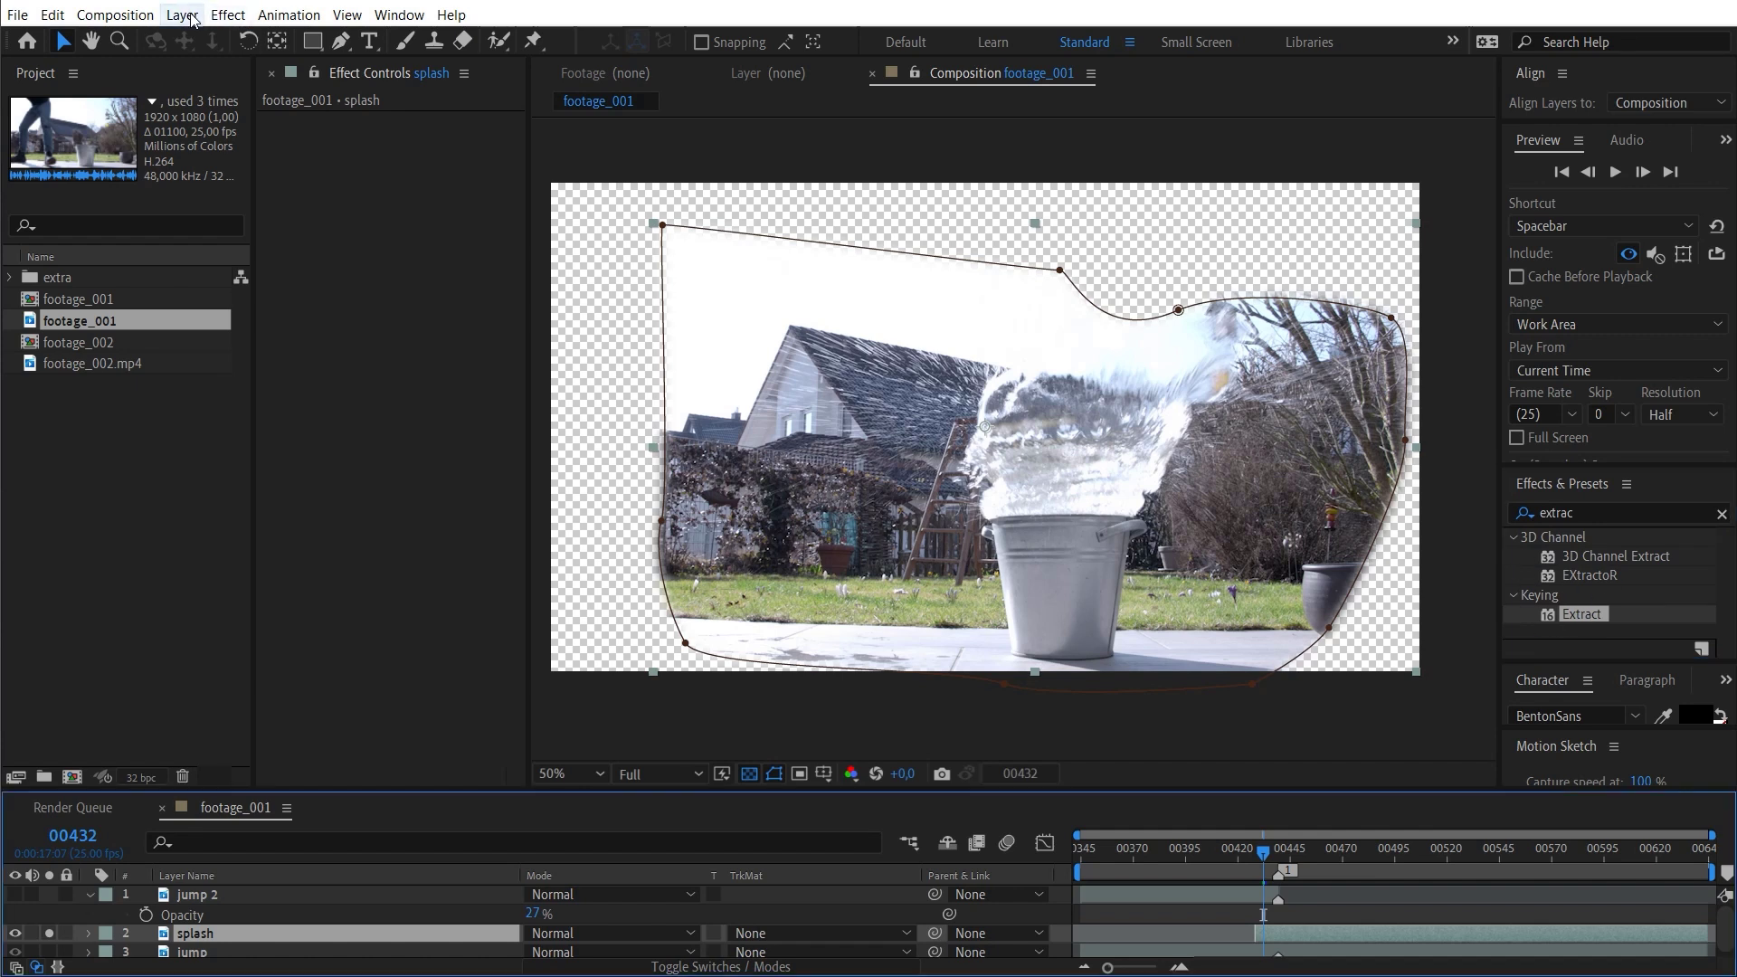
{"action": "left_click", "coordinate": [228, 16]}
{"action": "mouse_move", "coordinate": [470, 743]}
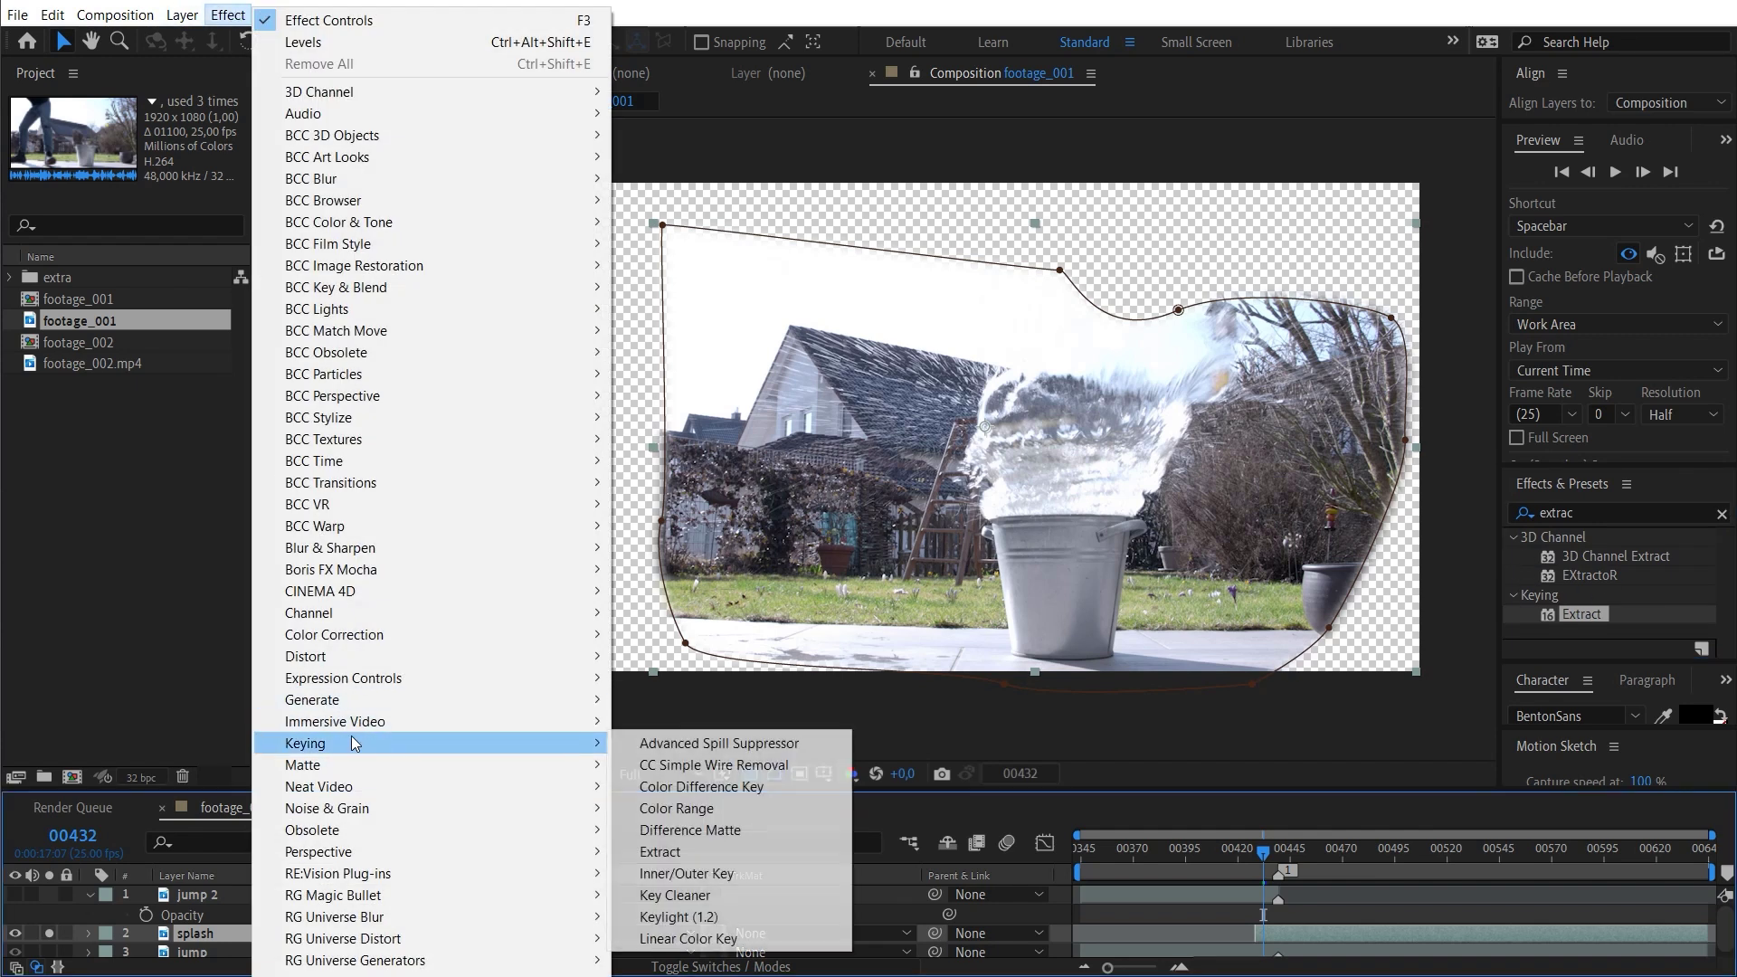
{"action": "left_click", "coordinate": [659, 852]}
- Turn off the transparency grid and set the splash layer's Extract black point to 168 and black softness to 22
{"action": "left_click_drag", "start_coordinate": [520, 262], "coordinate": [661, 271]}
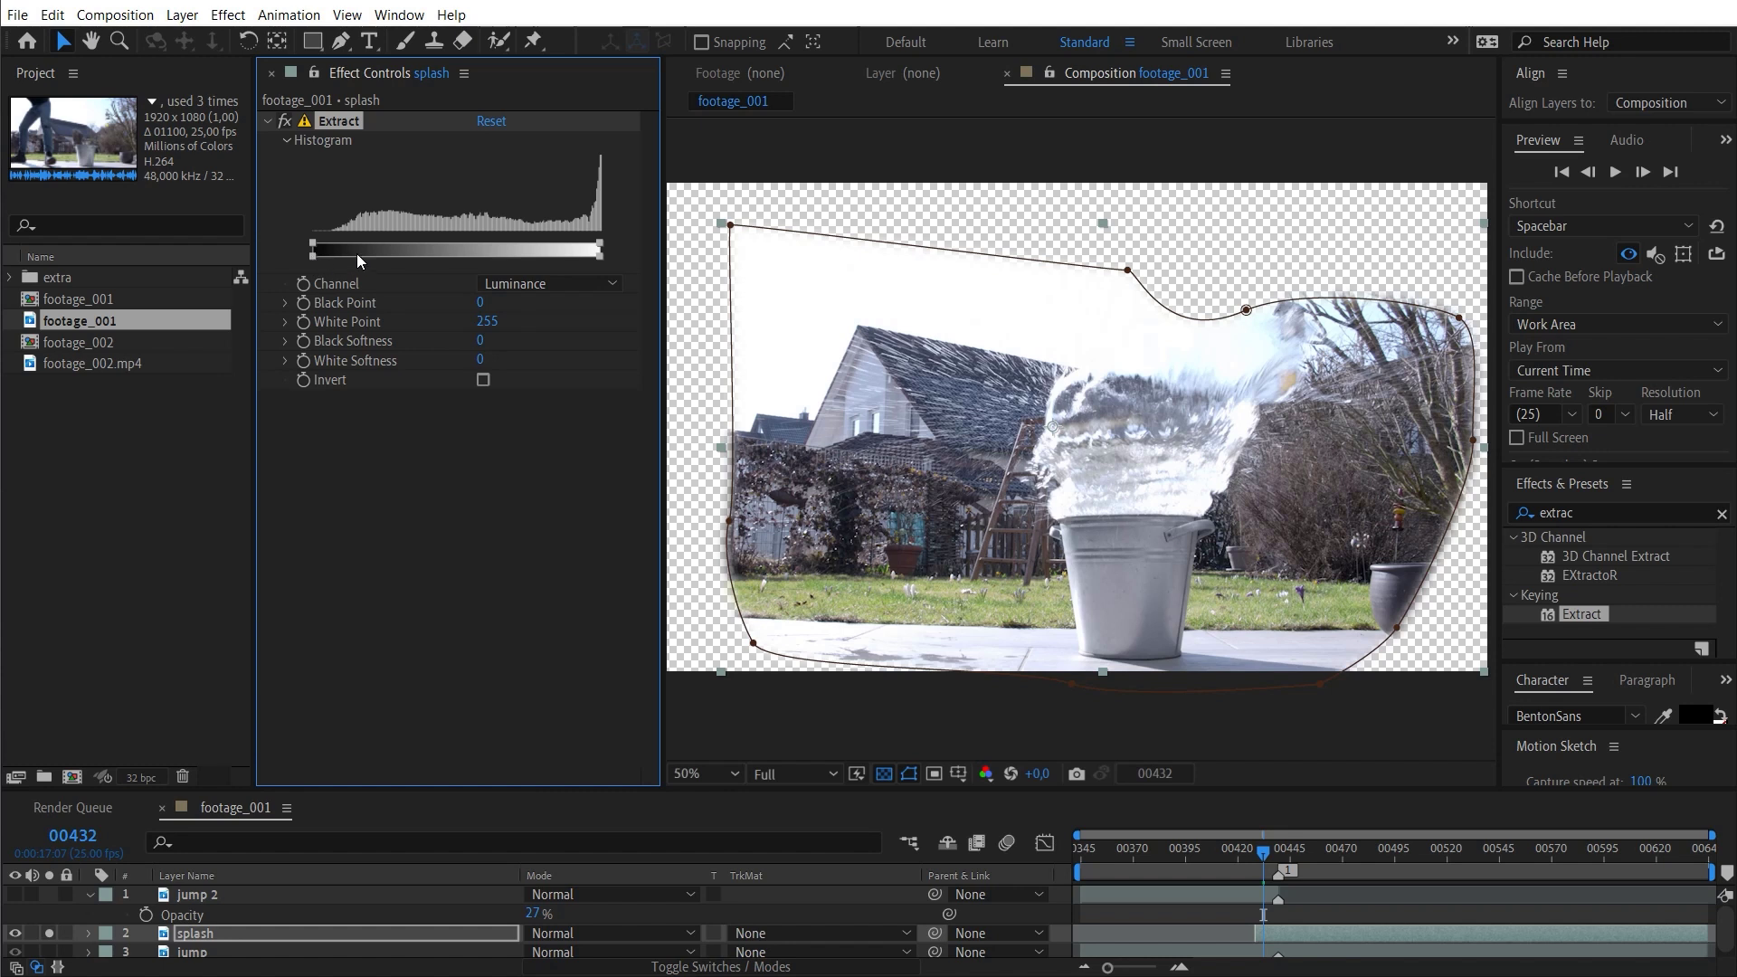
{"action": "left_click_drag", "start_coordinate": [311, 242], "coordinate": [382, 251]}
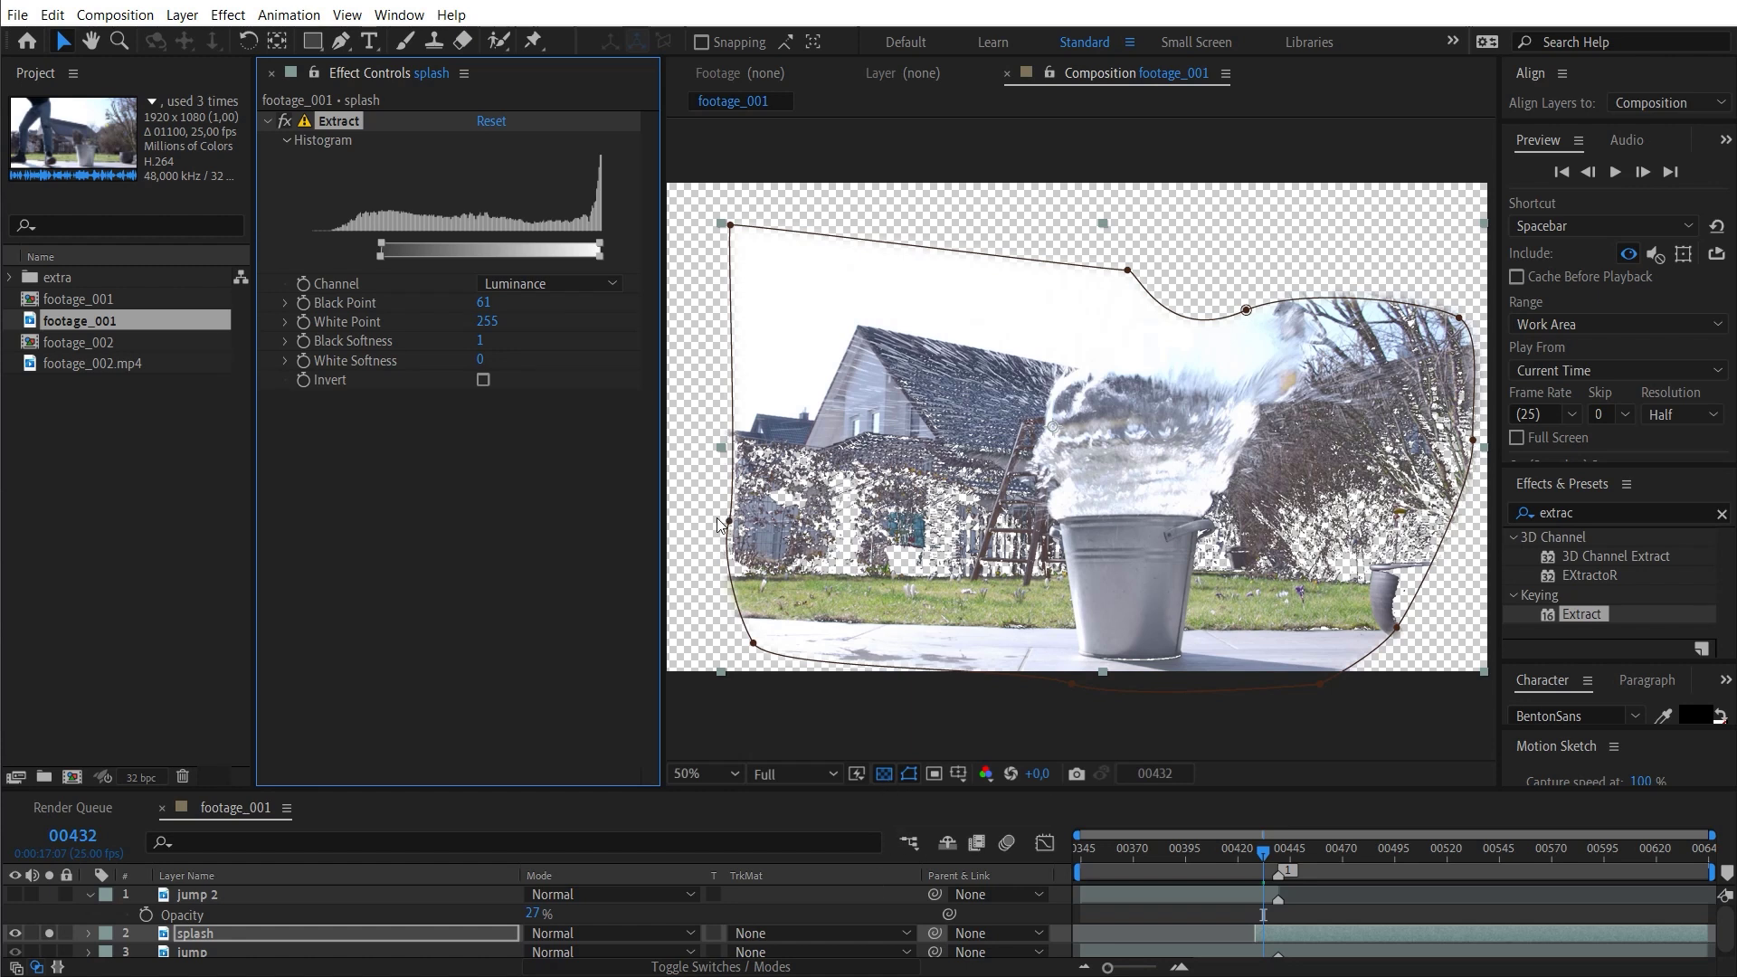
{"action": "left_click", "coordinate": [883, 774]}
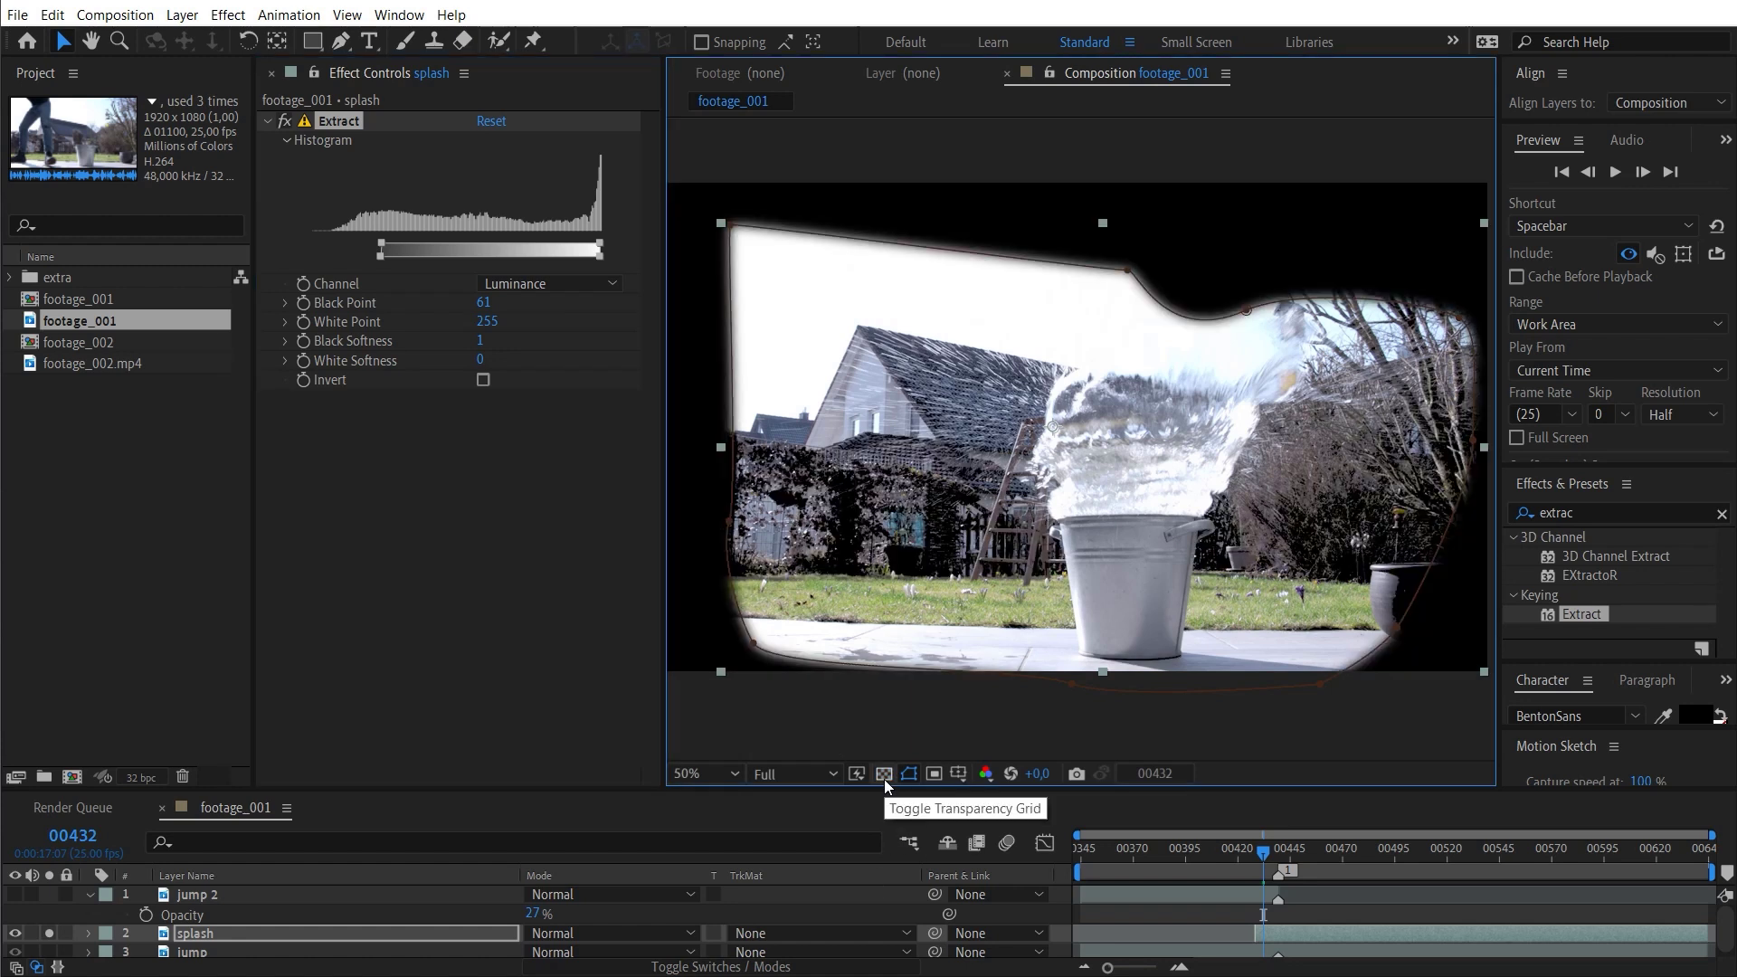
{"action": "left_click_drag", "start_coordinate": [387, 256], "coordinate": [502, 264]}
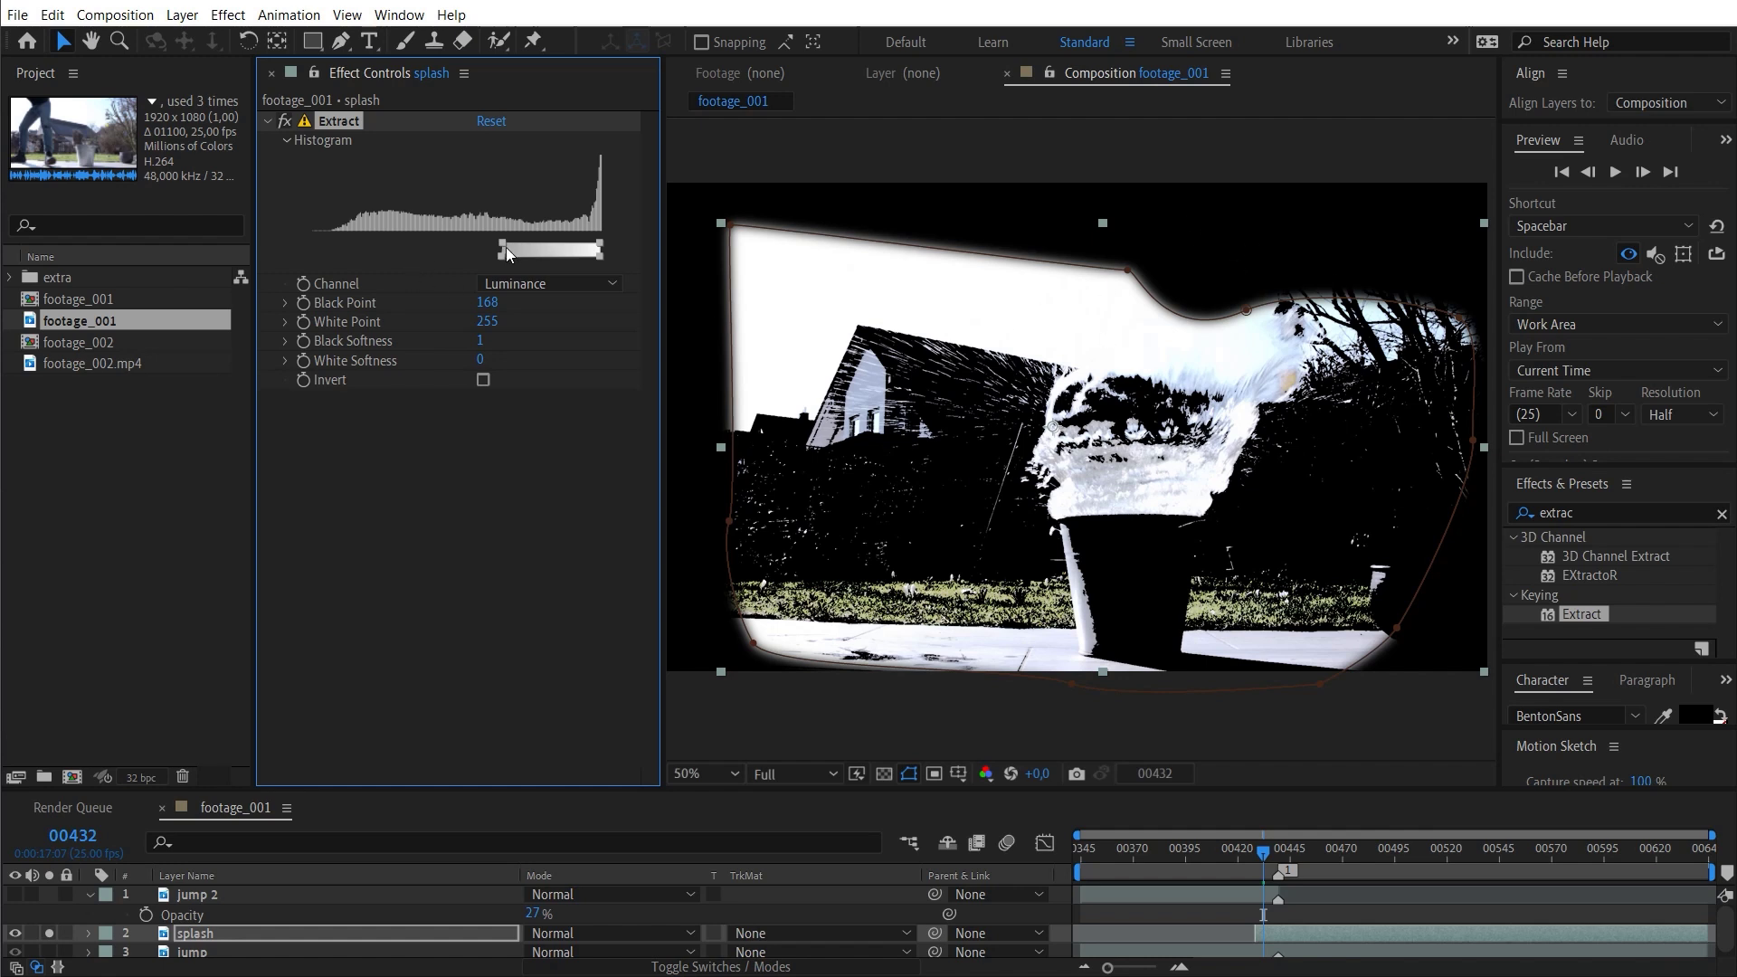
{"action": "left_click_drag", "start_coordinate": [500, 257], "coordinate": [478, 259]}
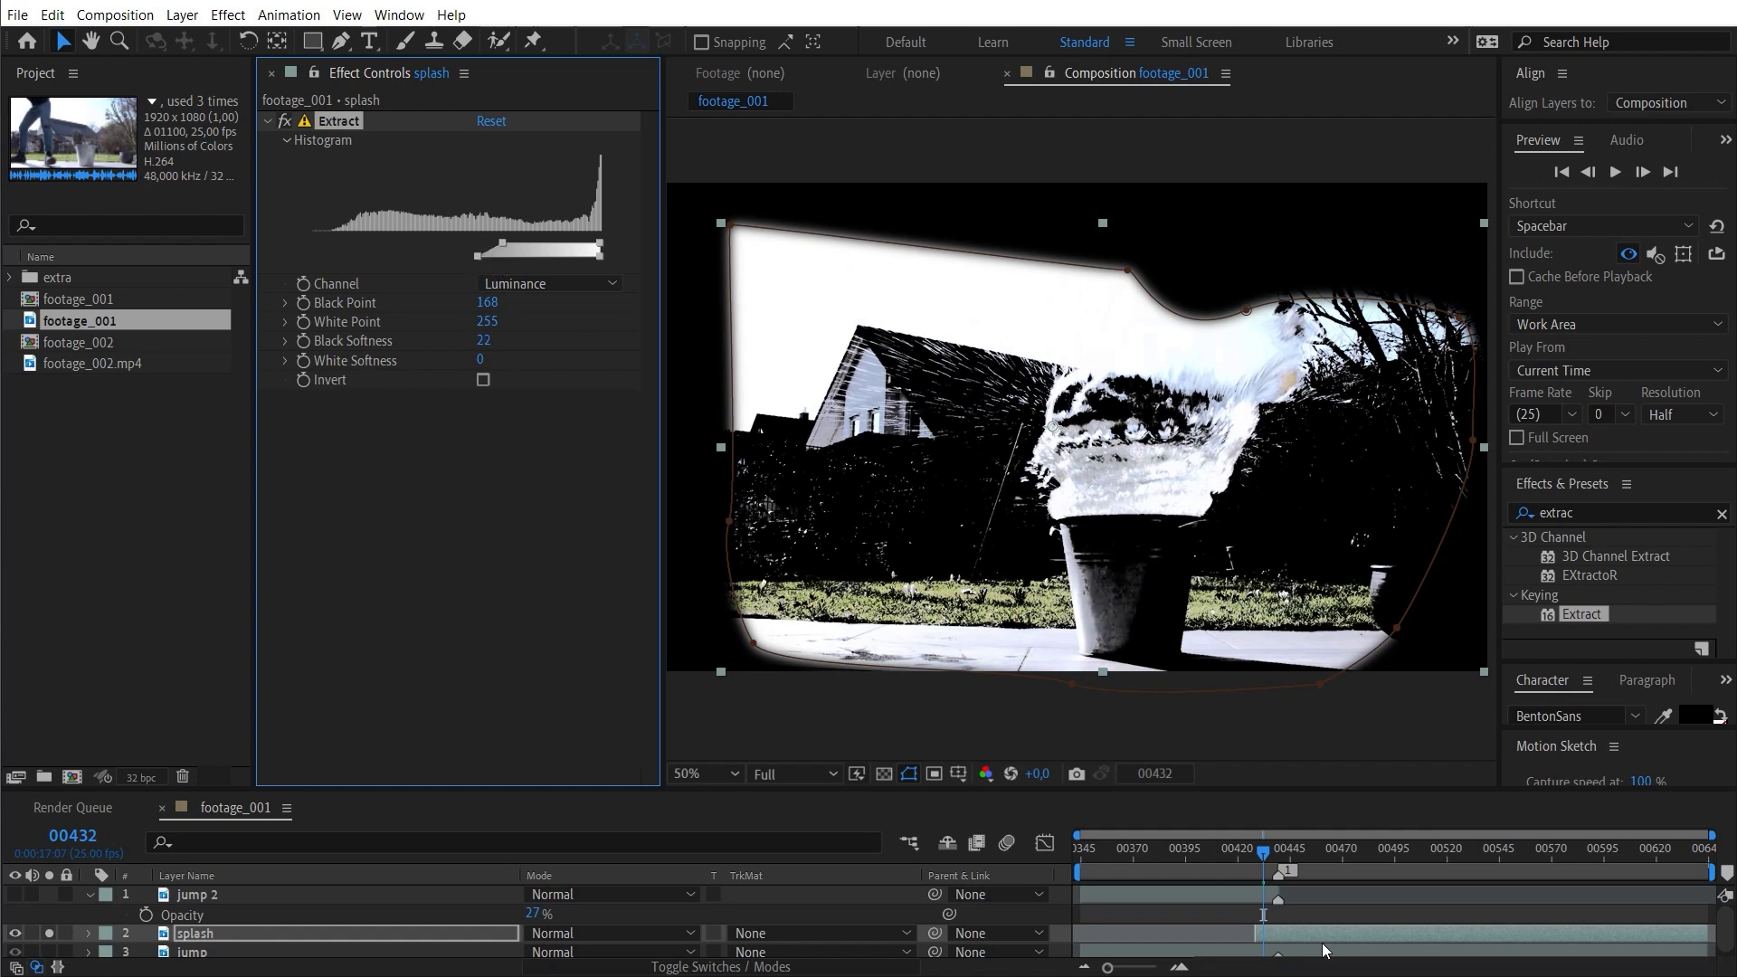
- Solo the jump layer as well and adjust the splash layer's Extract to black point 157 and black softness 46
{"action": "left_click", "coordinate": [88, 896]}
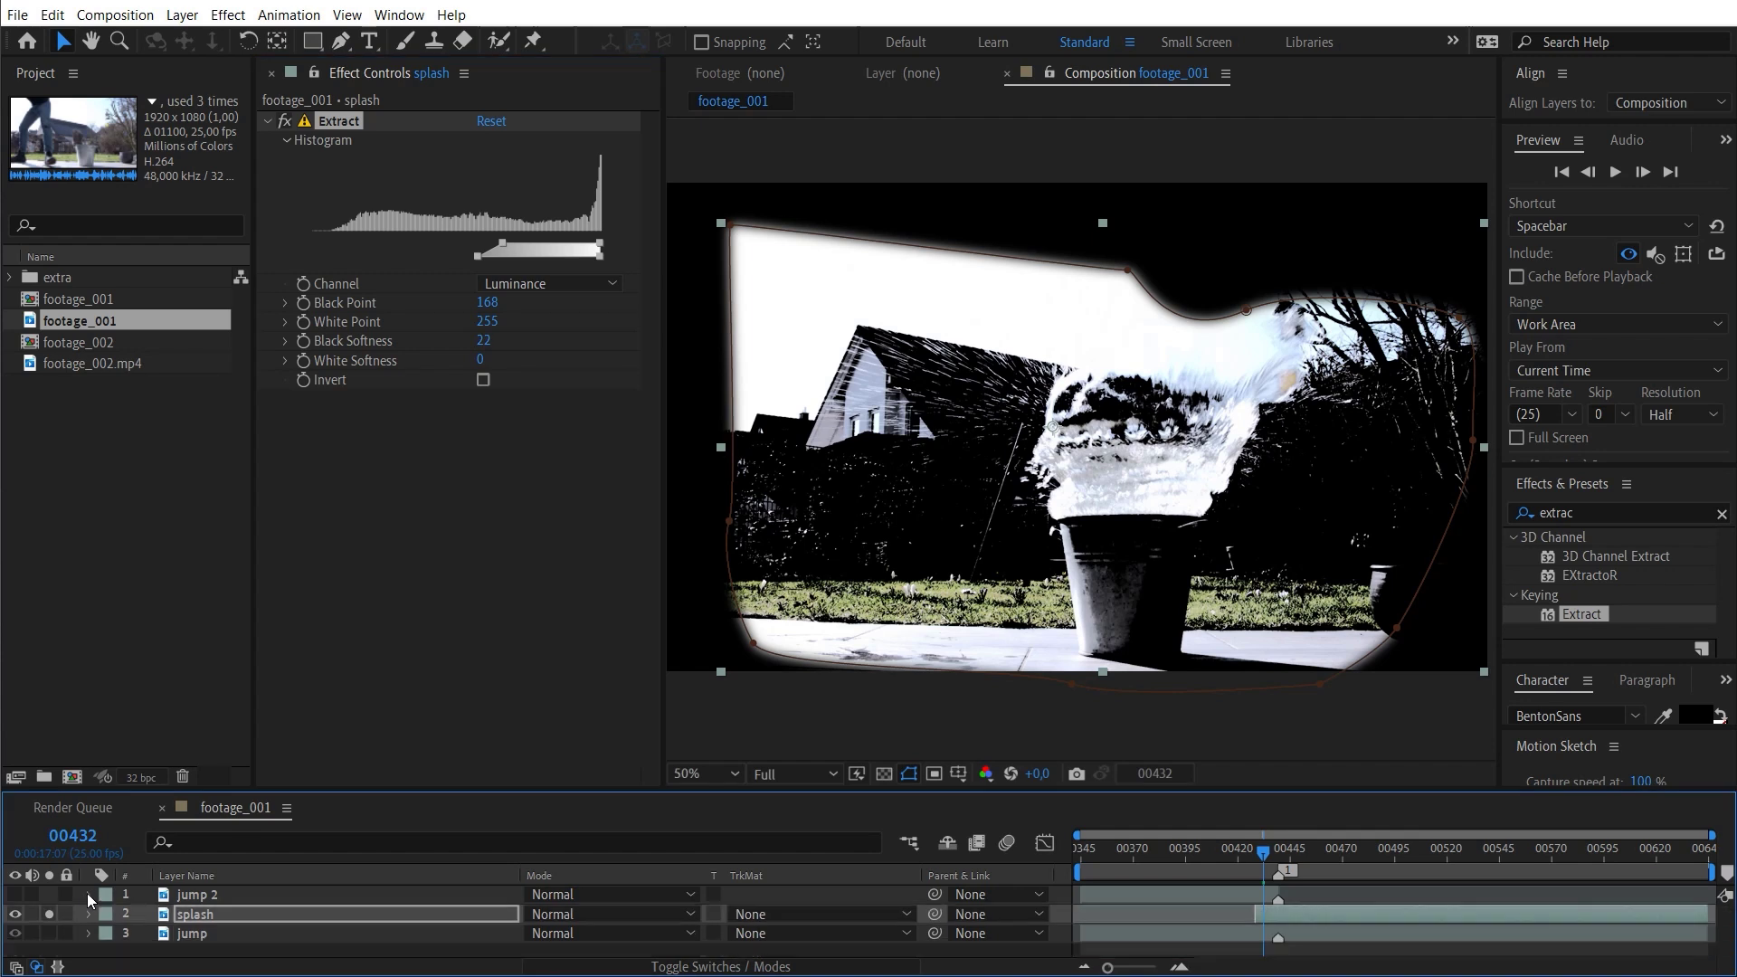
{"action": "left_click", "coordinate": [49, 933]}
{"action": "key", "text": "period"}
{"action": "left_click_drag", "start_coordinate": [503, 245], "coordinate": [456, 257]}
- Raise the splash mask's point at the jumper's waist in frame 430 and check the mask through frame 434
{"action": "key", "text": "Page_Up"}
{"action": "key", "text": "Page_Up"}
{"action": "key", "text": "Page_Up"}
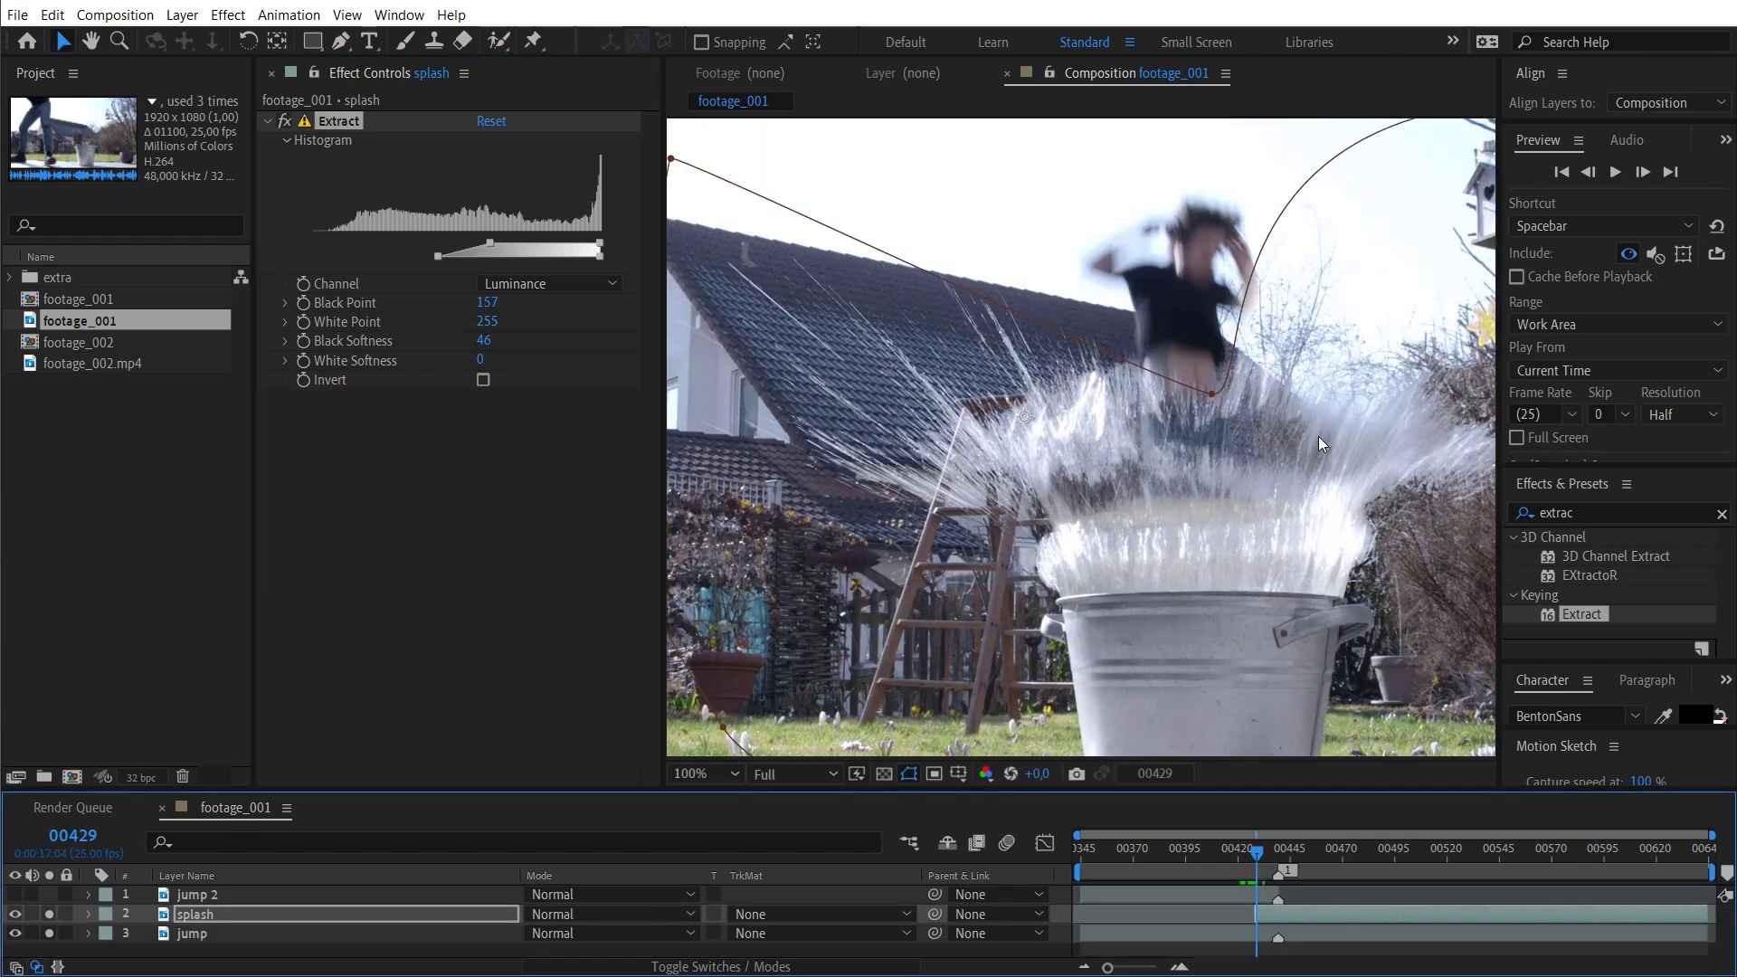
{"action": "left_click", "coordinate": [1217, 401]}
{"action": "key", "text": "Page_Down"}
{"action": "left_click_drag", "start_coordinate": [1217, 401], "coordinate": [1215, 349]}
{"action": "key", "text": "Page_Down"}
{"action": "key", "text": "Page_Down"}
{"action": "key", "text": "Page_Down"}
{"action": "key", "text": "Page_Down"}
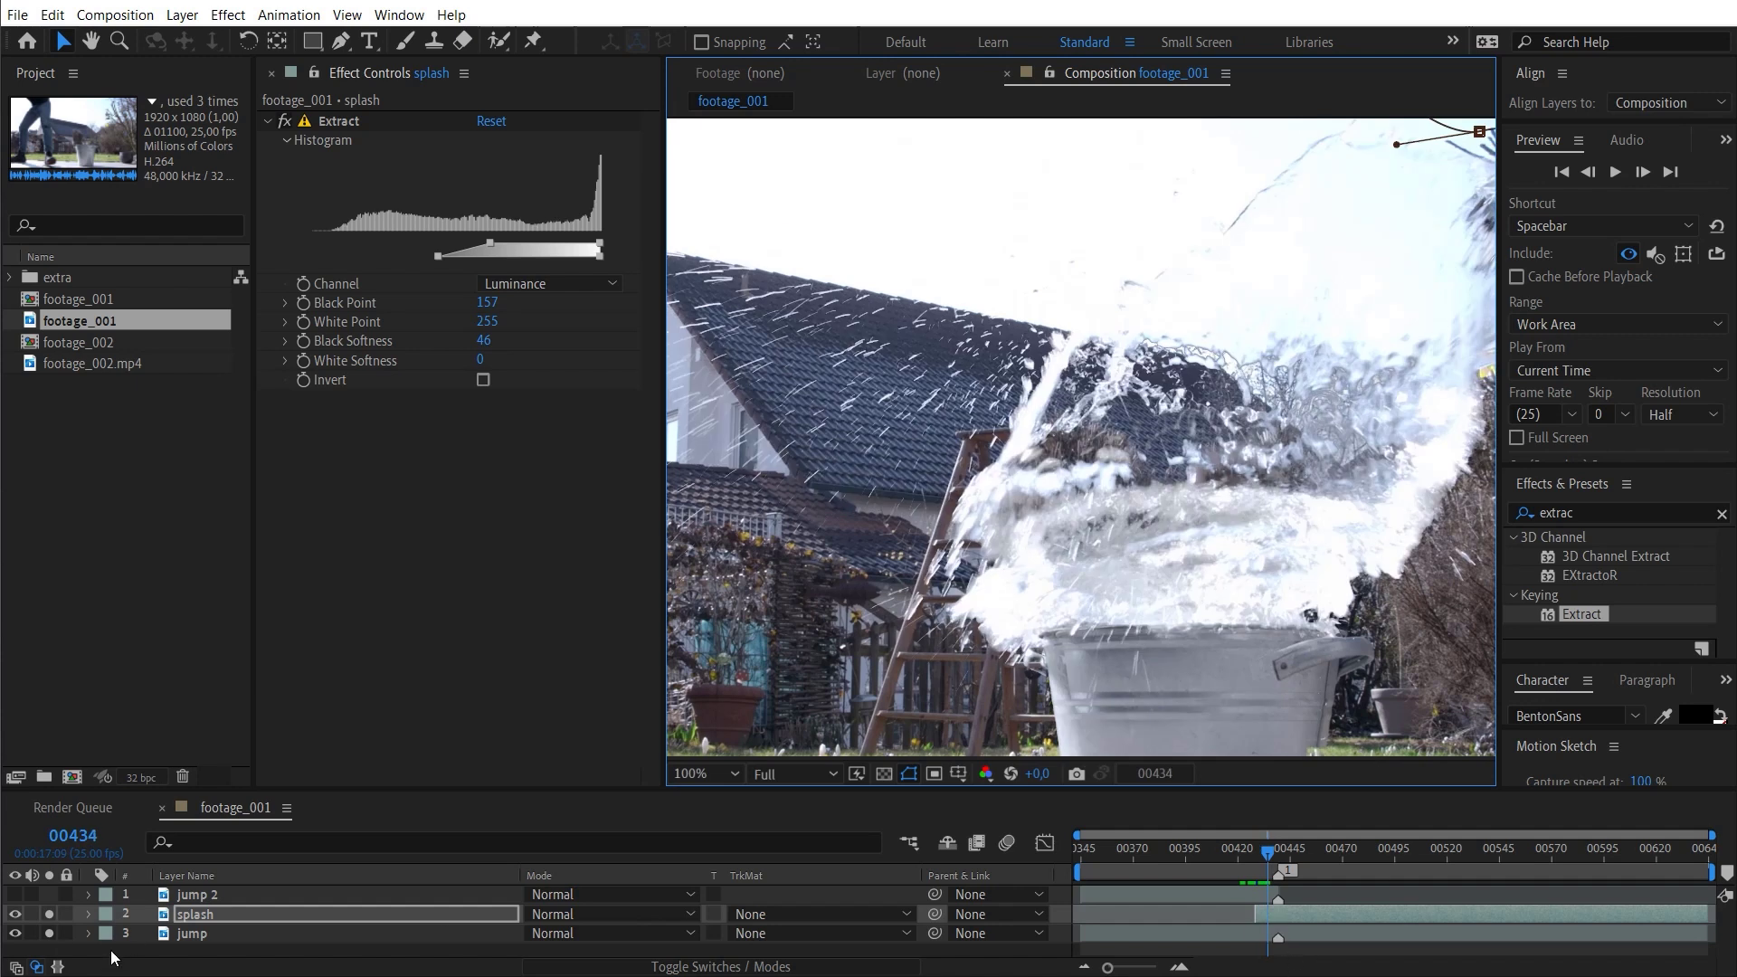
- Set the splash layer's opacity to 98%
{"action": "left_click", "coordinate": [202, 912]}
{"action": "key", "text": "t"}
{"action": "left_click_drag", "start_coordinate": [536, 932], "coordinate": [350, 952]}
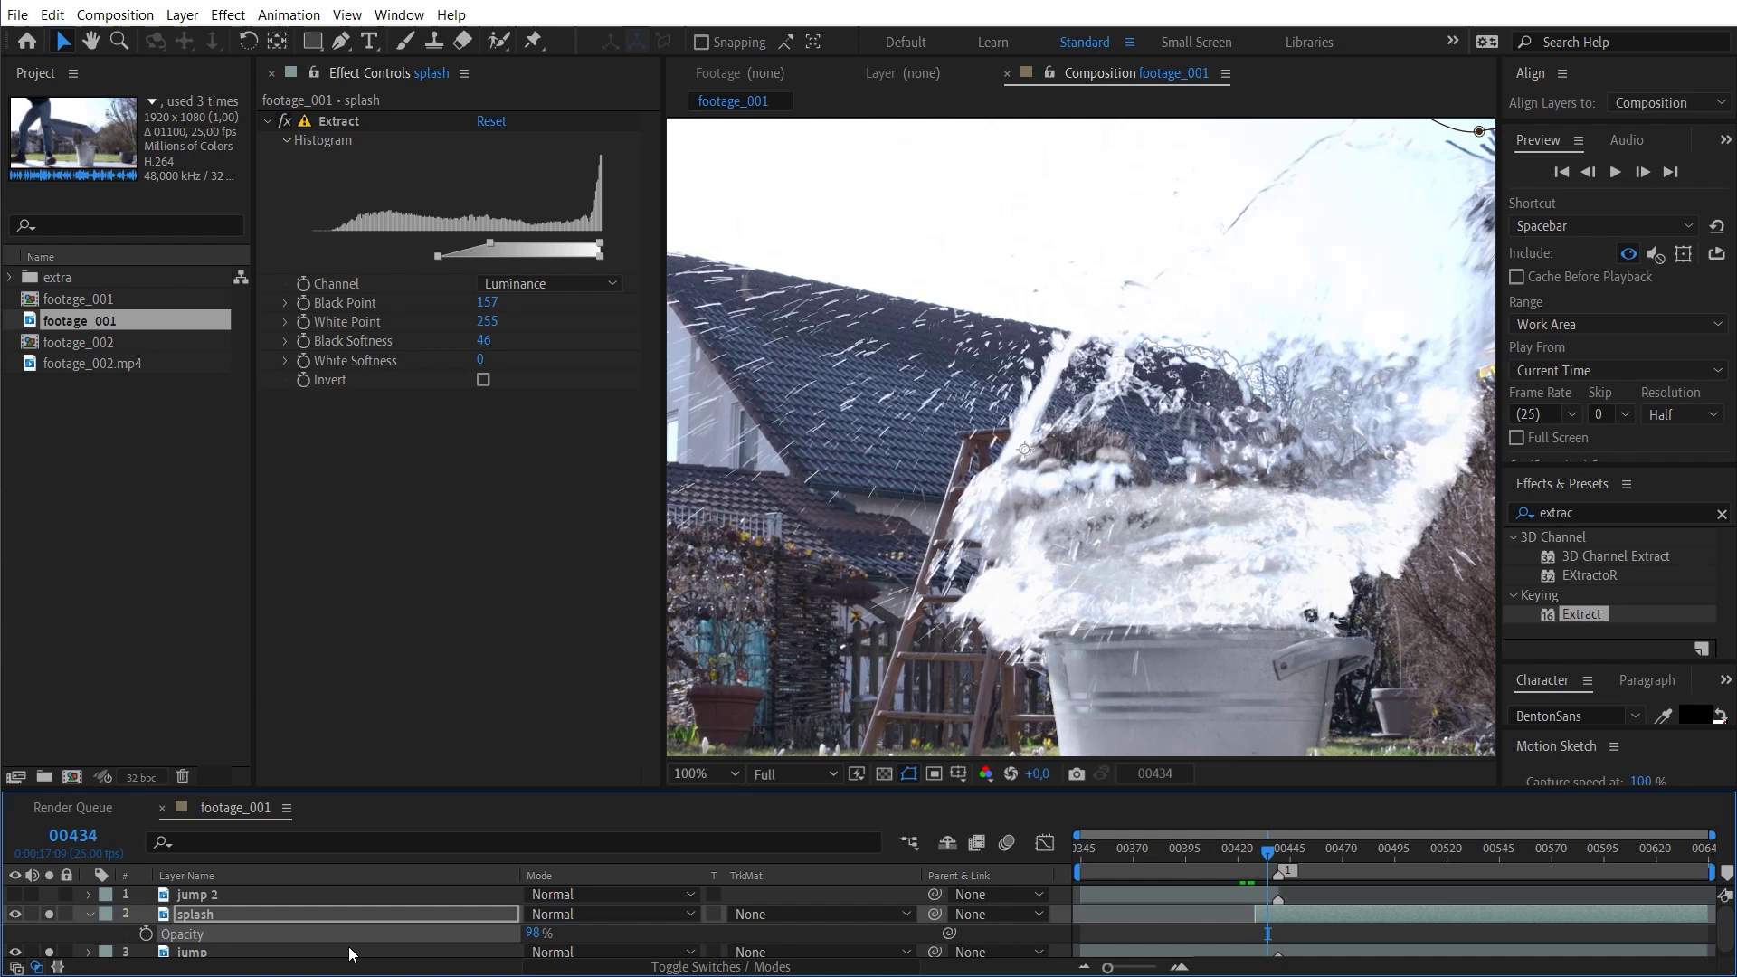
- Show the jump 2 layer again at 6% opacity and preview the composite
{"action": "left_click", "coordinate": [227, 897]}
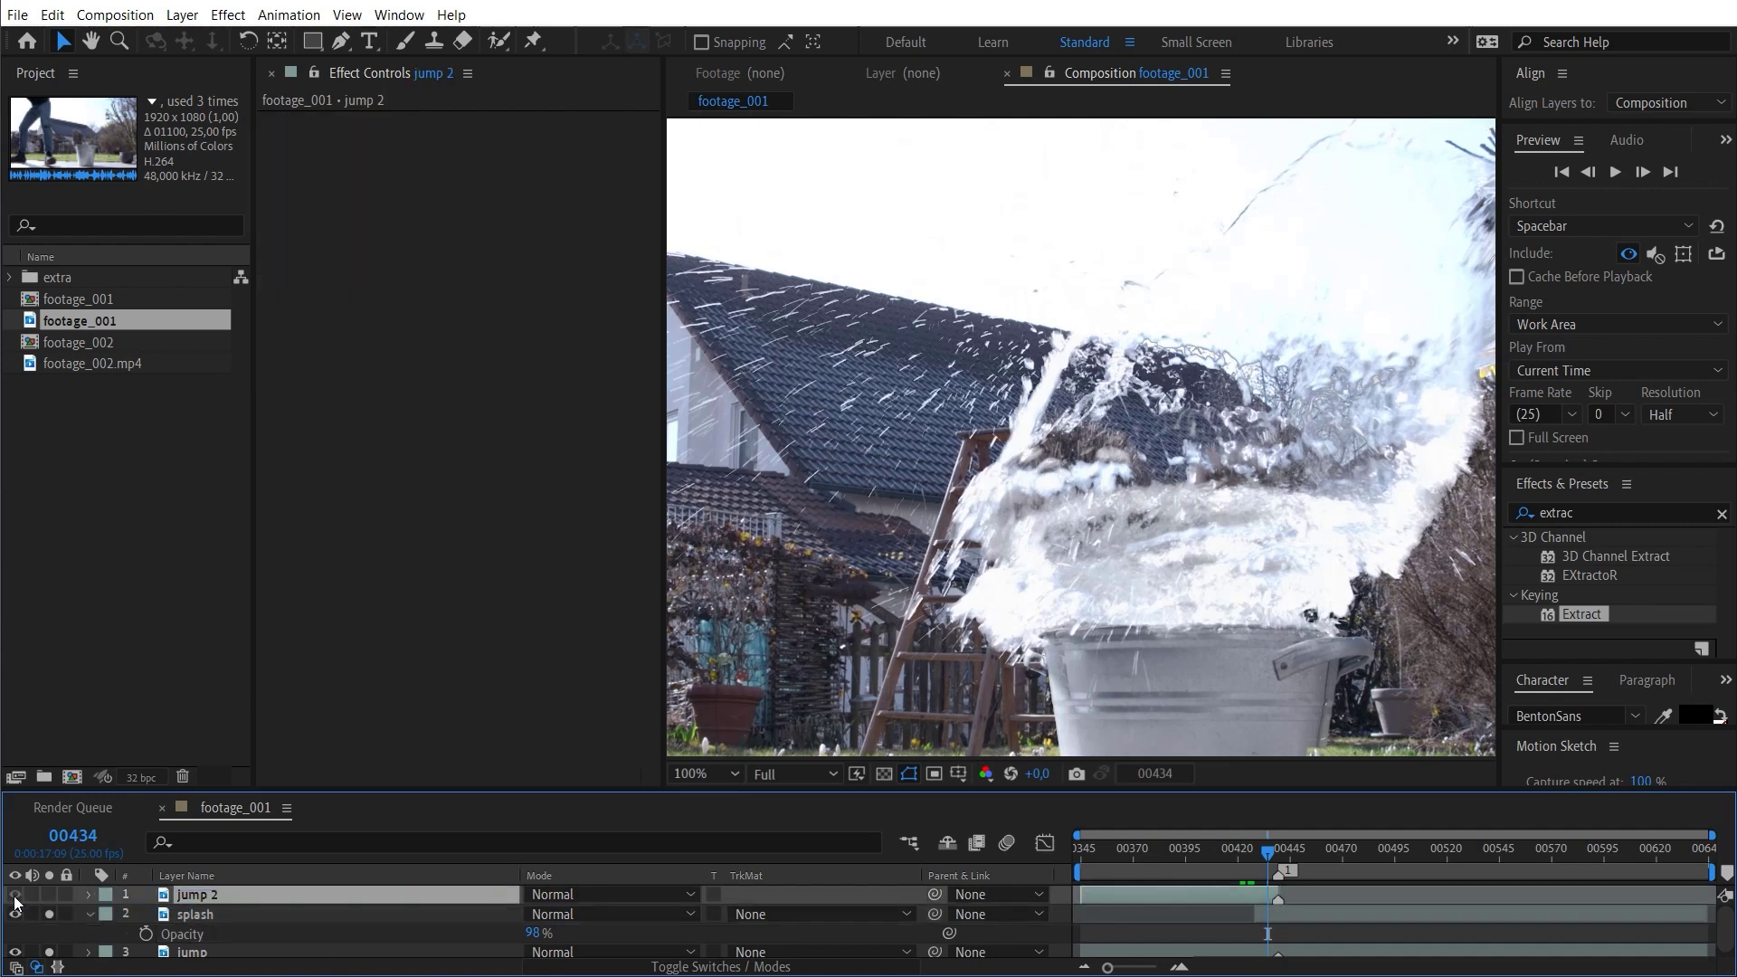
{"action": "left_click", "coordinate": [15, 896]}
{"action": "key", "text": "t"}
{"action": "left_click_drag", "start_coordinate": [535, 918], "coordinate": [396, 928]}
{"action": "scroll", "coordinate": [1310, 405], "scroll_direction": "down", "scroll_amount": 2}
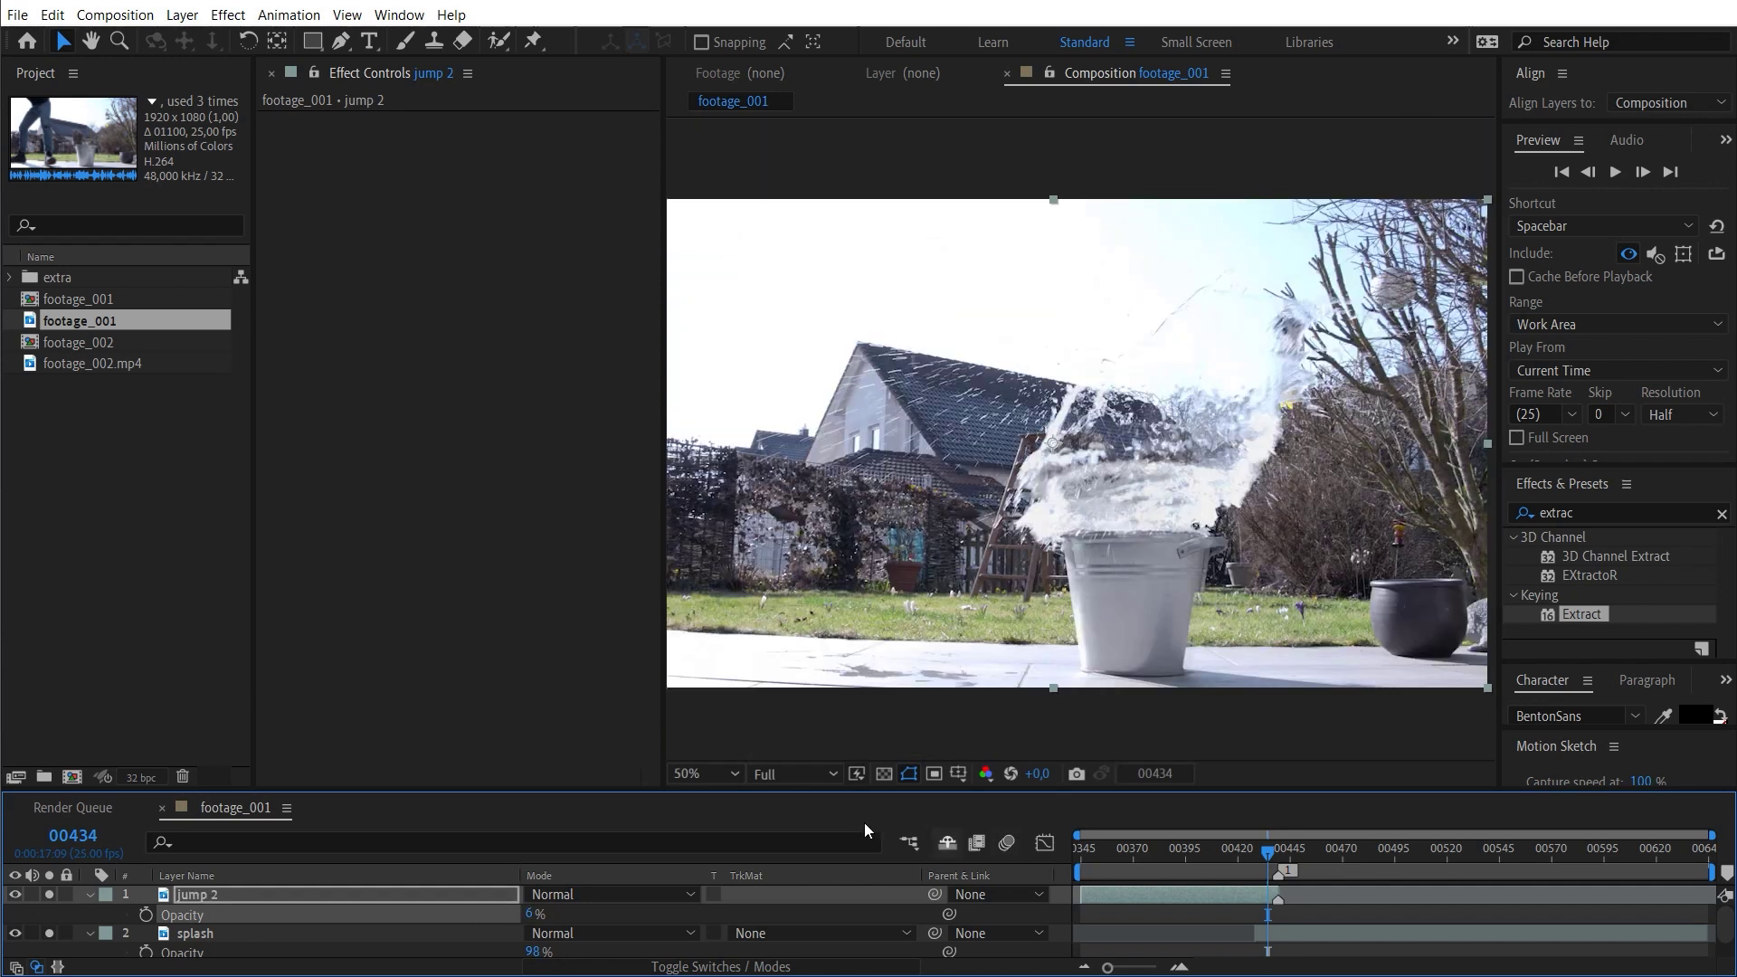
{"action": "key", "text": "space"}
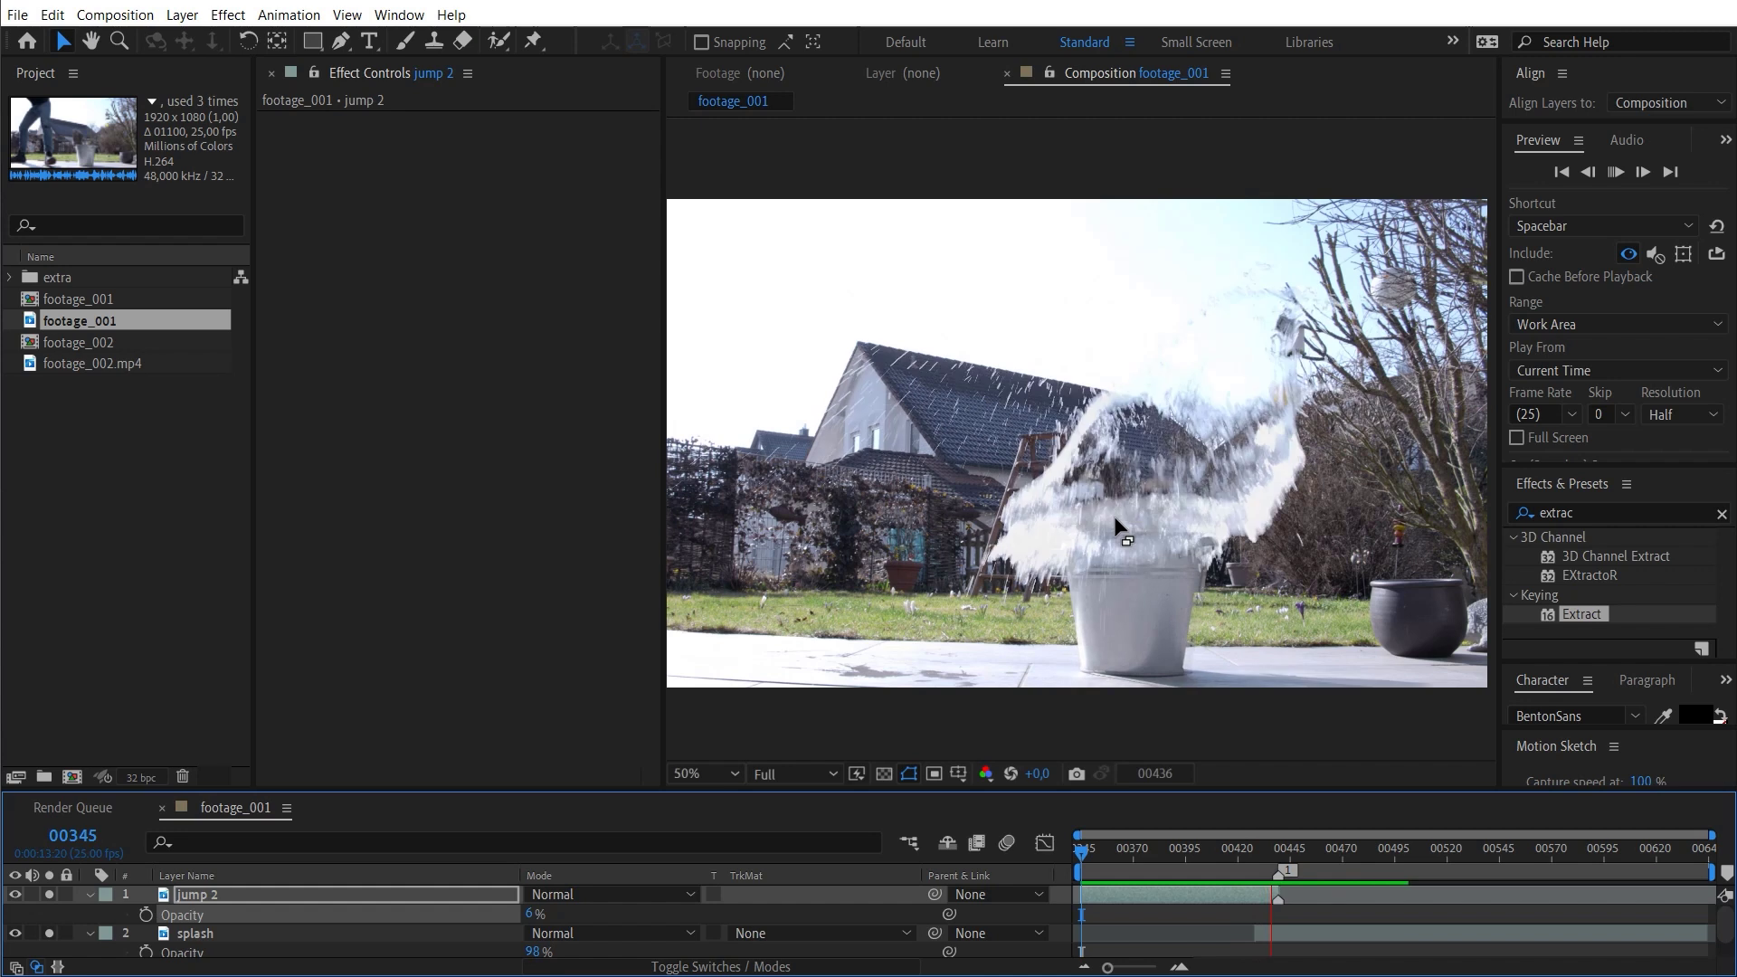
- Trim the end of the splash layer to frame 439
{"action": "scroll", "coordinate": [1327, 921], "scroll_direction": "down", "scroll_amount": 1}
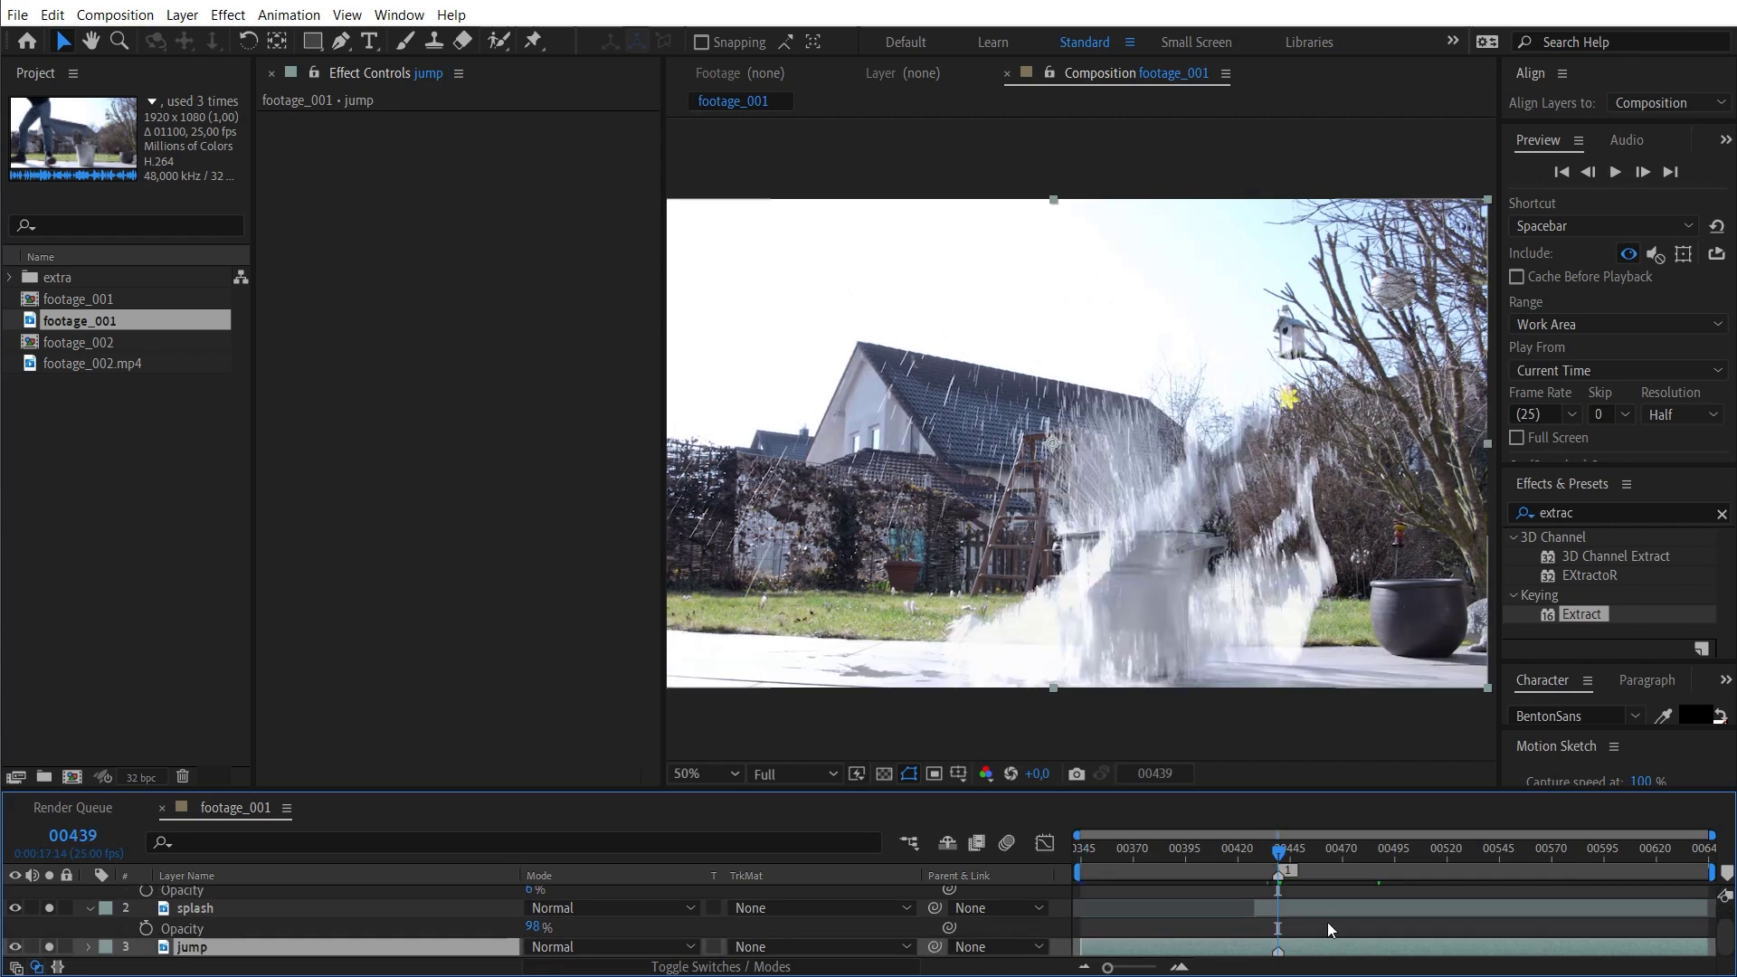
{"action": "left_click", "coordinate": [1319, 937]}
{"action": "left_click", "coordinate": [1313, 948]}
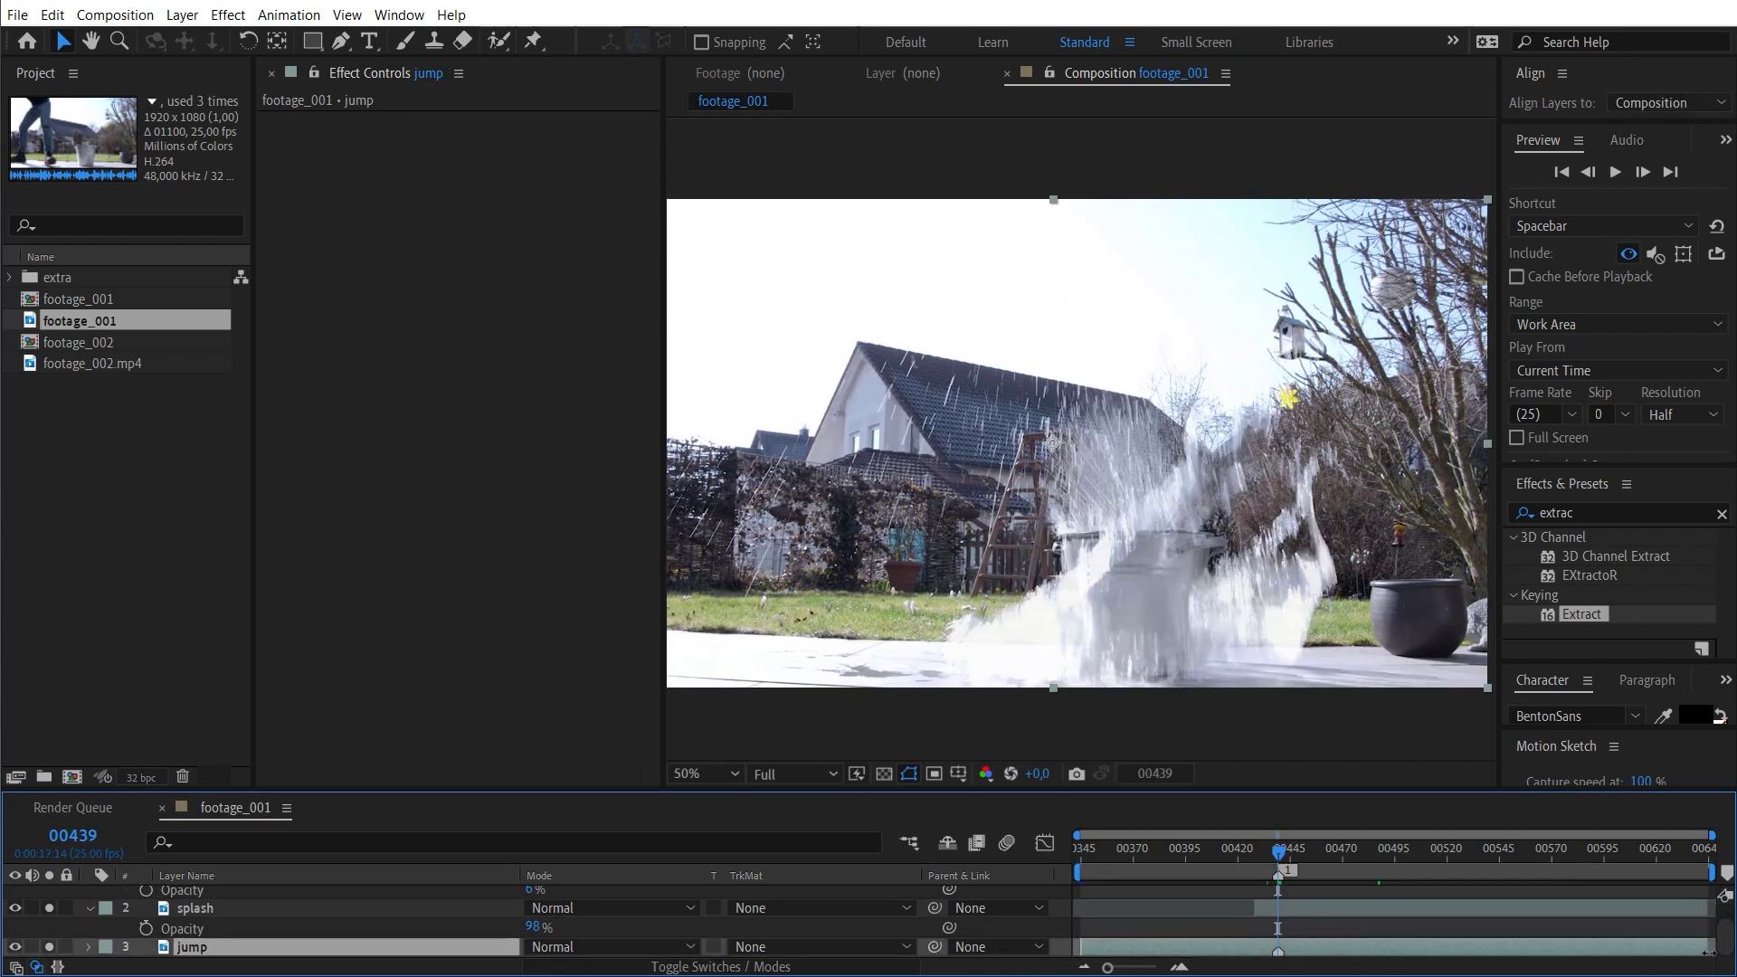
{"action": "left_click", "coordinate": [1314, 908]}
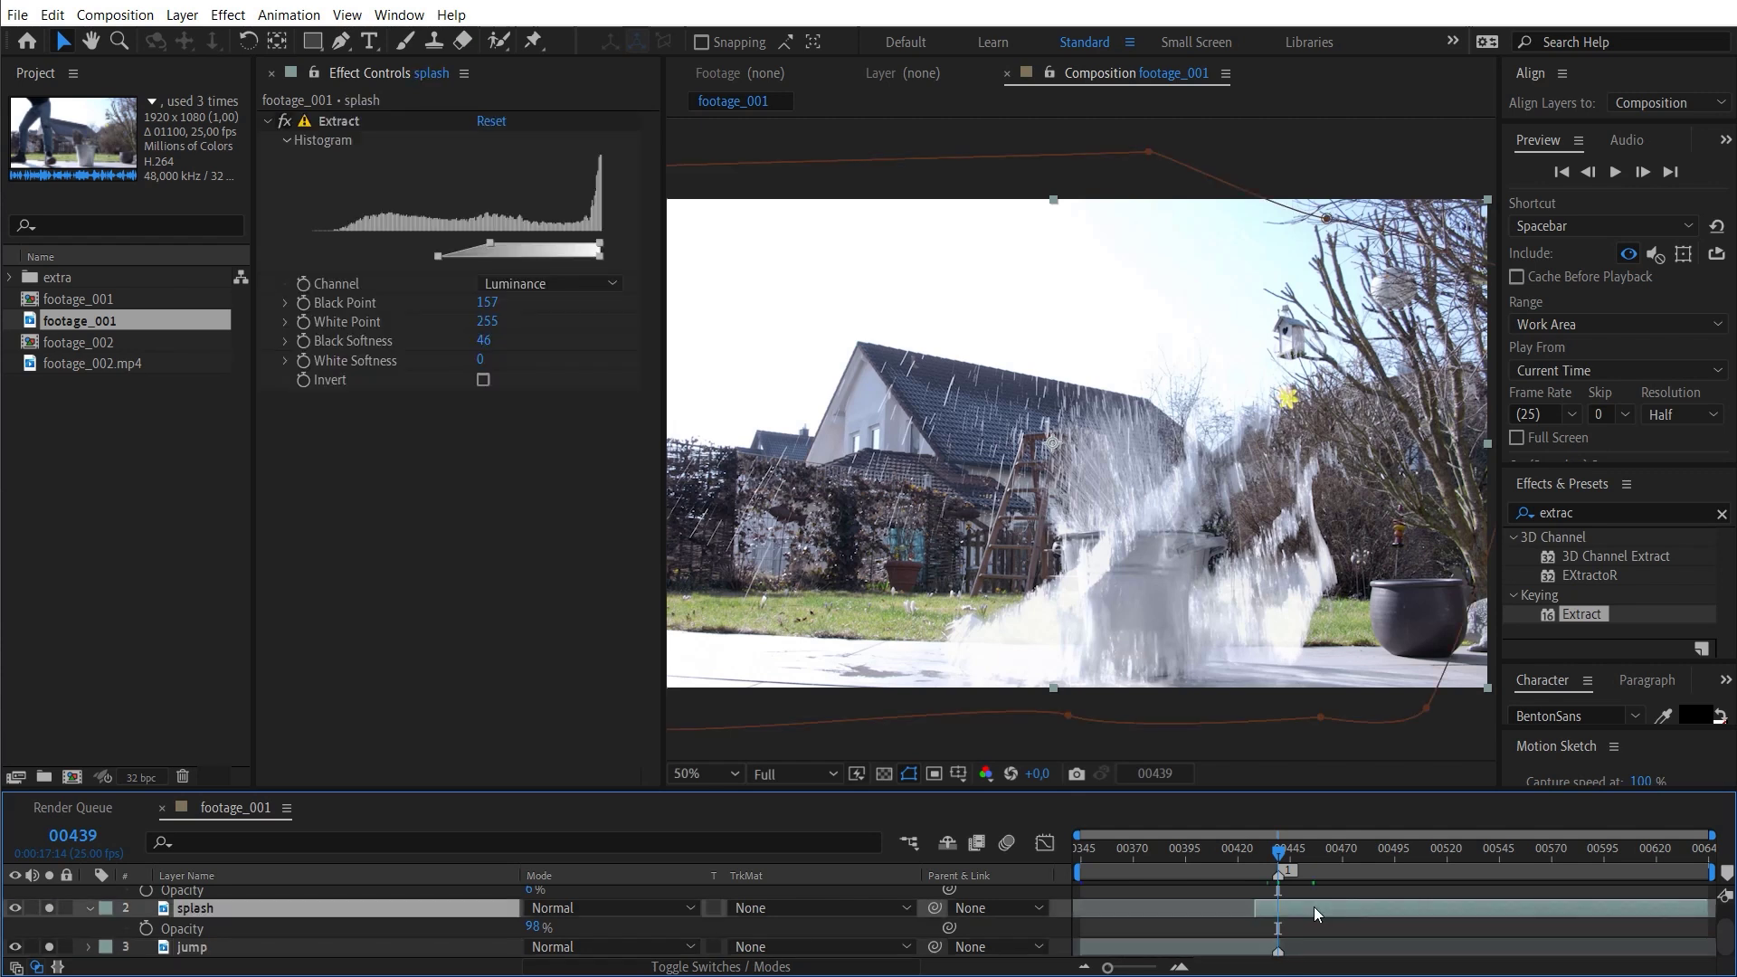
{"action": "left_click_drag", "start_coordinate": [1709, 908], "coordinate": [1292, 932]}
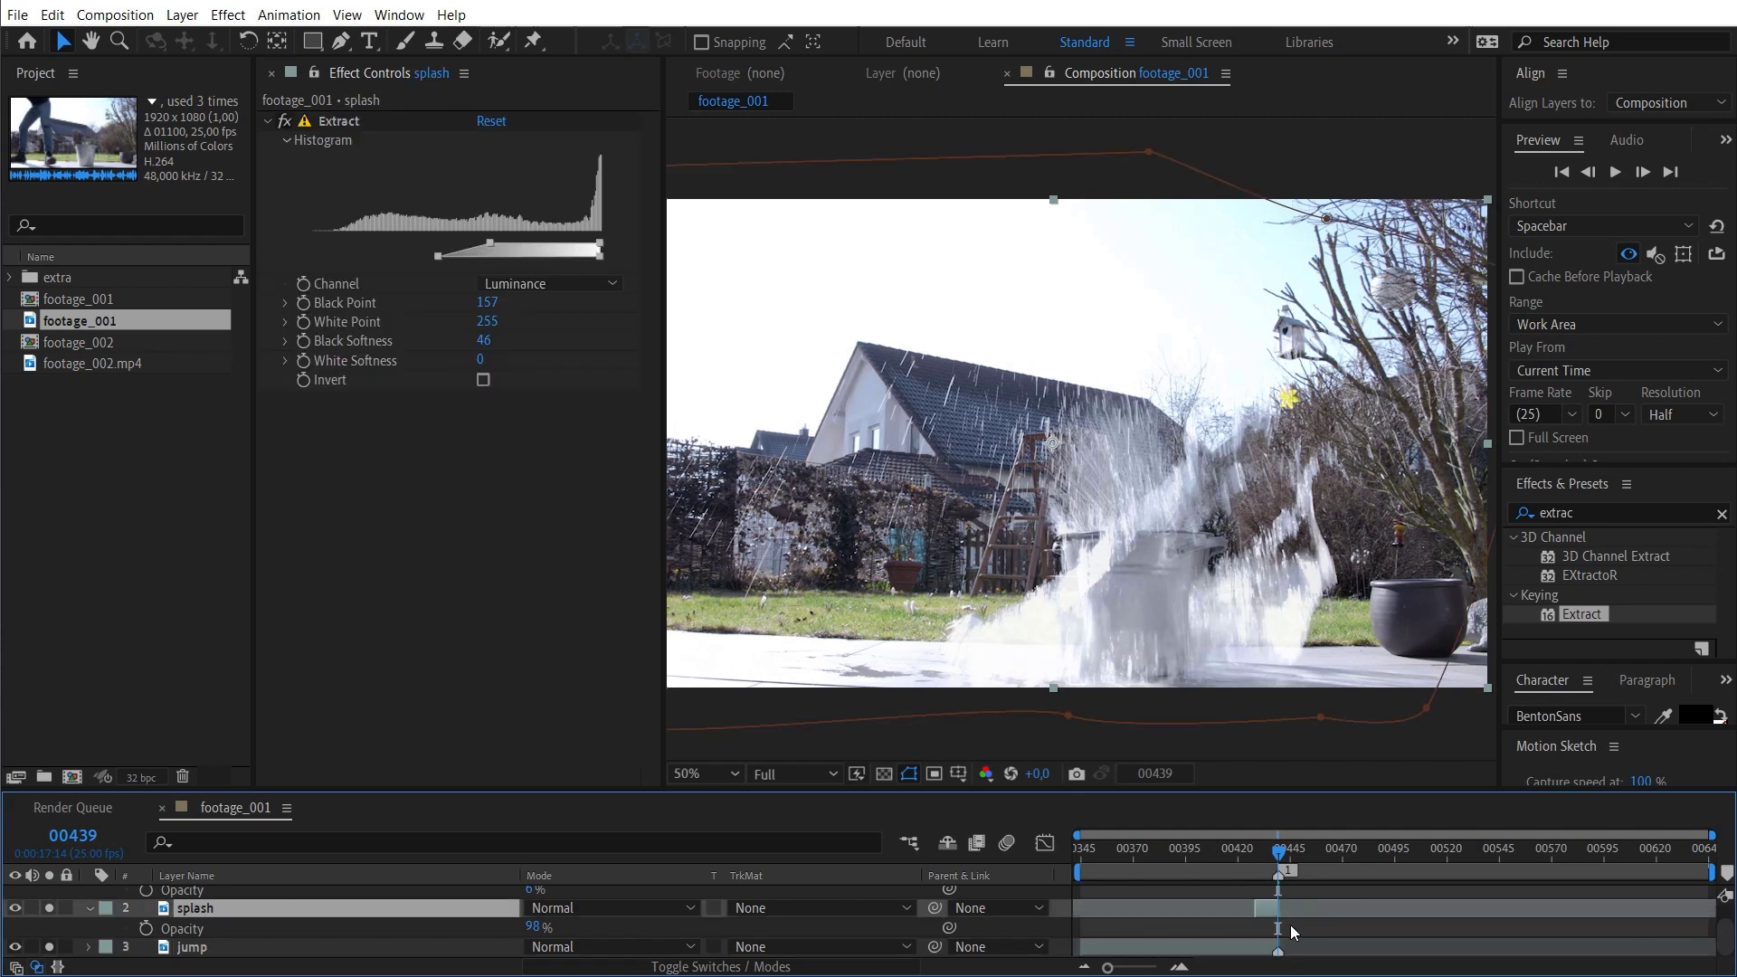
{"action": "scroll", "coordinate": [1230, 931], "scroll_direction": "up", "scroll_amount": 3}
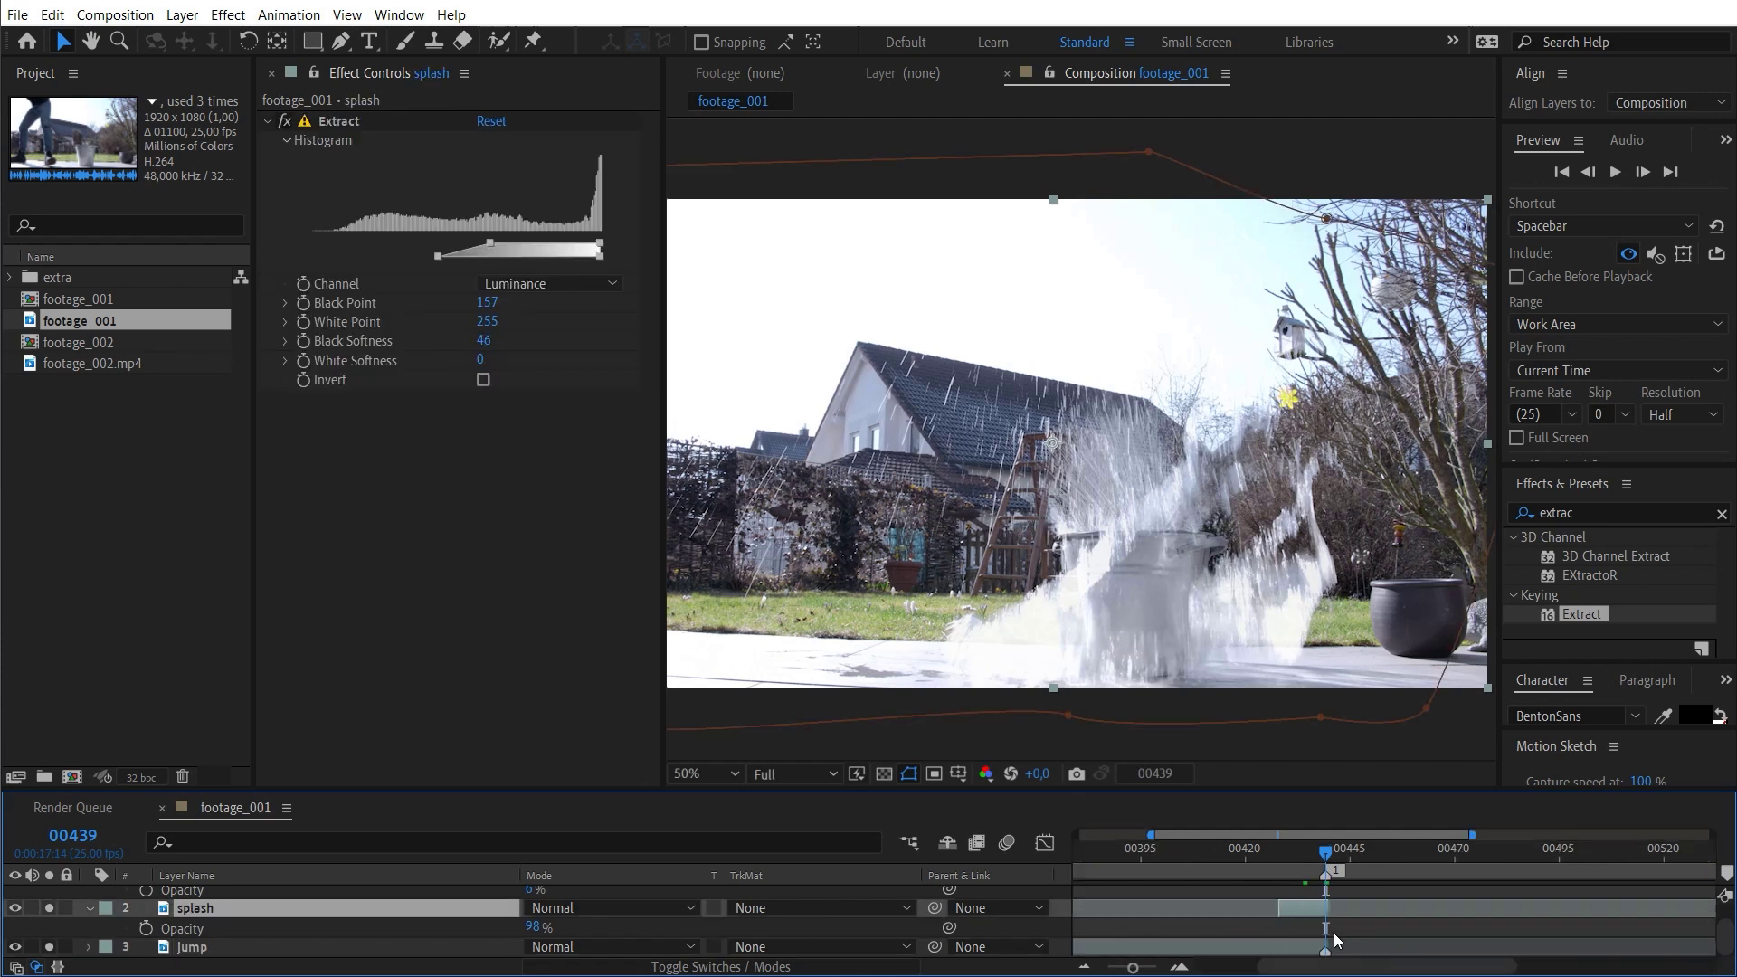
- Duplicate the splash layer and remove the Extract effect from the lower splash layer
{"action": "left_click", "coordinate": [1215, 849]}
{"action": "left_click_drag", "start_coordinate": [1216, 848], "coordinate": [1317, 887]}
{"action": "left_click_drag", "start_coordinate": [1317, 790], "coordinate": [1317, 653]}
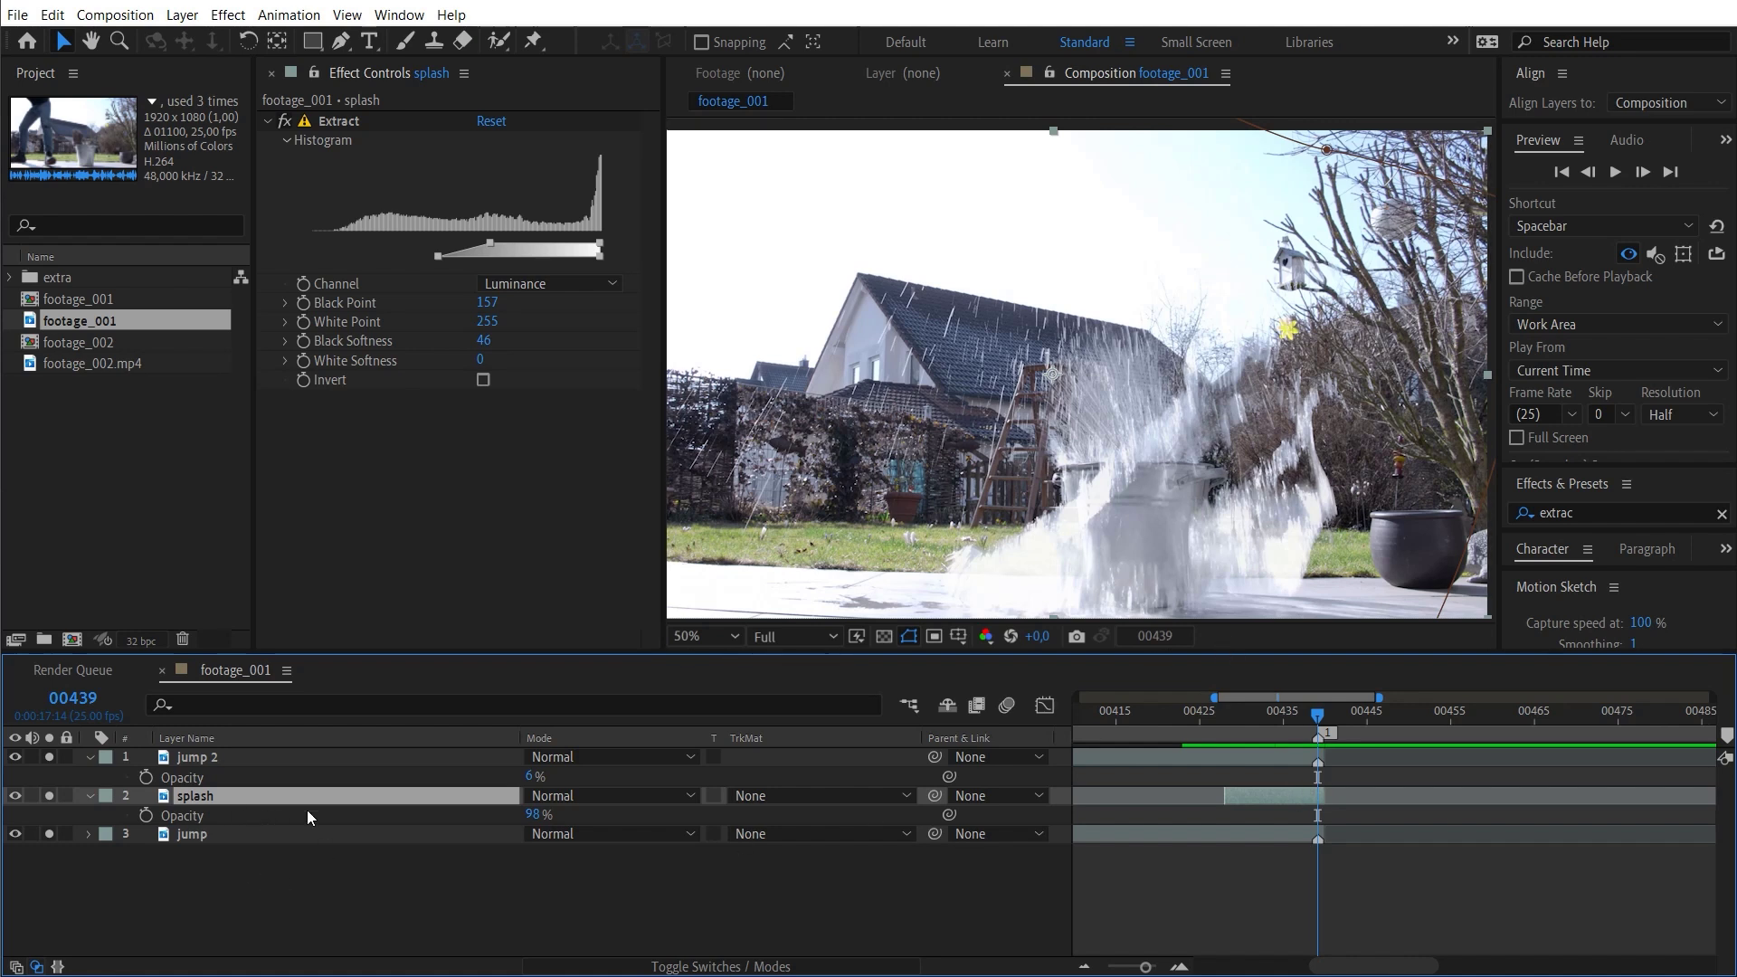
{"action": "key", "text": "ctrl+d"}
{"action": "left_click", "coordinate": [1290, 814]}
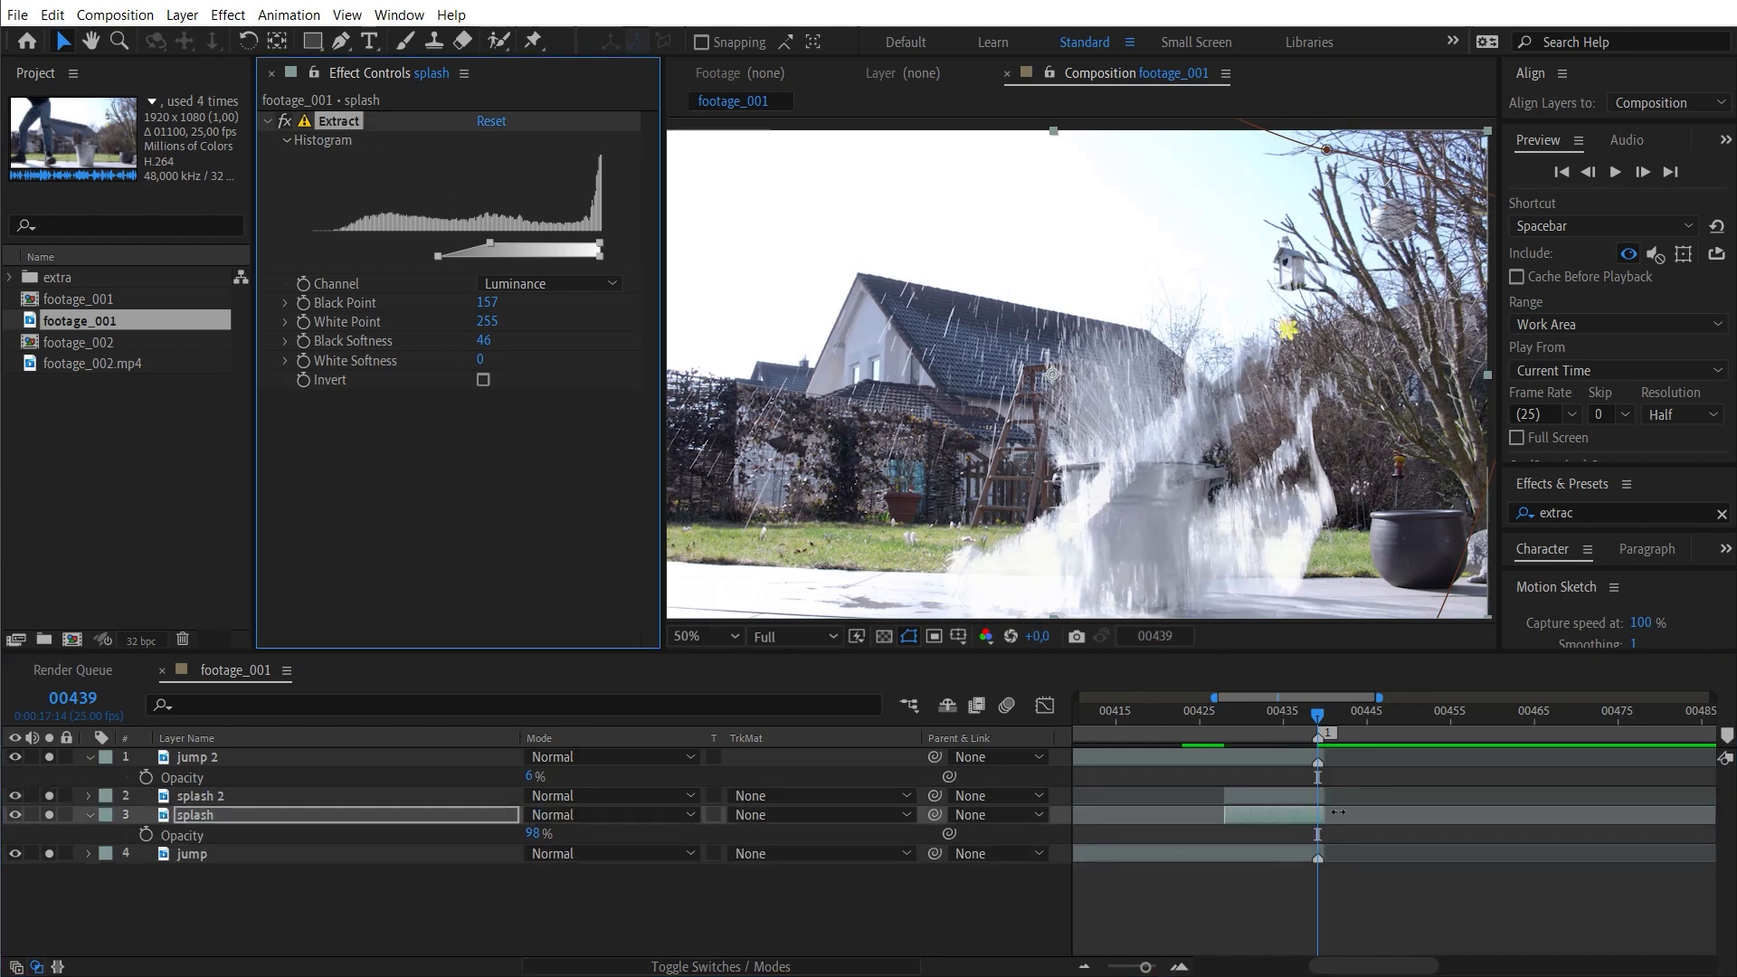
{"action": "key", "text": "Delete"}
- Make the lower splash layer run from frame 439 to the end of the composition and preview it from the beginning
{"action": "left_click_drag", "start_coordinate": [1337, 811], "coordinate": [1685, 814]}
{"action": "key", "text": "minus"}
{"action": "left_click_drag", "start_coordinate": [1340, 814], "coordinate": [1706, 833]}
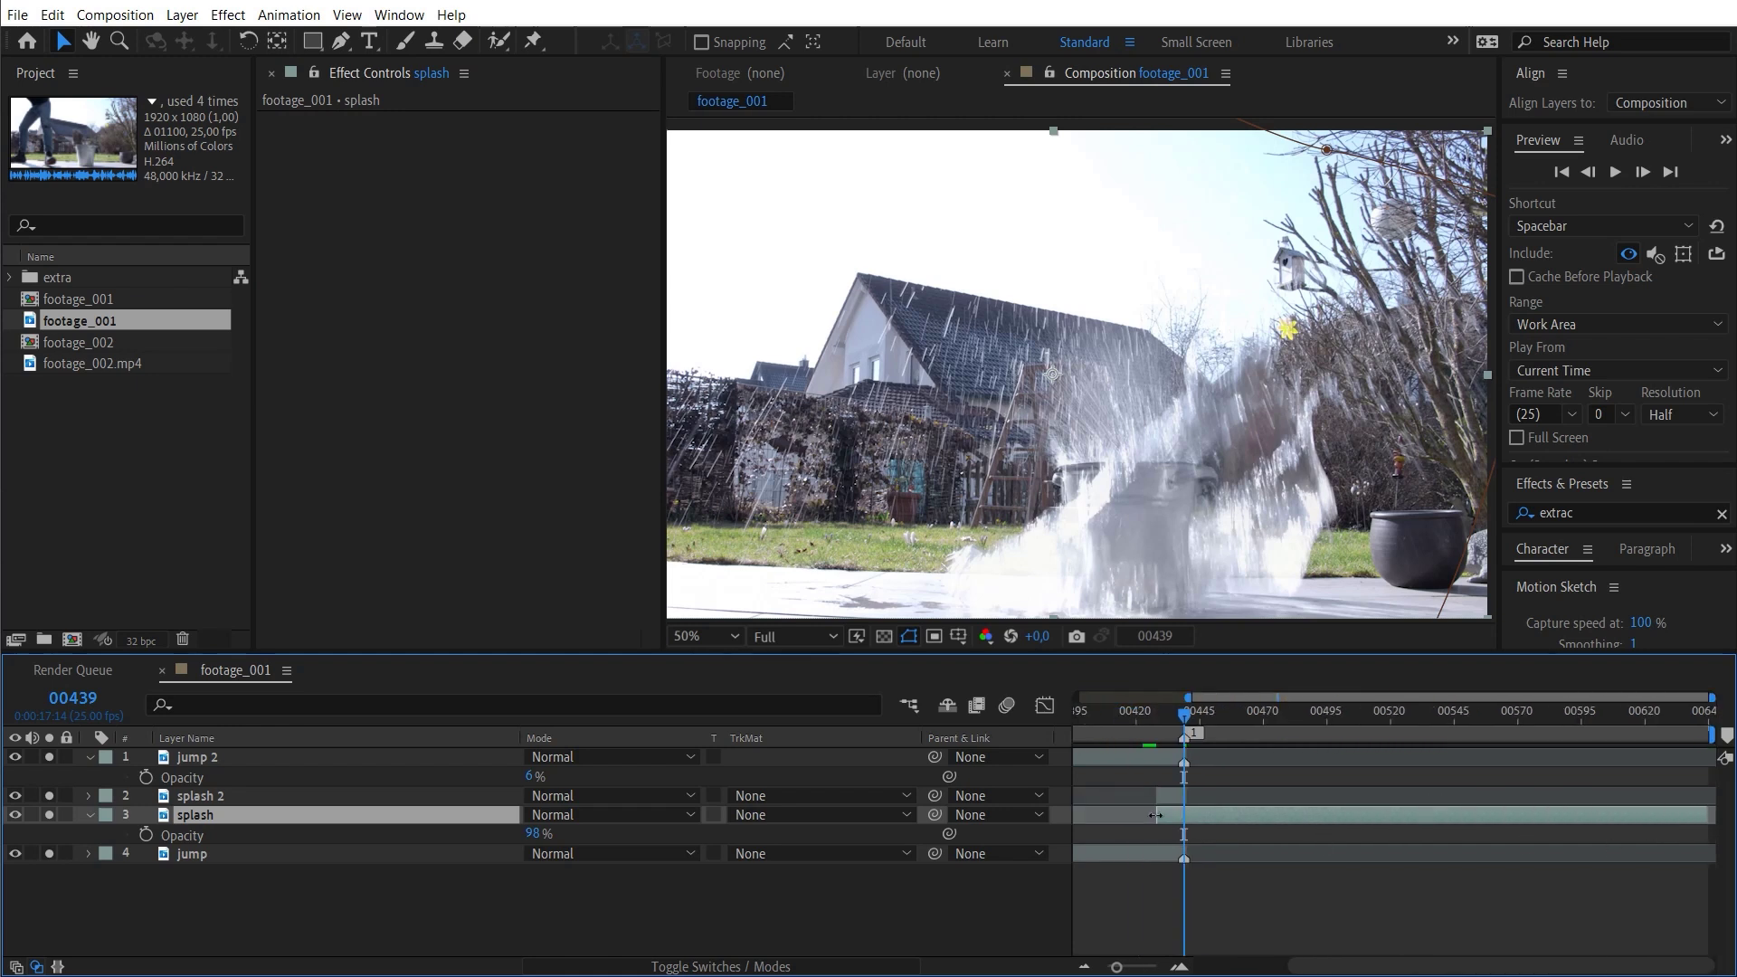
{"action": "left_click_drag", "start_coordinate": [1155, 815], "coordinate": [1184, 814]}
{"action": "key", "text": "Home"}
{"action": "key", "text": "space"}
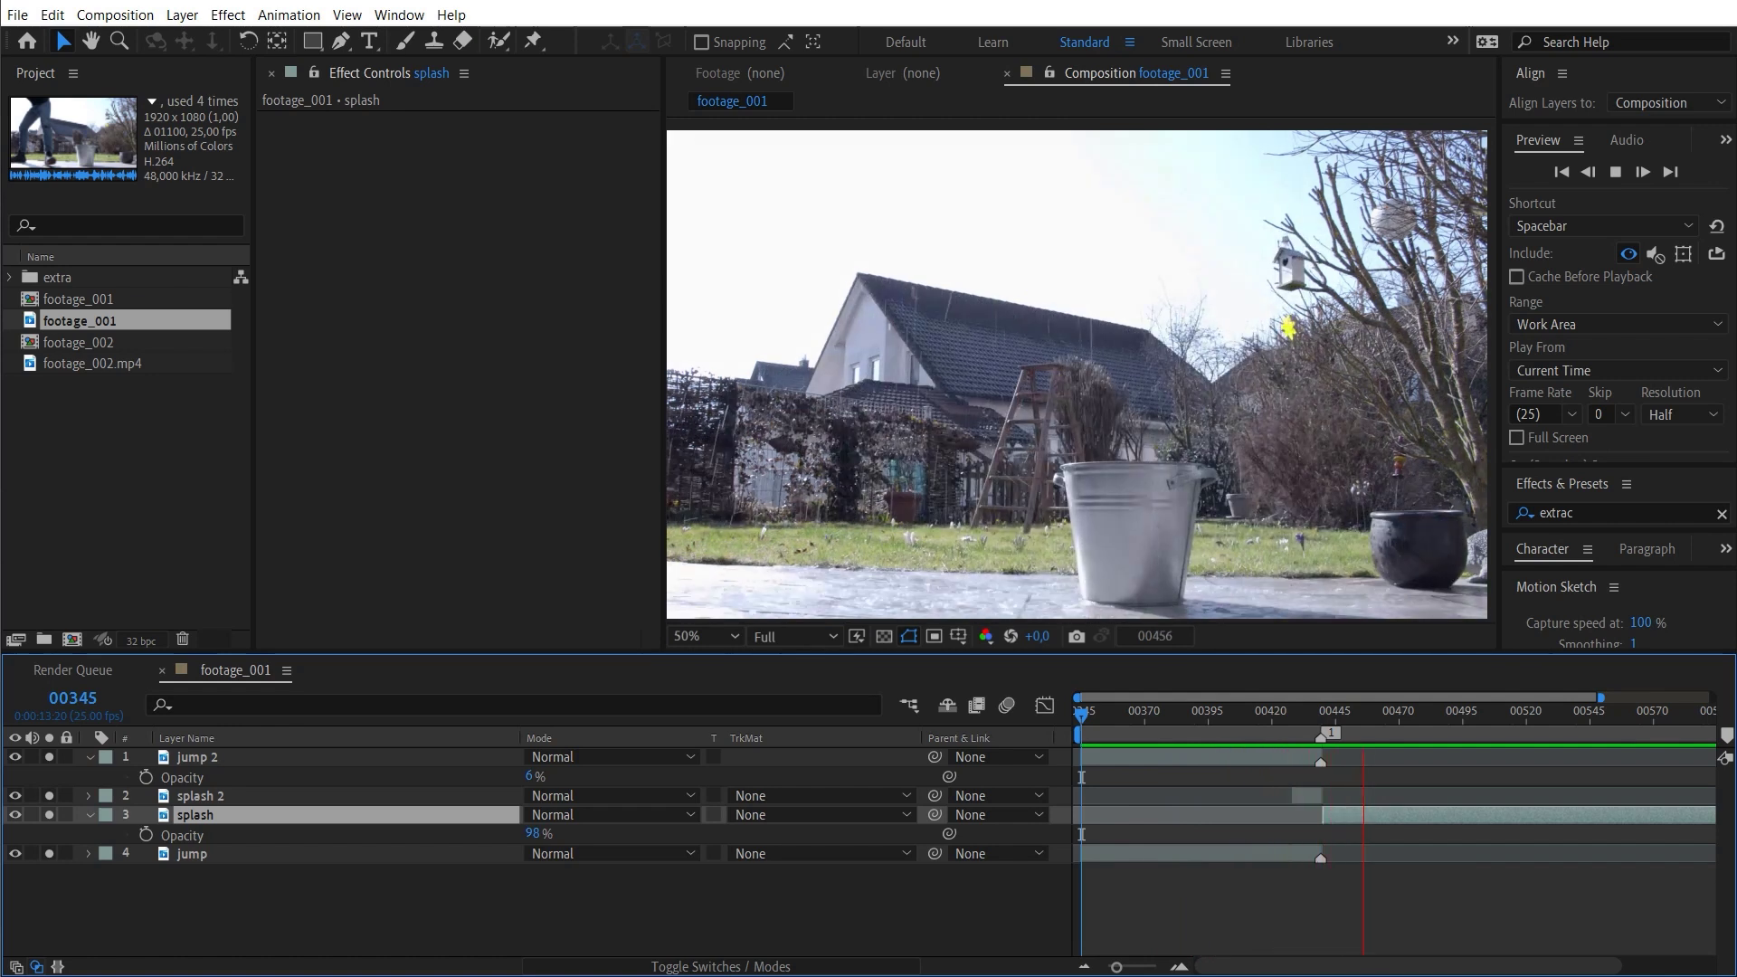
{"action": "key", "text": "space"}
- At frame 432, solo the jump, splash 2 and jump 2 layers one after another to examine how the composite builds up
{"action": "scroll", "coordinate": [1302, 864], "scroll_direction": "up", "scroll_amount": 2}
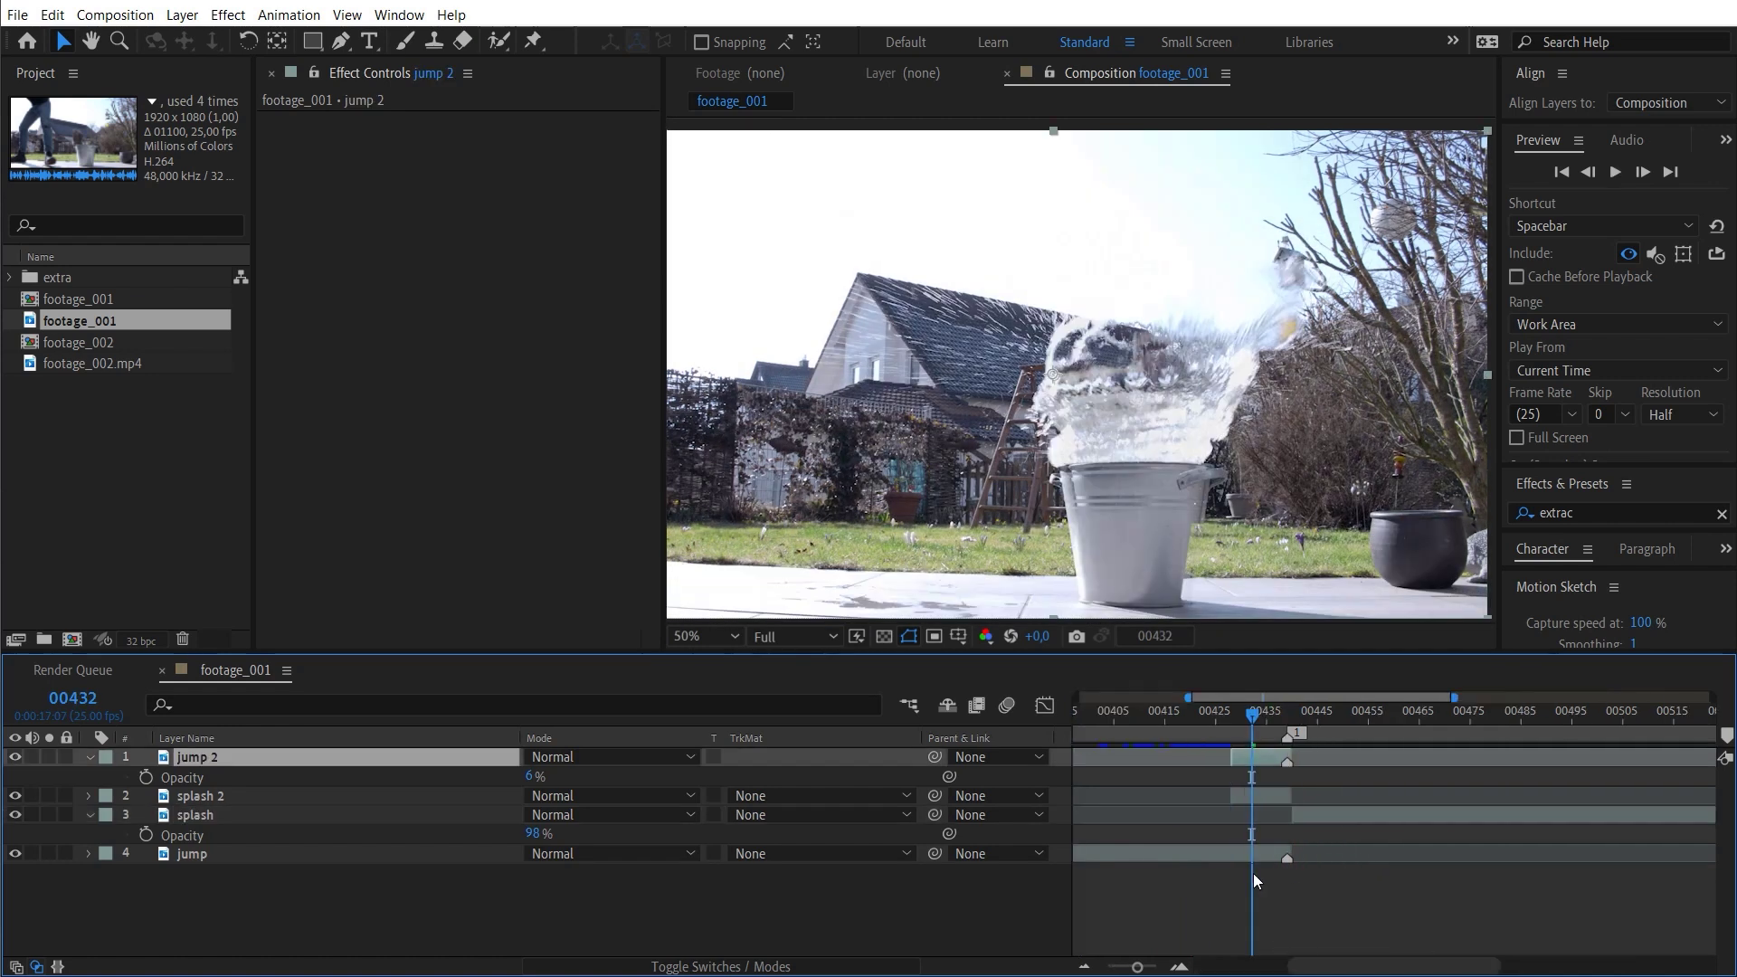
{"action": "left_click", "coordinate": [1234, 857]}
{"action": "left_click", "coordinate": [49, 853]}
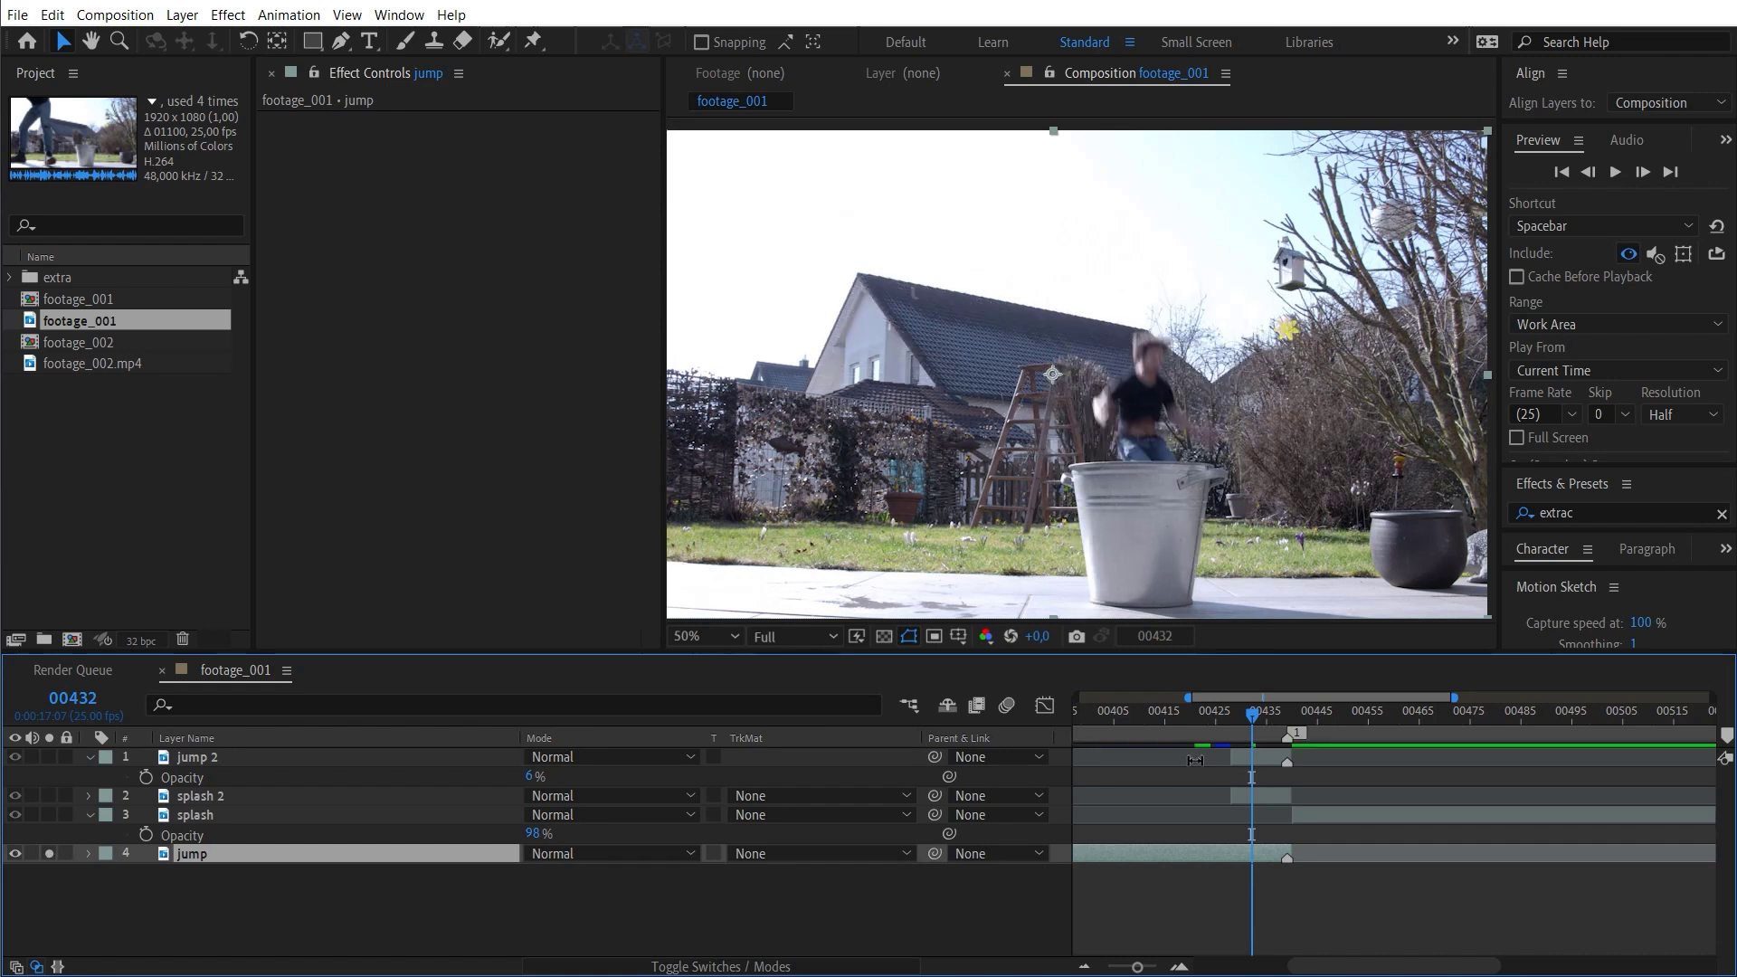
{"action": "left_click", "coordinate": [1274, 800]}
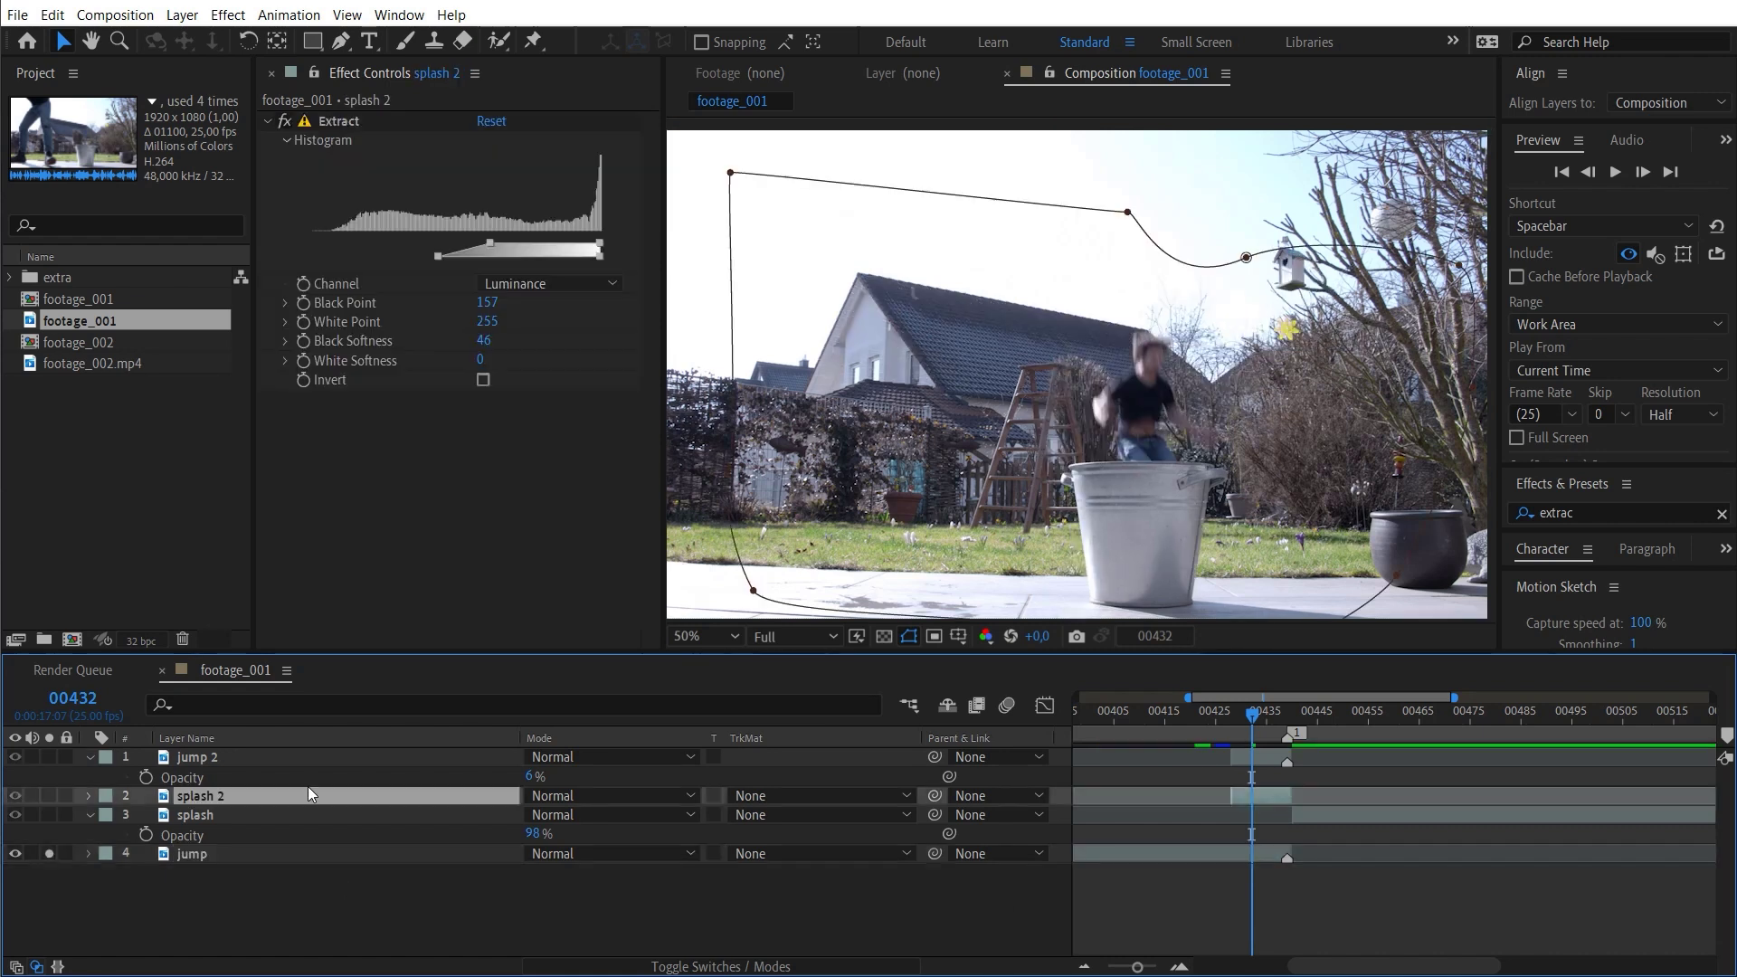
{"action": "left_click", "coordinate": [49, 795]}
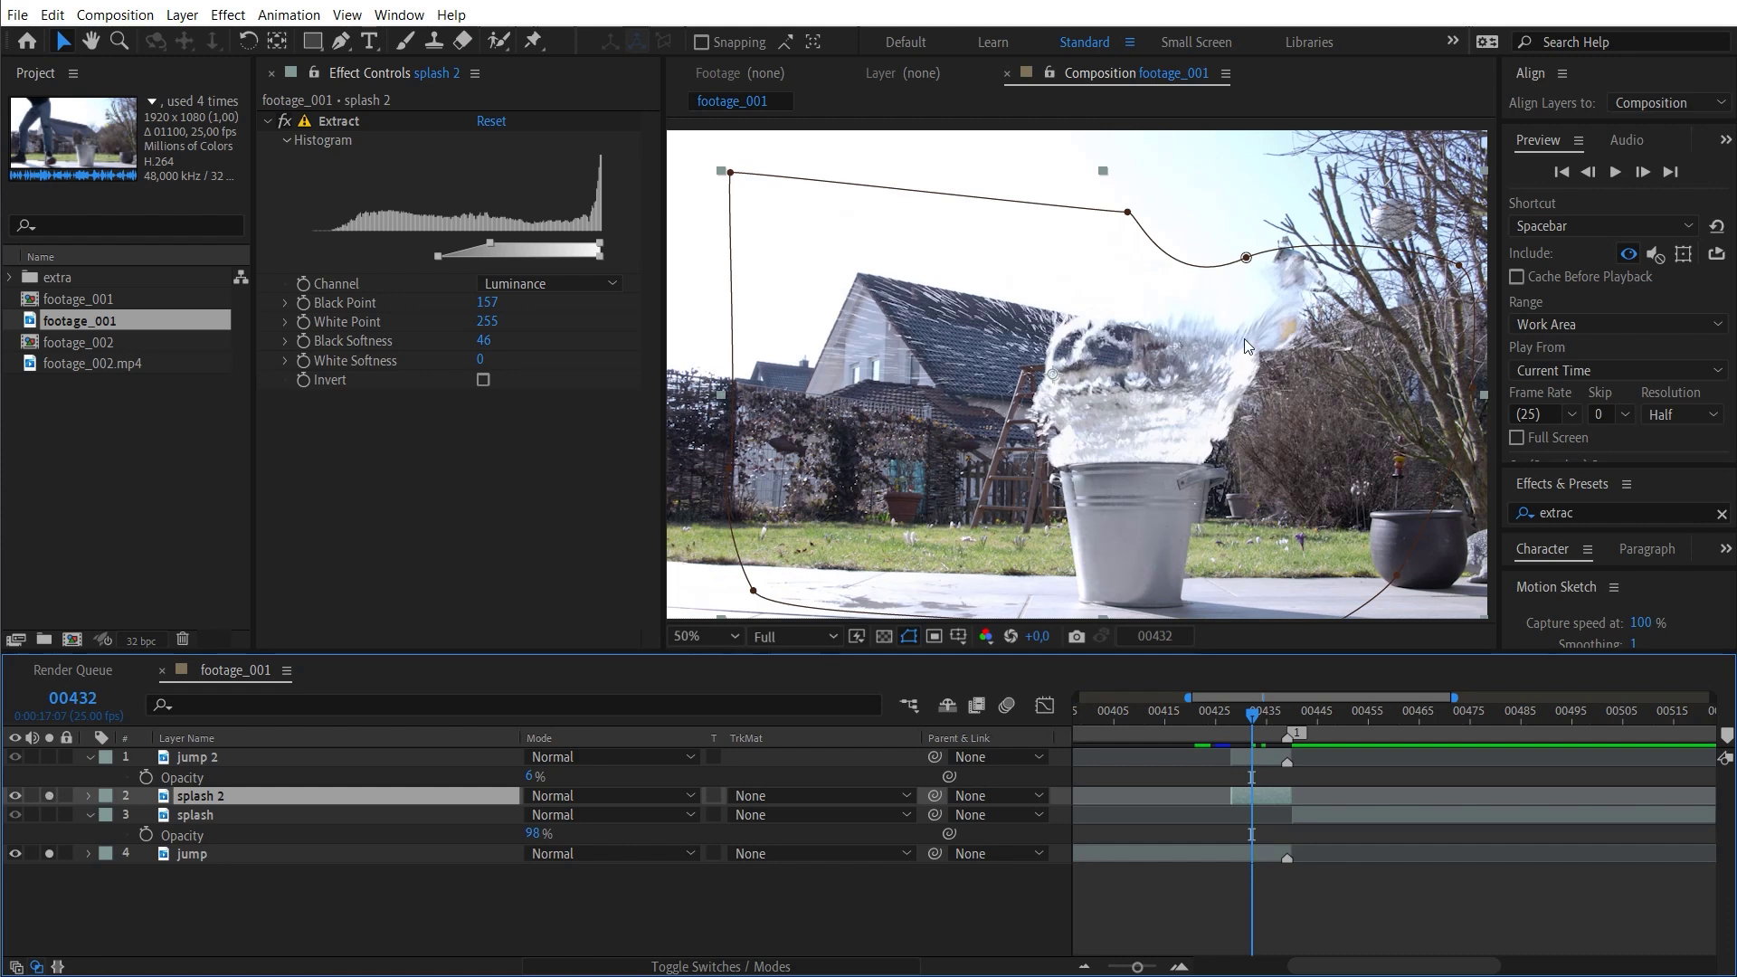
{"action": "left_click", "coordinate": [1265, 756]}
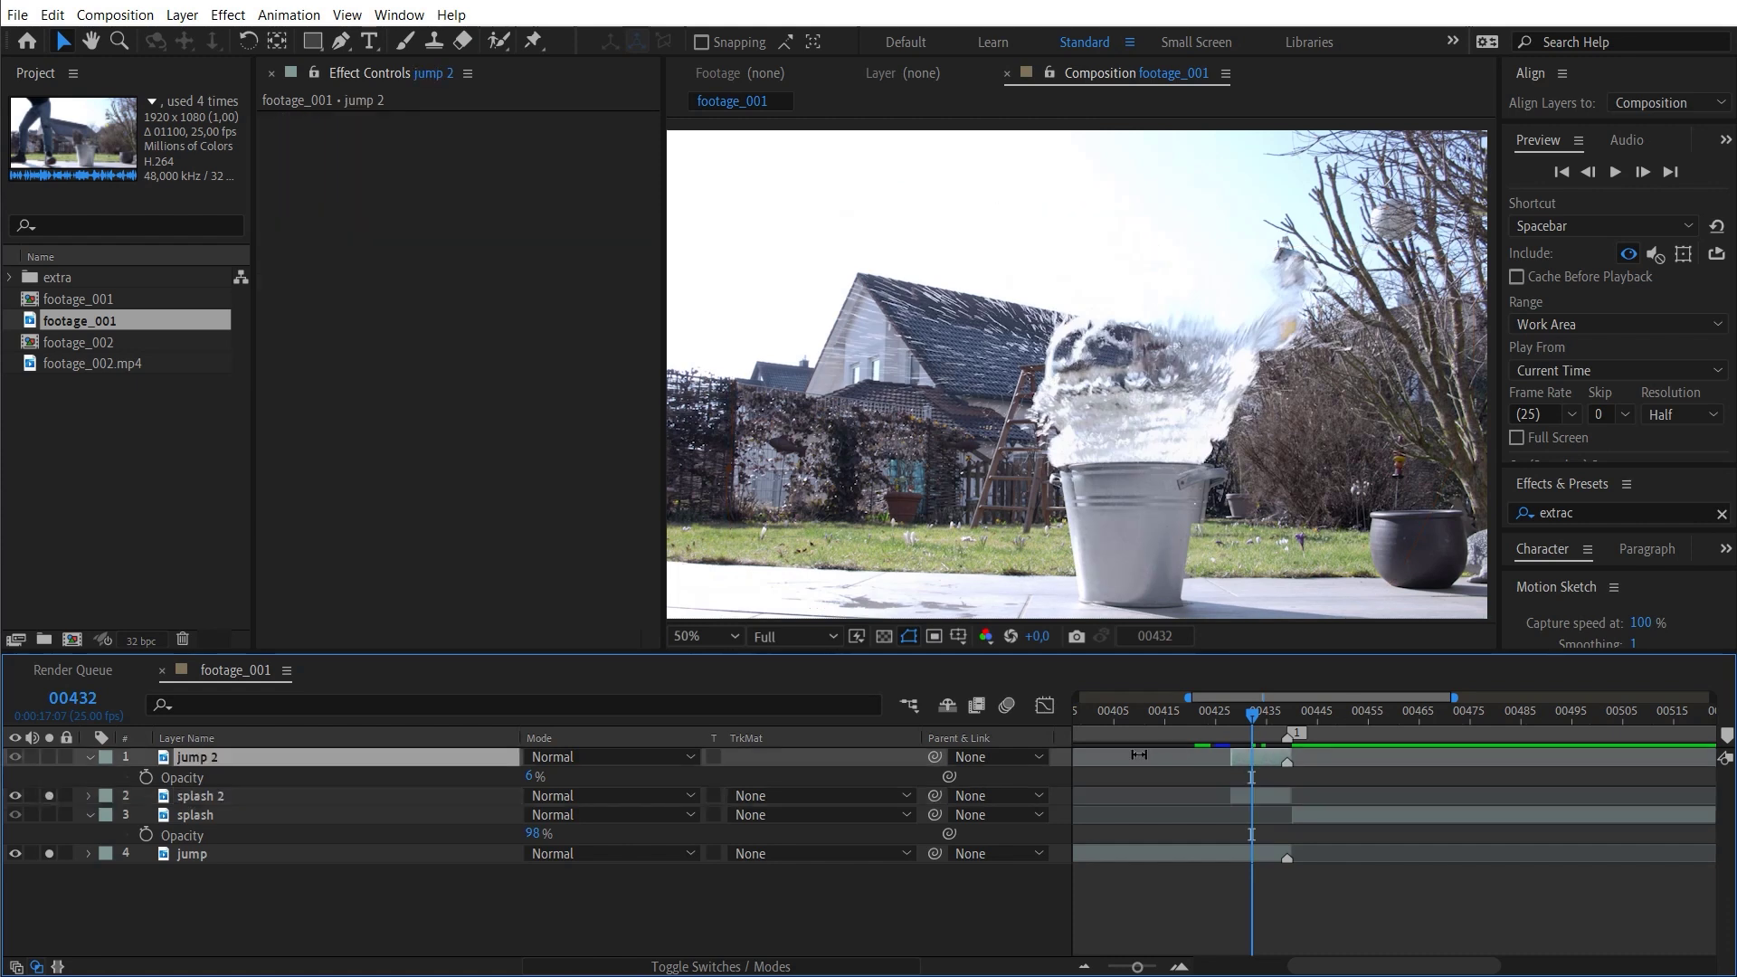
{"action": "left_click", "coordinate": [49, 756]}
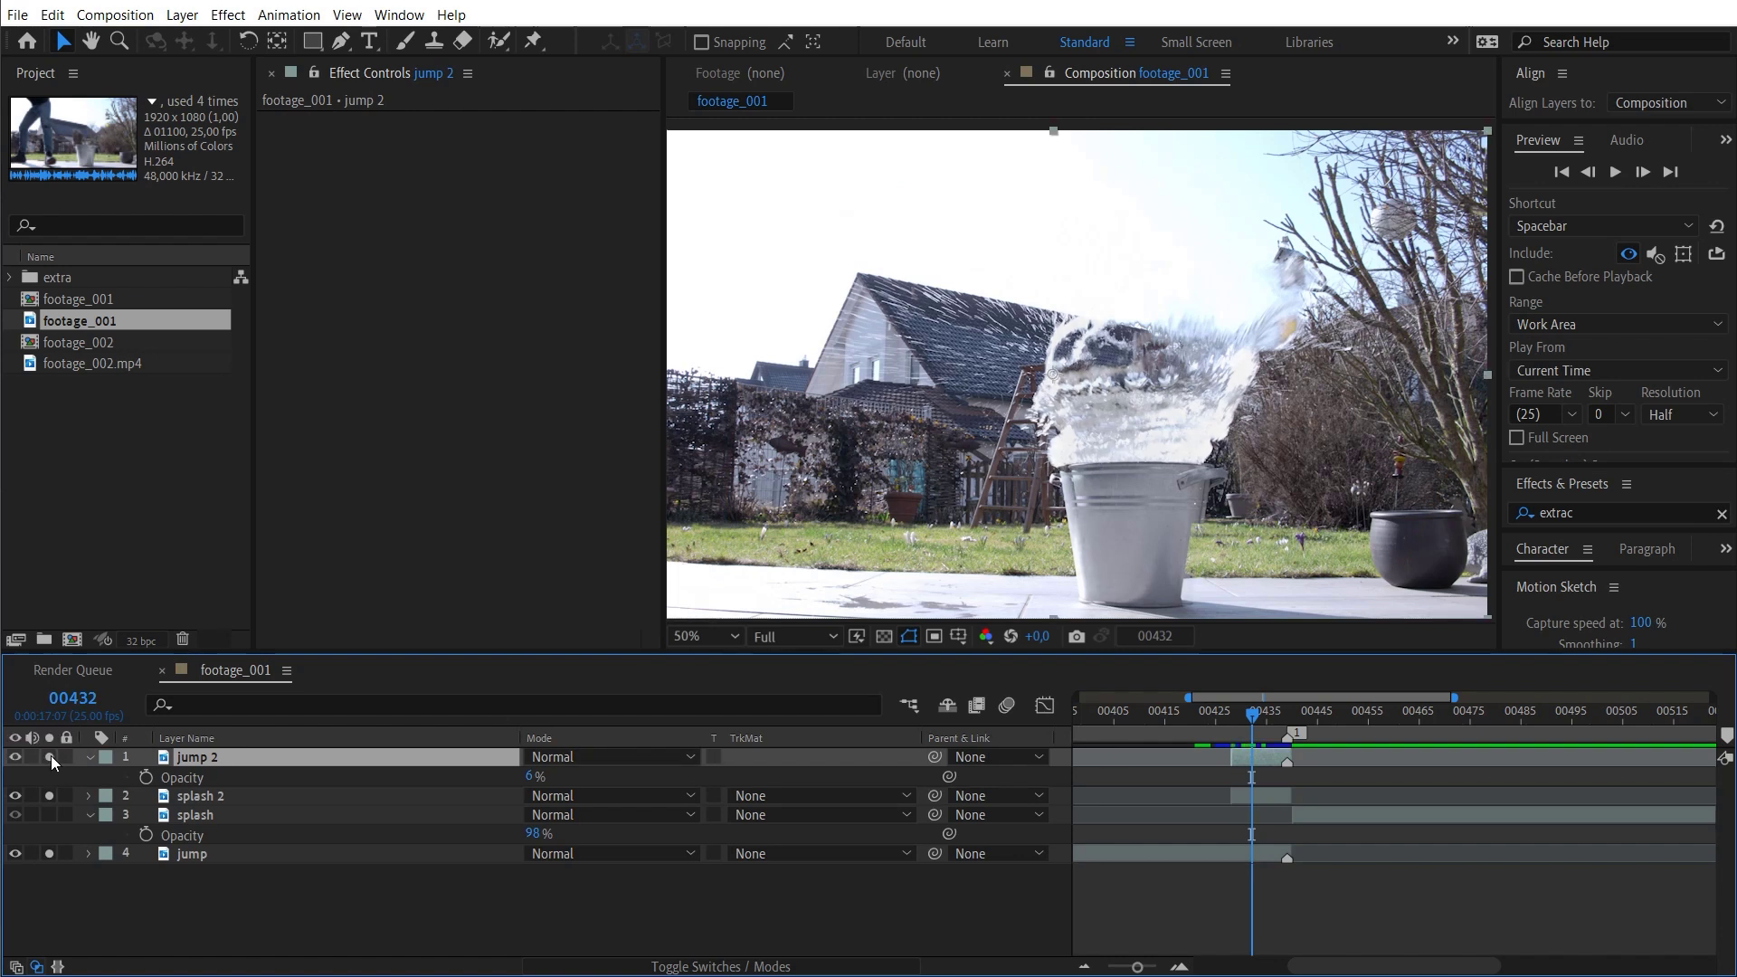
- Inspect the handover to the lower splash layer at frames 439 and 440, include that layer and preview the composite
{"action": "left_click", "coordinate": [1288, 717]}
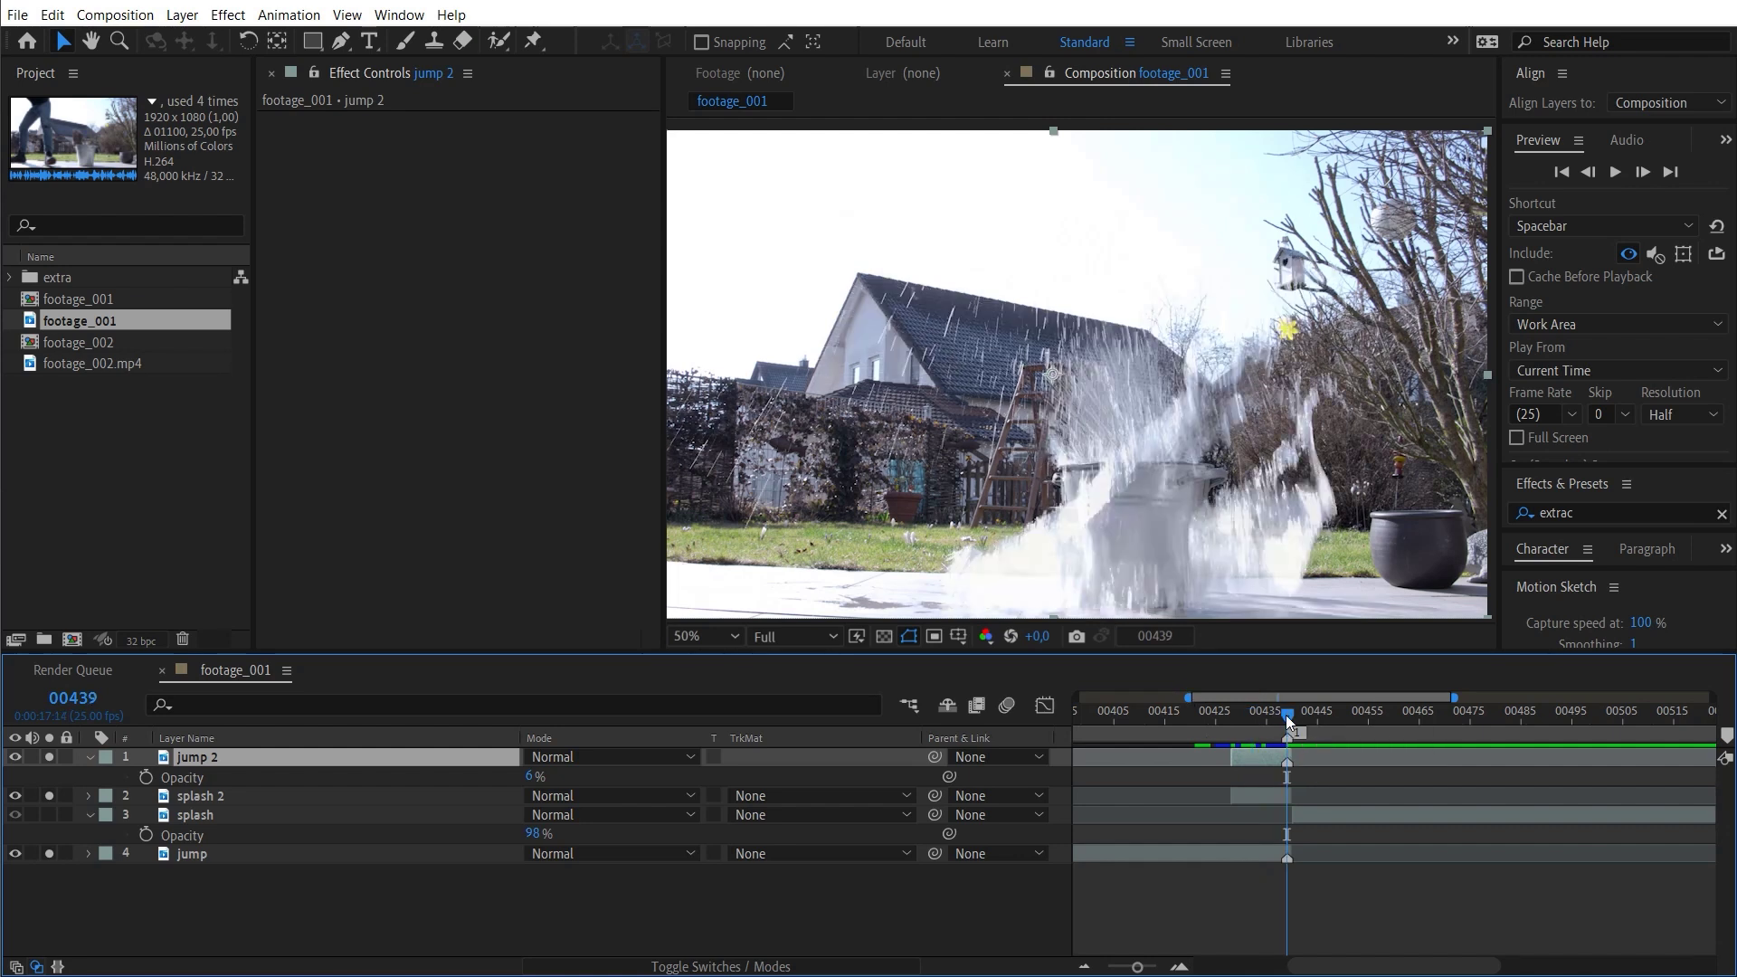
{"action": "left_click", "coordinate": [1290, 718]}
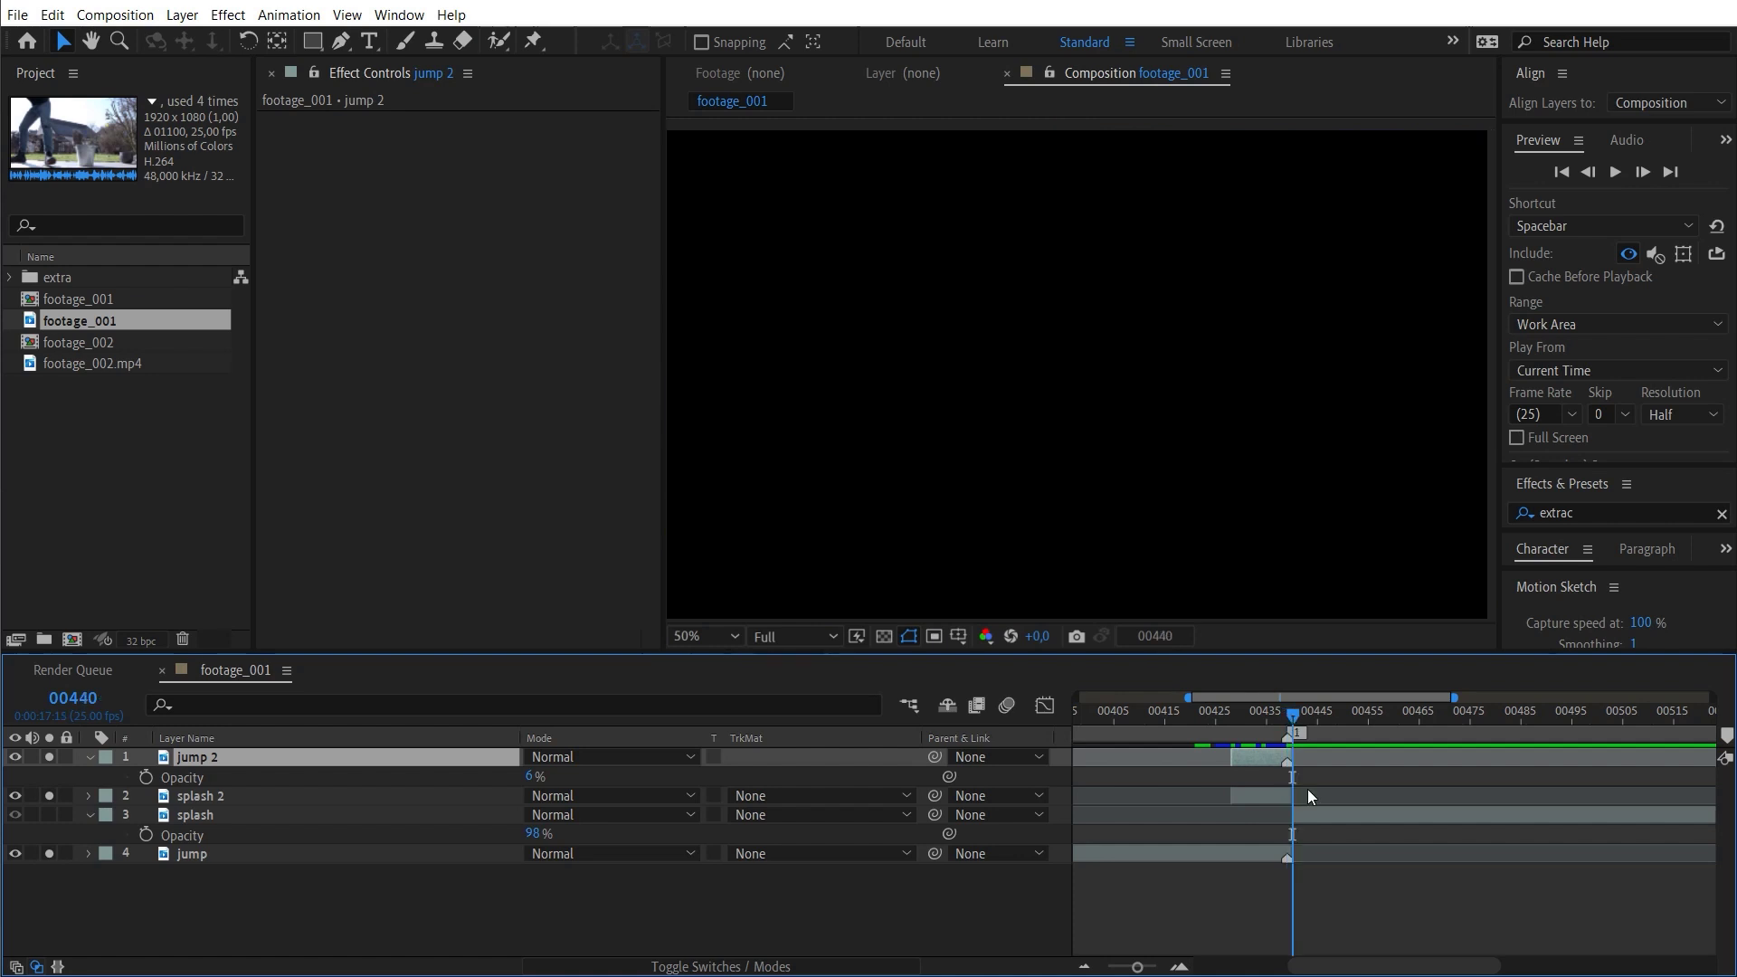
{"action": "left_click", "coordinate": [1269, 810]}
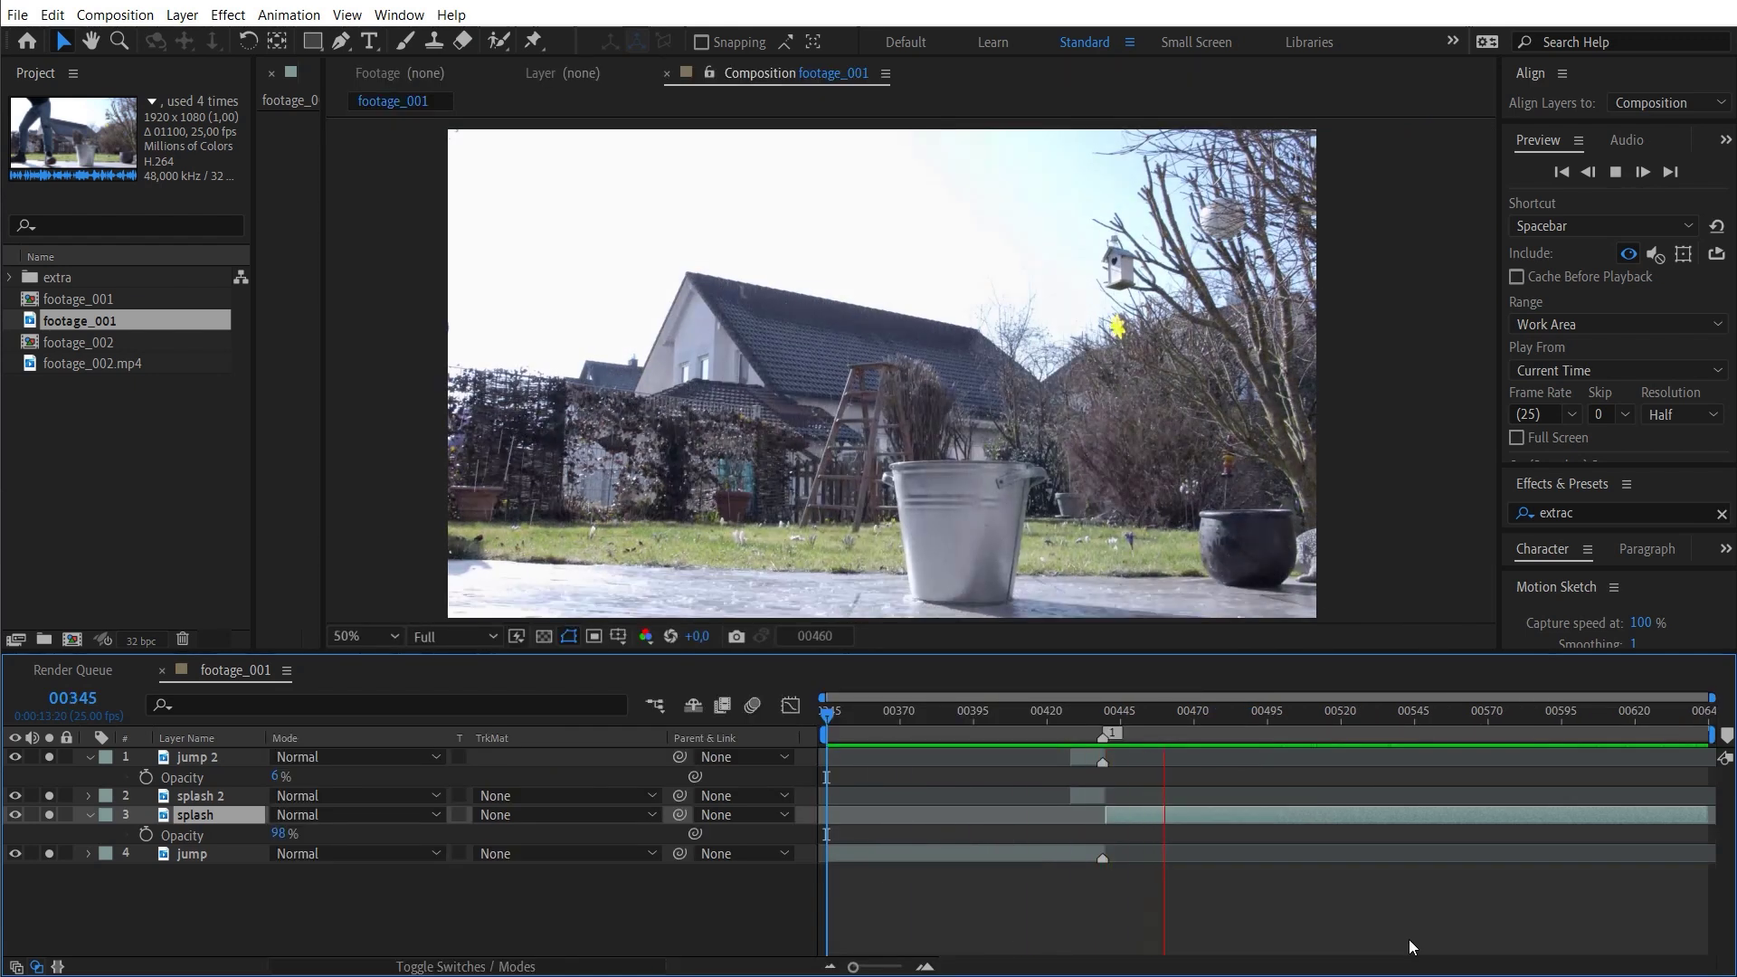
{"action": "key", "text": "space"}
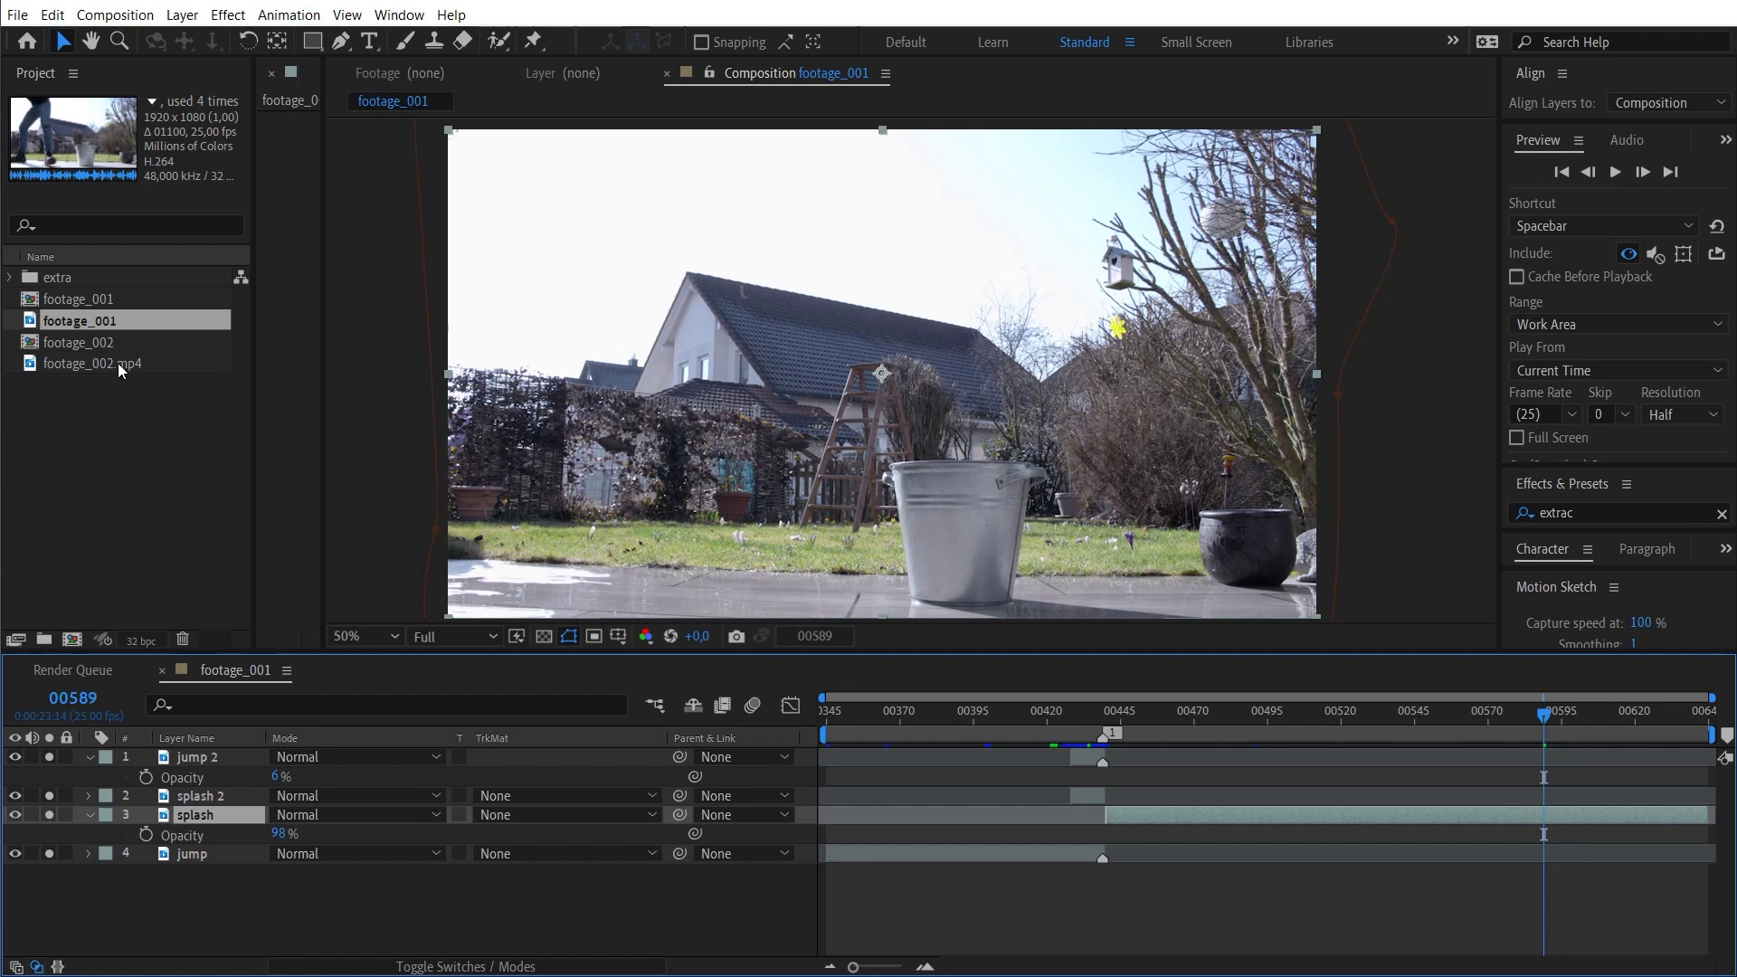
- Review footage_002.mp4 and add it as the top layer from frame 493, masked along the bucket's rim and side
{"action": "double_click", "coordinate": [68, 365]}
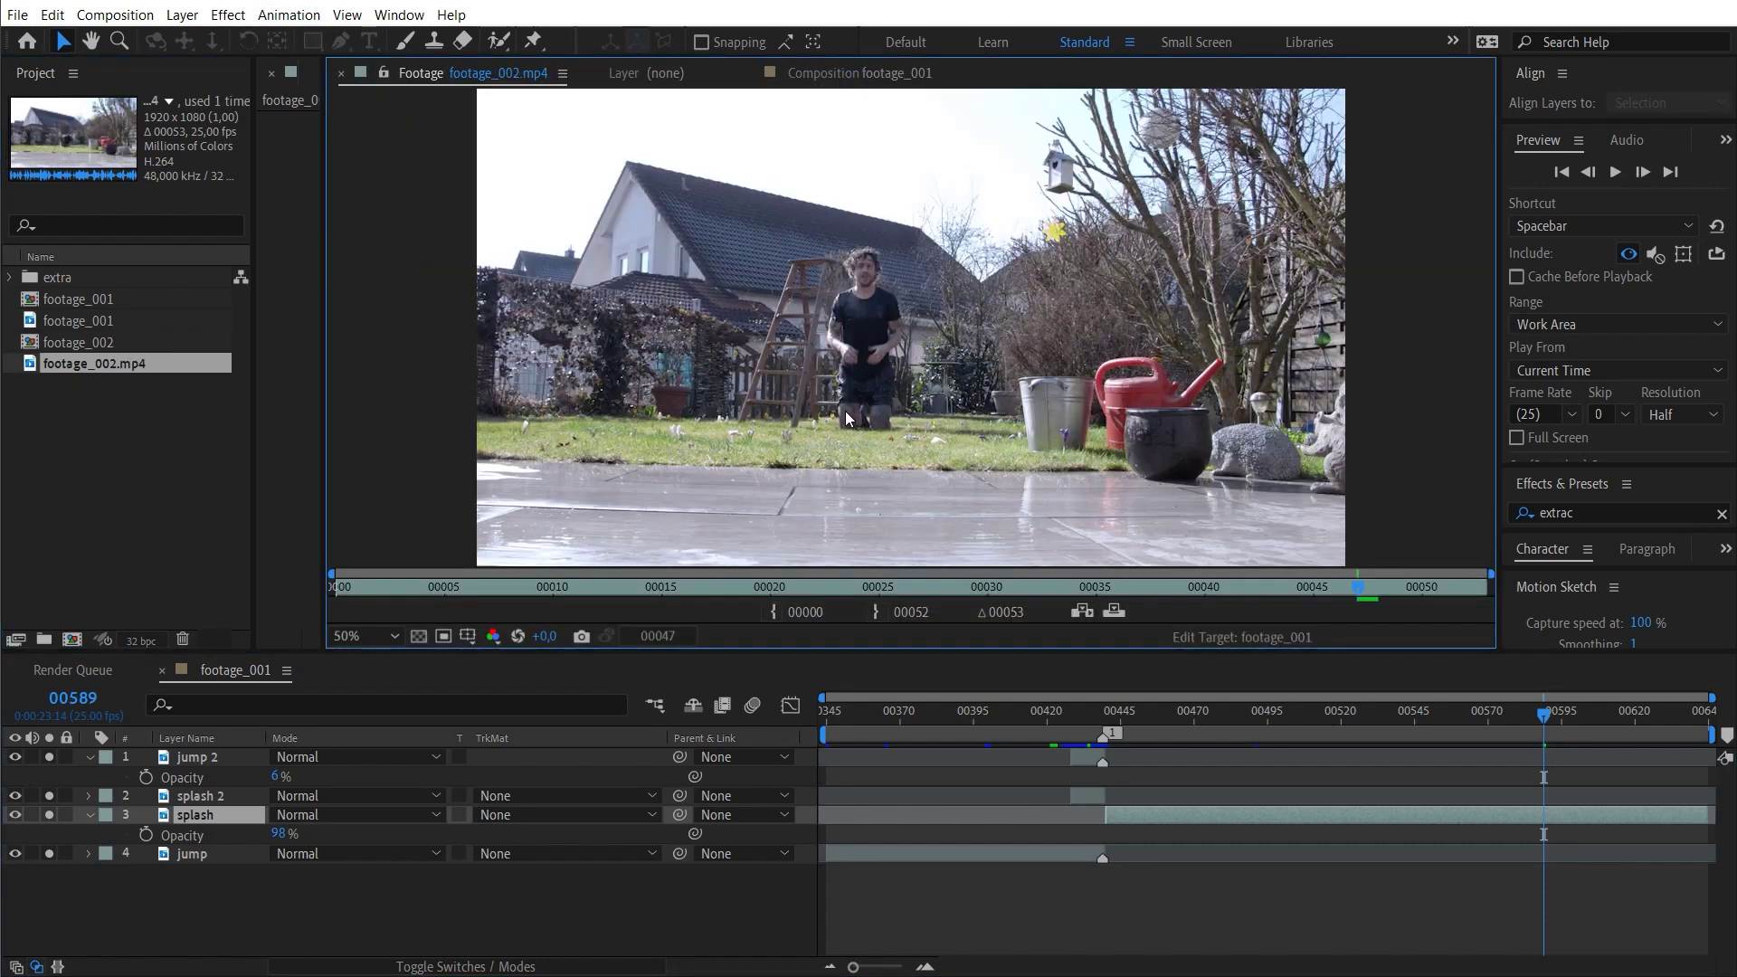
{"action": "left_click_drag", "start_coordinate": [91, 362], "coordinate": [204, 762]}
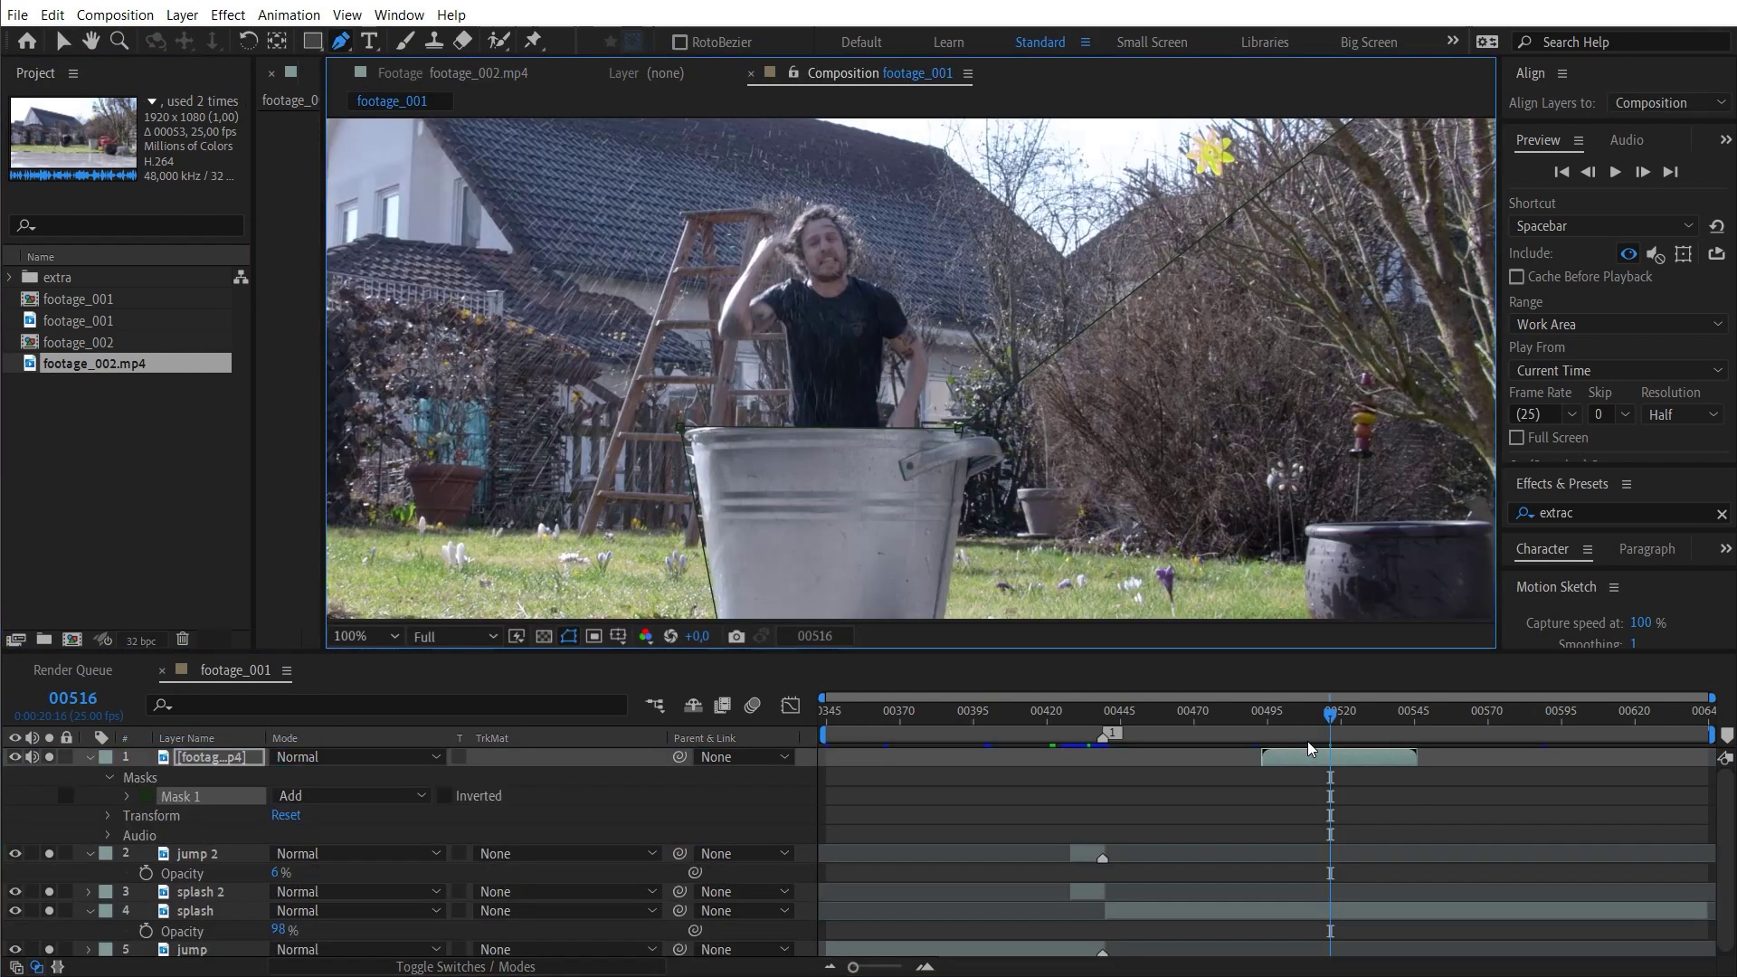
- Solo the masked footage_002 layer to examine its cut-out around the bucket, then show all layers again
{"action": "left_click", "coordinate": [211, 757]}
{"action": "left_click", "coordinate": [51, 754], "text": "alt"}
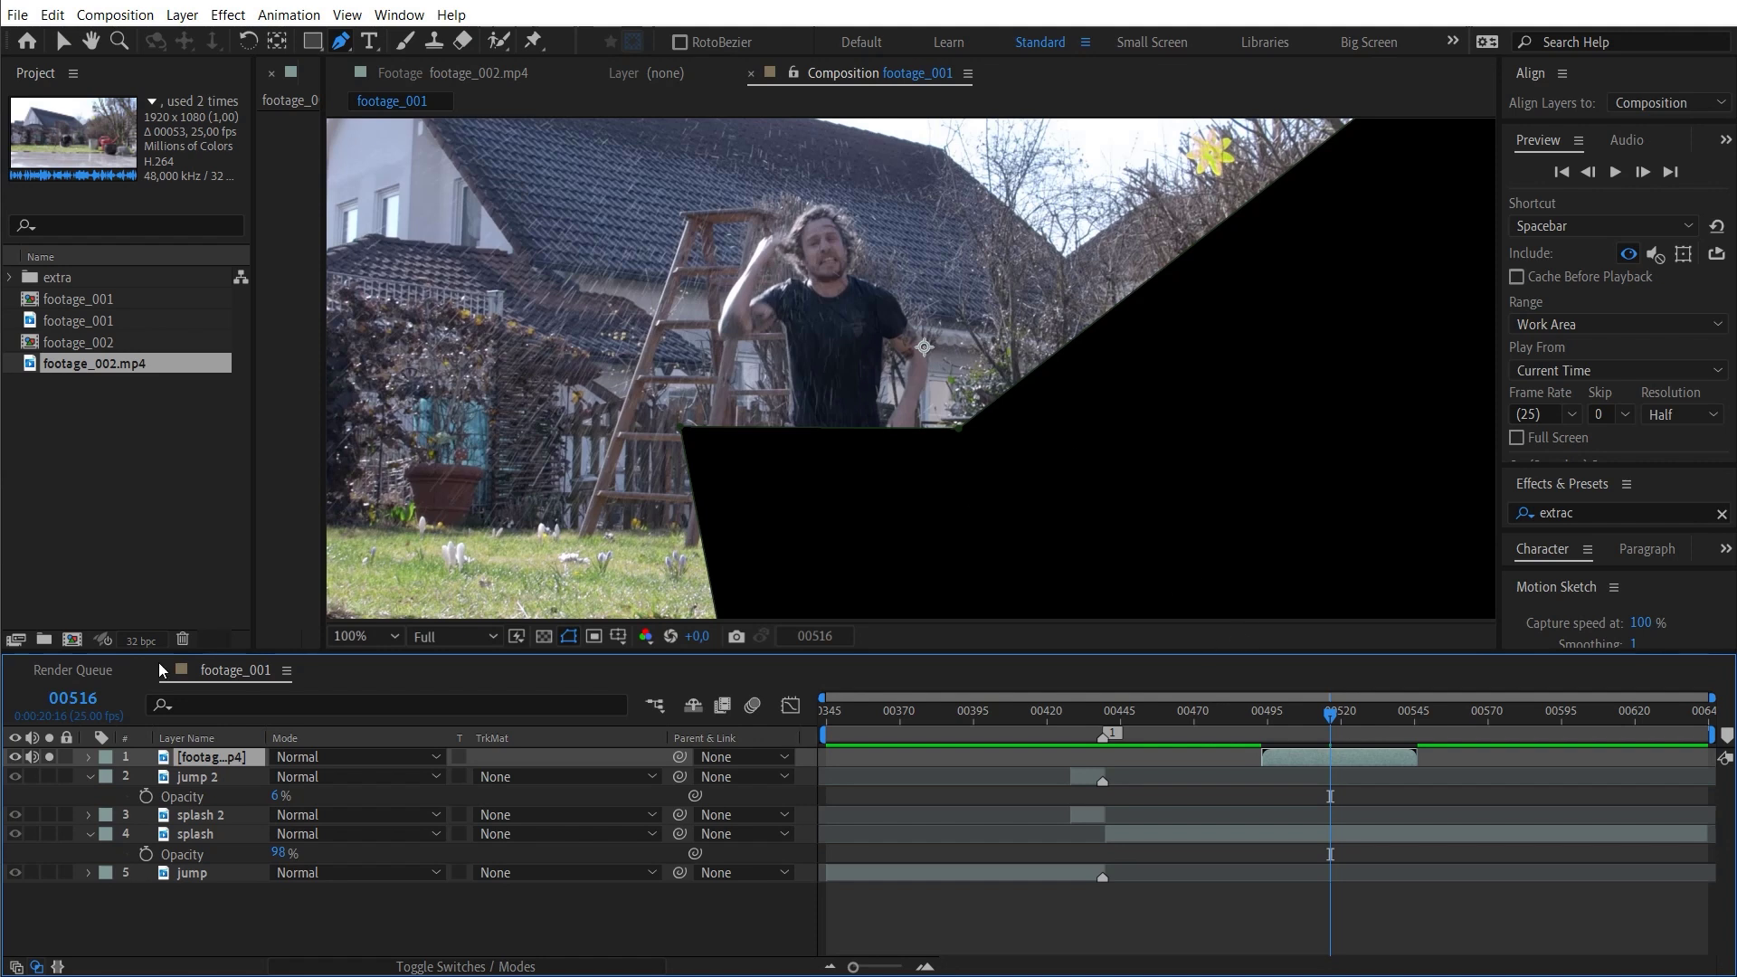
{"action": "left_click", "coordinate": [51, 756]}
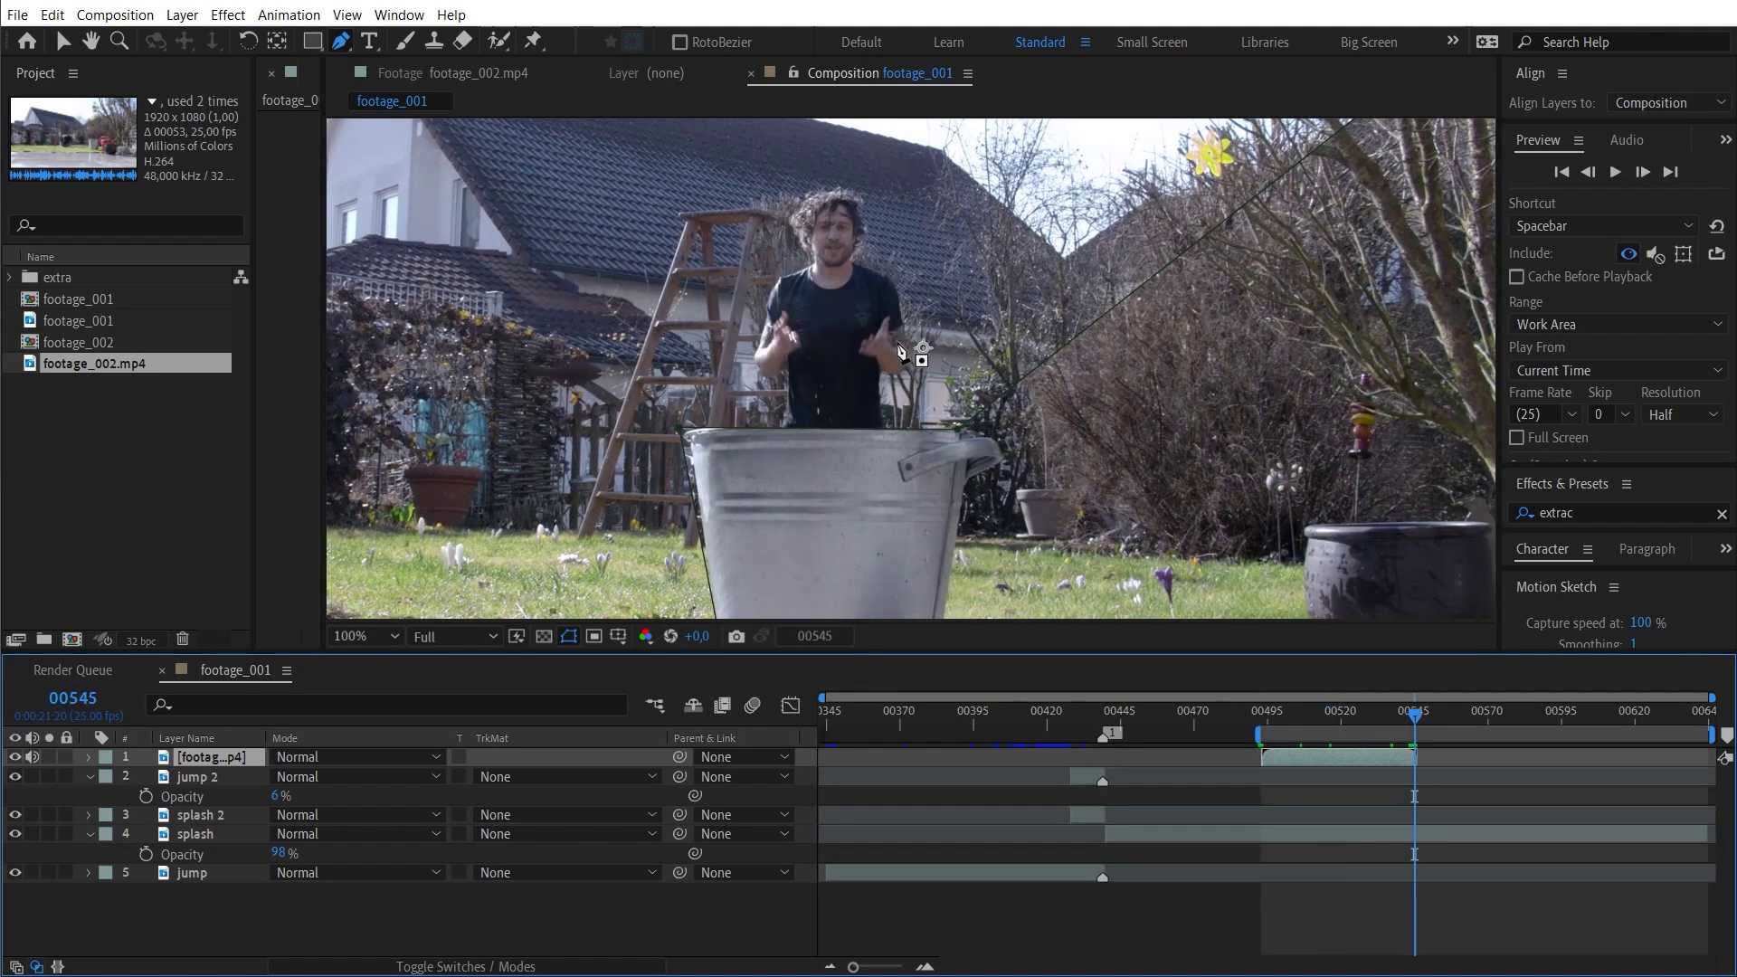
- Limit the work area to the footage_002 layer's duration, starting at frame 493, and preview the man standing in the bucket
{"action": "left_click", "coordinate": [682, 432]}
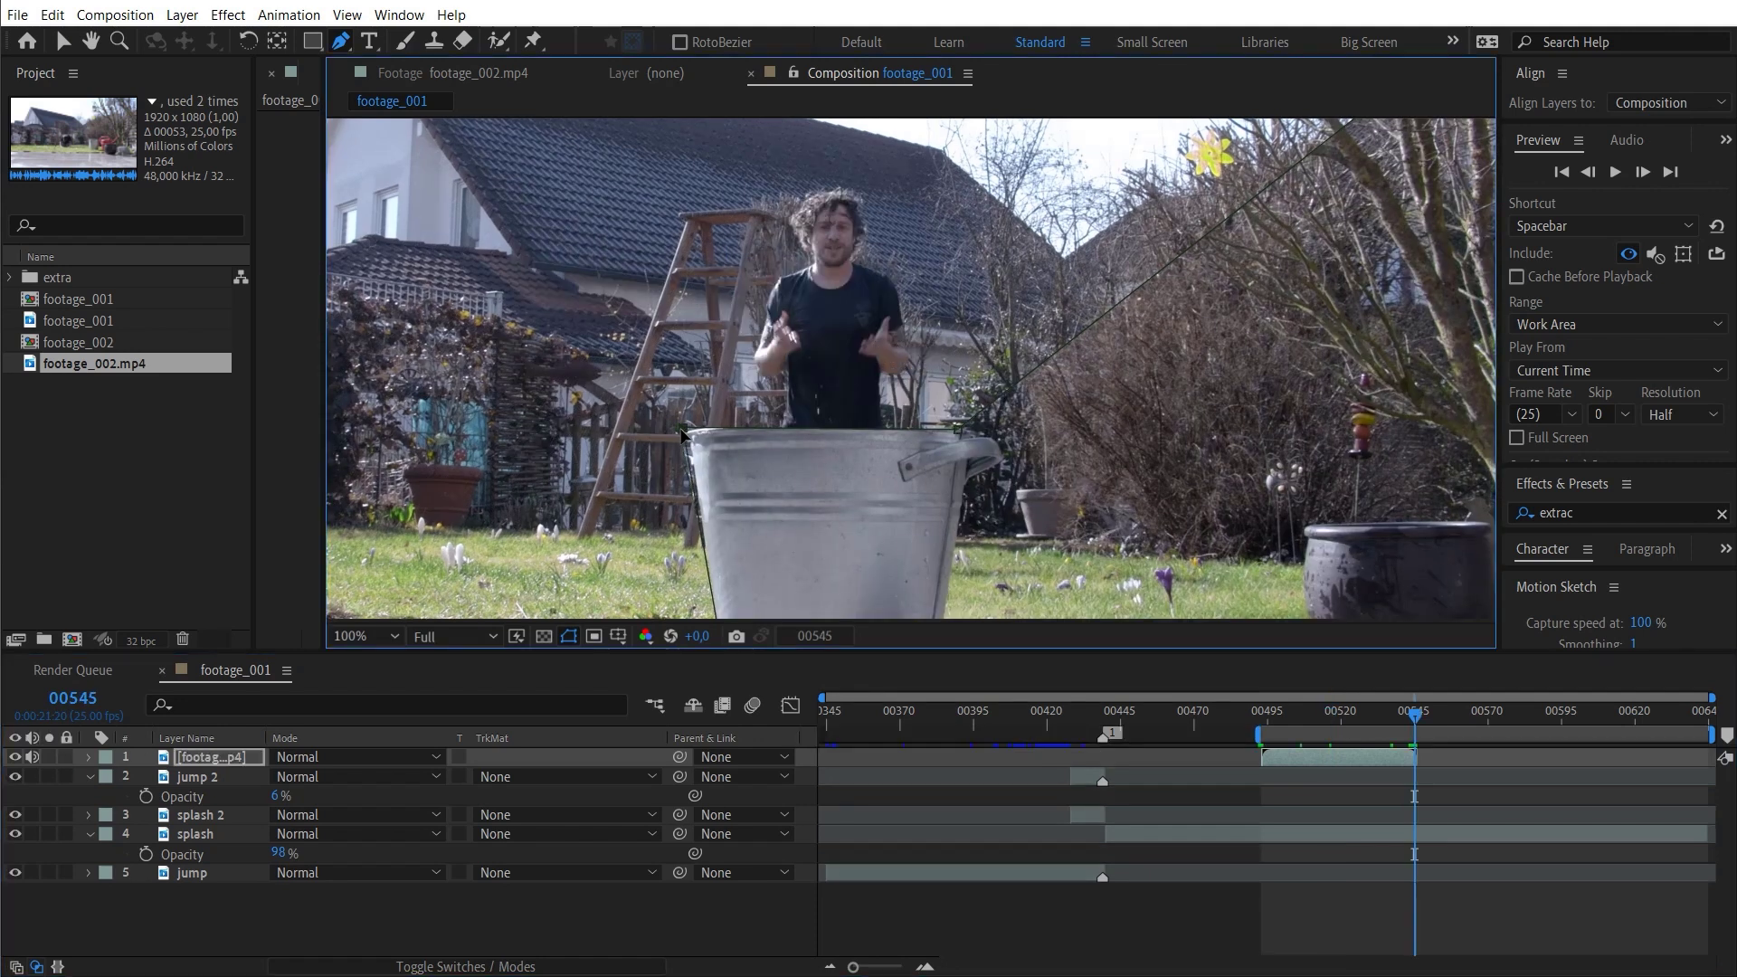
{"action": "scroll", "coordinate": [904, 361], "scroll_direction": "down", "scroll_amount": 3}
{"action": "scroll", "coordinate": [1215, 337], "scroll_direction": "up", "scroll_amount": 4}
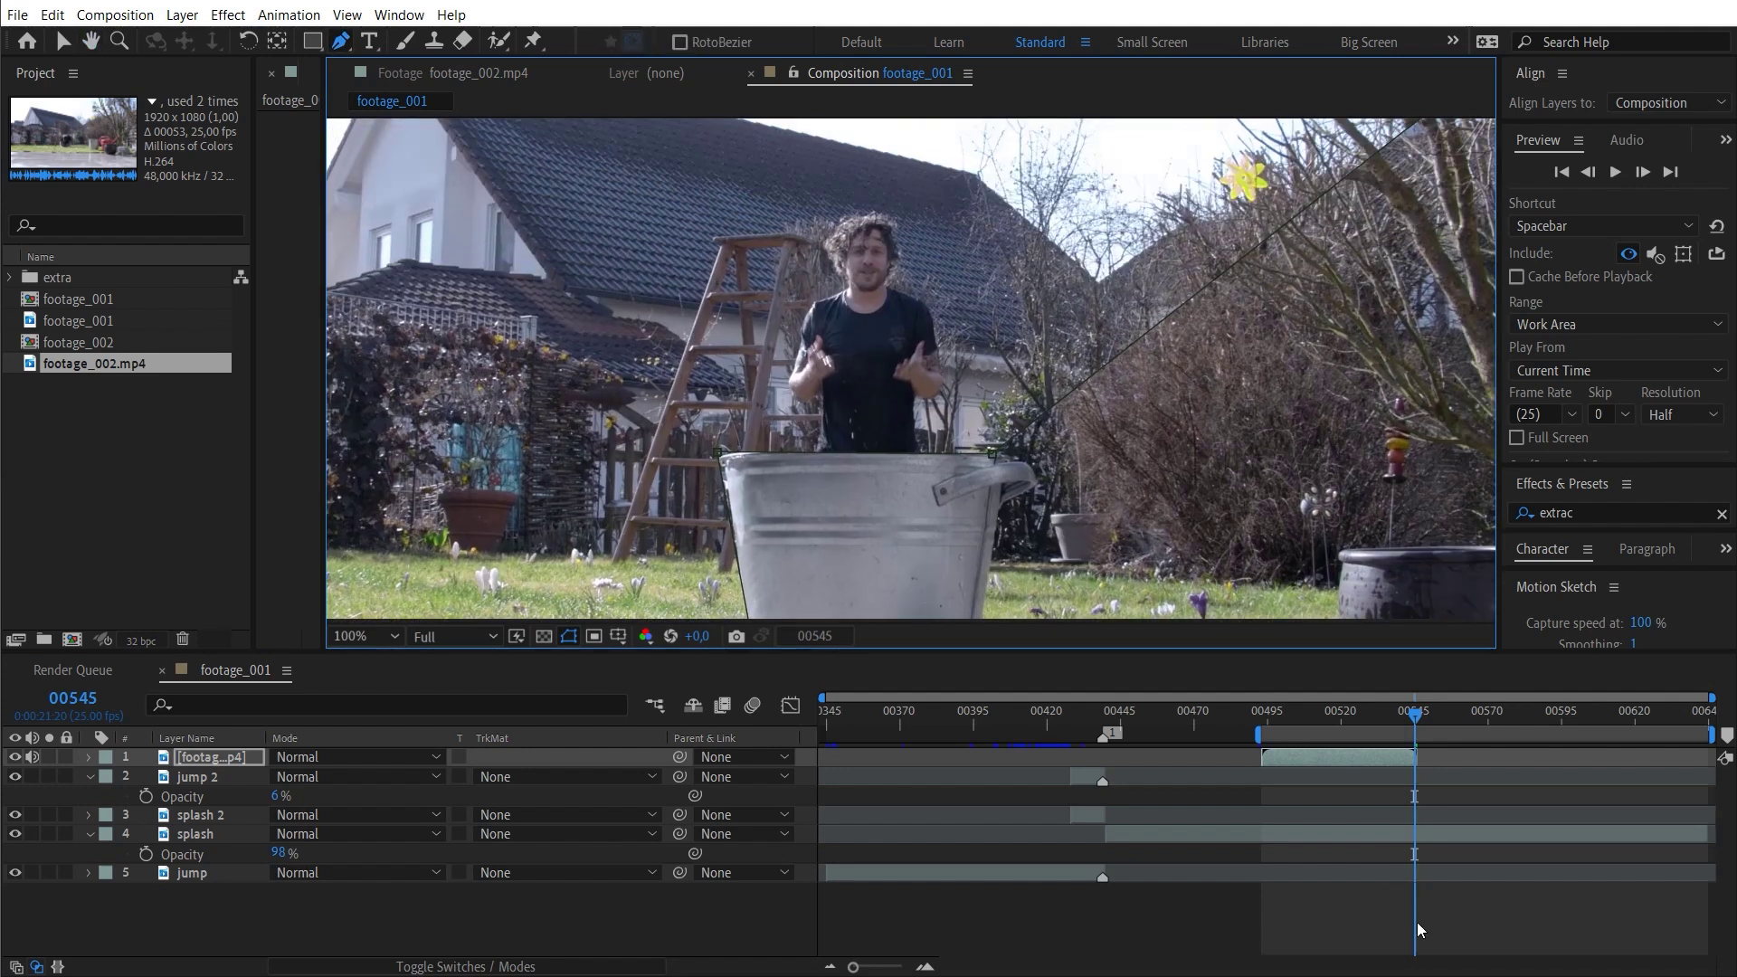
{"action": "key", "text": "space"}
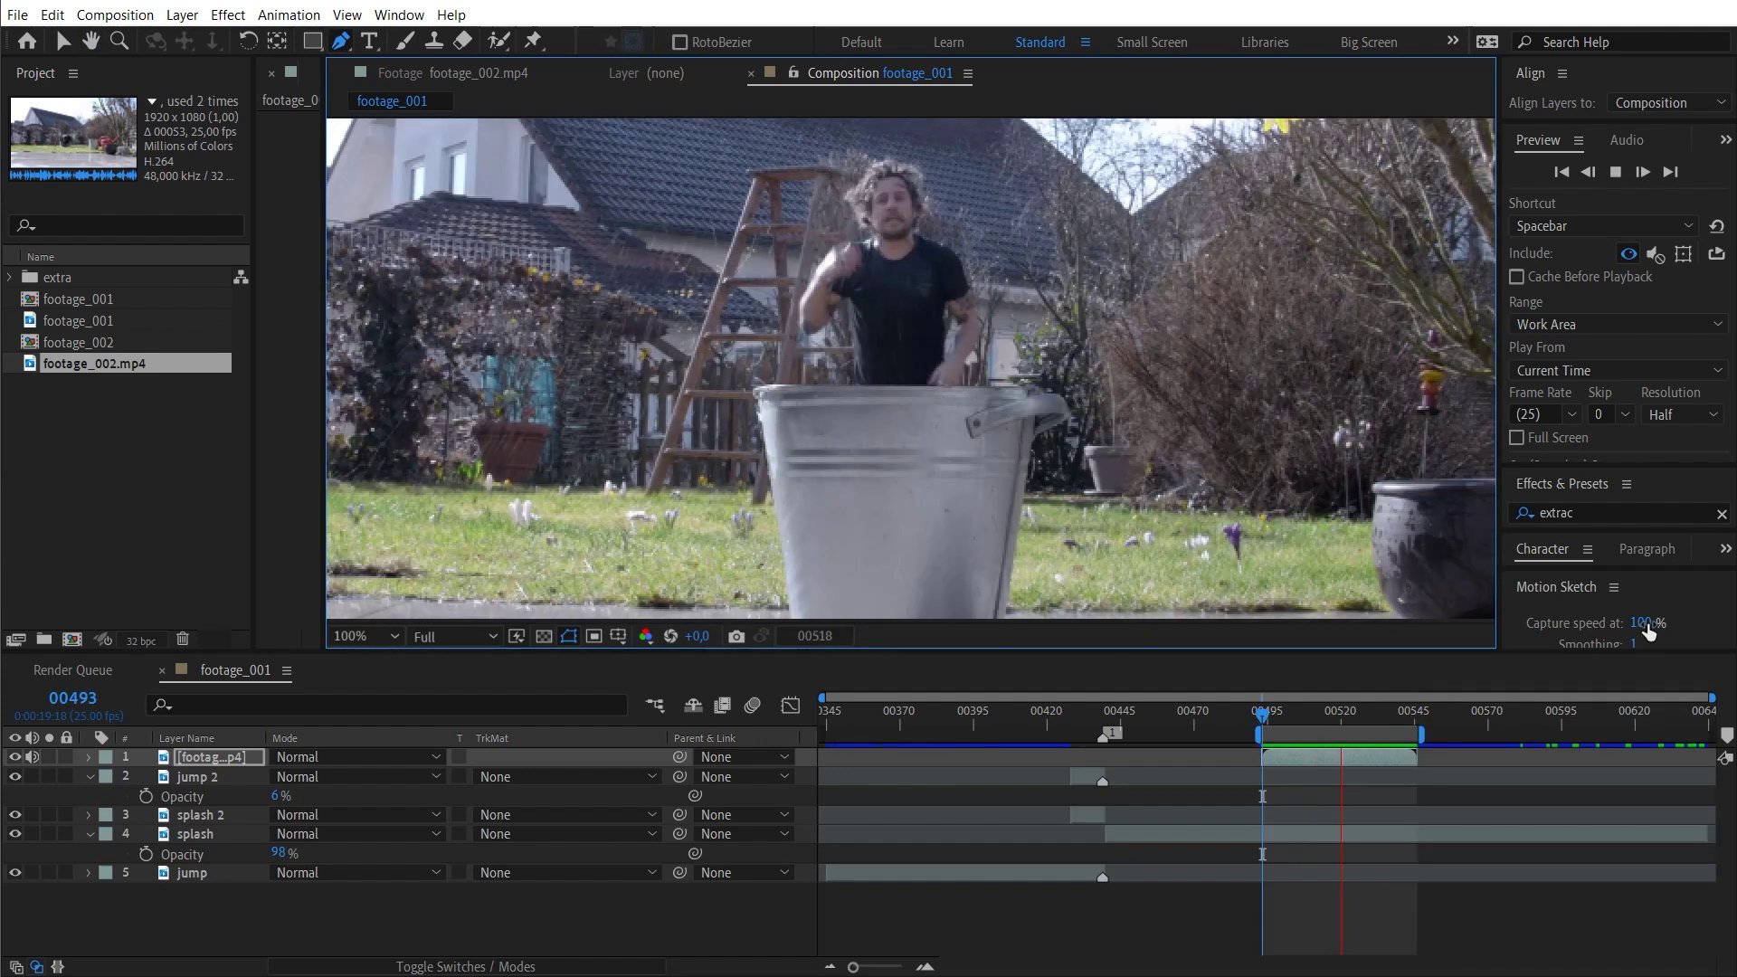
{"action": "left_click", "coordinate": [1565, 773]}
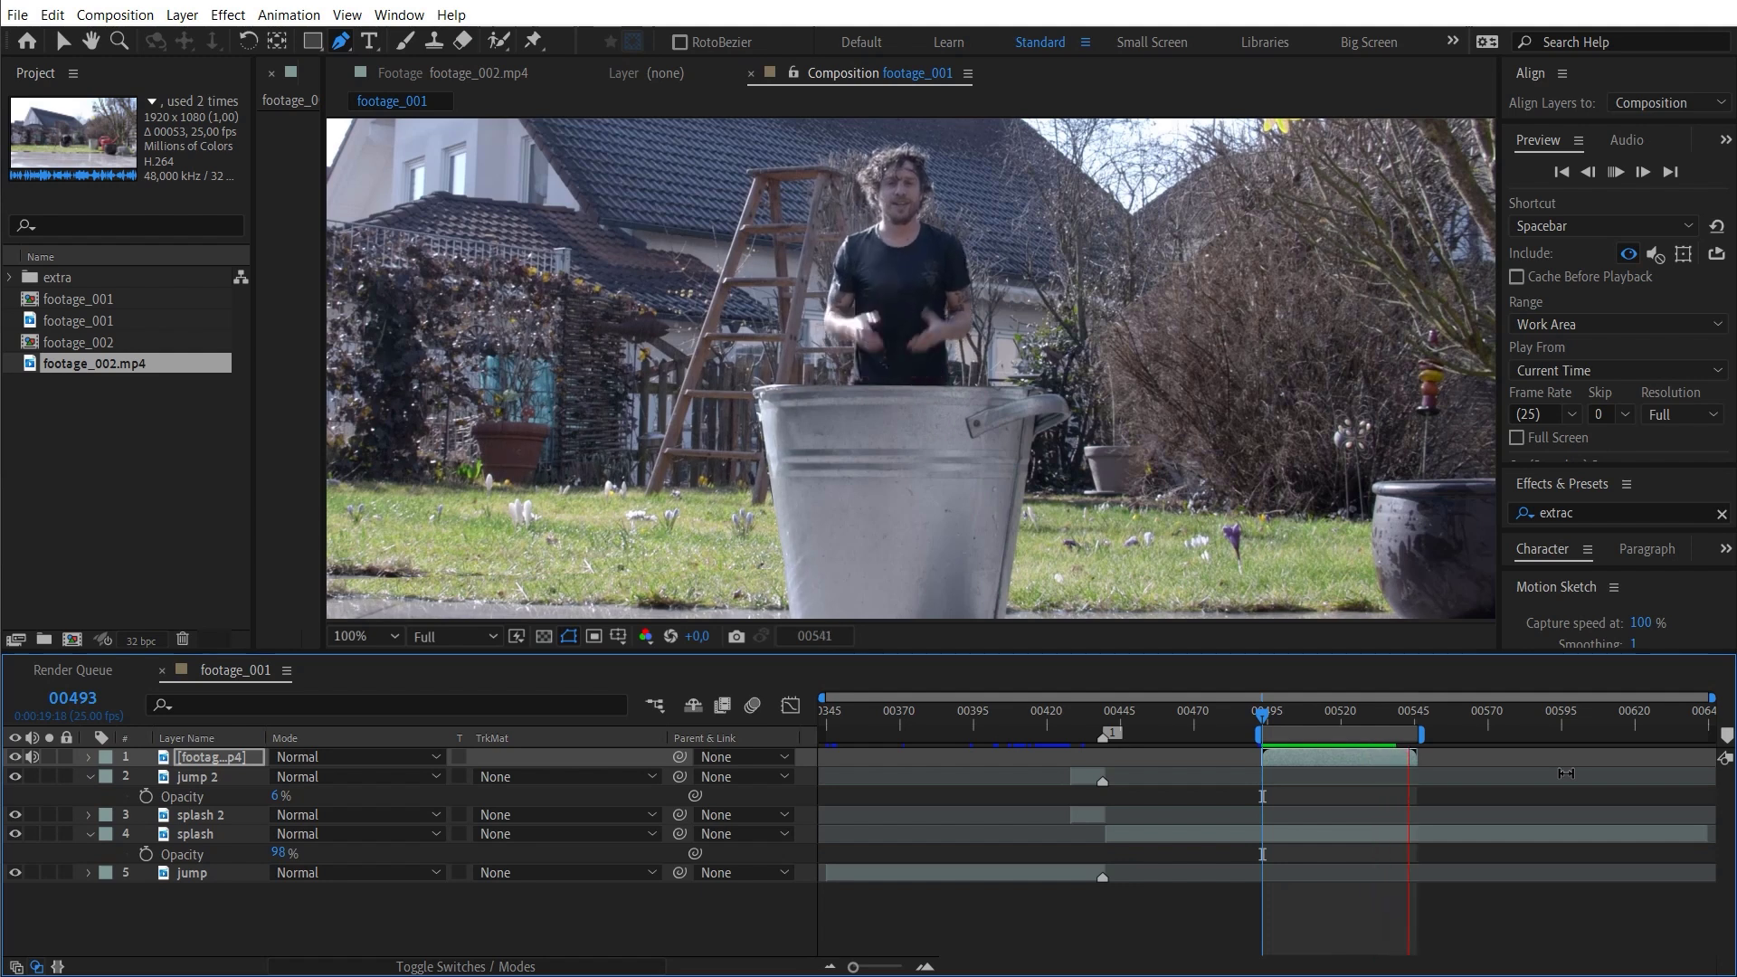